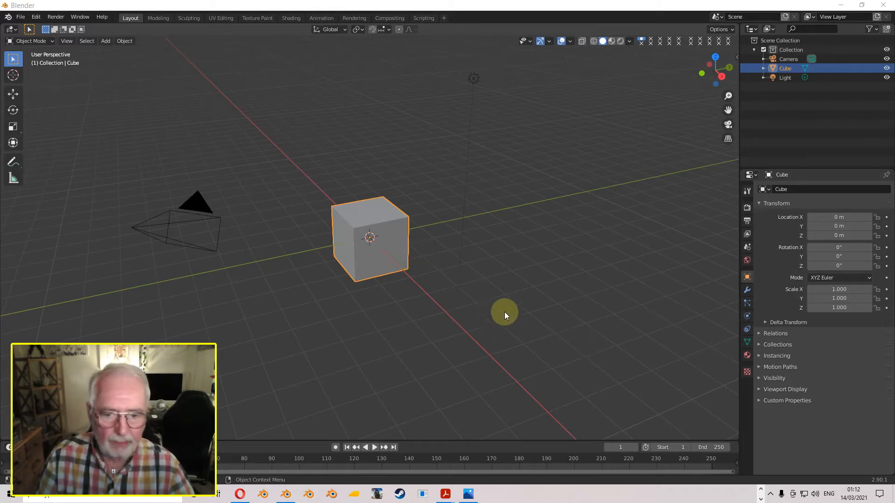
# Step: Load MK1 36in wheel.jpg from the guide images folder as a background image aligned to the right orthographic view
pyautogui.press('KP_3')
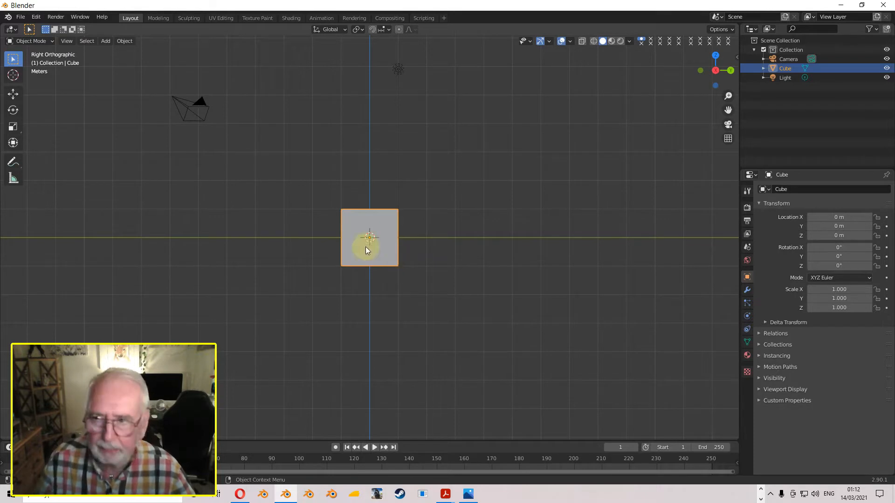
pyautogui.click(105, 41)
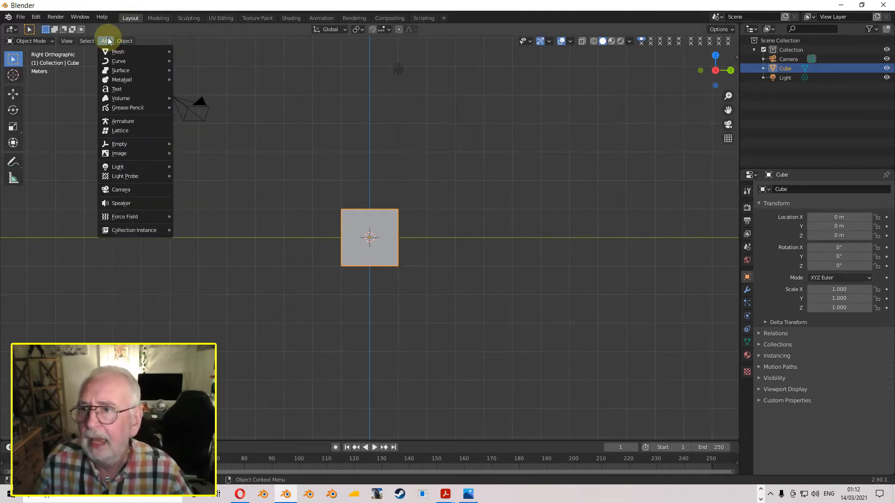
pyautogui.moveTo(130, 153)
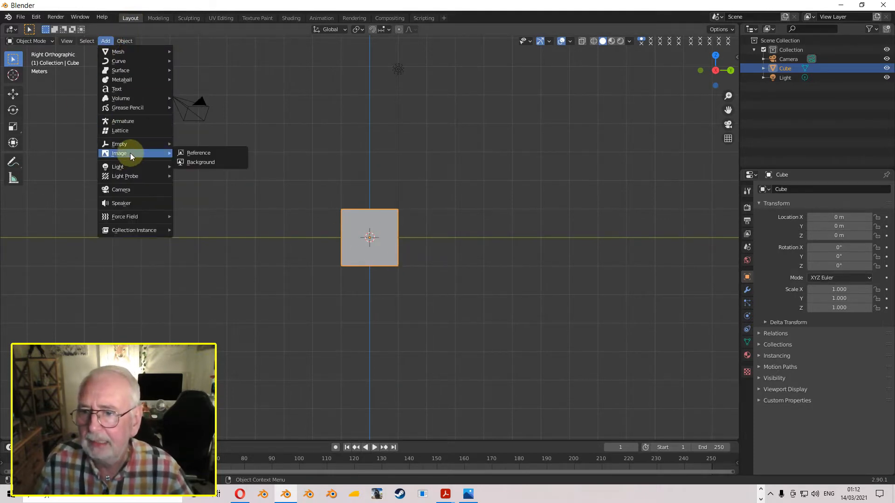
pyautogui.click(205, 162)
pyautogui.click(254, 341)
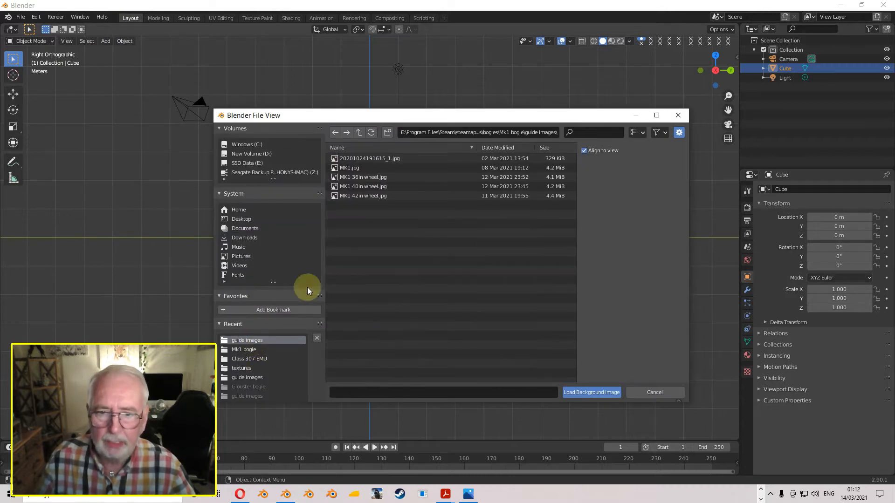
pyautogui.click(366, 177)
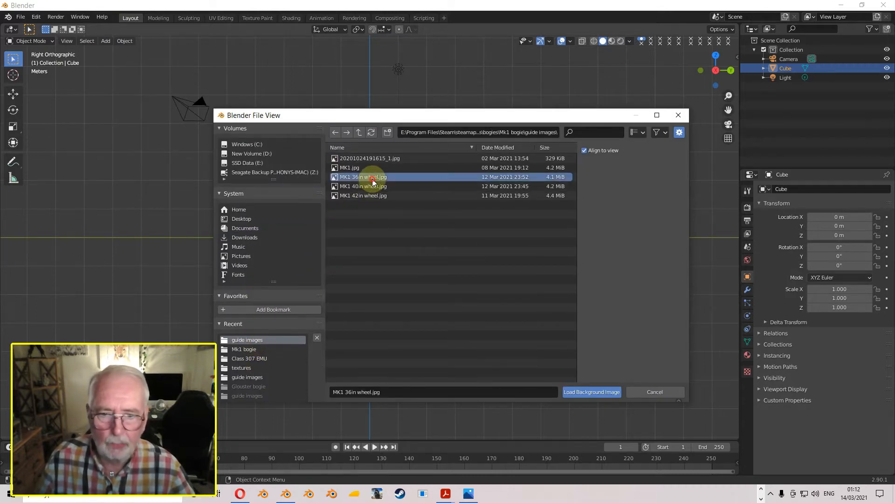
pyautogui.click(599, 393)
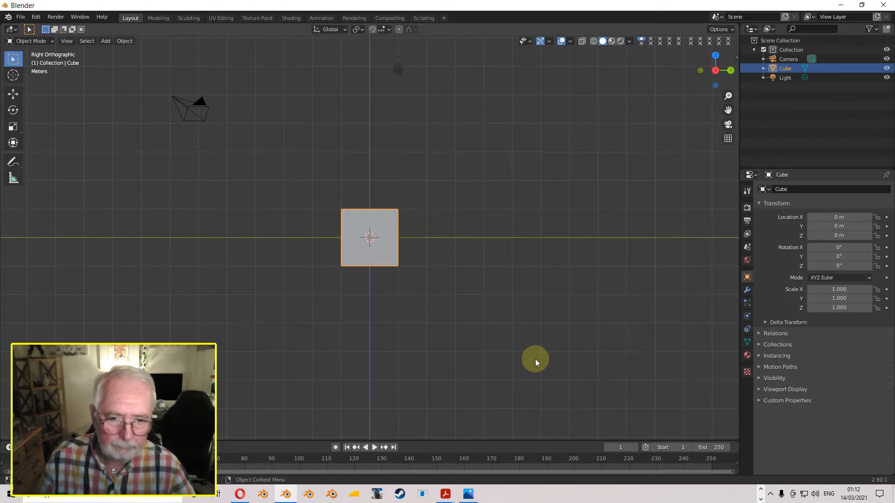
# Step: Turn on X-ray display so the bogie drawing shows through the cube
pyautogui.click(384, 233)
pyautogui.click(582, 41)
pyautogui.scroll(8, 436, 231)
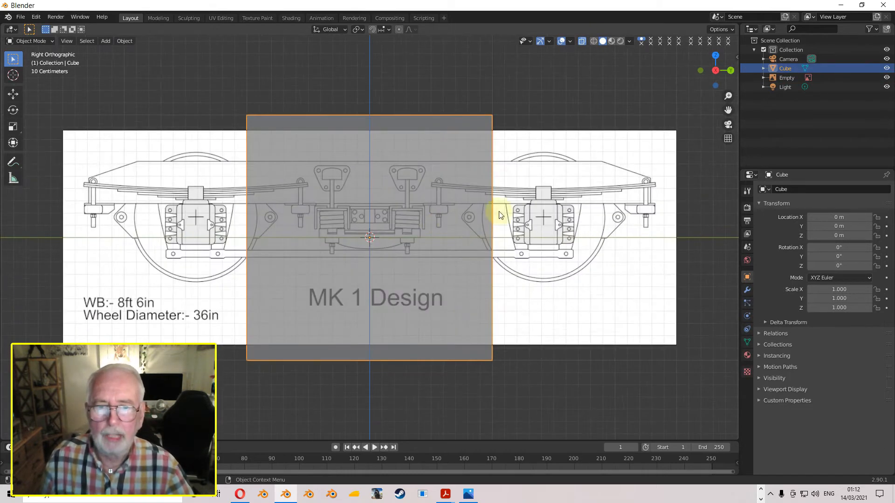
# Step: Set the cube's Y dimension to 8ft 6in to match the drawing's wheelbase
pyautogui.click(553, 180)
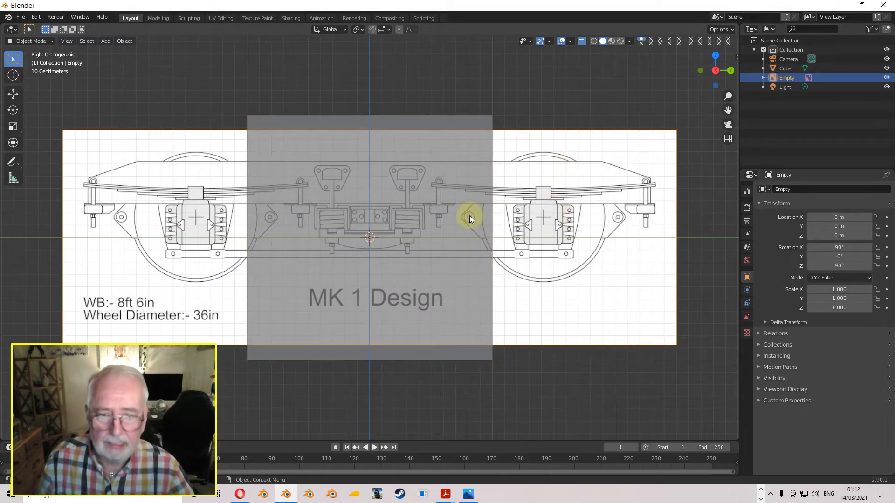
pyautogui.click(413, 224)
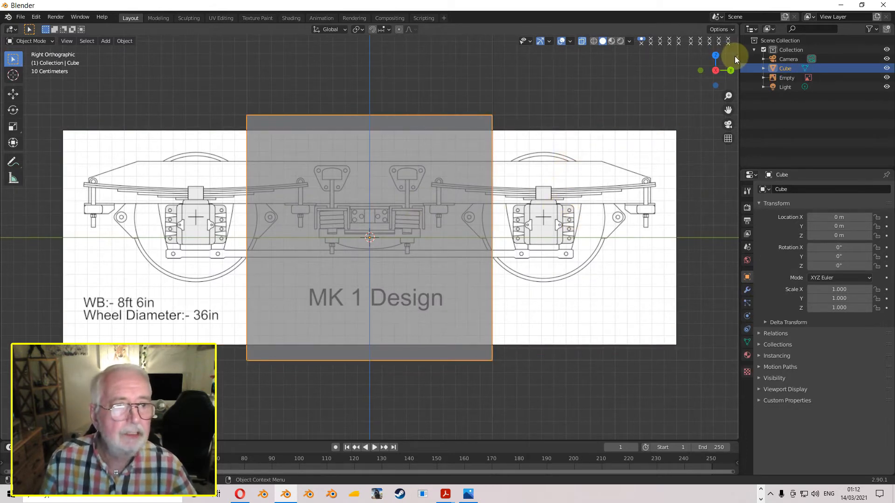
pyautogui.moveTo(737, 56); pyautogui.dragTo(670, 57)
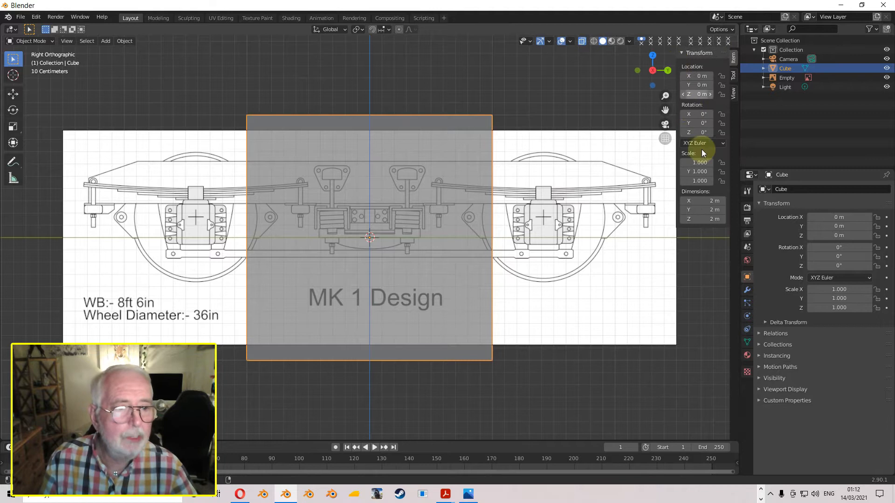
pyautogui.click(707, 211)
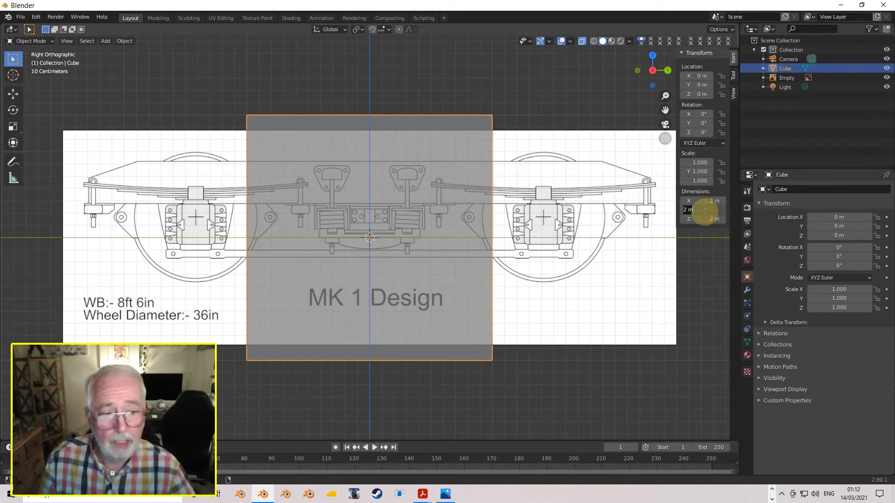
pyautogui.write('8')
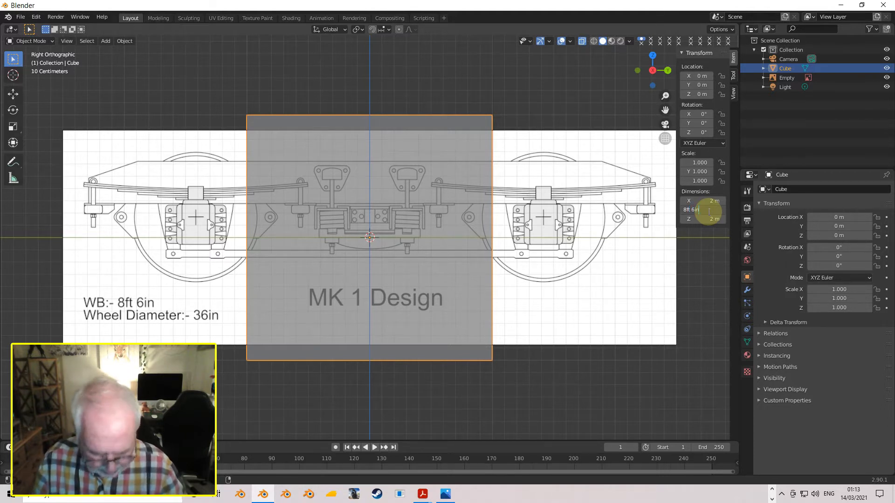
pyautogui.write('ft 6in')
pyautogui.press('Return')
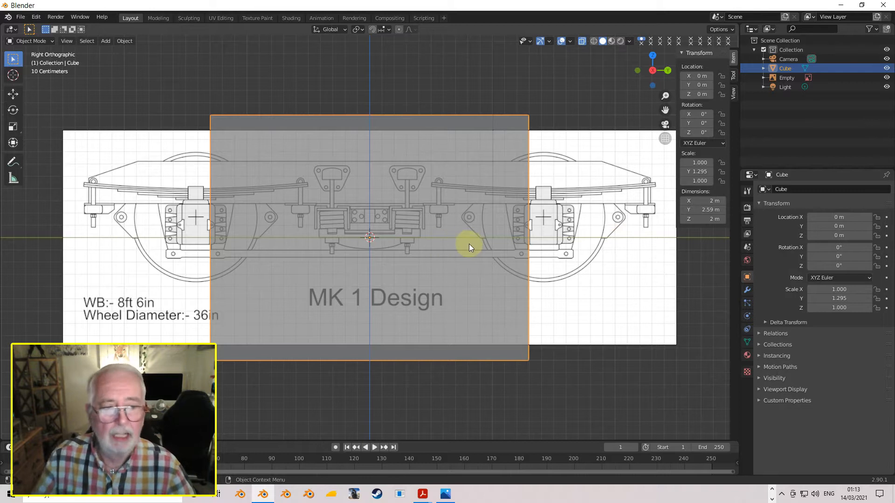
# Step: Scale the background image to about 0.912 so its axle centres meet the cube's side edges, and hide the cube
pyautogui.click(613, 249)
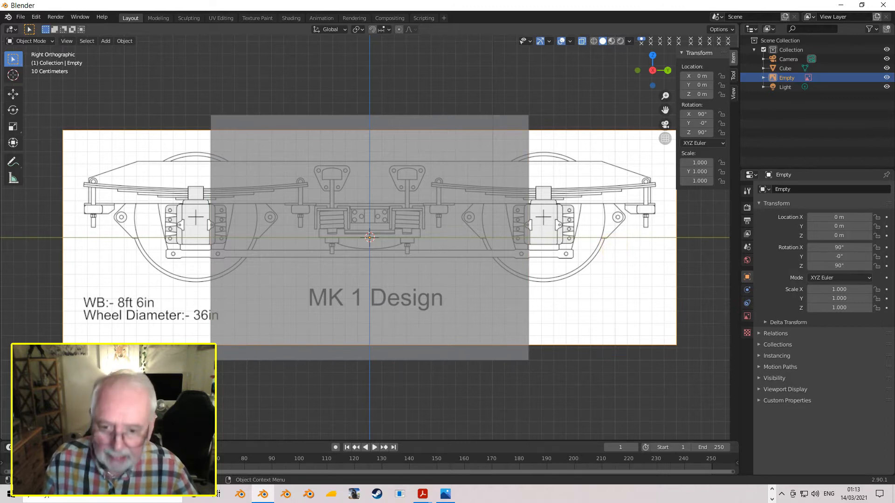
pyautogui.press('s')
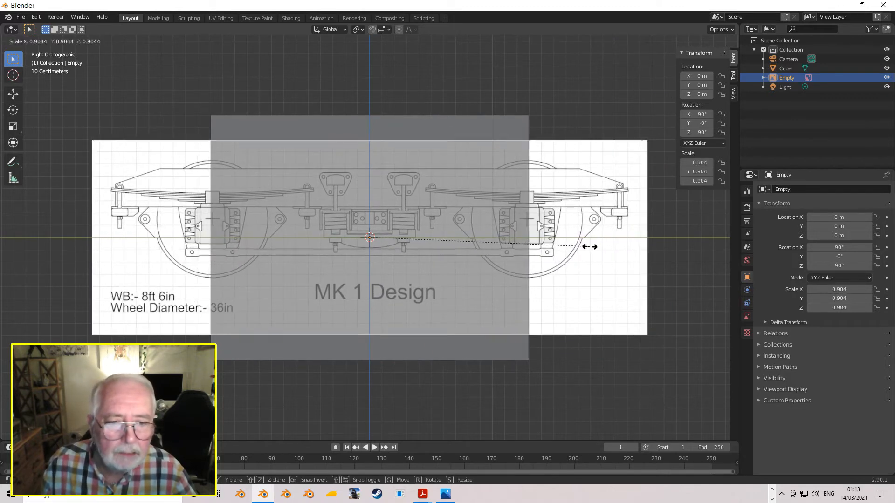
pyautogui.click(591, 247)
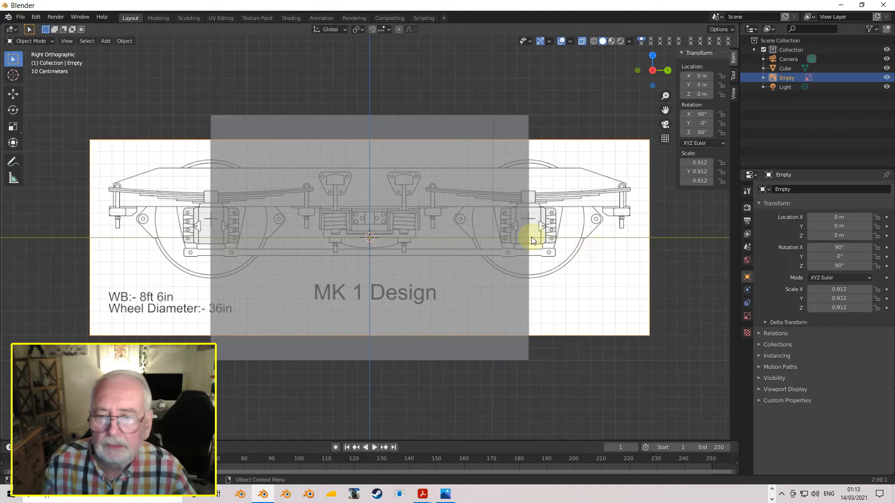
pyautogui.scroll(-3, 322, 209)
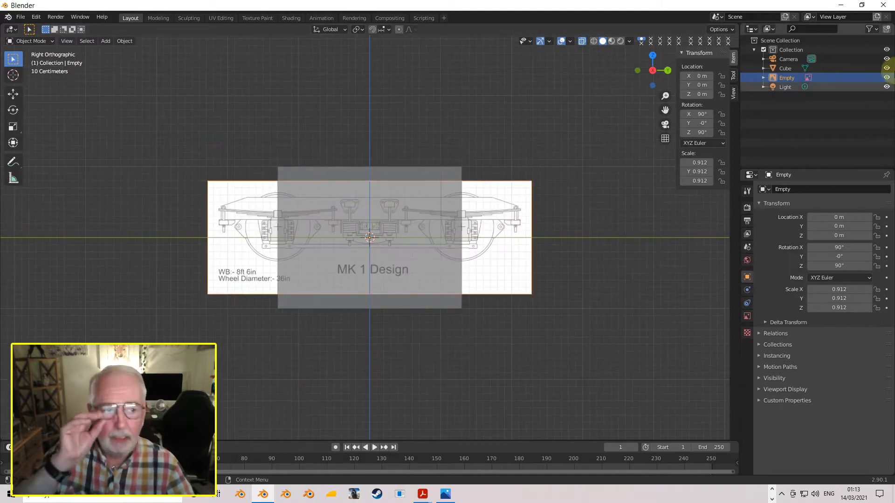
pyautogui.click(887, 68)
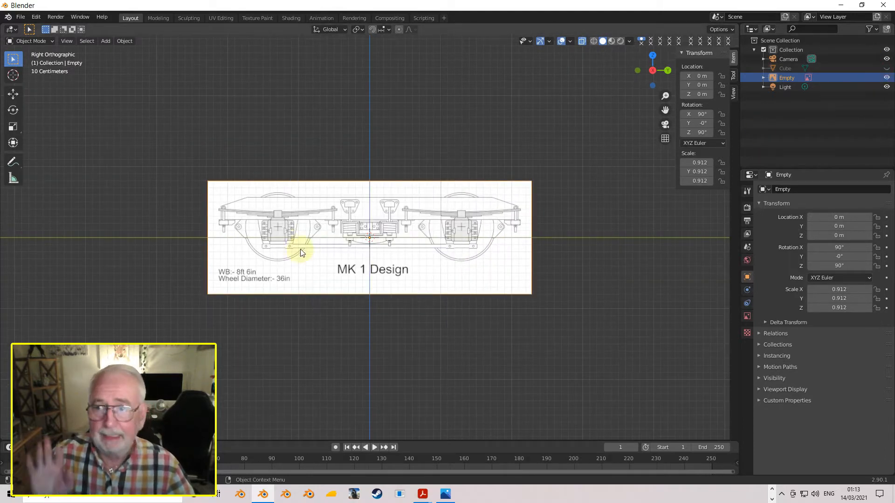
# Step: Add a mesh cylinder with 24 vertices and rotate it 90° about the Y axis to face the view
pyautogui.click(106, 41)
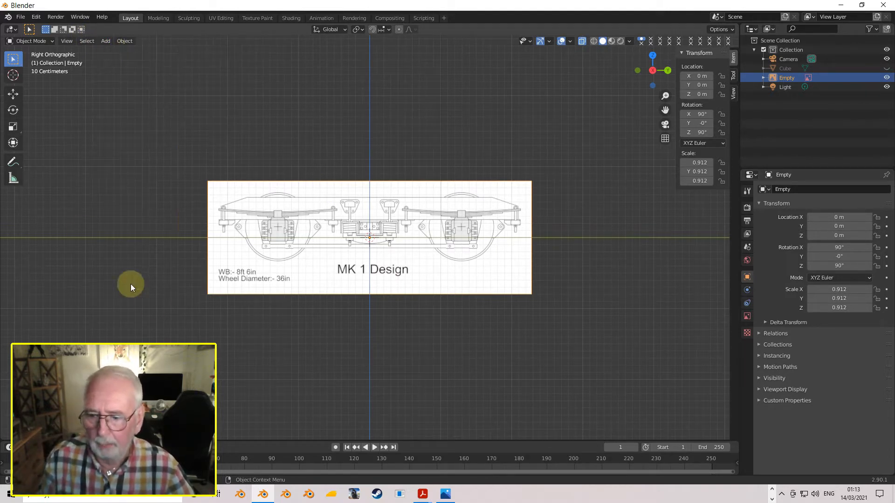
pyautogui.press('Right')
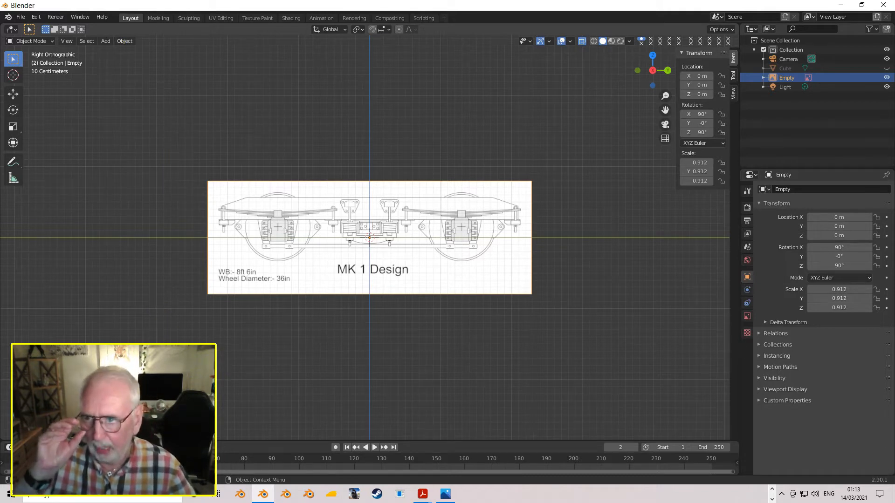
pyautogui.click(106, 41)
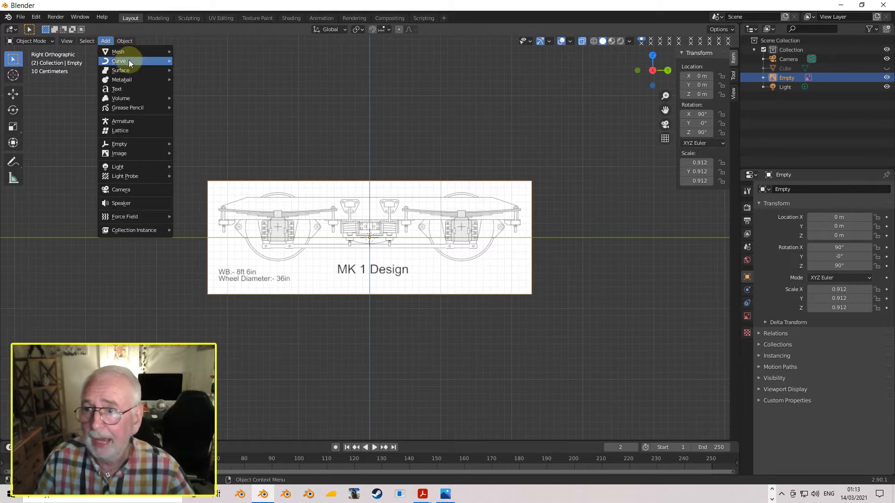
pyautogui.moveTo(128, 52)
pyautogui.click(197, 98)
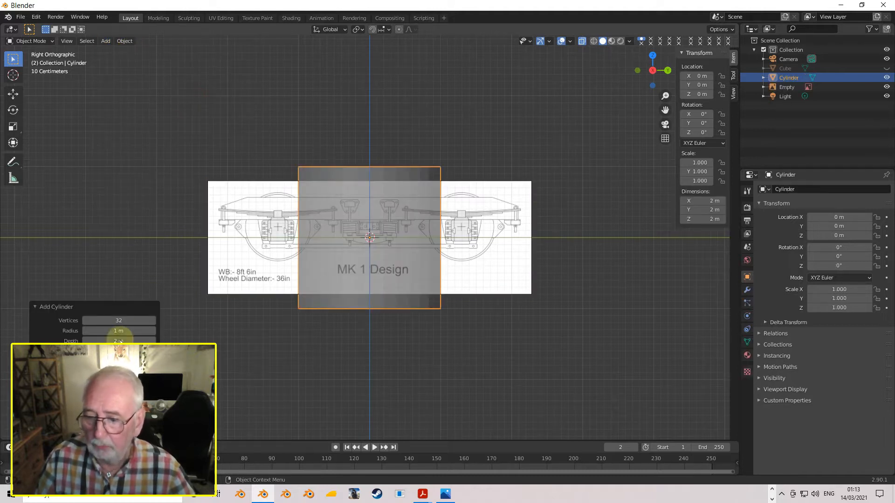
pyautogui.click(118, 320)
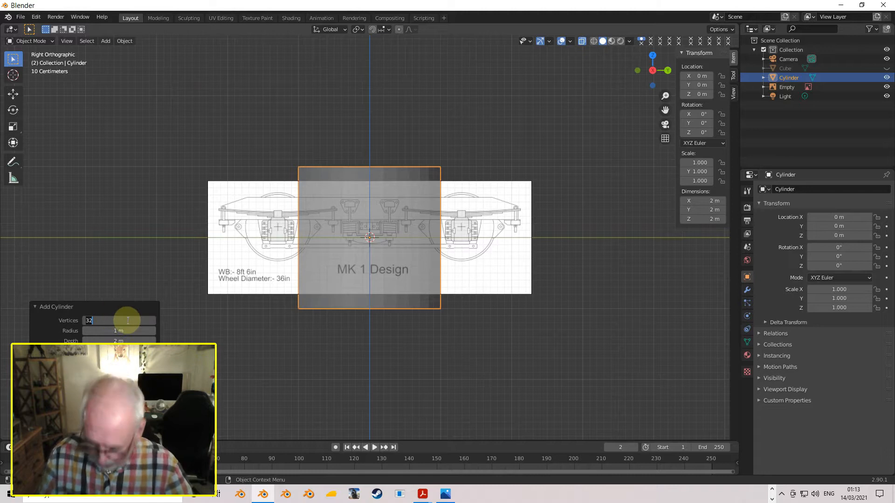
pyautogui.write('24')
pyautogui.press('Return')
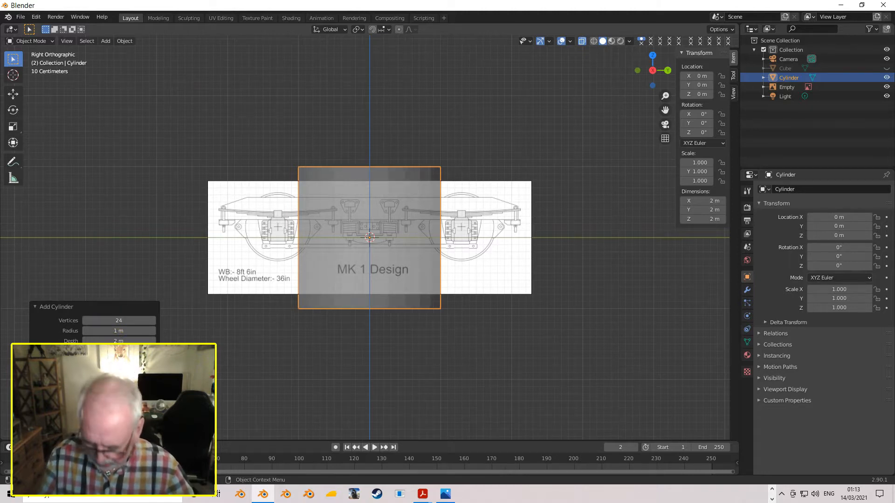
pyautogui.press('Return')
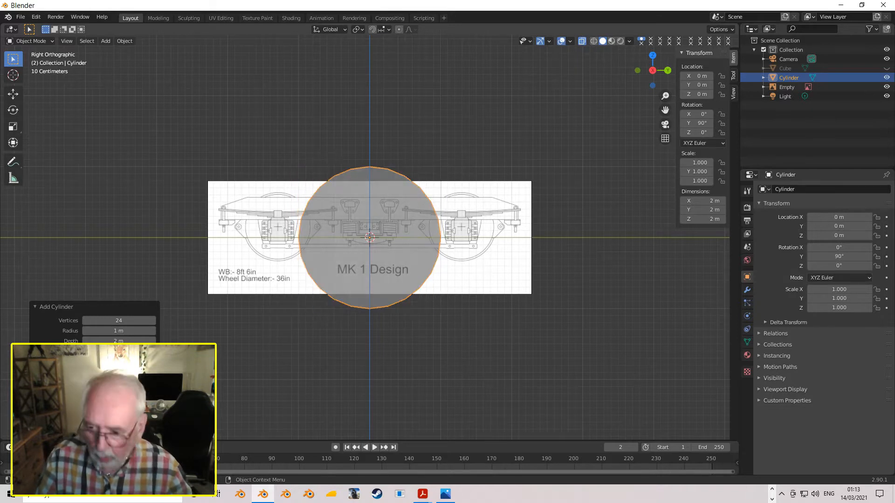
# Step: Set the new cylinder's radius to 18in for the 36in wheel
pyautogui.click(117, 331)
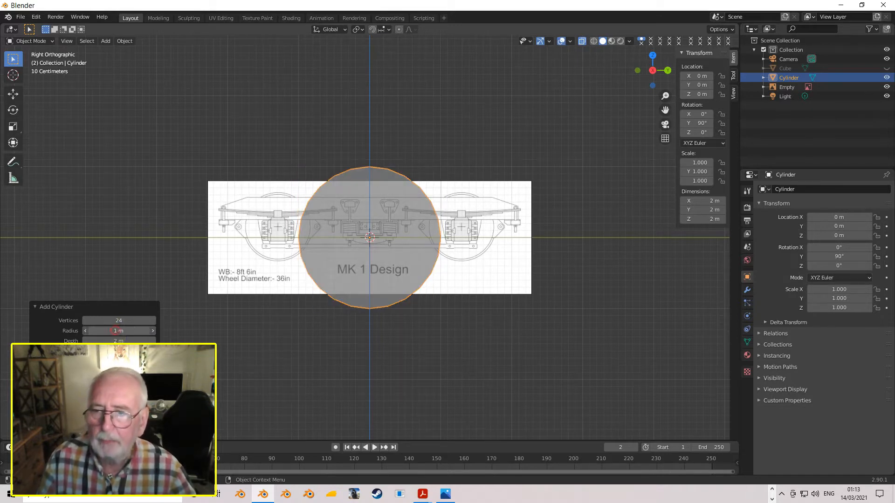
pyautogui.press('BackSpace')
pyautogui.press('BackSpace')
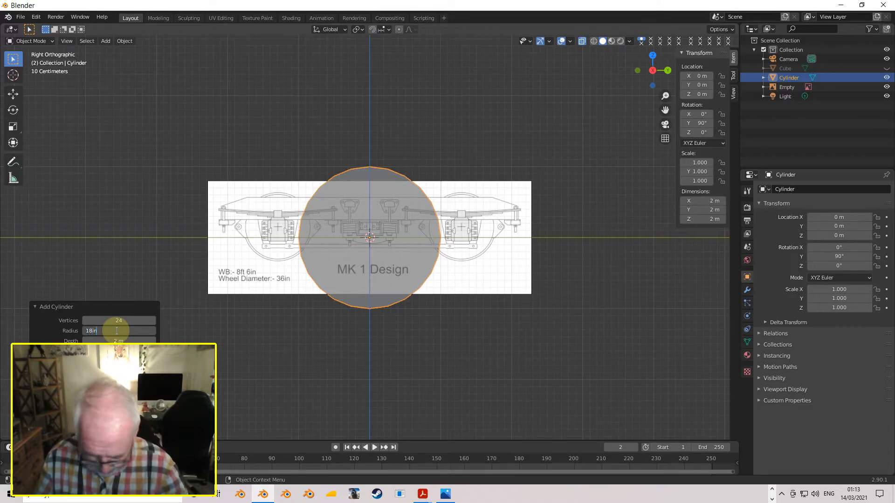
pyautogui.press('Return')
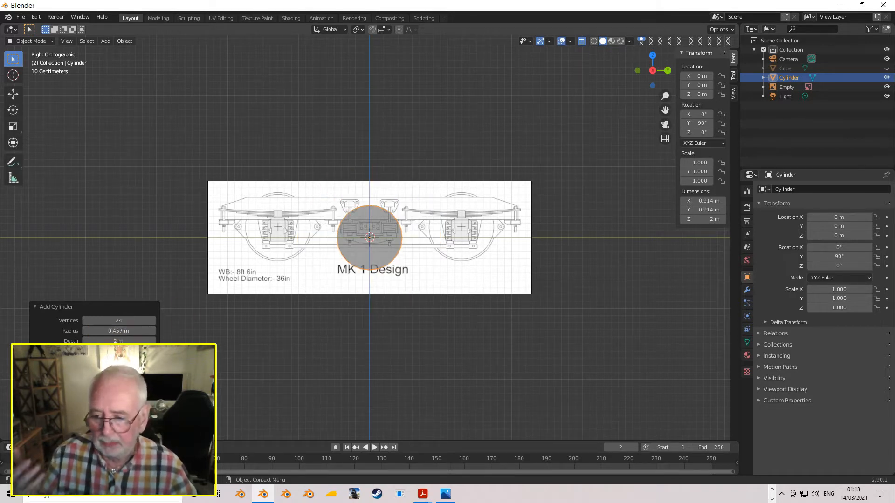
pyautogui.press('Right')
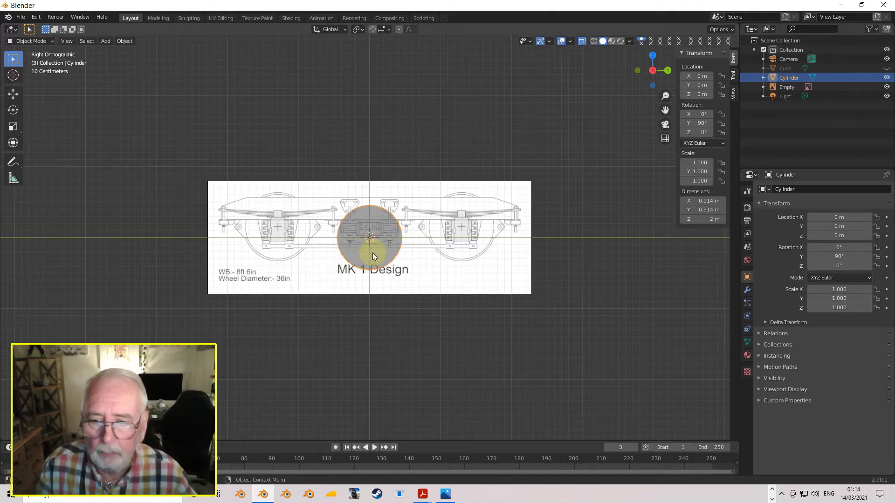
# Step: Set the cylinder's Y location to 51in and make it negative, placing the cylinder over the drawing's left wheel
pyautogui.scroll(2, 373, 254)
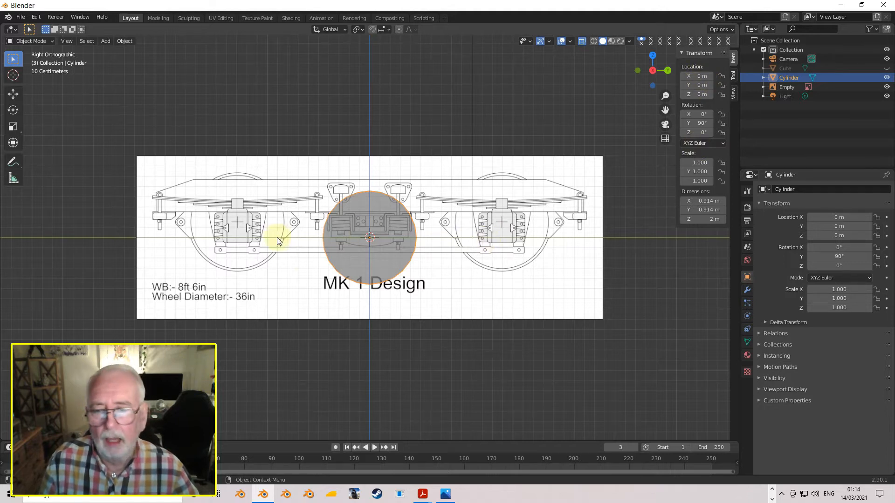
pyautogui.click(699, 85)
pyautogui.write('5')
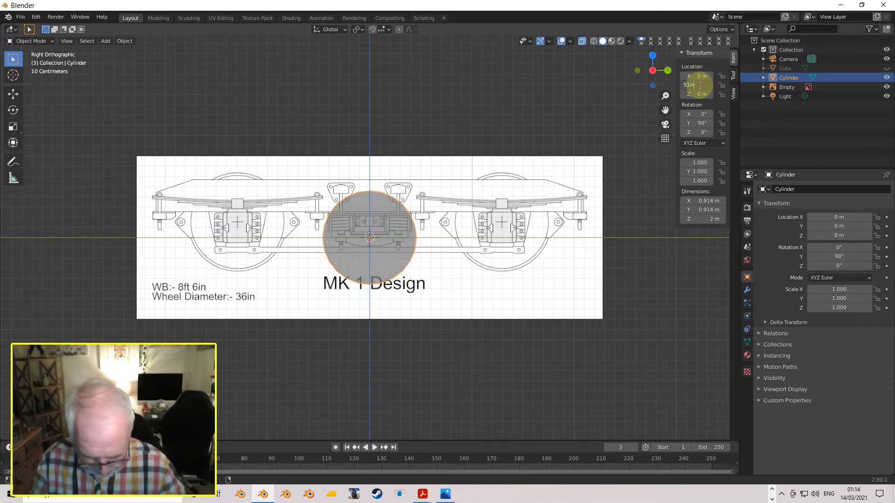
pyautogui.write('1in')
pyautogui.press('Return')
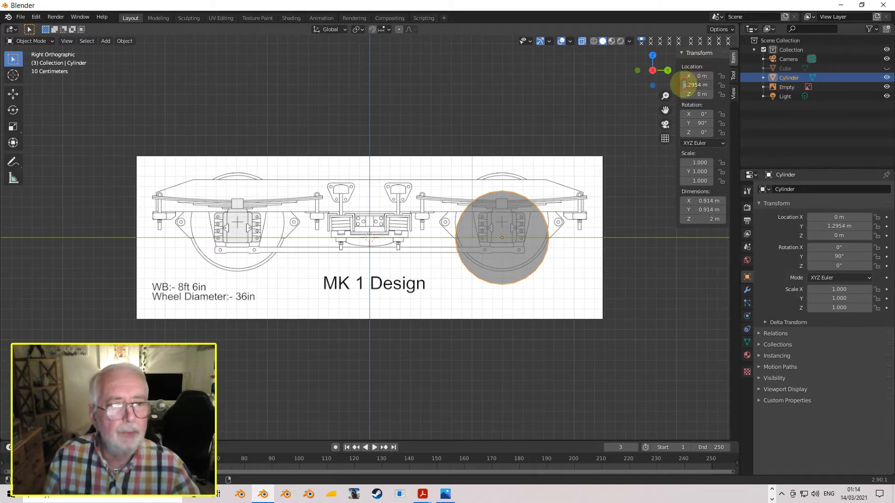
pyautogui.press('-')
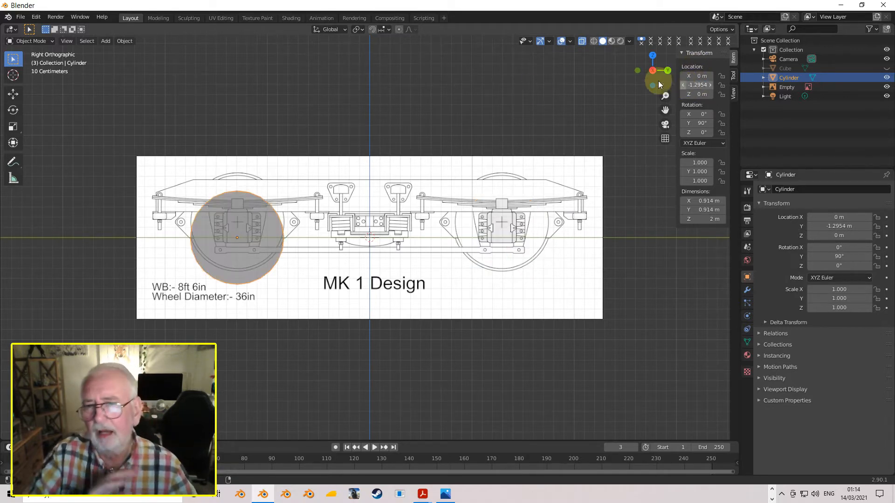
# Step: Move the cylinder up along Z by about 0.153 m to centre it on the left axle cross of the drawing
pyautogui.scroll(2, 199, 189)
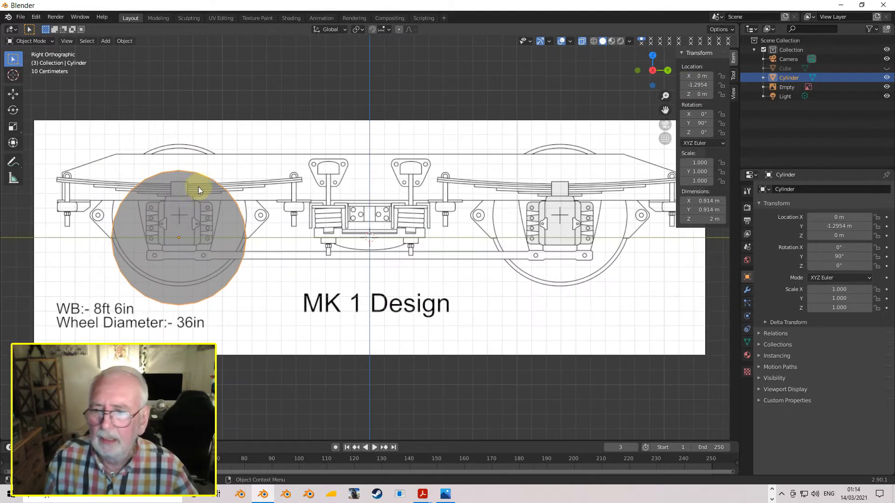
pyautogui.keyDown('shift'); pyautogui.moveTo(223, 203); pyautogui.dragTo(389, 208, button='middle'); pyautogui.keyUp('shift')
pyautogui.scroll(4, 384, 212)
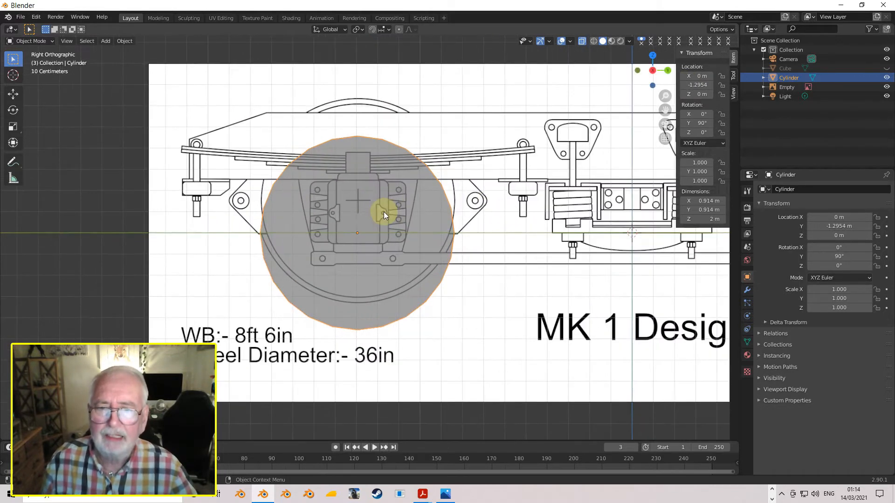
pyautogui.press('g')
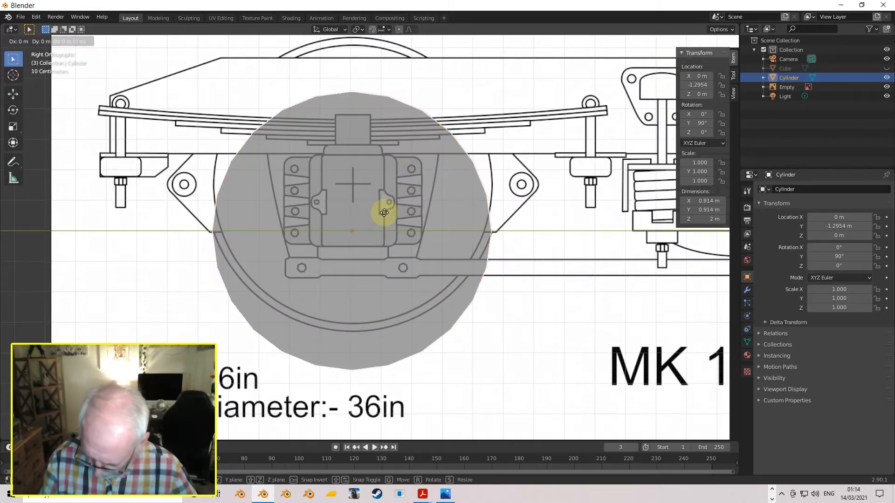
pyautogui.press('z')
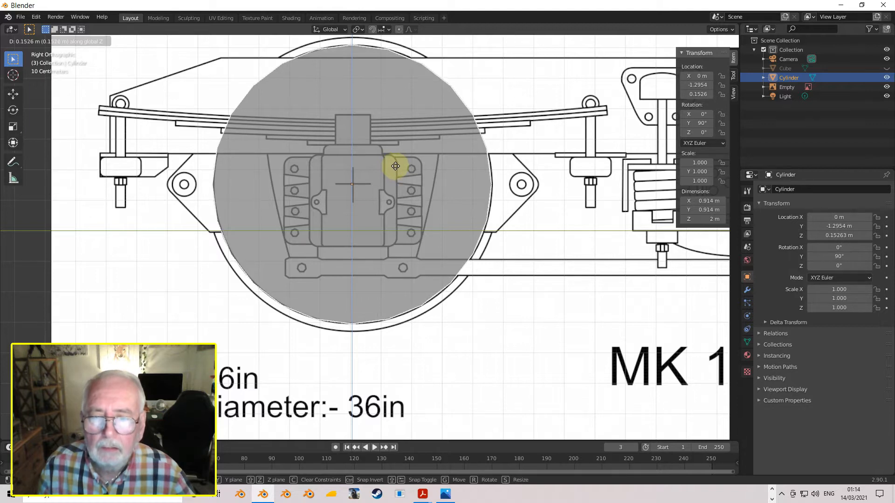
pyautogui.click(395, 166)
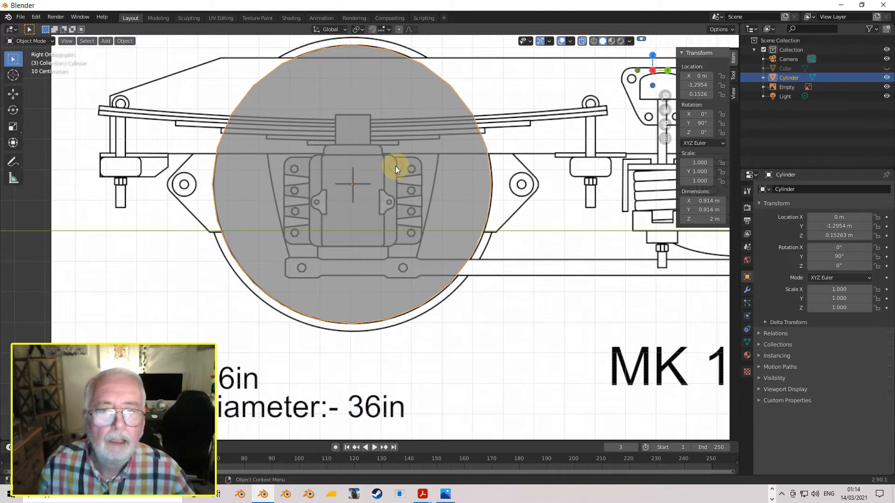
# Step: Show the cube, rescale the background image to about 0.914 so the left axle cross meets the cube's edge, and hide the cube again
pyautogui.scroll(-5, 410, 177)
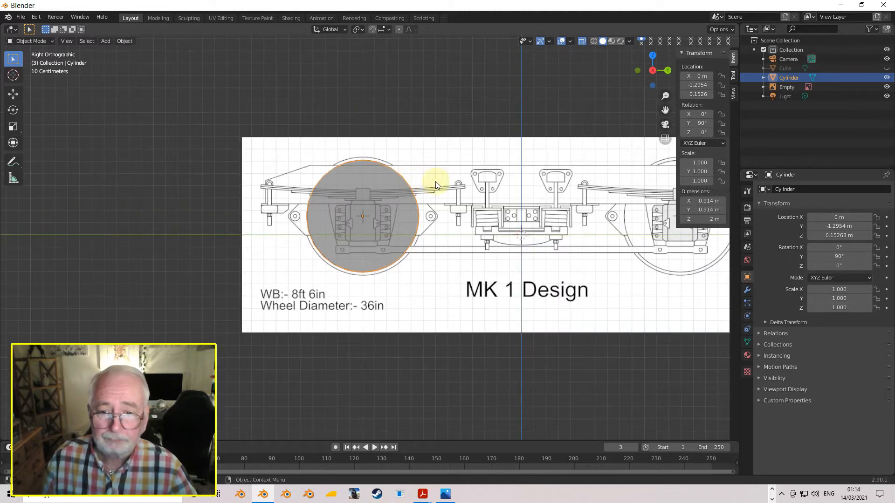
pyautogui.scroll(3, 428, 182)
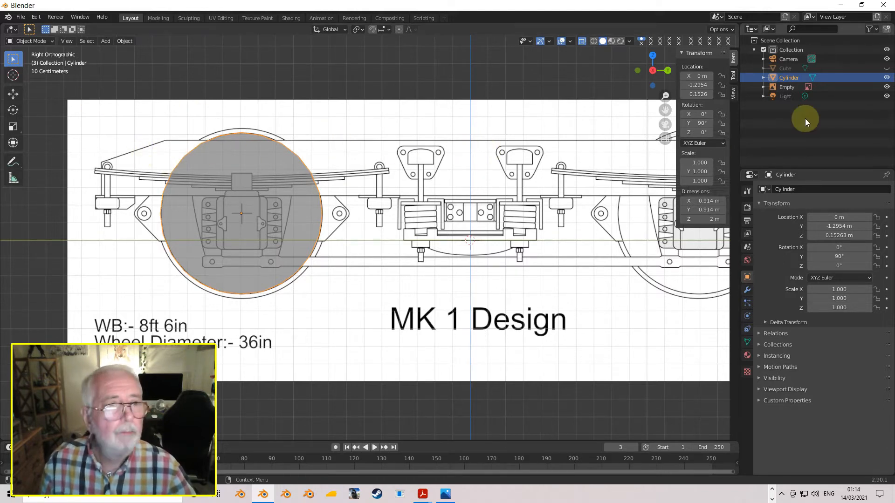
pyautogui.click(886, 68)
pyautogui.click(127, 118)
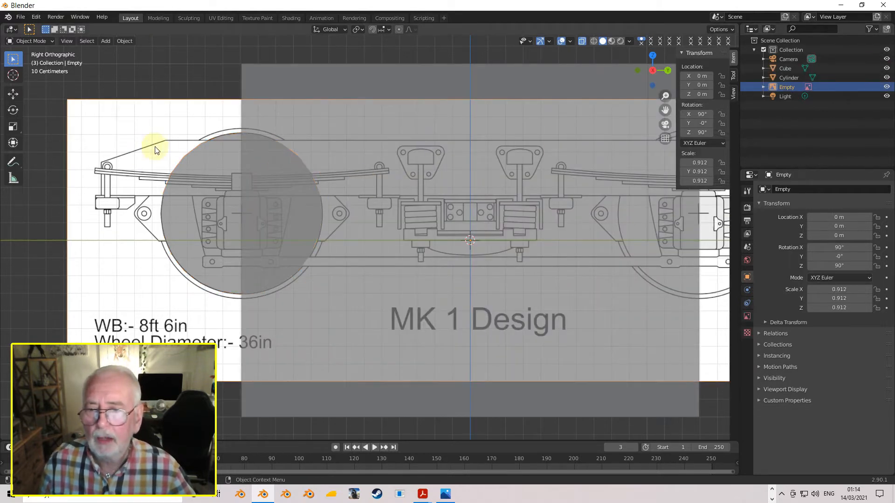
pyautogui.scroll(3, 190, 152)
pyautogui.moveTo(190, 152)
pyautogui.keyDown('shift'); pyautogui.mouseDown(button='middle')
pyautogui.moveTo(372, 136)
pyautogui.moveTo(418, 295)
pyautogui.mouseUp(button='middle'); pyautogui.keyUp('shift')
pyautogui.scroll(4, 373, 136)
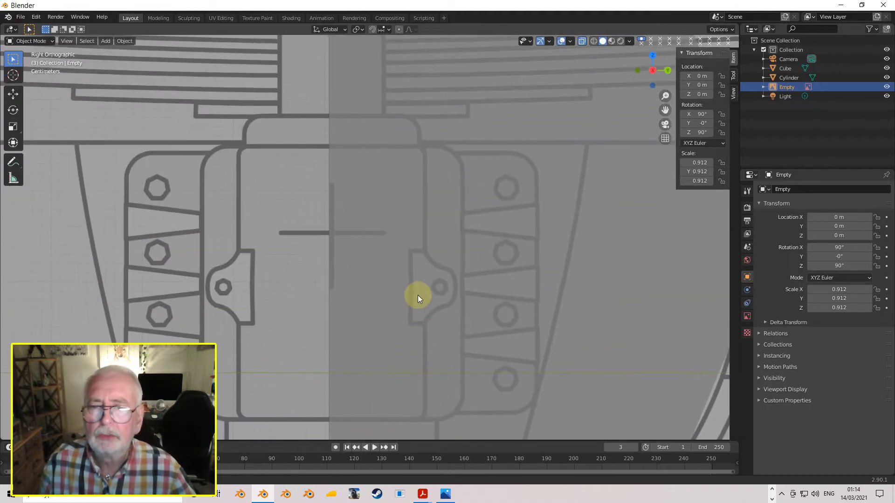
pyautogui.scroll(2, 414, 237)
pyautogui.scroll(2, 370, 236)
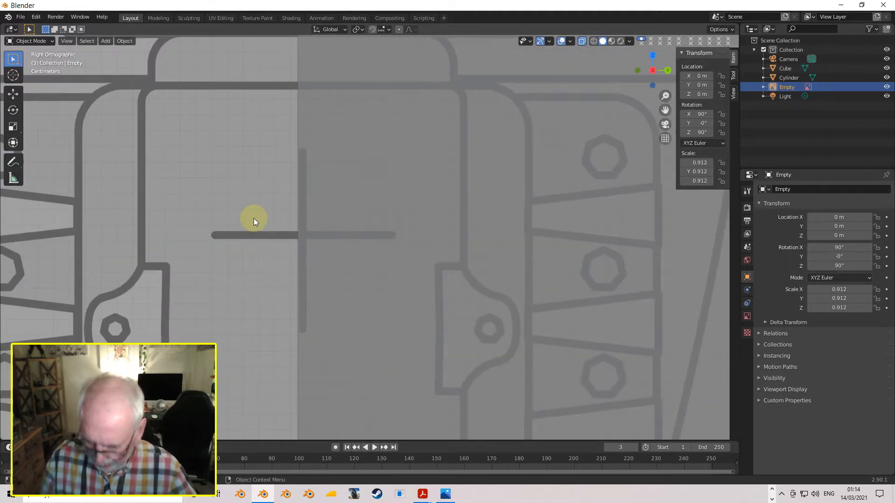
pyautogui.press('s')
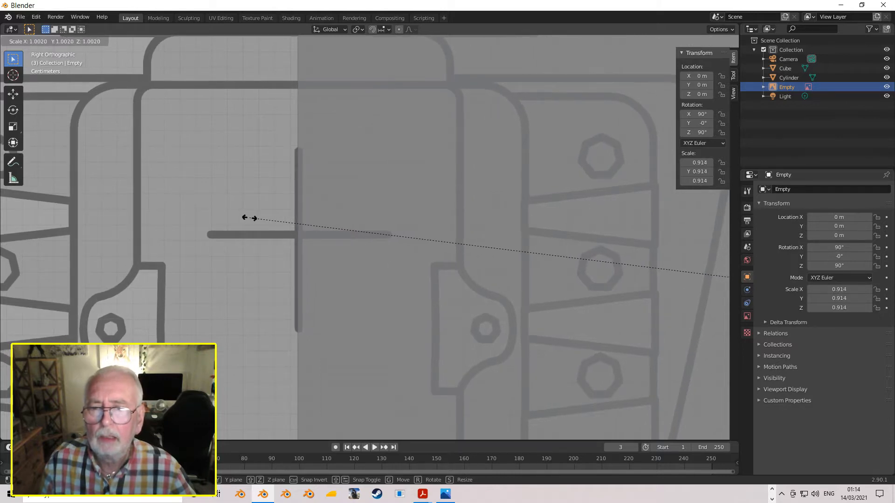
pyautogui.click(249, 218)
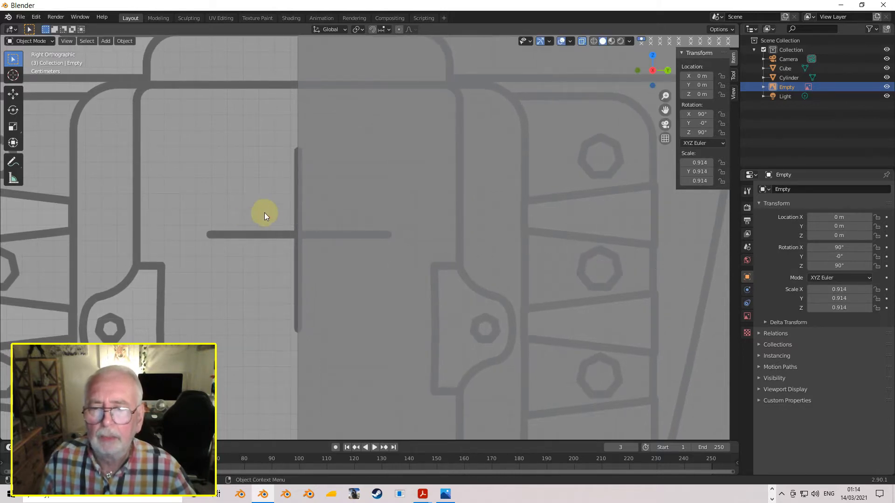
pyautogui.scroll(-8, 279, 222)
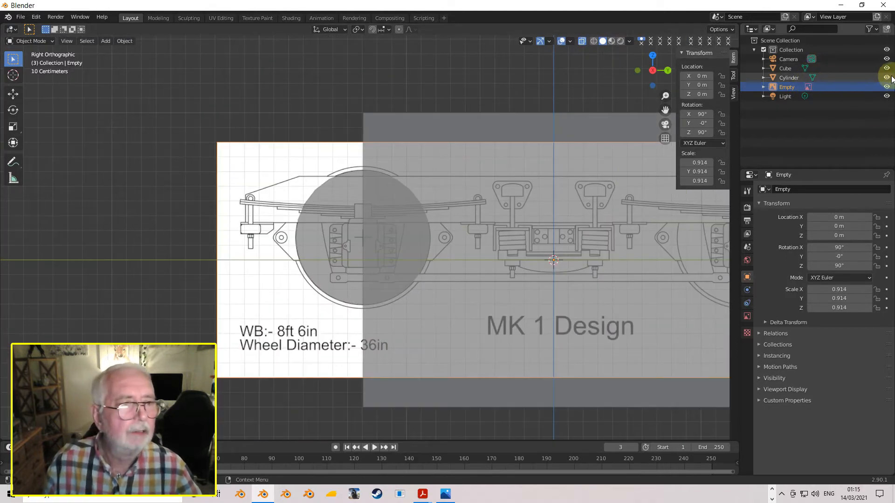
pyautogui.click(886, 68)
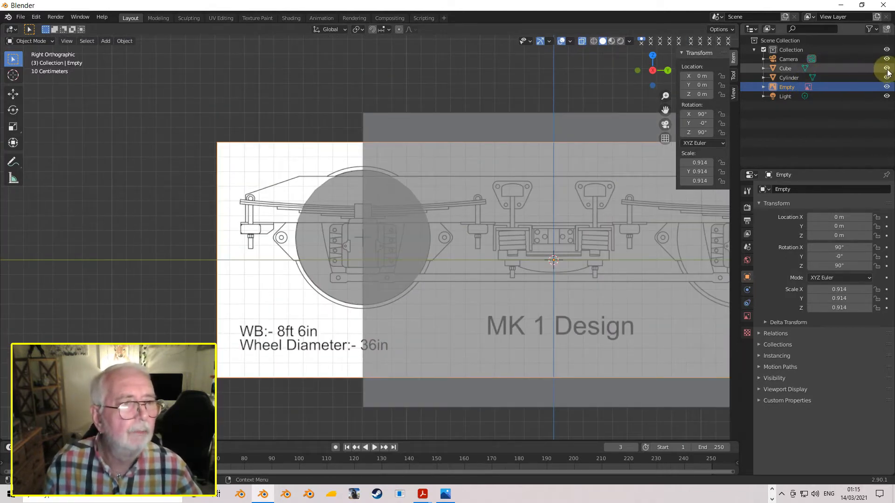
# Step: Nudge the cylinder up along Z to about 0.154 m so its origin sits on the axle cross, and hide it
pyautogui.scroll(3, 354, 235)
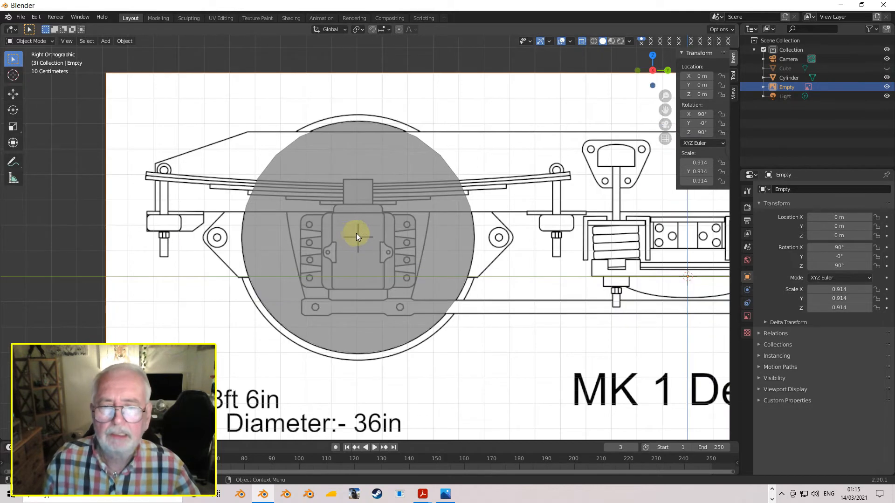
pyautogui.click(410, 234)
pyautogui.scroll(4, 364, 241)
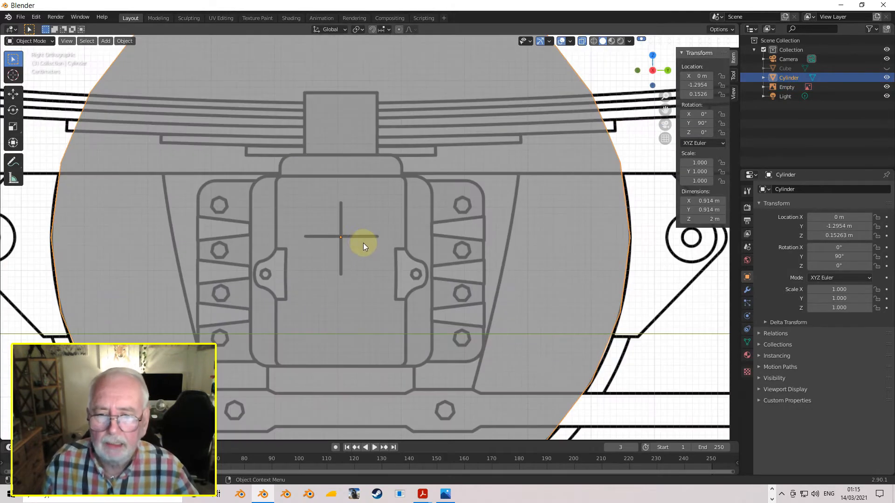
pyautogui.scroll(-3, 345, 233)
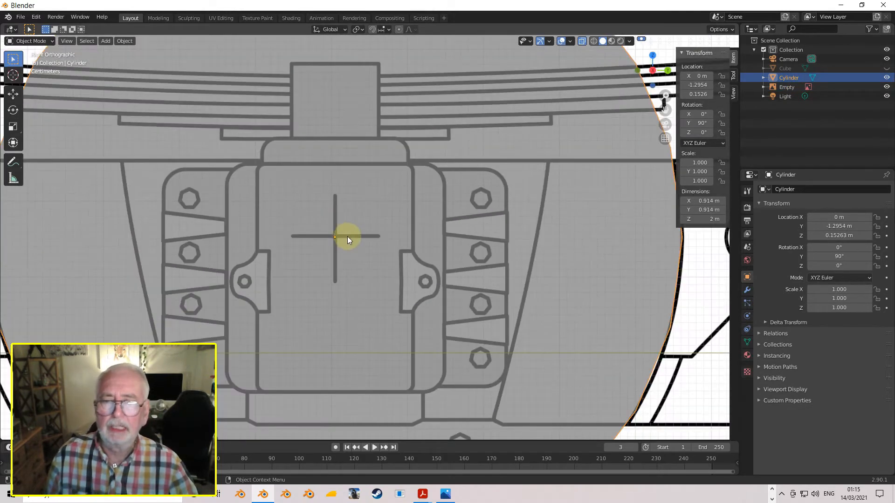
pyautogui.scroll(6, 342, 233)
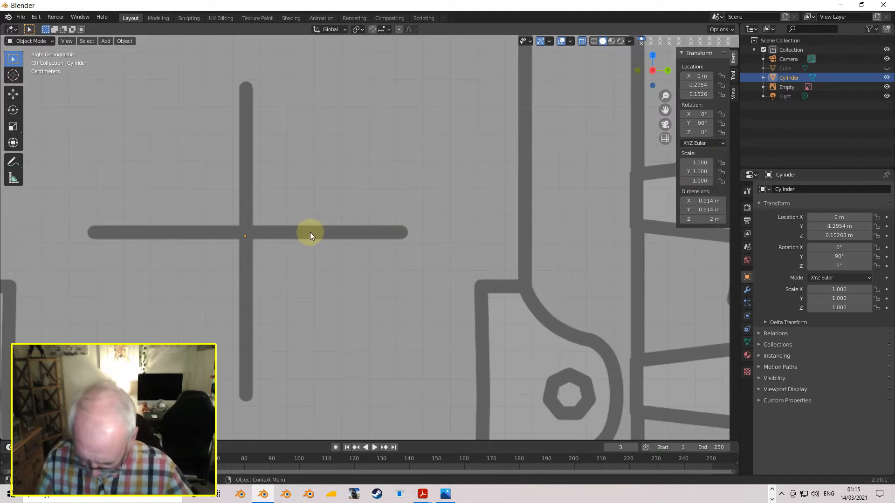
pyautogui.press('g')
pyautogui.press('z')
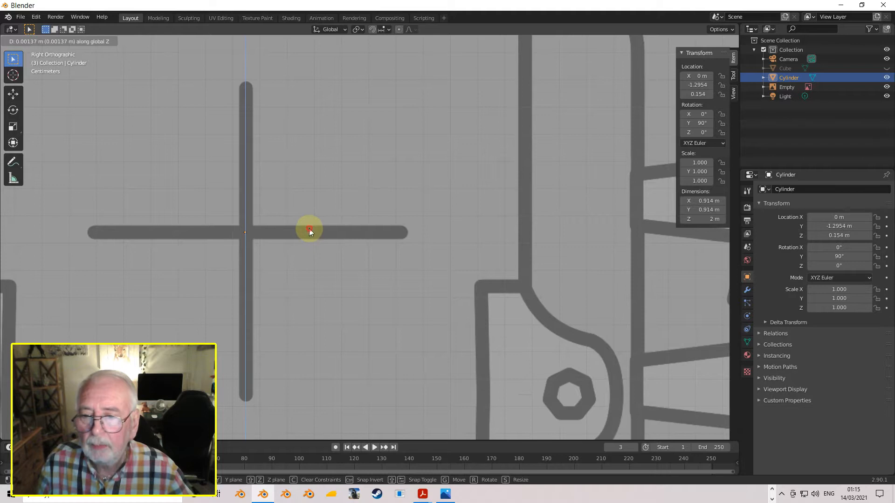
pyautogui.click(309, 229)
pyautogui.scroll(-5, 309, 229)
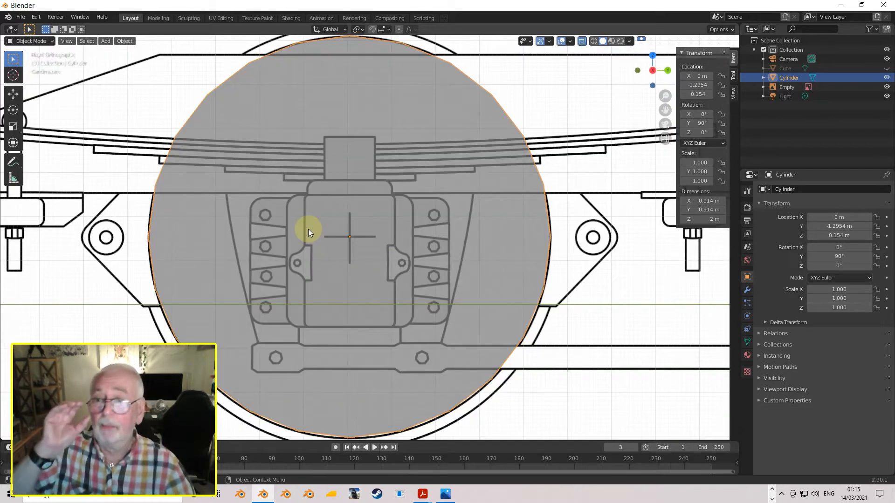
pyautogui.scroll(-4, 339, 223)
pyautogui.scroll(-3, 339, 222)
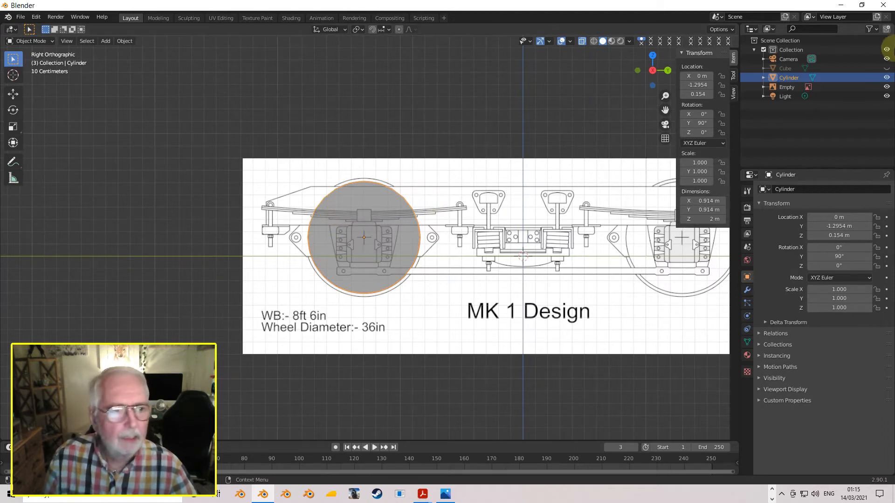
pyautogui.click(887, 78)
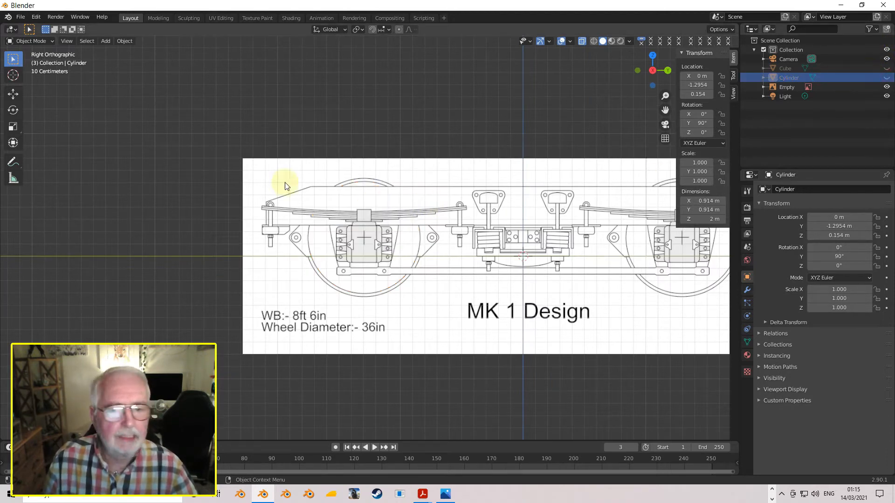
# Step: Add a mesh plane and rotate it 90° about the Y axis to face the side view
pyautogui.click(109, 41)
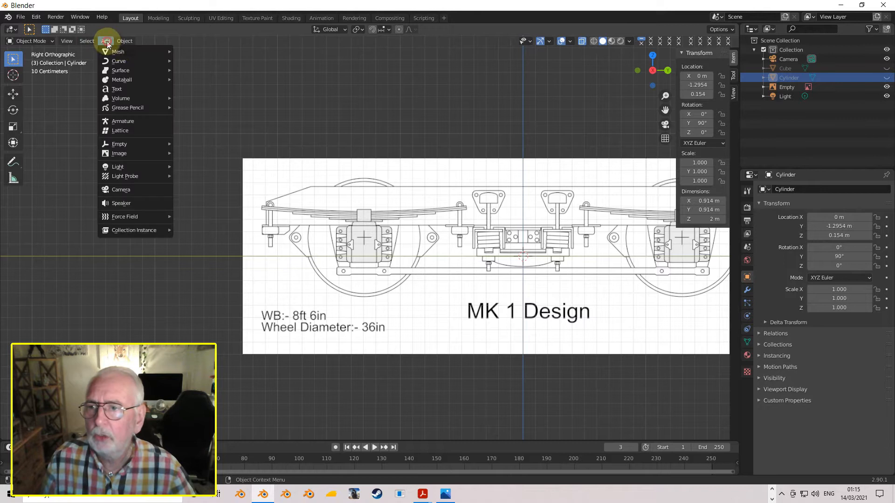
pyautogui.moveTo(122, 48)
pyautogui.click(197, 48)
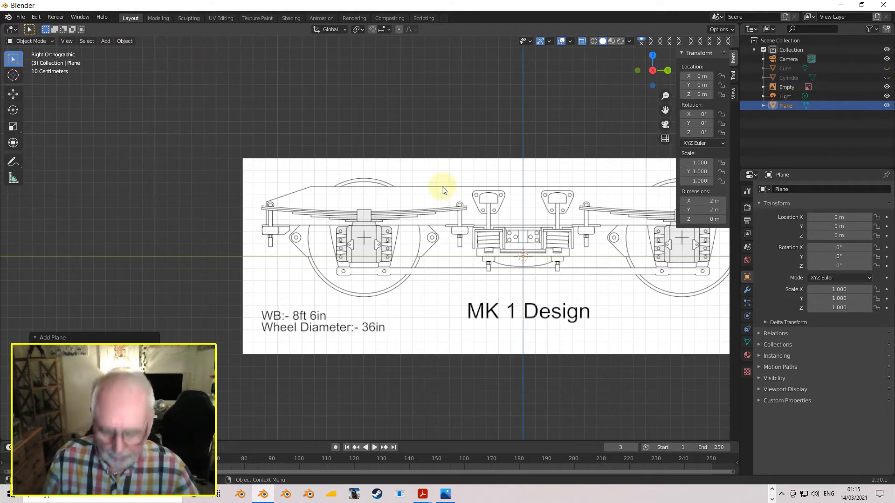
pyautogui.press('r')
pyautogui.press('y')
pyautogui.press('9')
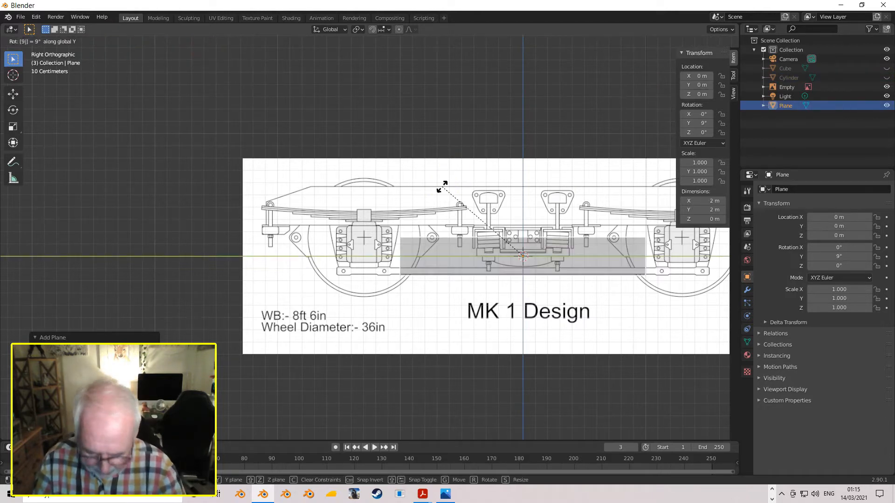
pyautogui.press('0')
pyautogui.click(442, 186)
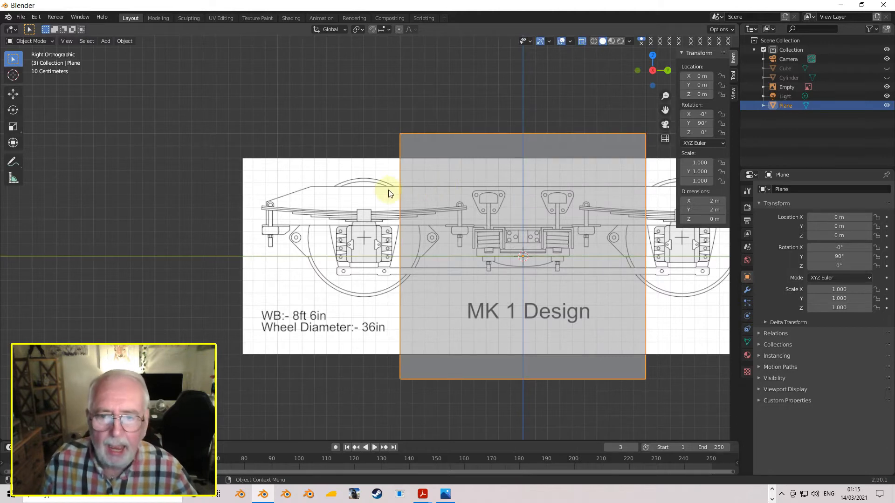
# Step: Move the plane to about Y -1.091 m, Z 1.256 m, with its lower-left corner near the frame side's lower-left corner
pyautogui.scroll(5, 396, 207)
pyautogui.press('g')
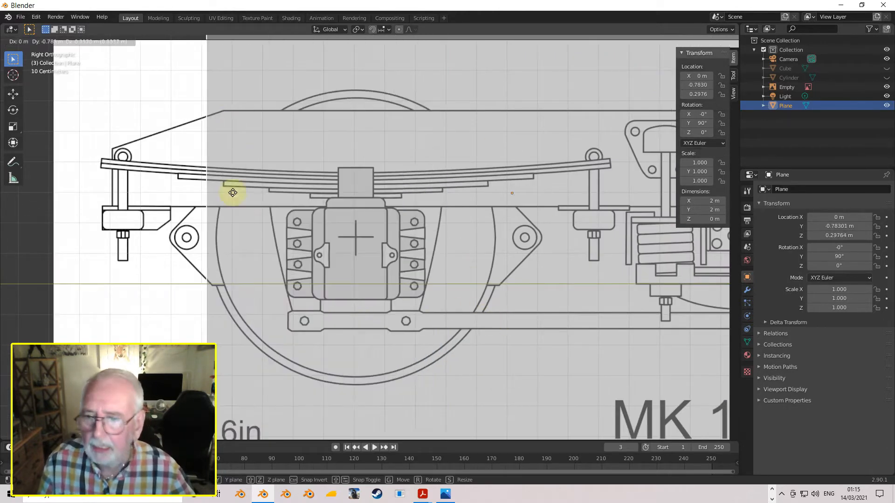
pyautogui.click(162, 340)
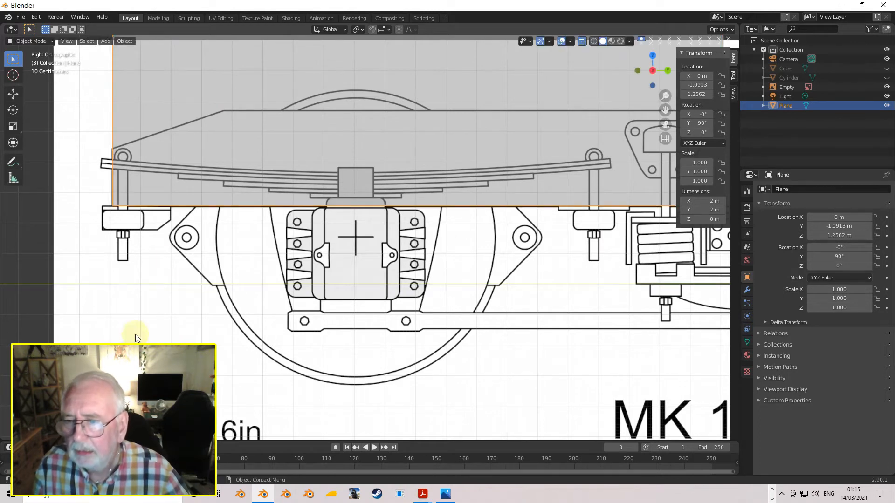
# Step: Fine-tune the plane's position to about Y -1.0926 m, Z 1.2549 m so its lower-left corner lies on the frame outline
pyautogui.scroll(3, 161, 261)
pyautogui.keyDown('shift'); pyautogui.moveTo(111, 232); pyautogui.dragTo(589, 374, button='middle'); pyautogui.keyUp('shift')
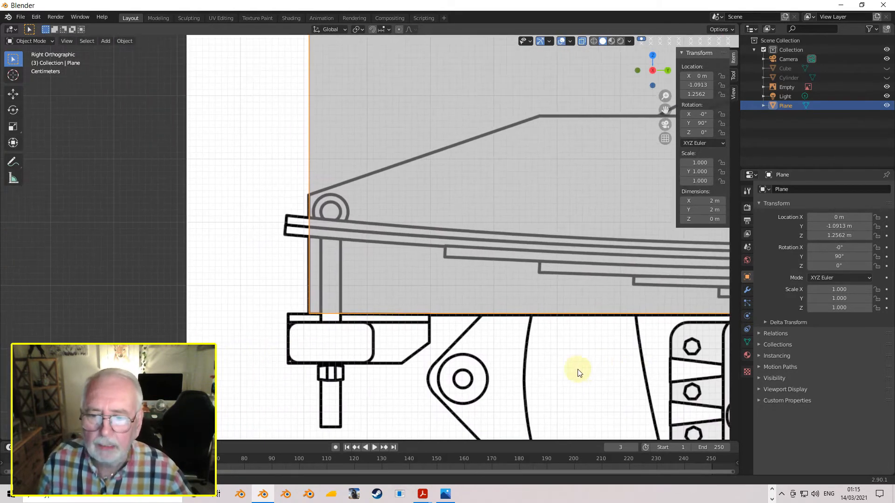
pyautogui.scroll(4, 532, 378)
pyautogui.keyDown('shift'); pyautogui.moveTo(455, 402); pyautogui.dragTo(462, 323, button='middle'); pyautogui.keyUp('shift')
pyautogui.scroll(1, 419, 329)
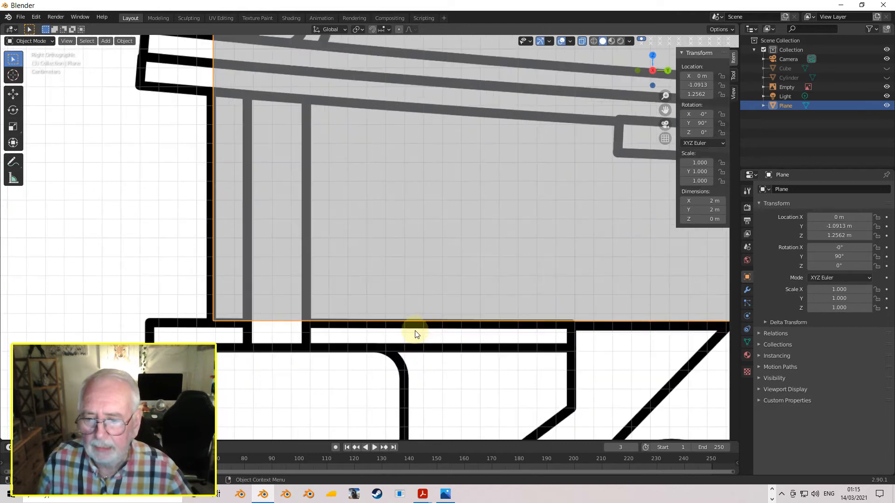
pyautogui.scroll(1, 441, 305)
pyautogui.press('g')
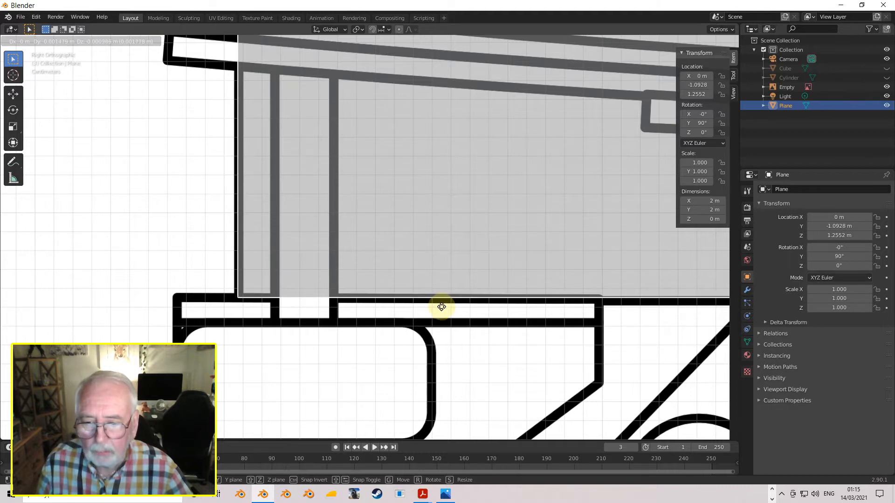
pyautogui.click(441, 307)
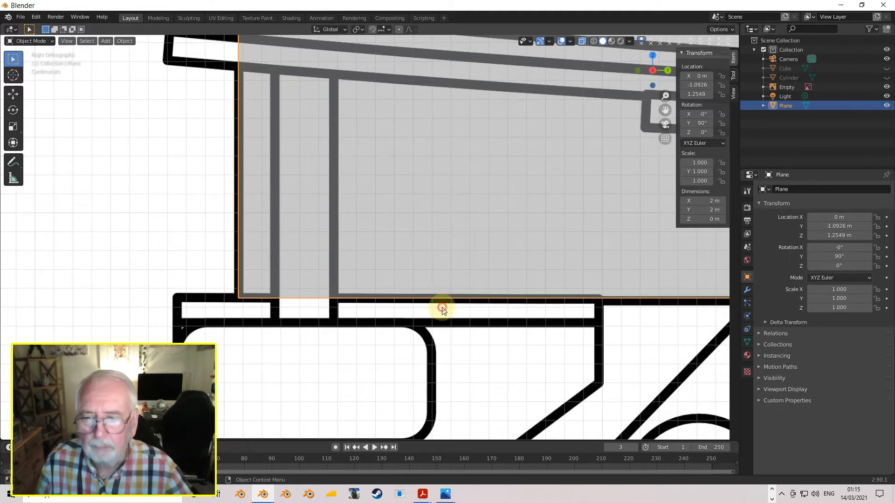
# Step: Lower the plane's upper edge along Z to about local X 0.679 m, just above the frame side's top line
pyautogui.scroll(-6, 435, 285)
pyautogui.scroll(-5, 476, 307)
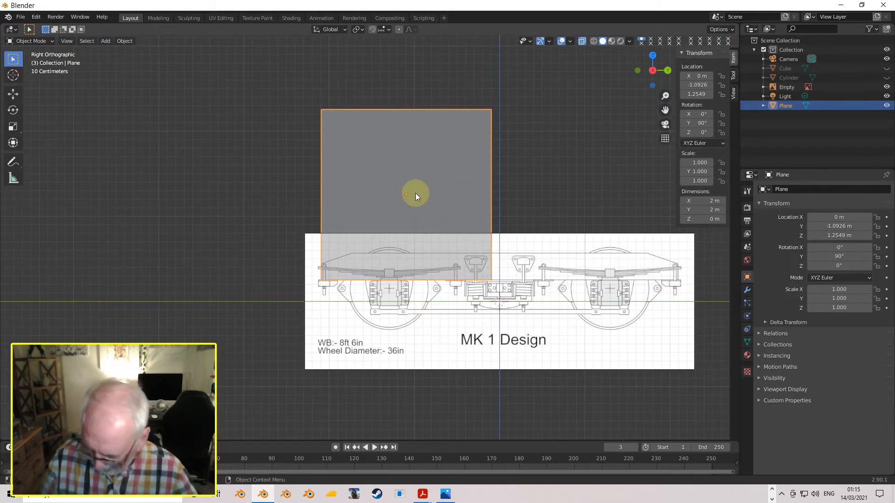
pyautogui.press('Tab')
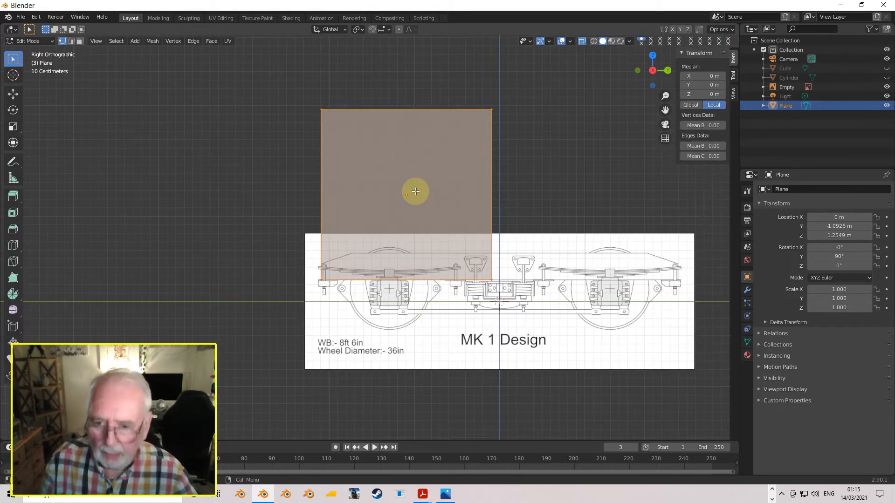
pyautogui.click(321, 111)
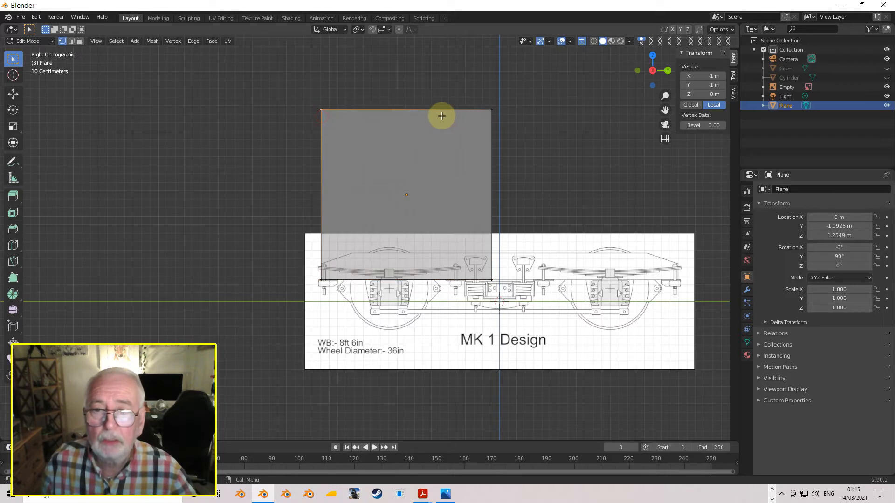
pyautogui.keyDown('shift'); pyautogui.click(485, 112); pyautogui.keyUp('shift')
pyautogui.press('g')
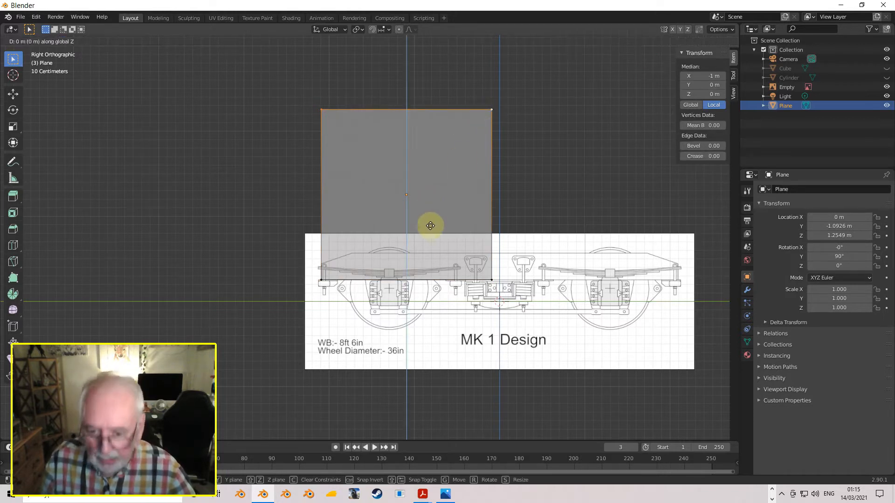
pyautogui.click(427, 343)
# Step: Fine-tune the upper edge along Z to about local X 0.6866 m so it lies on the frame side's top line
pyautogui.scroll(10, 427, 344)
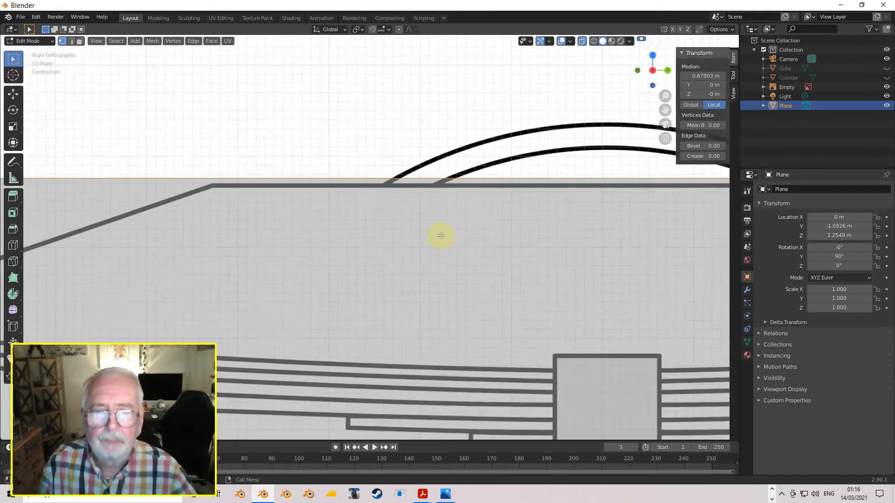
pyautogui.scroll(4, 440, 236)
pyautogui.keyDown('shift'); pyautogui.moveTo(451, 195); pyautogui.dragTo(444, 287, button='middle'); pyautogui.keyUp('shift')
pyautogui.scroll(4, 444, 288)
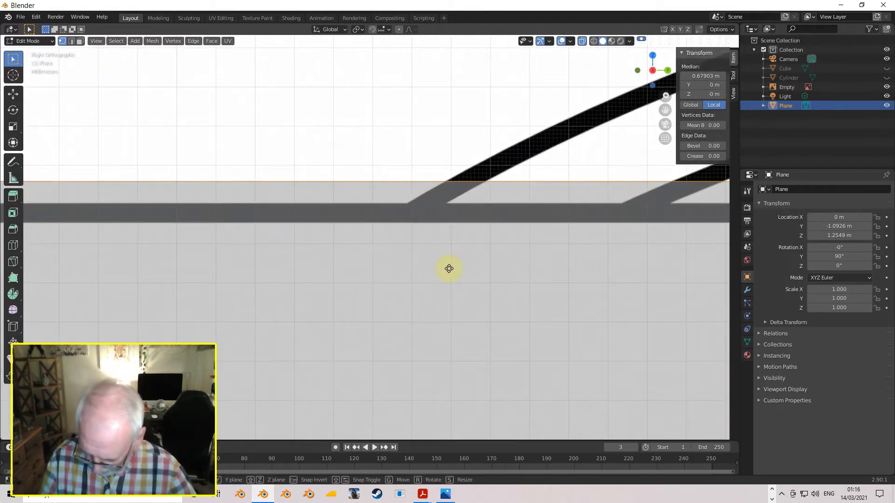
pyautogui.press('g')
pyautogui.press('z')
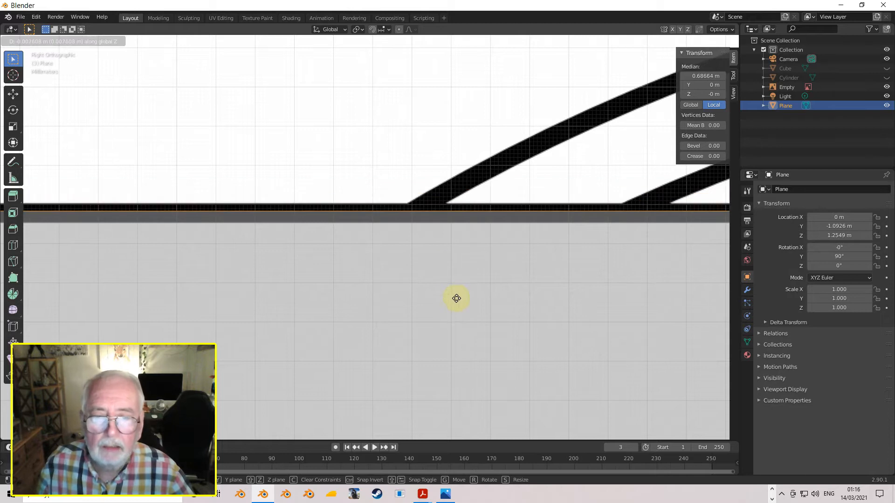
pyautogui.click(457, 298)
# Step: Add a vertical loop cut across the plane and slide it to where the frame's sloped end meets the top line
pyautogui.scroll(-8, 306, 284)
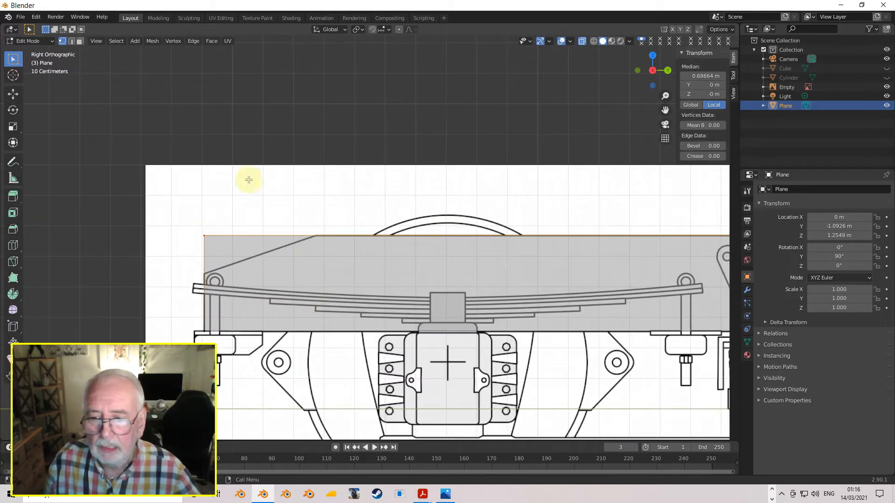
pyautogui.hotkey('ctrl', 'r')
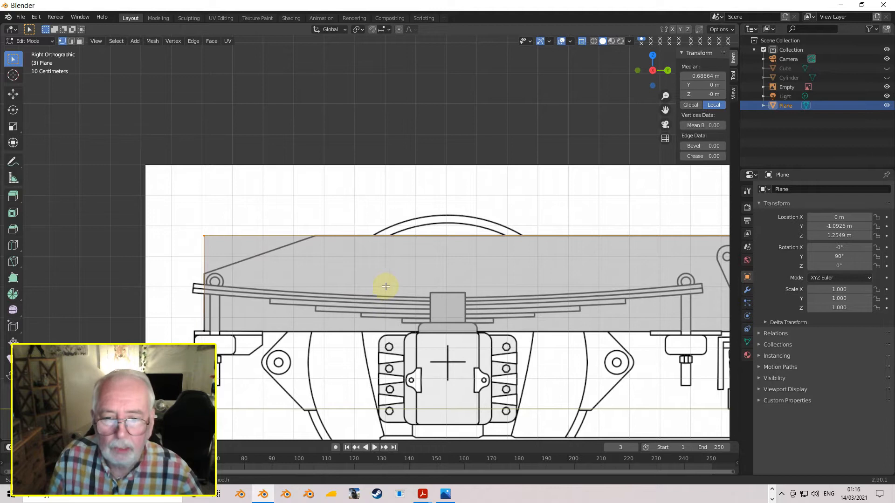
pyautogui.click(442, 246)
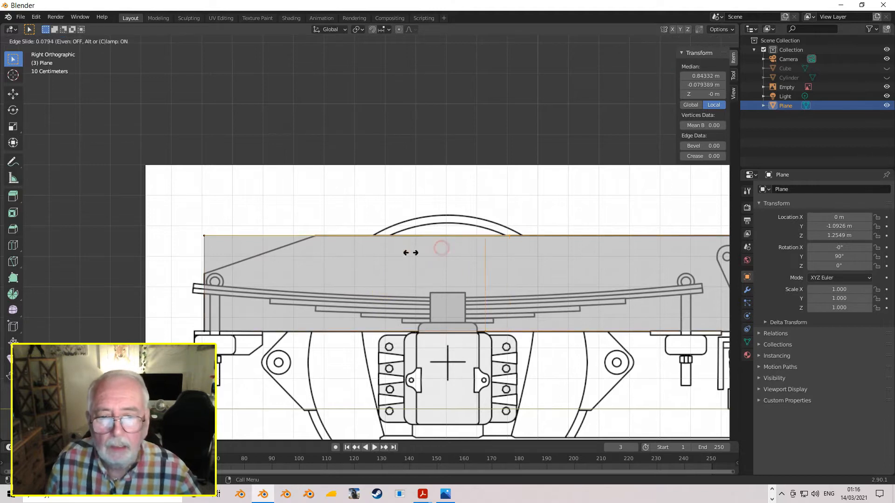
pyautogui.click(247, 283)
# Step: Lower the plane's upper-left corner vertex along Z to about local X 0.812 m, matching the foot of the sloped frame end
pyautogui.click(202, 236)
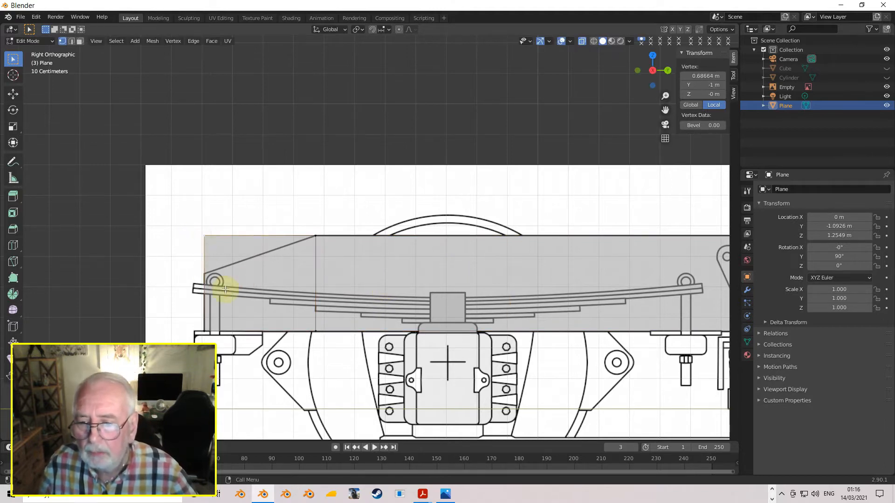
pyautogui.scroll(5, 340, 239)
pyautogui.scroll(2, 336, 197)
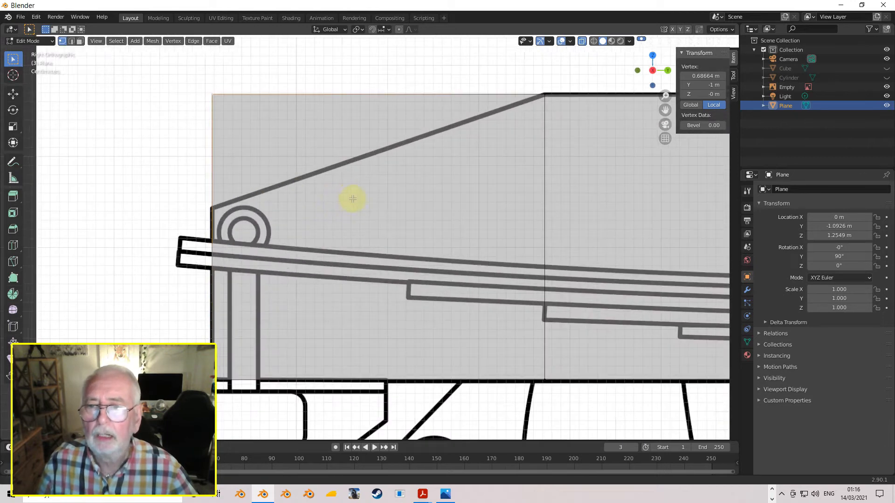
pyautogui.keyDown('shift'); pyautogui.moveTo(349, 200); pyautogui.dragTo(426, 250, button='middle'); pyautogui.keyUp('shift')
pyautogui.press('g')
pyautogui.press('z')
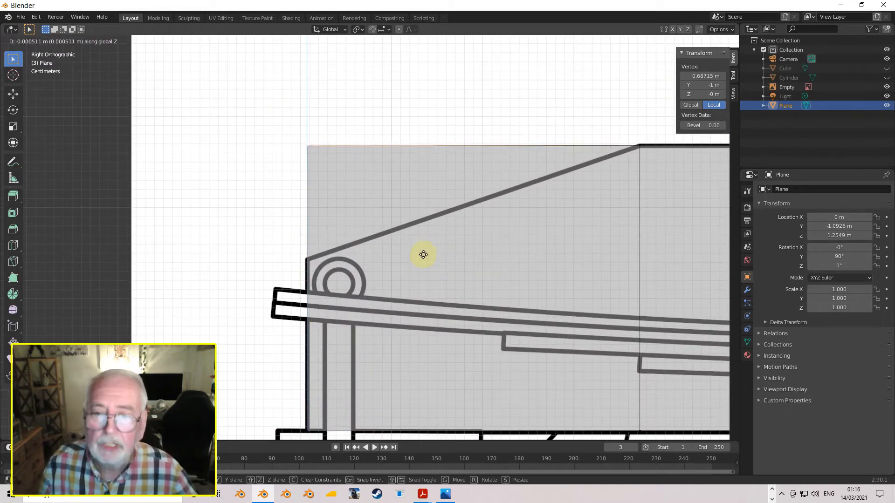
pyautogui.click(439, 363)
# Step: Set the global Y of the plane's right-hand end edge to 0 m so it lies on the bogie's centre line
pyautogui.scroll(-7, 539, 279)
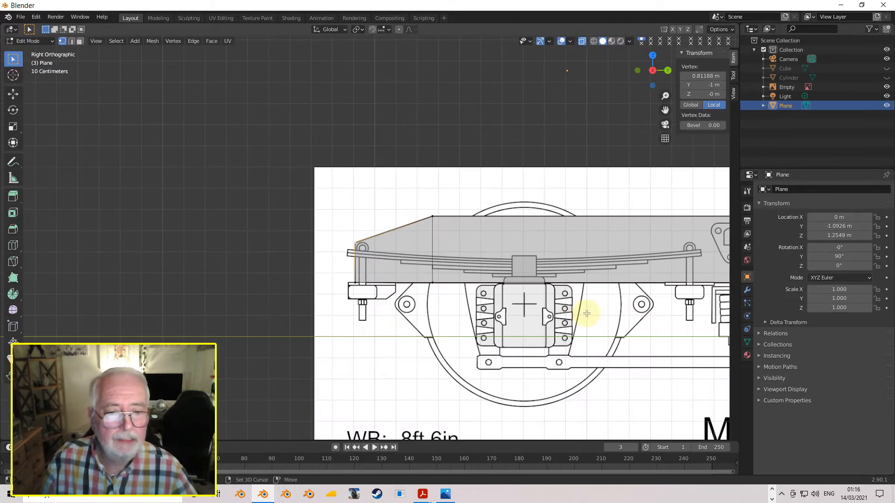
pyautogui.click(539, 259)
pyautogui.keyDown('shift'); pyautogui.click(539, 259); pyautogui.keyUp('shift')
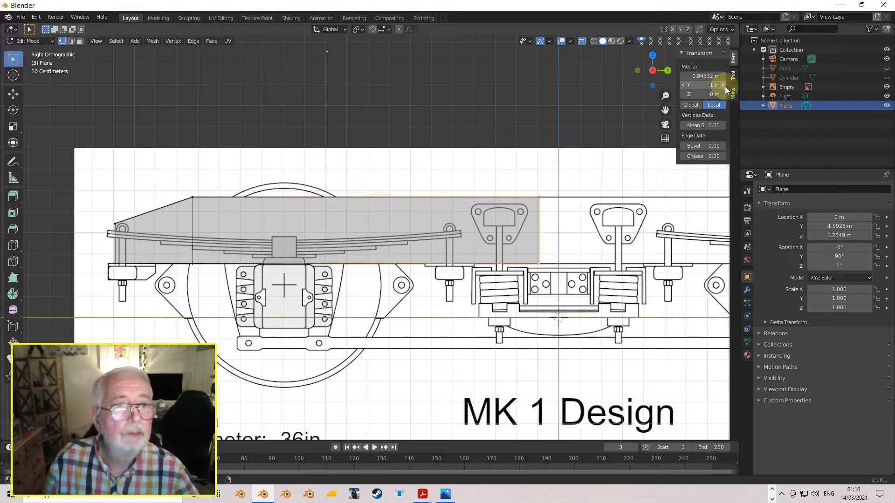
pyautogui.click(691, 105)
pyautogui.click(690, 85)
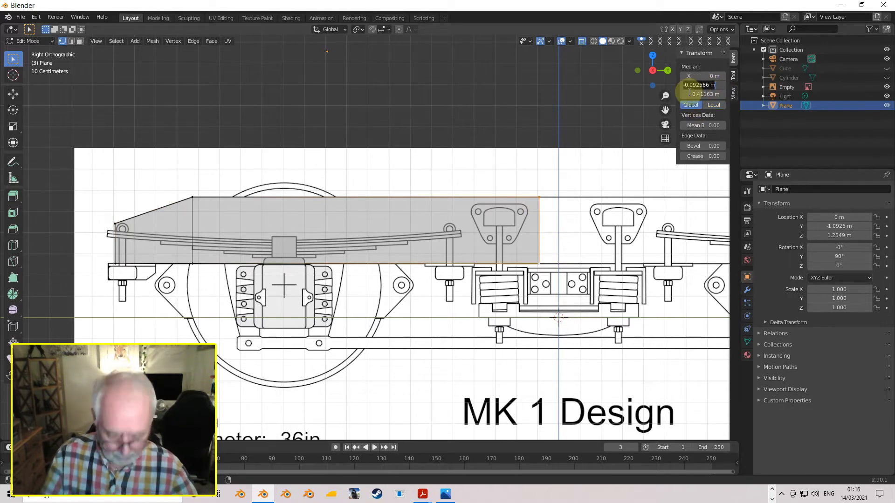
pyautogui.write('0')
pyautogui.press('Return')
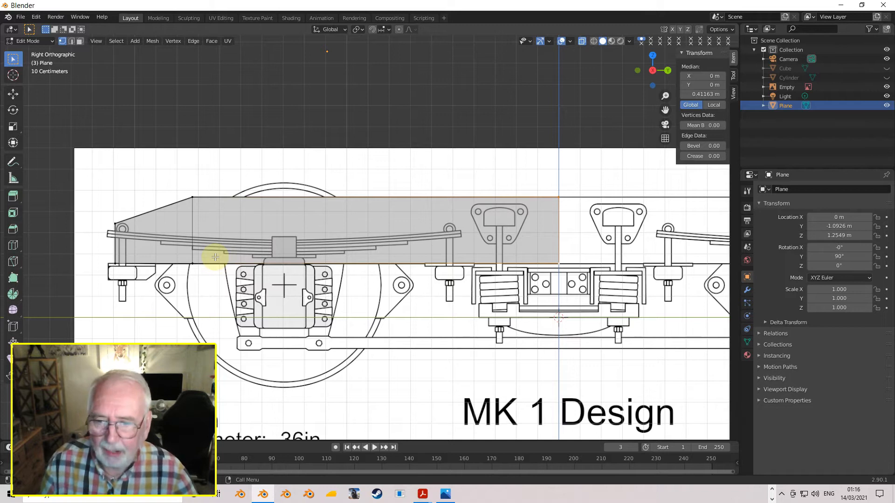
# Step: Apply the rotation and scale to the side frame plane in Object Mode
pyautogui.press('Tab')
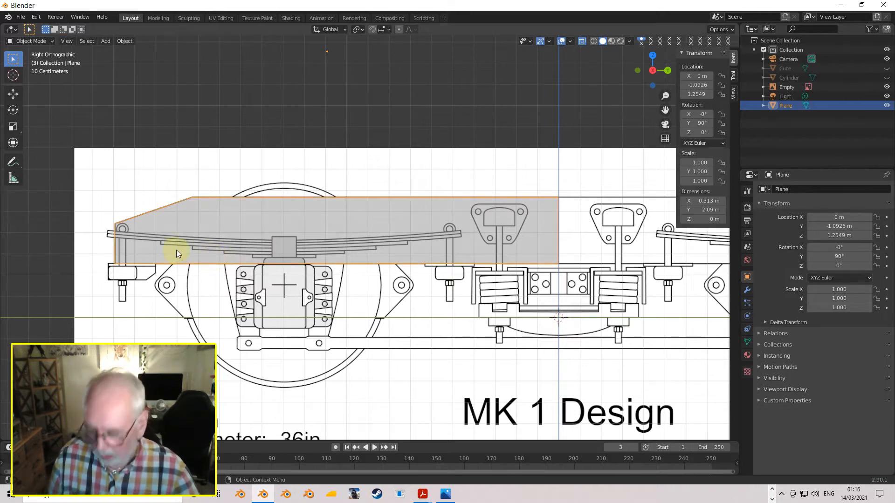
pyautogui.hotkey('ctrl', 'a')
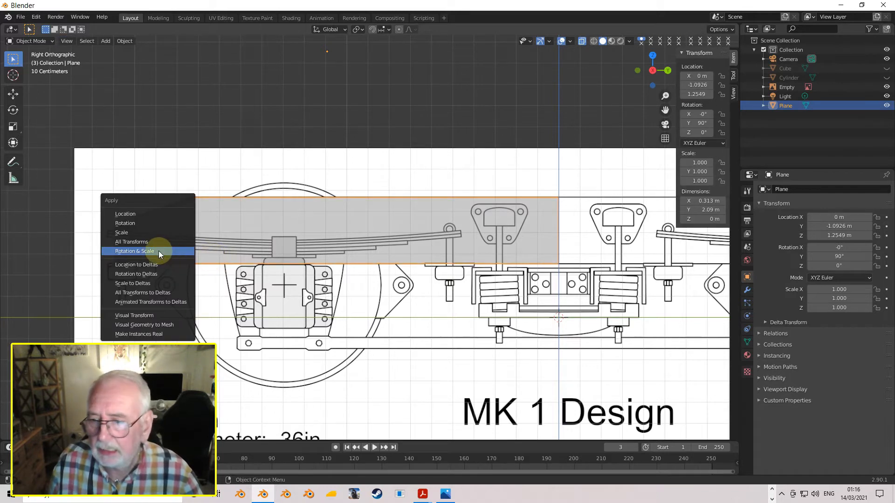
pyautogui.click(158, 250)
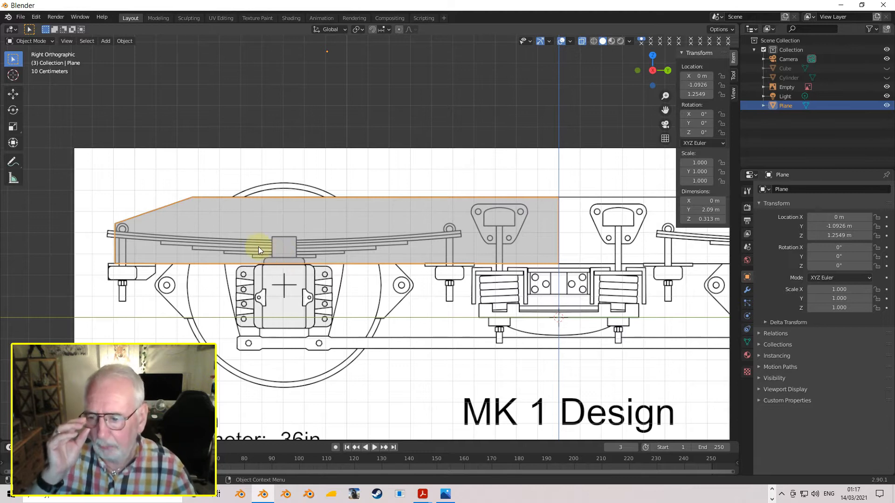
# Step: Inset all faces of the side frame plane by 0.0127 m
pyautogui.press('Tab')
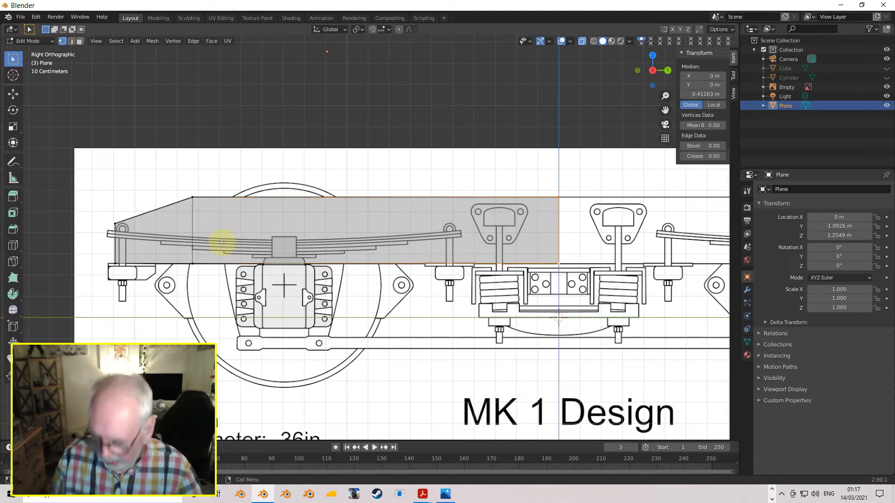
pyautogui.press('a')
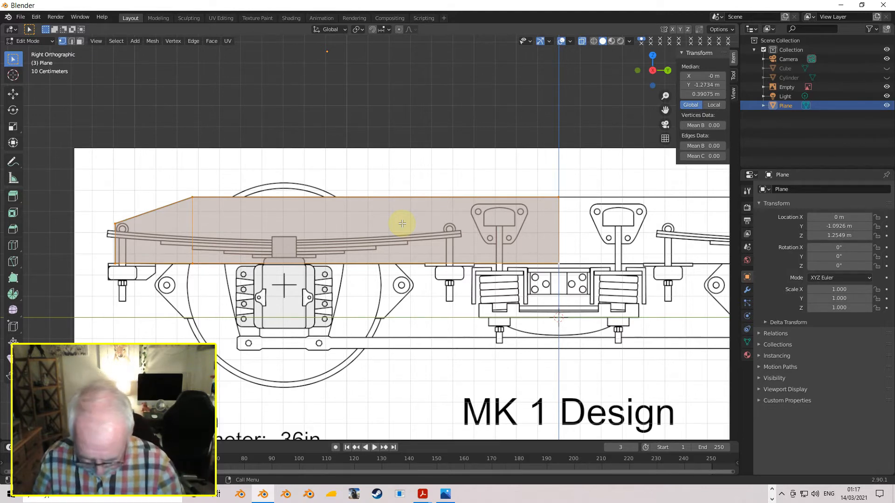
pyautogui.write('i')
pyautogui.write('0.')
pyautogui.write('0127')
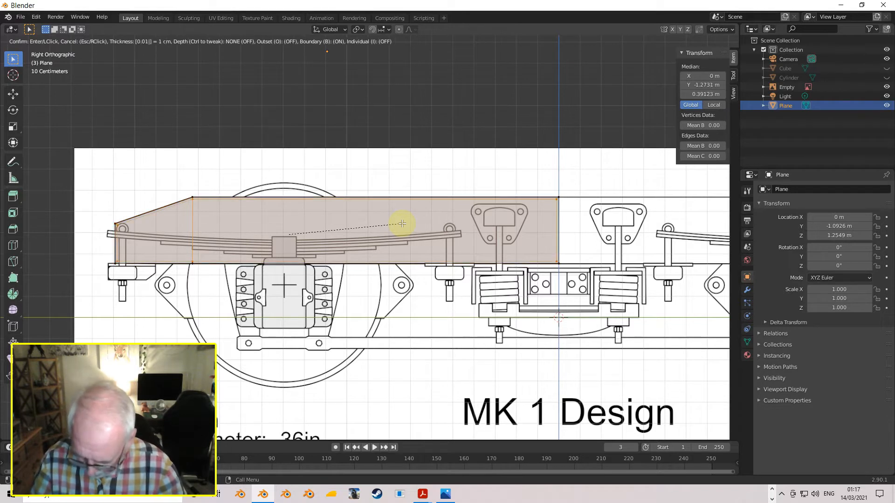
pyautogui.press('Return')
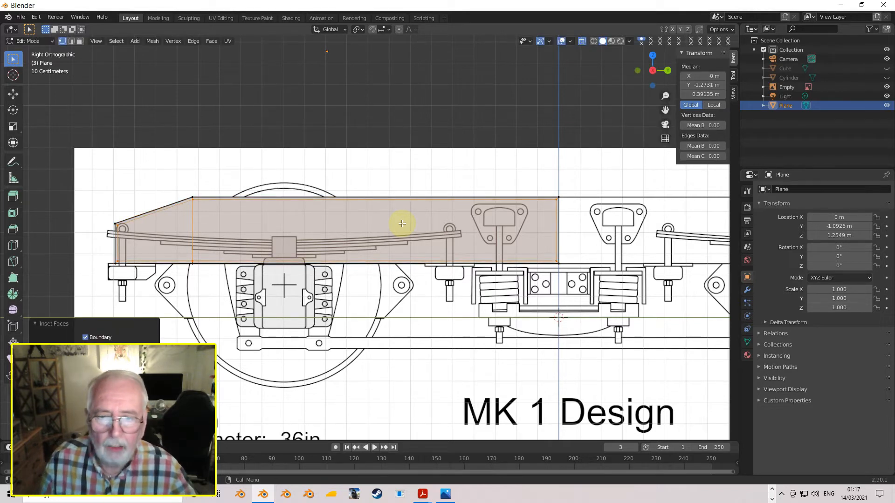
# Step: Knife-cut from the inset's upper corner at the centre-line end straight up to the plane's top edge
pyautogui.scroll(-2, 398, 224)
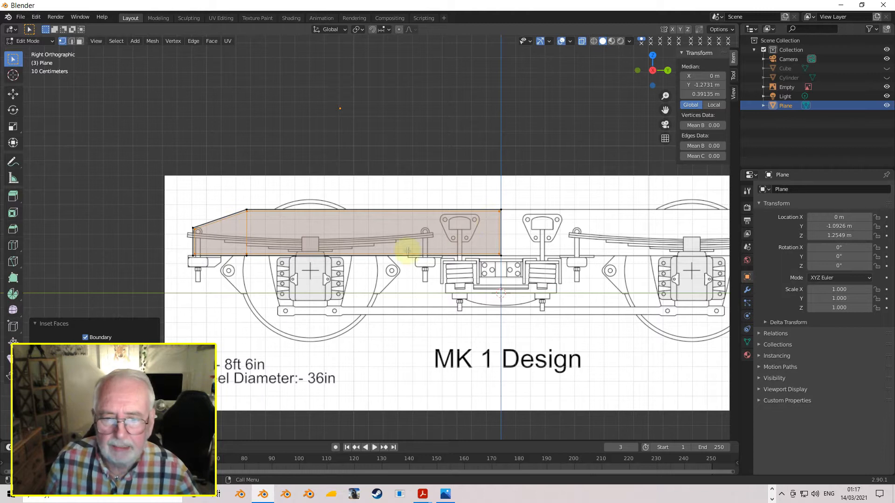
pyautogui.scroll(2, 517, 257)
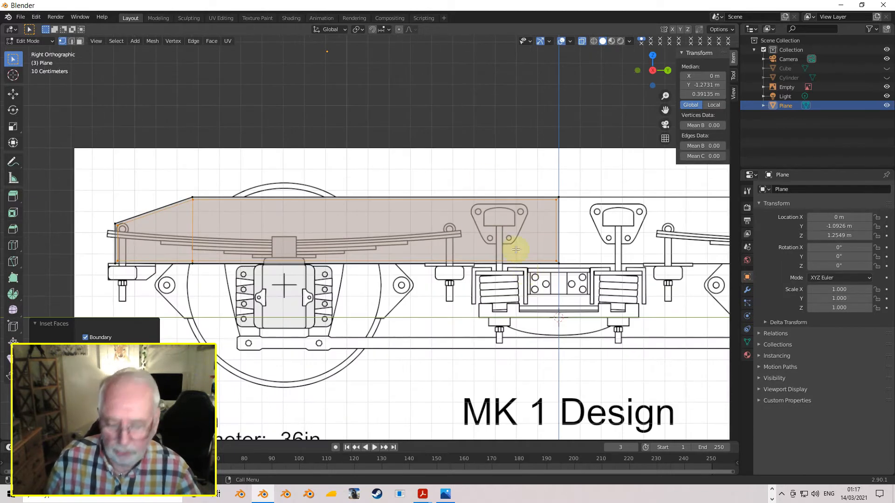
pyautogui.keyDown('shift'); pyautogui.moveTo(566, 304); pyautogui.dragTo(344, 296, button='middle'); pyautogui.keyUp('shift')
pyautogui.scroll(4, 344, 290)
pyautogui.moveTo(340, 256)
pyautogui.keyDown('shift'); pyautogui.mouseDown(button='middle')
pyautogui.moveTo(390, 255)
pyautogui.moveTo(444, 307)
pyautogui.mouseUp(button='middle'); pyautogui.keyUp('shift')
pyautogui.scroll(4, 391, 255)
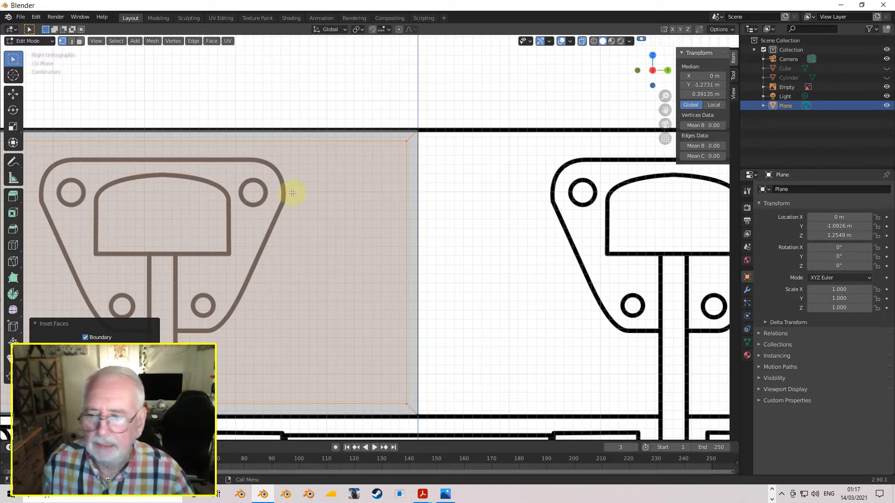
pyautogui.click(14, 262)
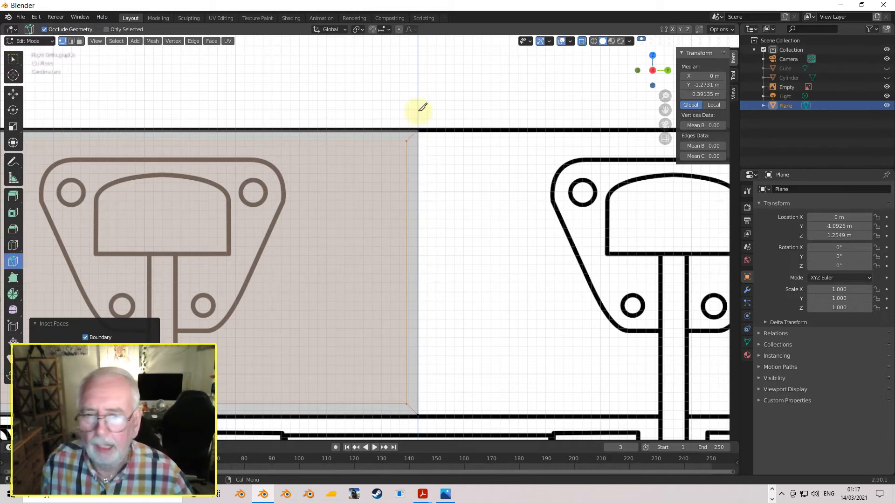
pyautogui.click(407, 140)
pyautogui.click(406, 131)
pyautogui.press('Return')
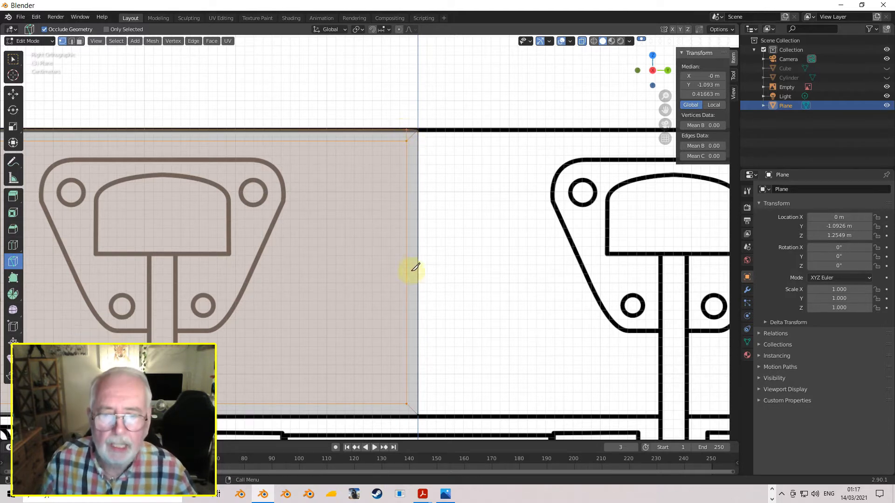
# Step: Knife-cut with angle constraint from the inset's lower corner at the centre-line end straight down to the plane's bottom edge
pyautogui.click(407, 404)
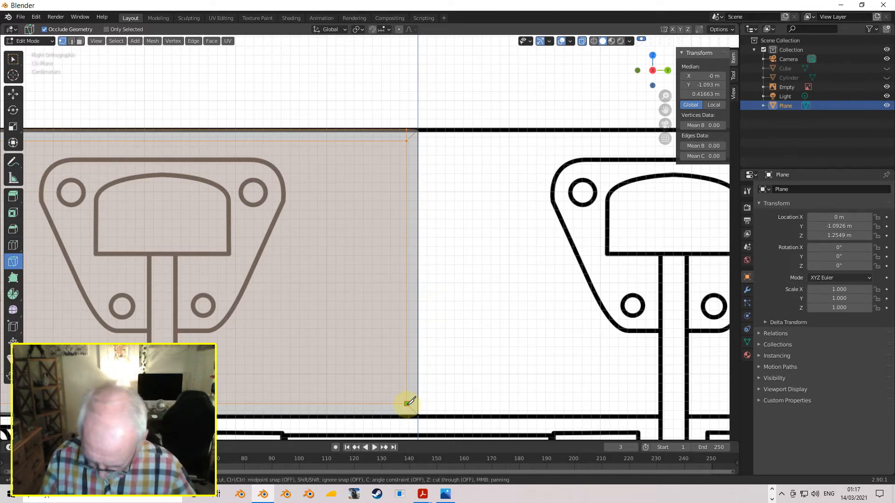
pyautogui.press('c')
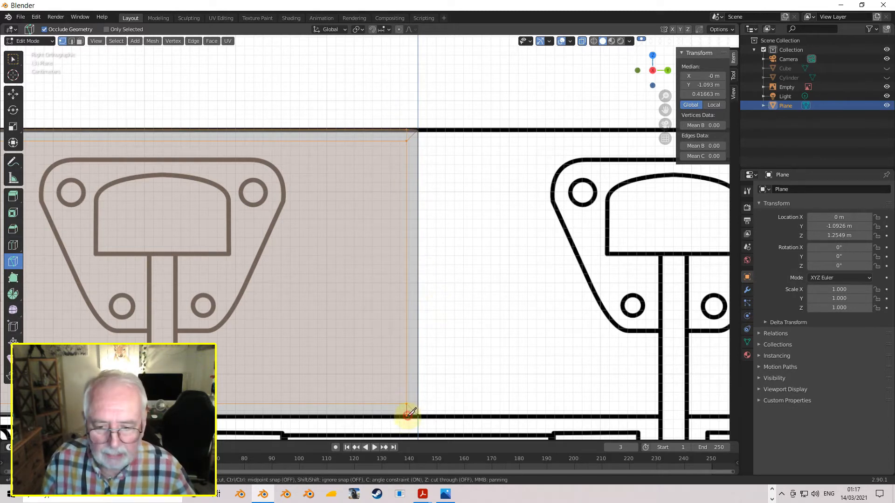
pyautogui.press('Return')
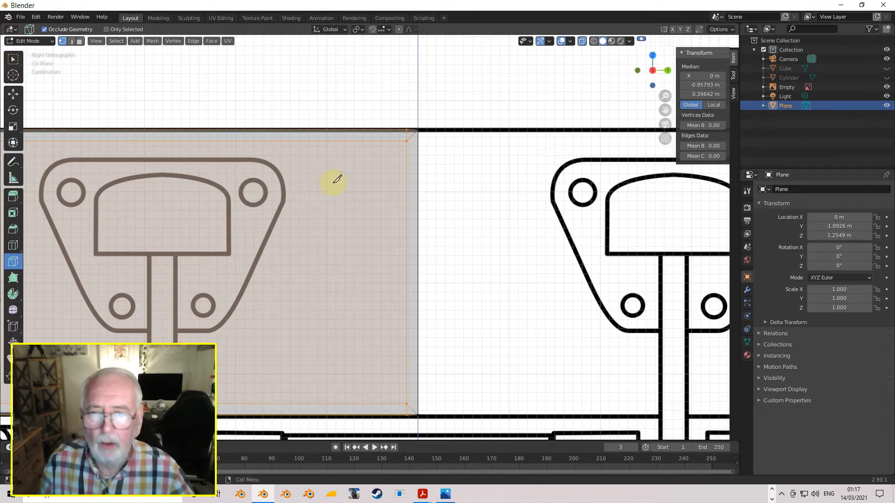
# Step: Delete the two outer corner vertices of the side frame plane at its centre-line end
pyautogui.click(13, 58)
pyautogui.click(423, 126)
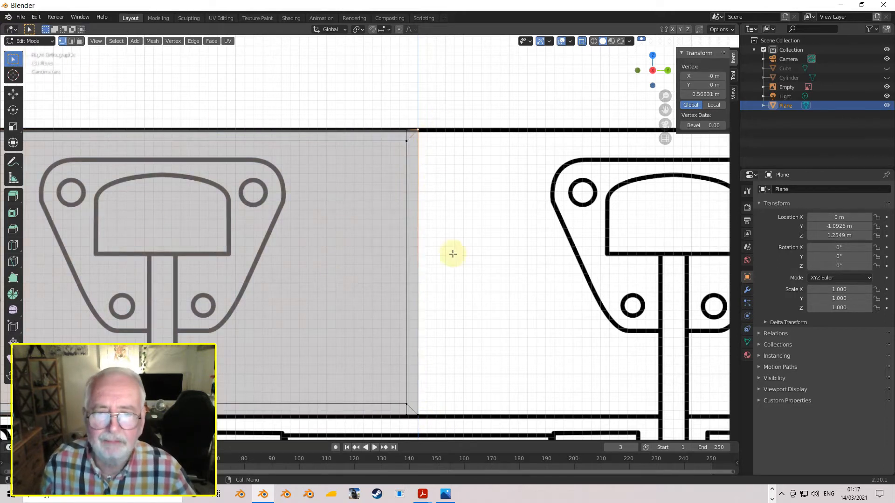
pyautogui.keyDown('shift'); pyautogui.moveTo(456, 287); pyautogui.dragTo(473, 210, button='middle'); pyautogui.keyUp('shift')
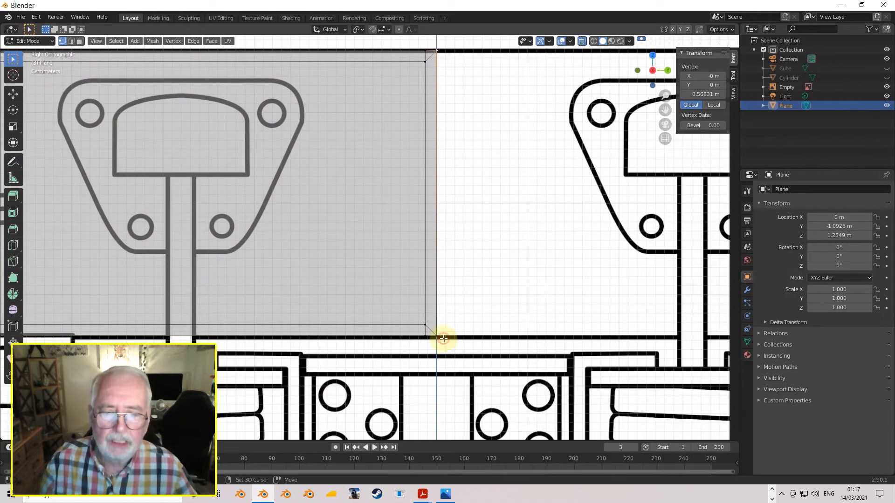
pyautogui.keyDown('shift'); pyautogui.click(436, 336); pyautogui.keyUp('shift')
pyautogui.keyDown('shift'); pyautogui.moveTo(486, 280); pyautogui.dragTo(488, 298, button='middle'); pyautogui.keyUp('shift')
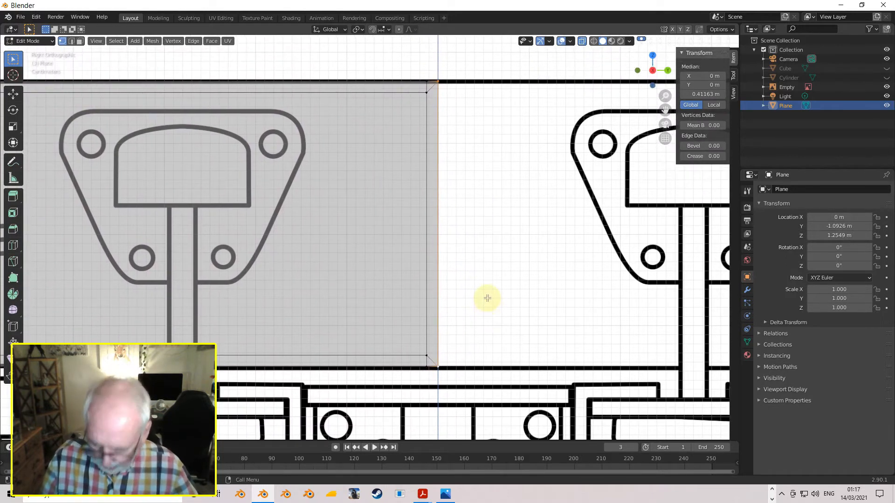
pyautogui.press('x')
pyautogui.click(471, 276)
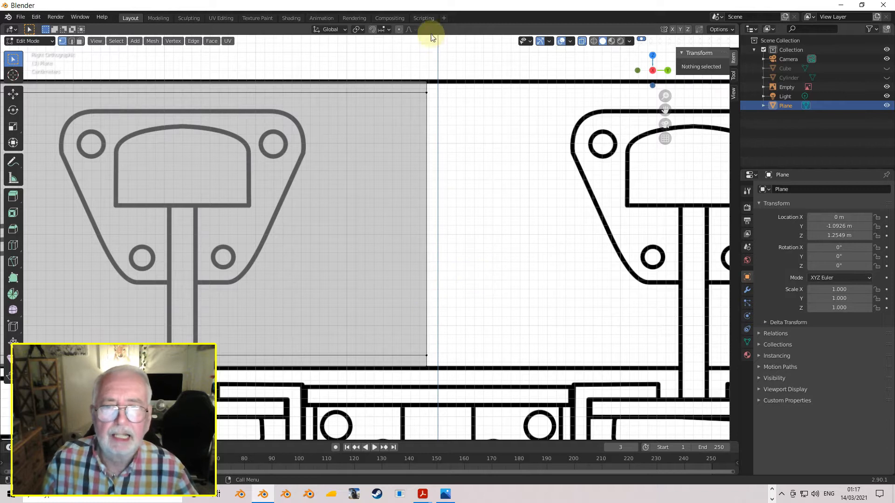
# Step: Set the median Y of the four remaining vertices at the plane's centre-line end to 0 m
pyautogui.click(424, 84)
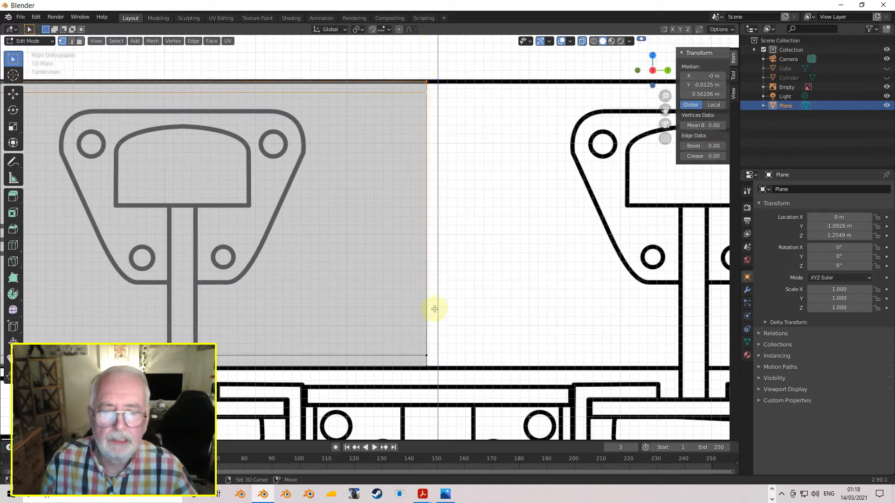
pyautogui.keyDown('shift'); pyautogui.click(426, 356); pyautogui.keyUp('shift')
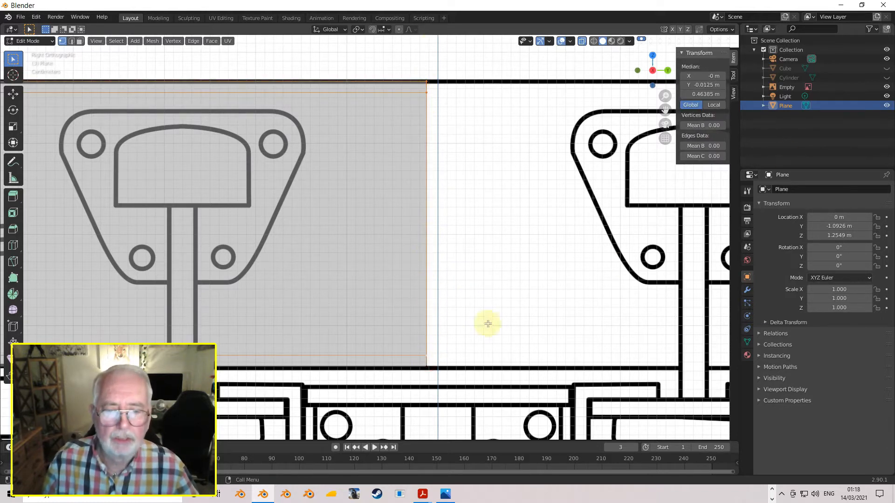
pyautogui.keyDown('shift'); pyautogui.click(425, 372); pyautogui.keyUp('shift')
pyautogui.click(693, 86)
pyautogui.write('0')
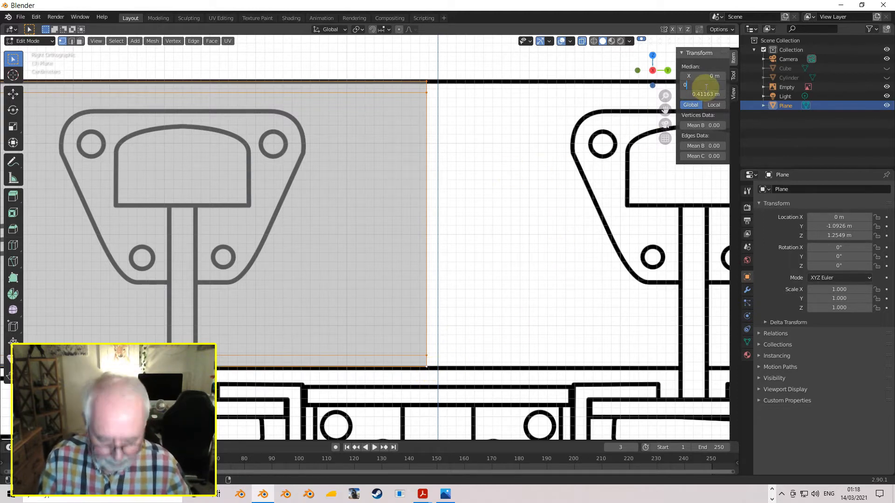
pyautogui.press('Return')
# Step: Extrude the whole side frame plane by -0.0125 m along the X axis in top view
pyautogui.scroll(-10, 404, 183)
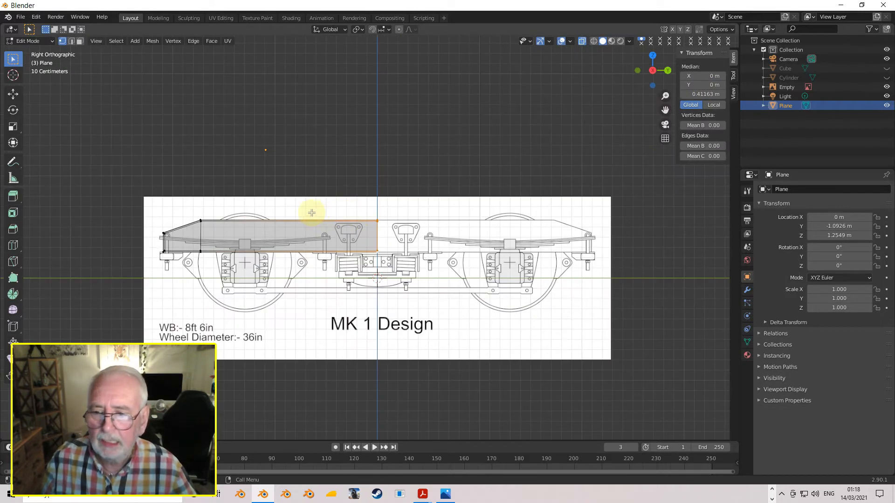
pyautogui.scroll(-1, 312, 212)
pyautogui.moveTo(399, 224); pyautogui.dragTo(472, 291, button='middle')
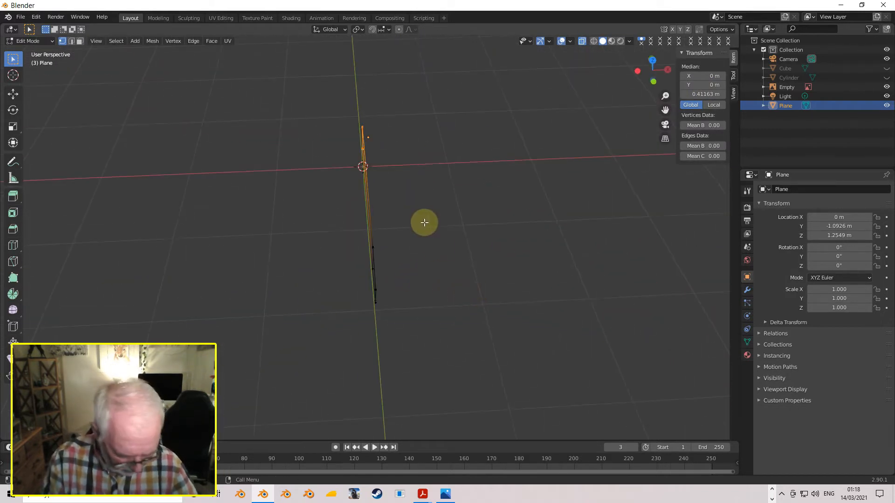
pyautogui.press('a')
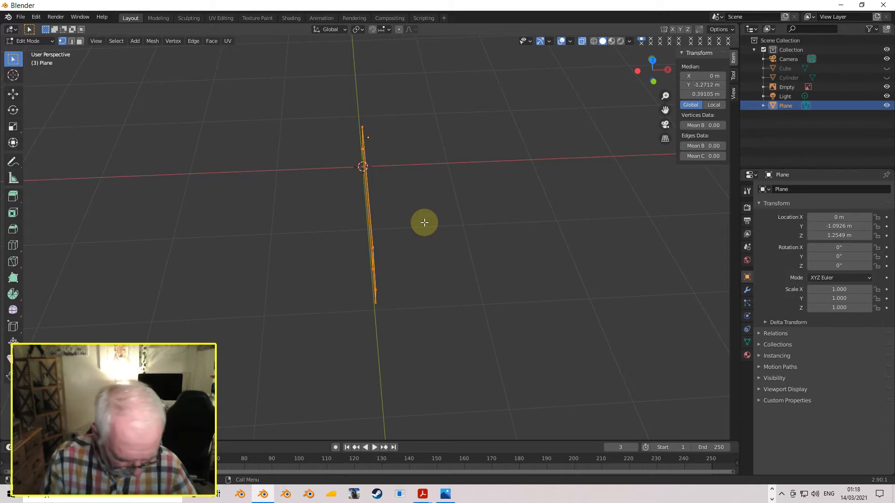
pyautogui.press('KP_7')
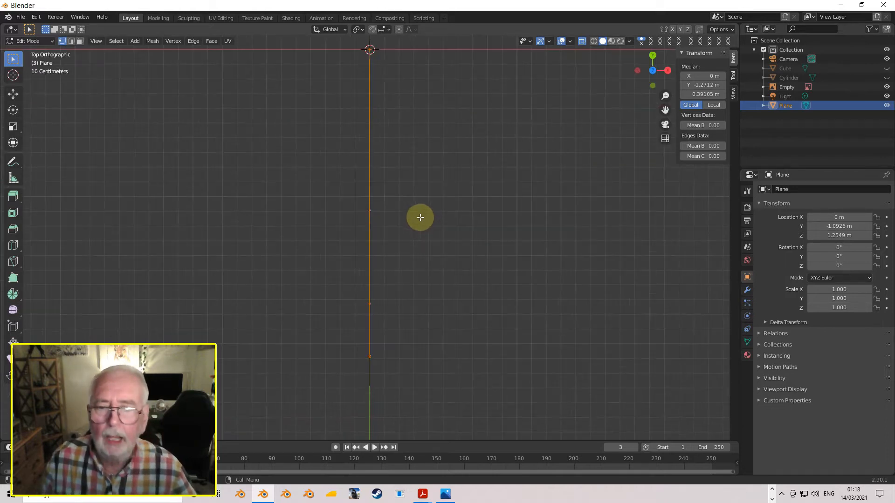
pyautogui.scroll(1, 419, 218)
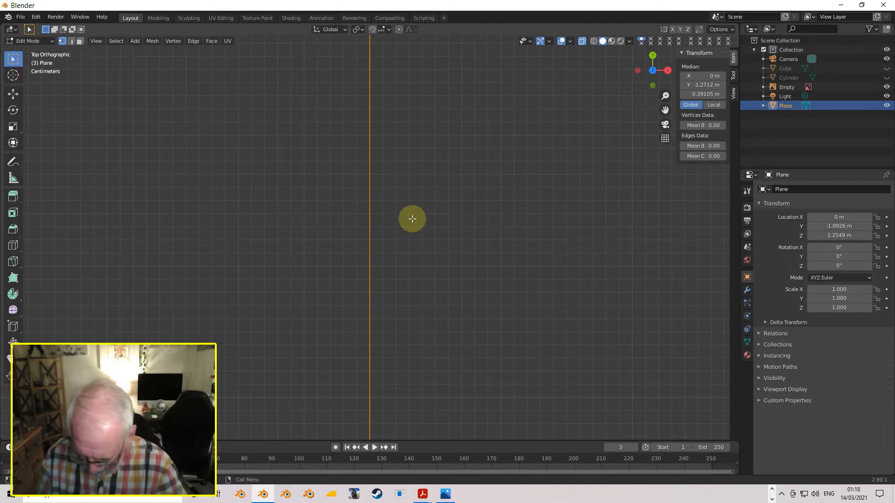
pyautogui.press('e')
pyautogui.press('x')
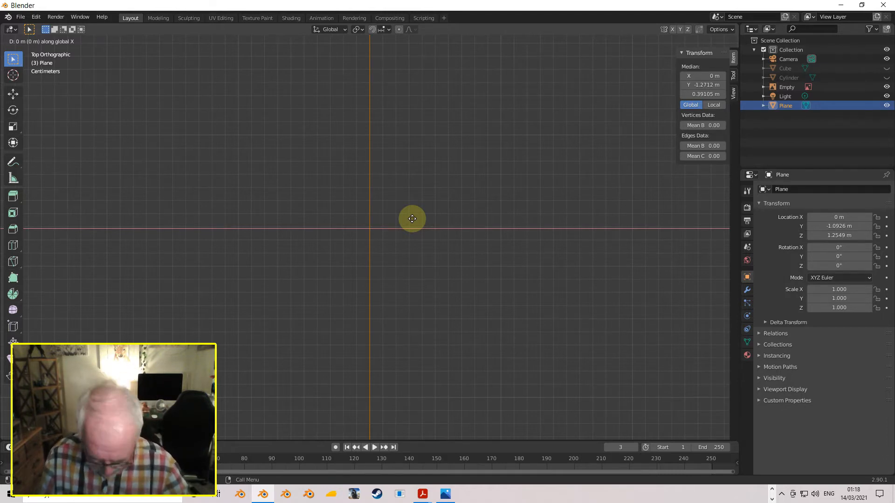
pyautogui.write('-(0.0125')
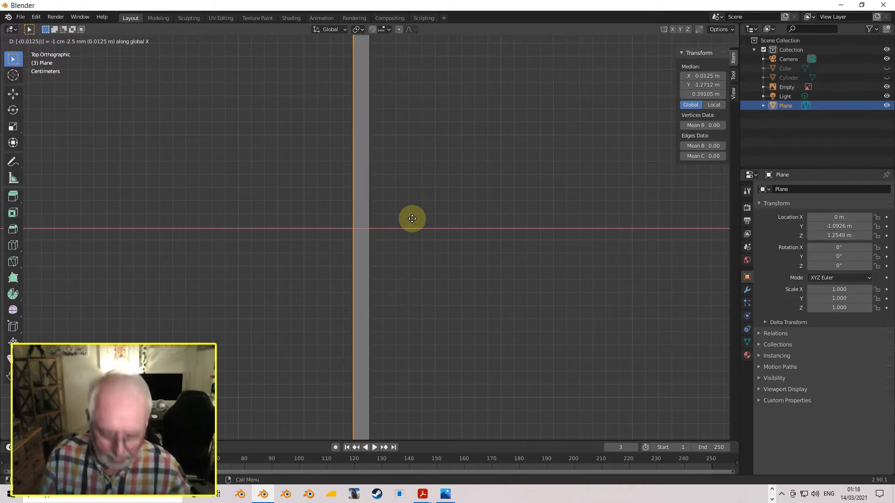
pyautogui.press('Return')
# Step: Delete the three narrow end faces of the extruded side frame at the centre line in face select mode
pyautogui.scroll(-8, 397, 230)
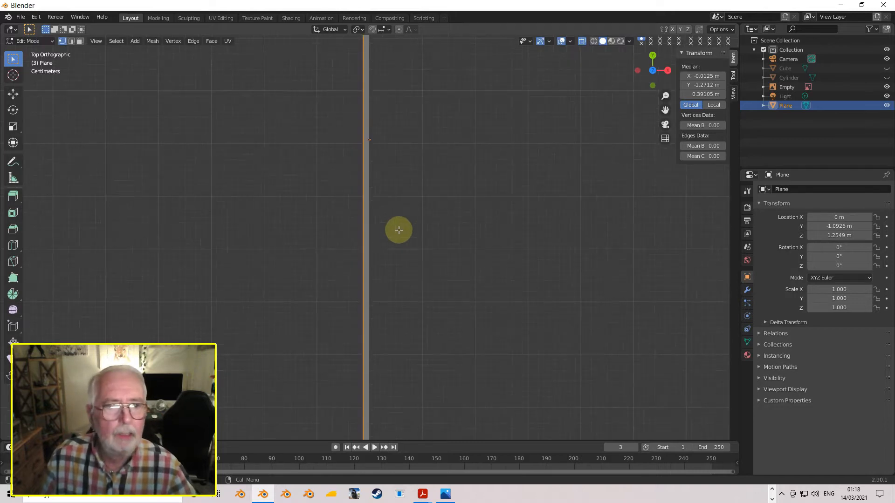
pyautogui.moveTo(392, 250); pyautogui.dragTo(374, 204, button='middle')
pyautogui.press('Tab')
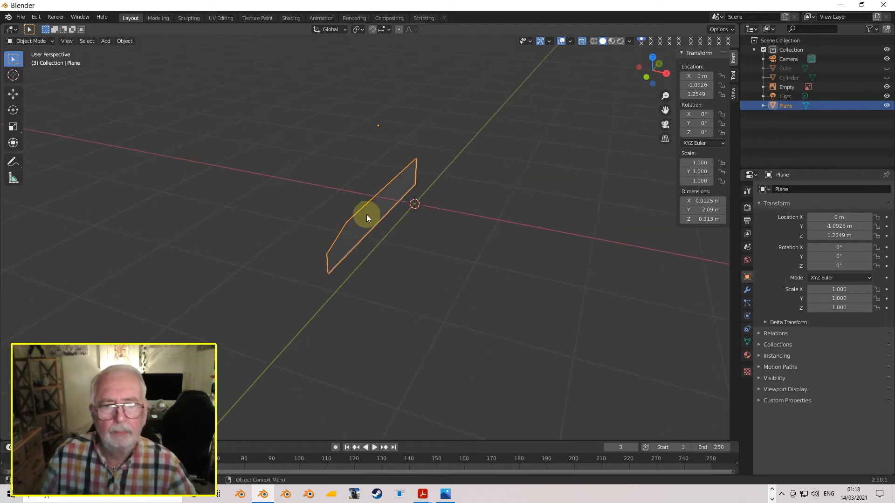
pyautogui.moveTo(424, 208); pyautogui.dragTo(369, 189, button='middle')
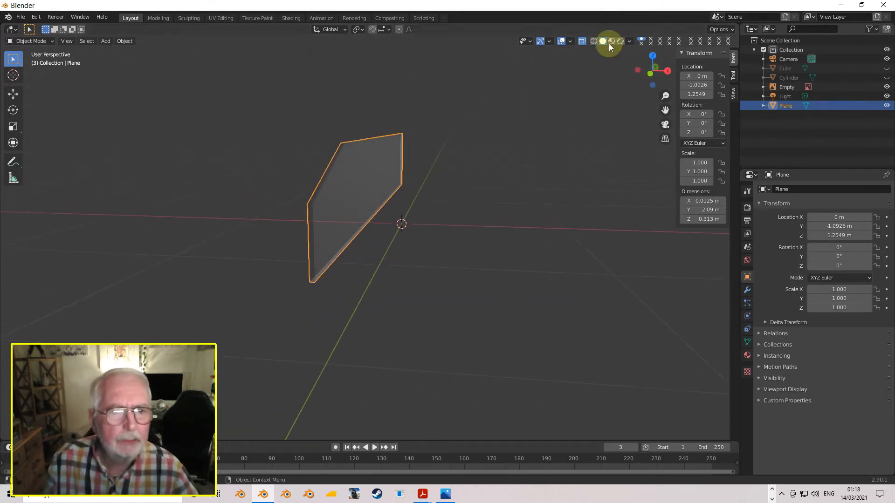
pyautogui.moveTo(530, 71); pyautogui.dragTo(408, 226, button='middle')
pyautogui.press('Tab')
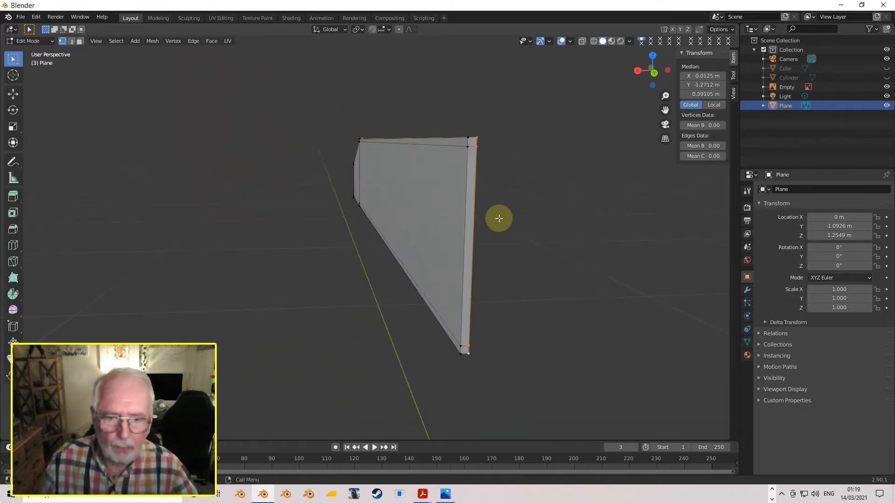
pyautogui.click(80, 41)
pyautogui.click(470, 142)
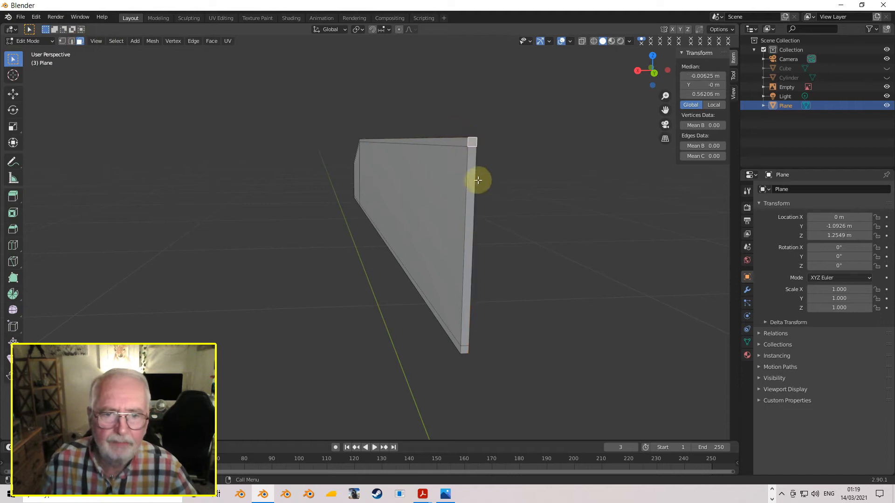
pyautogui.keyDown('shift'); pyautogui.click(473, 191); pyautogui.keyUp('shift')
pyautogui.keyDown('shift'); pyautogui.click(464, 349); pyautogui.keyUp('shift')
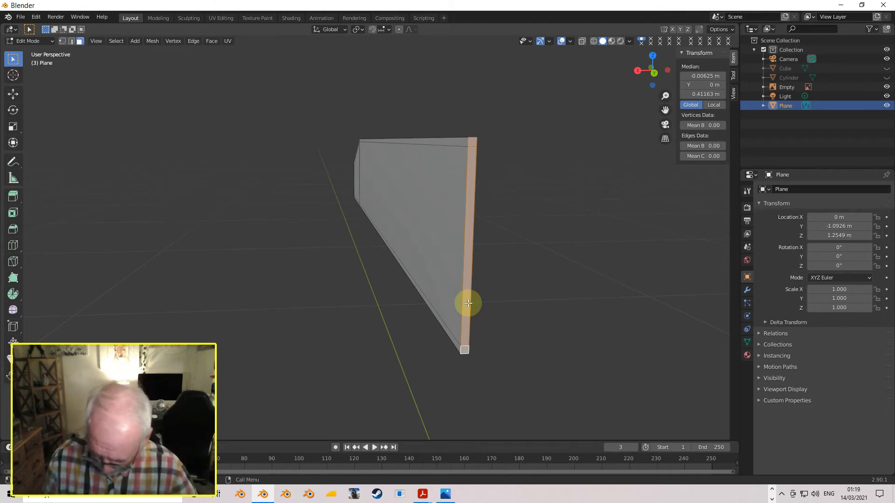
pyautogui.press('x')
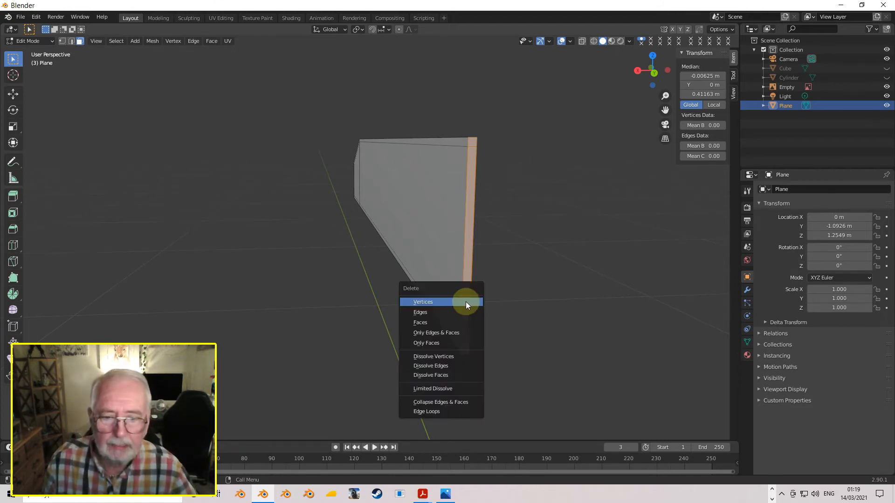
pyautogui.click(450, 321)
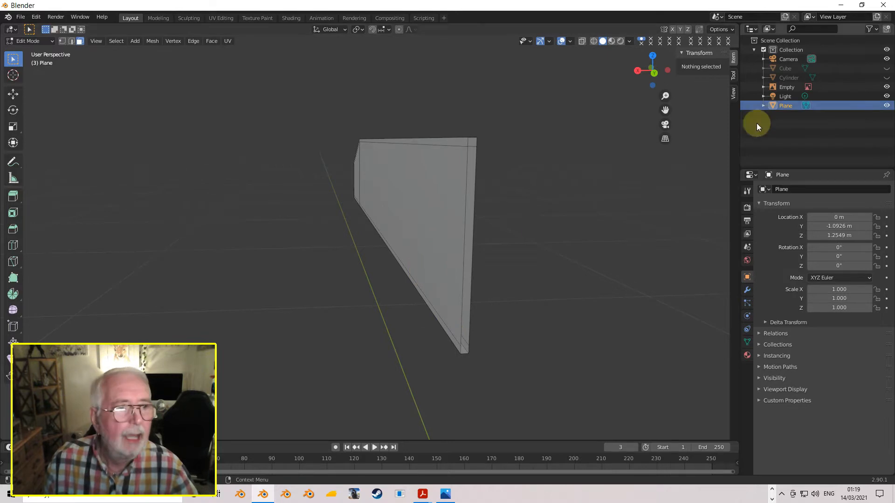
# Step: Return to Object Mode and add a Plain Axes empty at the world origin
pyautogui.moveTo(596, 225); pyautogui.dragTo(669, 244, button='middle')
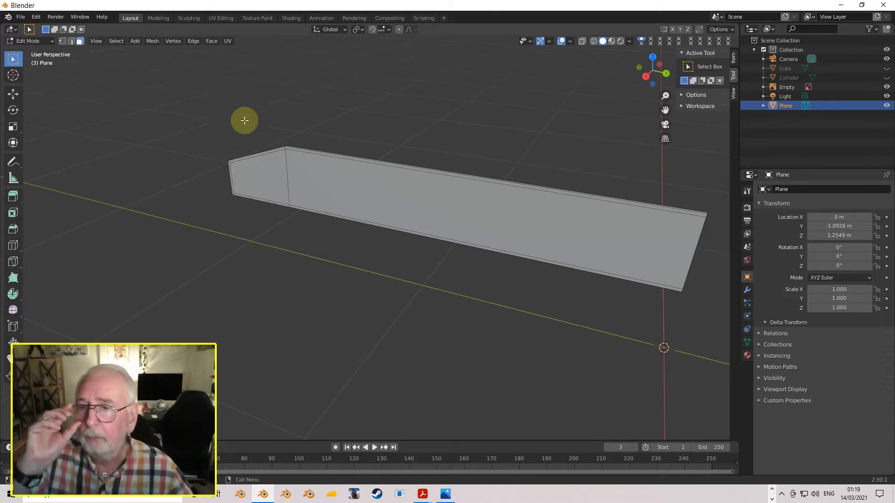
pyautogui.click(134, 42)
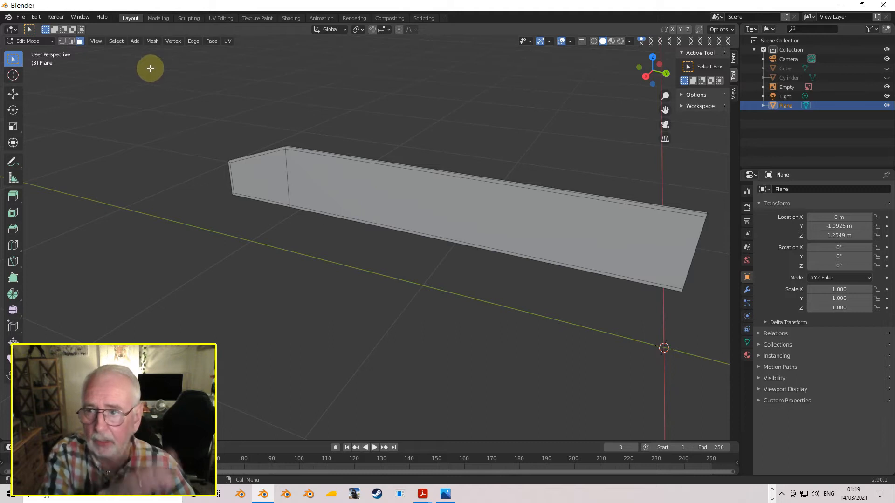
pyautogui.click(132, 41)
pyautogui.moveTo(155, 41)
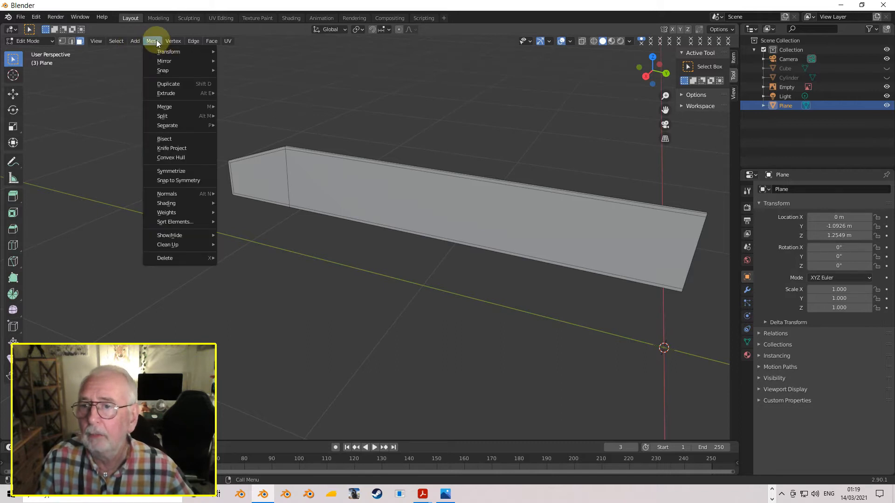
pyautogui.press('Tab')
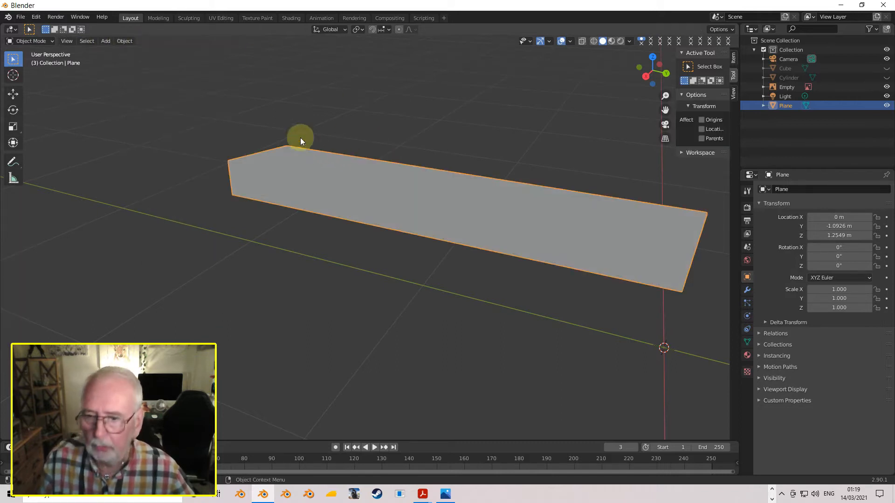
pyautogui.click(106, 40)
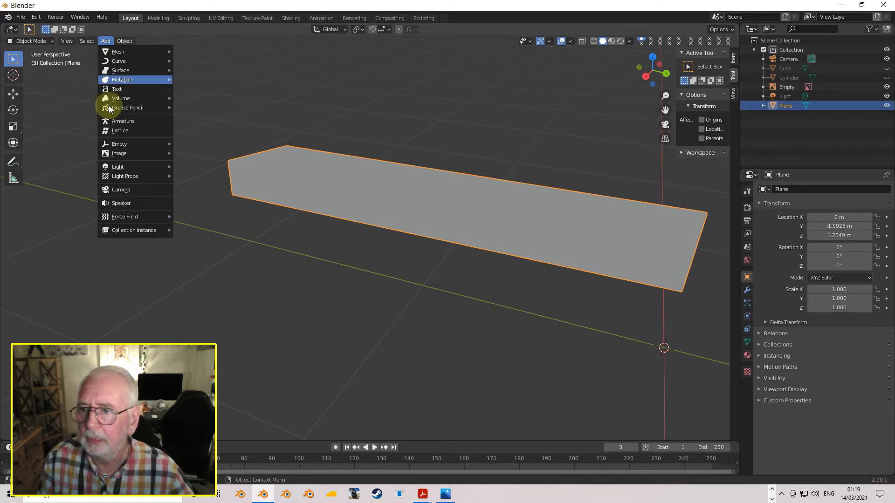
pyautogui.moveTo(125, 143)
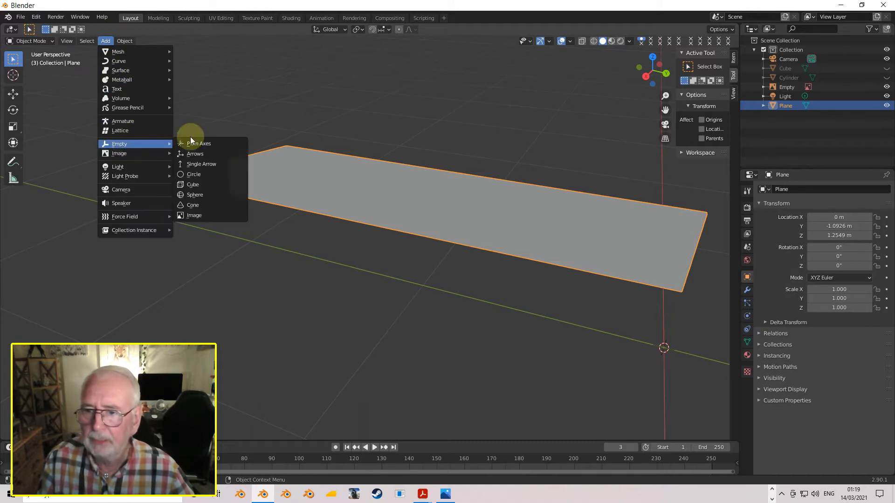
pyautogui.click(193, 144)
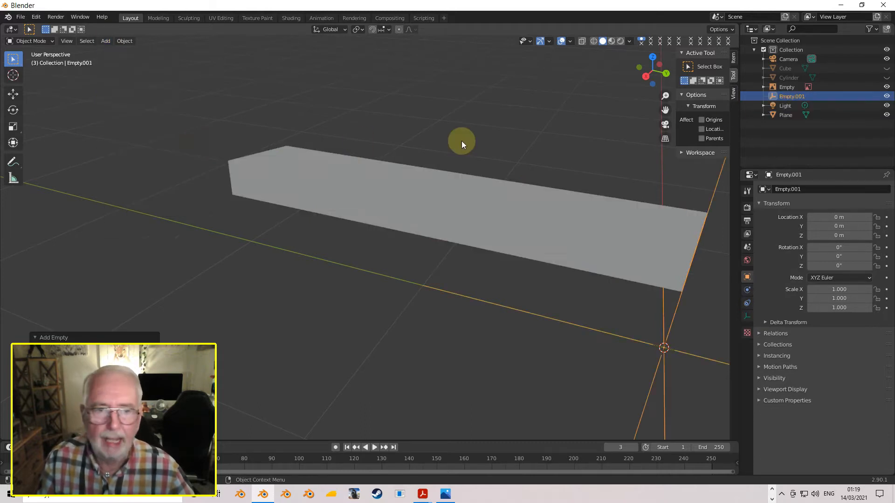
# Step: Rename the new Plain Axes empty to UNIVERSAL MIRROR
pyautogui.doubleClick(790, 96)
pyautogui.write('U')
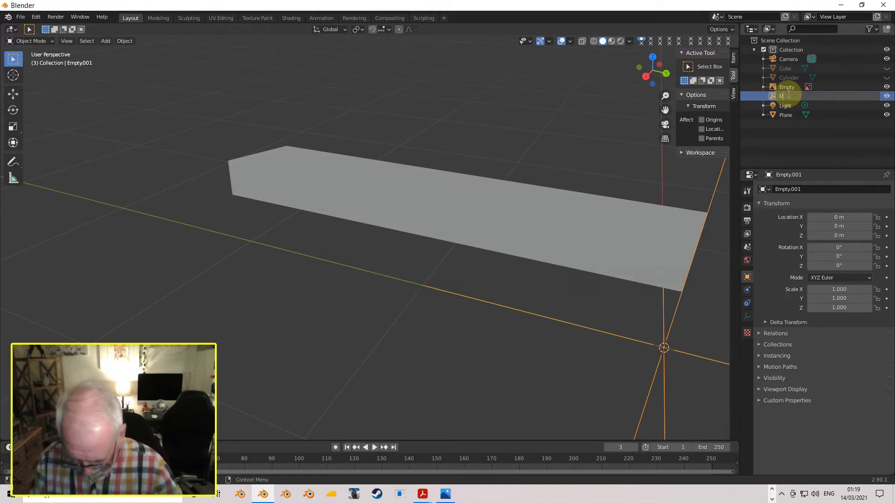
pyautogui.write('NIVERSAL MO')
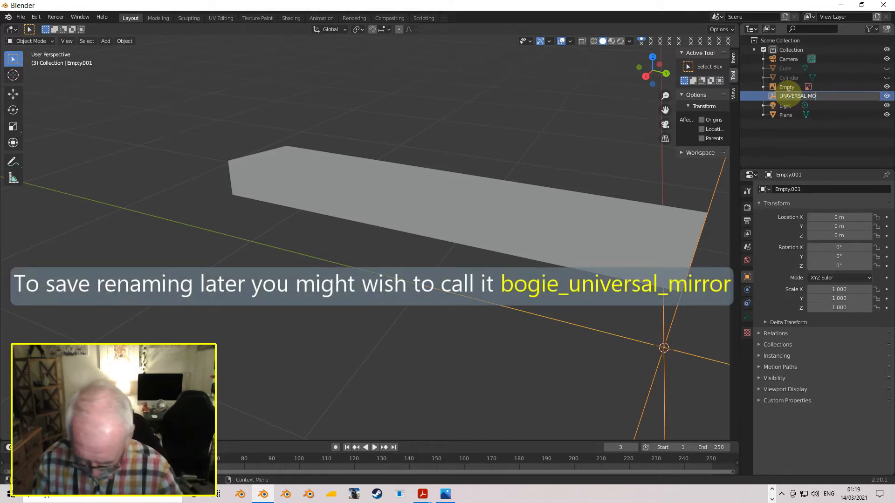
pyautogui.press('BackSpace')
pyautogui.write('IRROR')
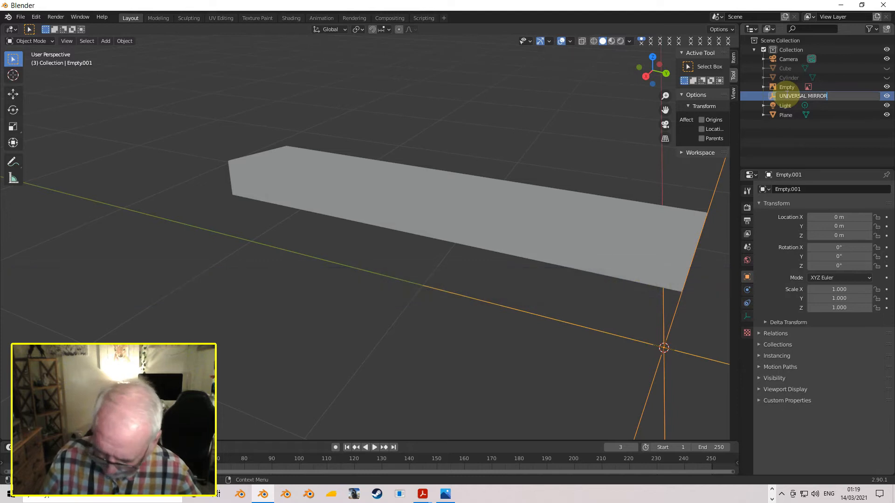
pyautogui.press('Return')
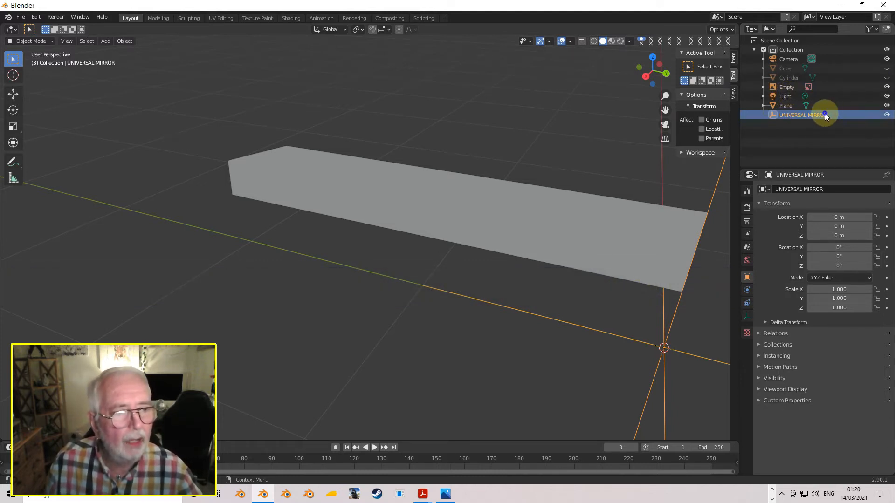
# Step: Rename the UNIVERSAL MIRROR empty in lowercase as universal mirror
pyautogui.rightClick(824, 115)
pyautogui.doubleClick(801, 115)
pyautogui.write('universal')
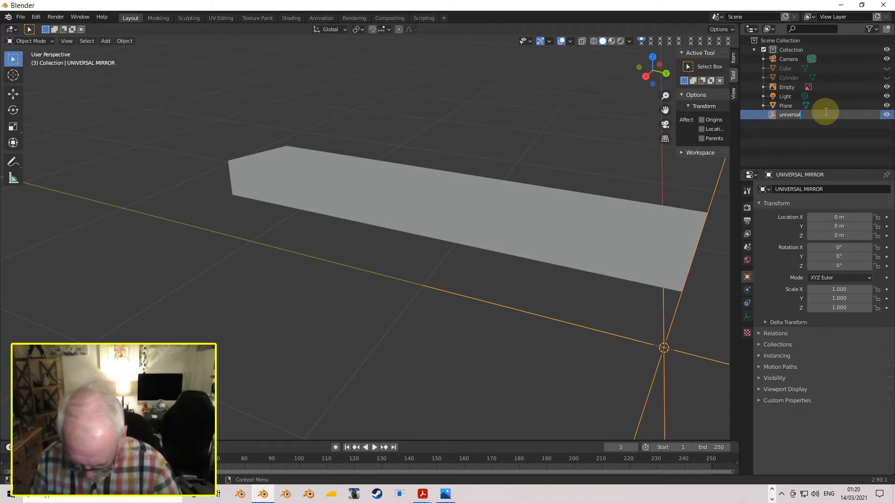
pyautogui.write('mirror')
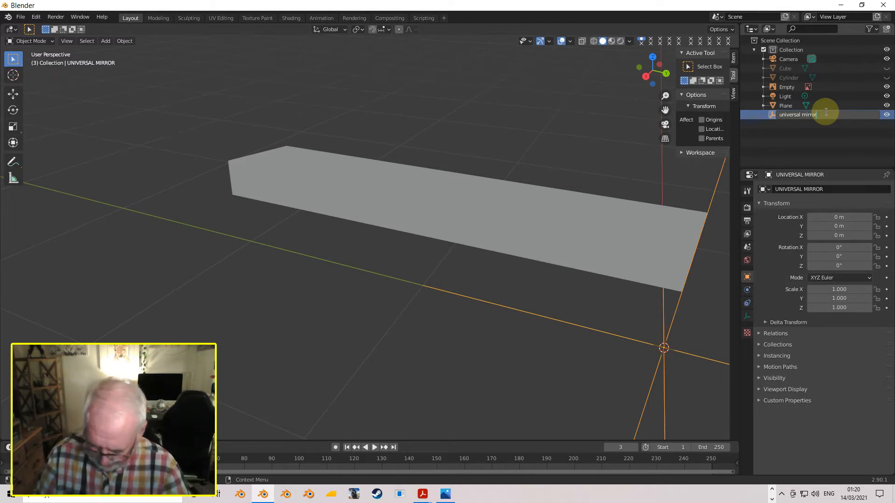
pyautogui.press('Return')
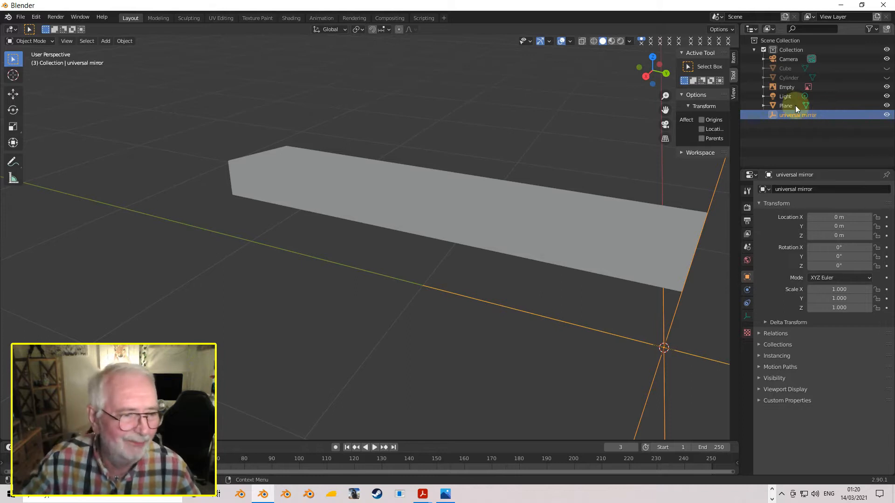
# Step: Add a Mirror modifier to the side frame plane on the X and Y axes, with universal mirror as the mirror object
pyautogui.click(487, 196)
pyautogui.moveTo(490, 193); pyautogui.dragTo(527, 185, button='middle')
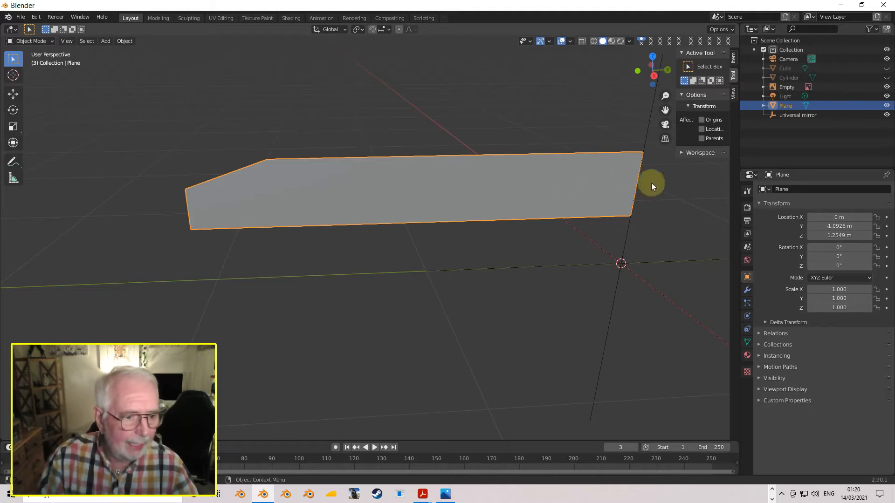
pyautogui.click(747, 290)
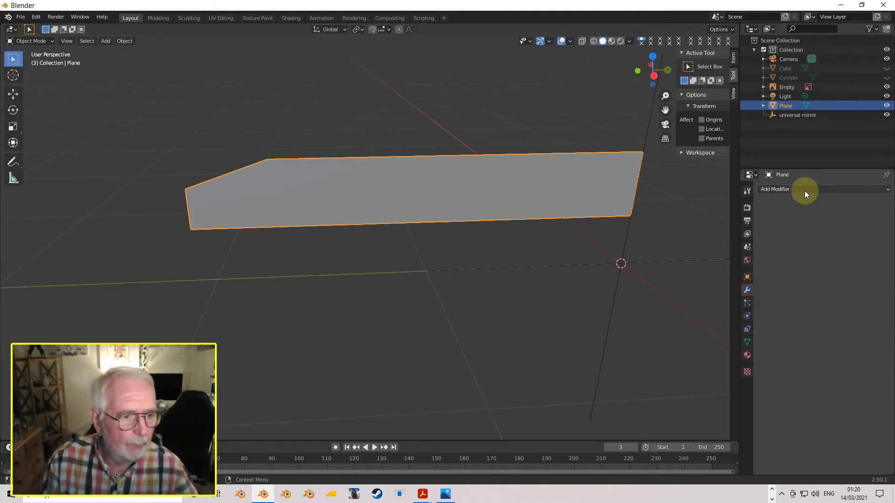
pyautogui.click(804, 189)
pyautogui.click(709, 281)
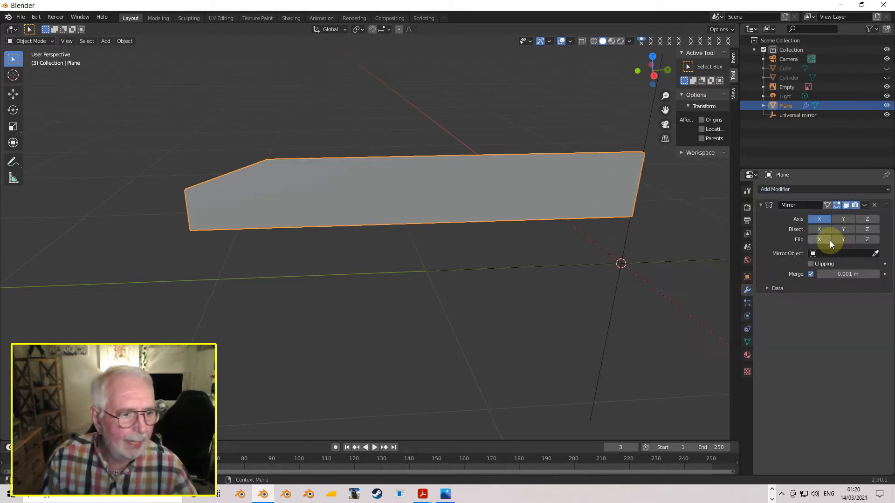
pyautogui.click(843, 220)
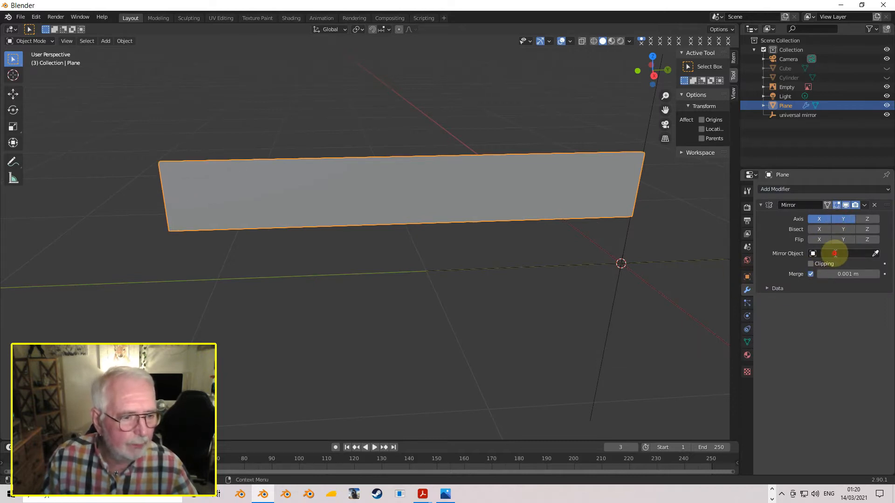
pyautogui.click(857, 254)
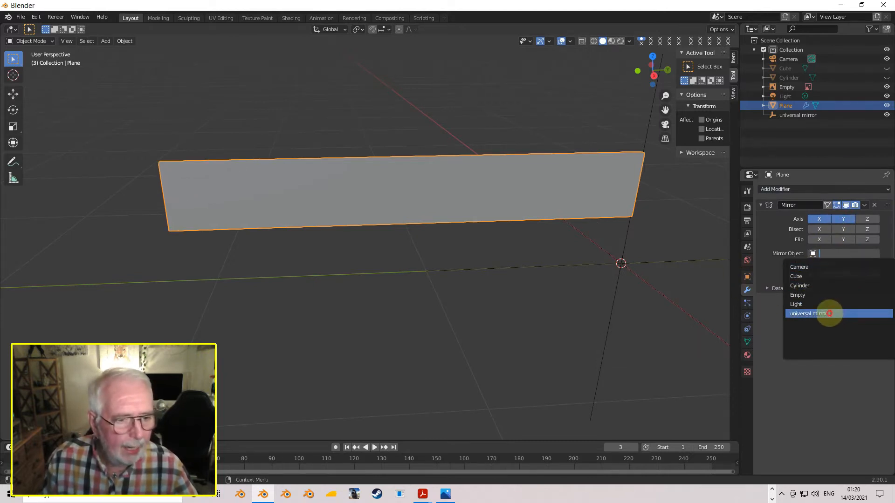
pyautogui.click(831, 314)
pyautogui.moveTo(564, 271); pyautogui.dragTo(502, 271, button='middle')
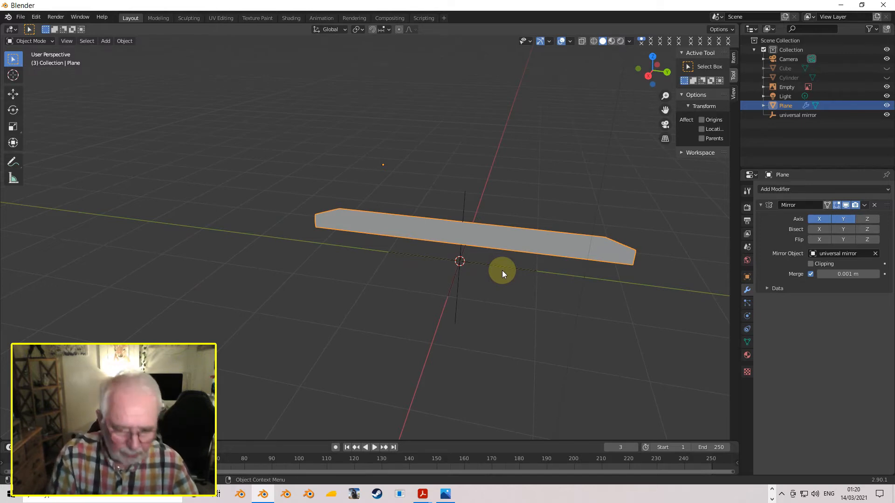
# Step: Switch to top view and show the side frame's location and dimension values
pyautogui.press('KP_7')
pyautogui.keyDown('shift'); pyautogui.moveTo(487, 152); pyautogui.dragTo(531, 298, button='middle'); pyautogui.keyUp('shift')
pyautogui.click(733, 58)
pyautogui.scroll(-2, 612, 156)
pyautogui.scroll(3, 608, 159)
pyautogui.keyDown('shift'); pyautogui.moveTo(538, 235); pyautogui.dragTo(502, 197, button='middle'); pyautogui.keyUp('shift')
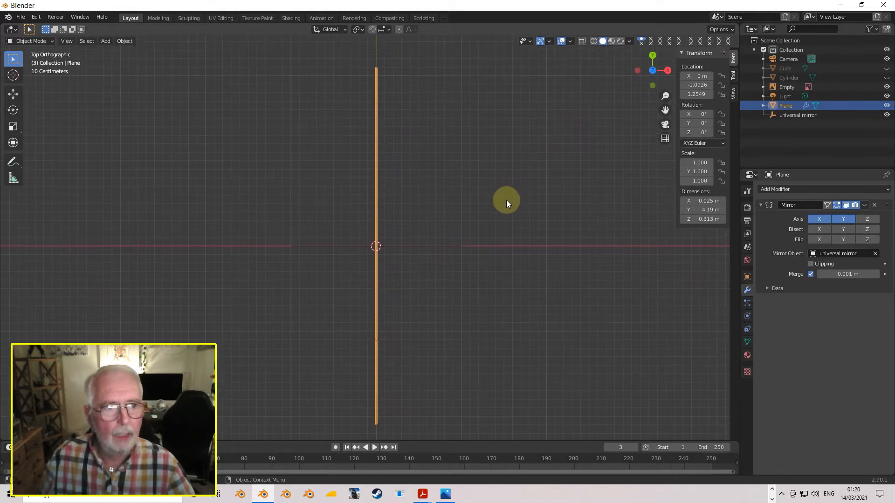
pyautogui.click(786, 96)
pyautogui.click(787, 106)
pyautogui.doubleClick(787, 107)
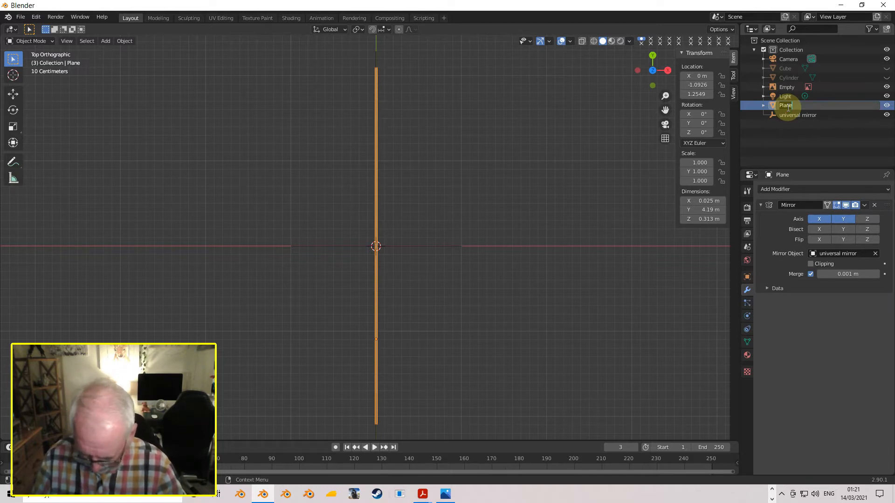
pyautogui.write('sideplate')
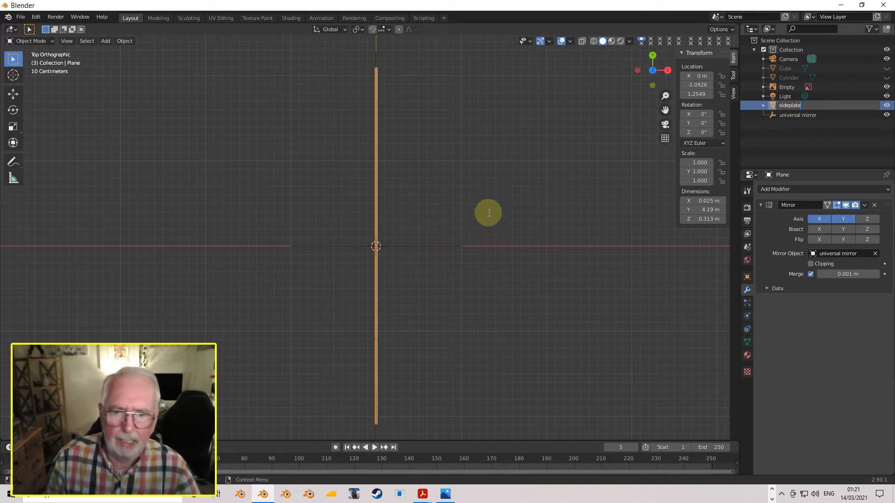
pyautogui.press('Escape')
# Step: Set the side frame's X location to 3 ft in top view to separate the two mirrored frames
pyautogui.moveTo(479, 206); pyautogui.dragTo(482, 116, button='middle')
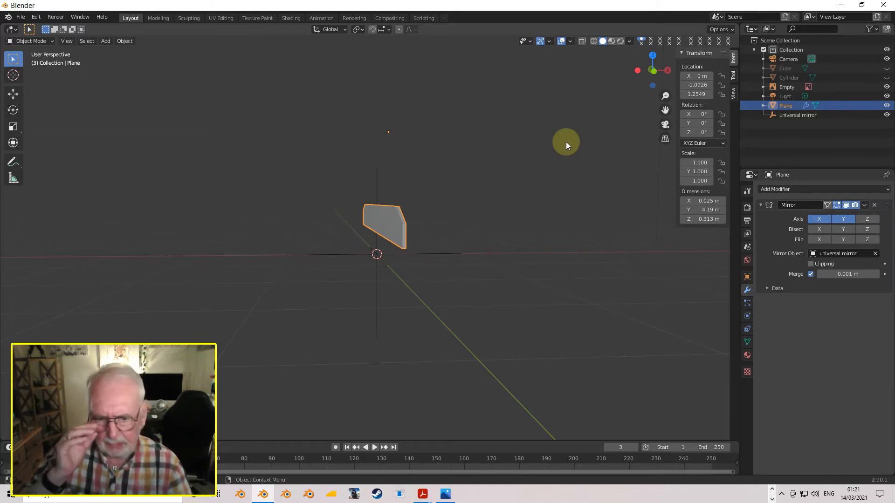
pyautogui.moveTo(490, 214); pyautogui.dragTo(484, 263, button='middle')
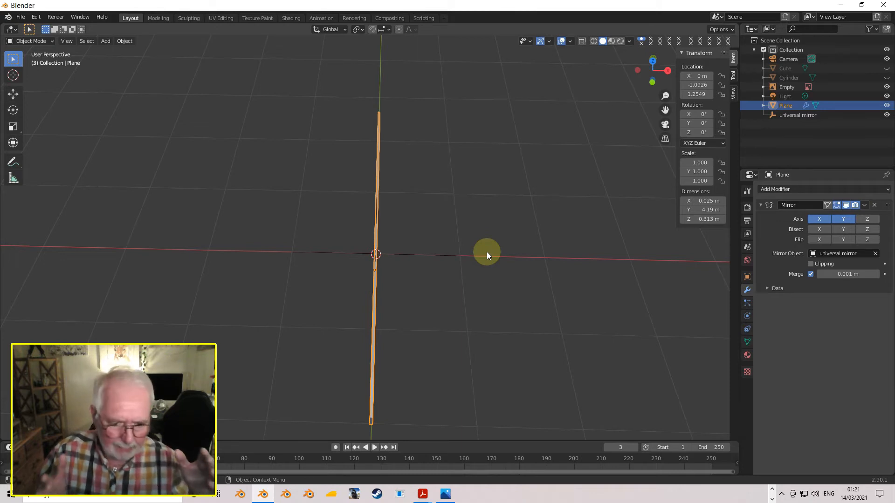
pyautogui.moveTo(362, 251); pyautogui.dragTo(390, 182, button='middle')
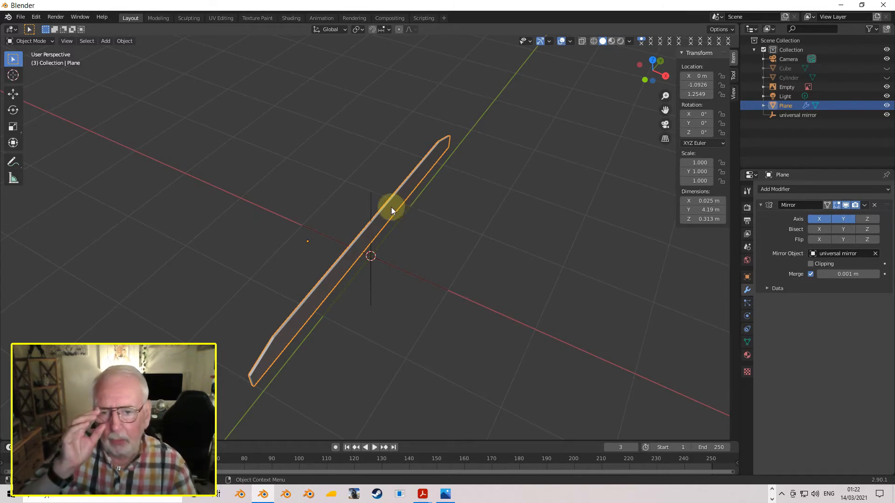
pyautogui.moveTo(395, 206); pyautogui.dragTo(443, 248, button='middle')
pyautogui.press('KP_7')
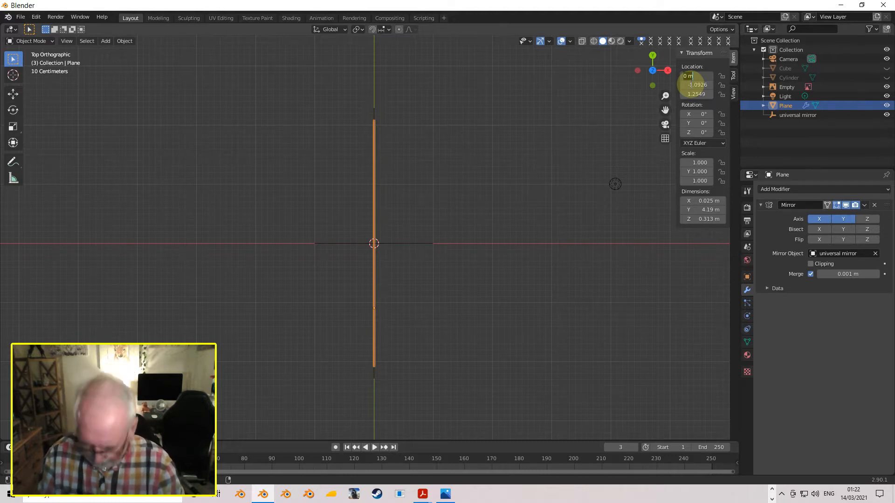
pyautogui.write('3')
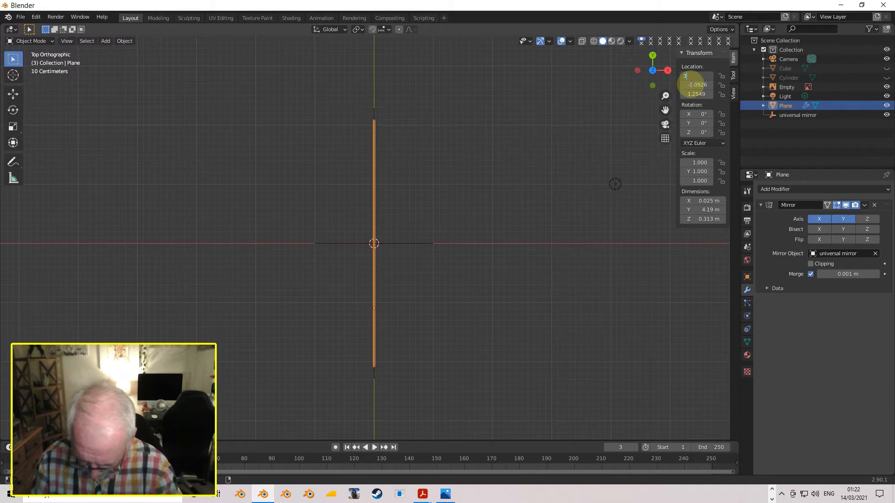
pyautogui.write('ft')
pyautogui.press('Return')
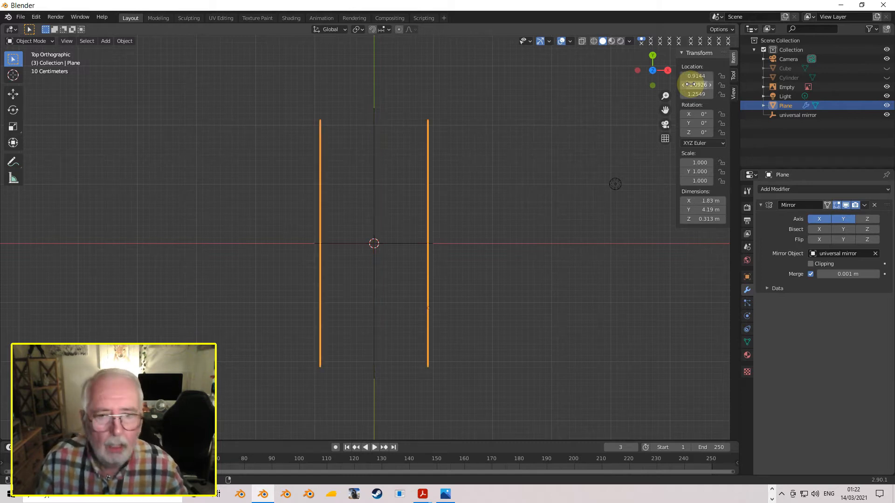
# Step: Examine both mirrored side frames in perspective and against the bogie drawing in right view
pyautogui.moveTo(499, 230)
pyautogui.mouseDown(button='middle')
pyautogui.moveTo(429, 140)
pyautogui.moveTo(426, 151)
pyautogui.moveTo(446, 173)
pyautogui.mouseUp(button='middle')
pyautogui.click(449, 243)
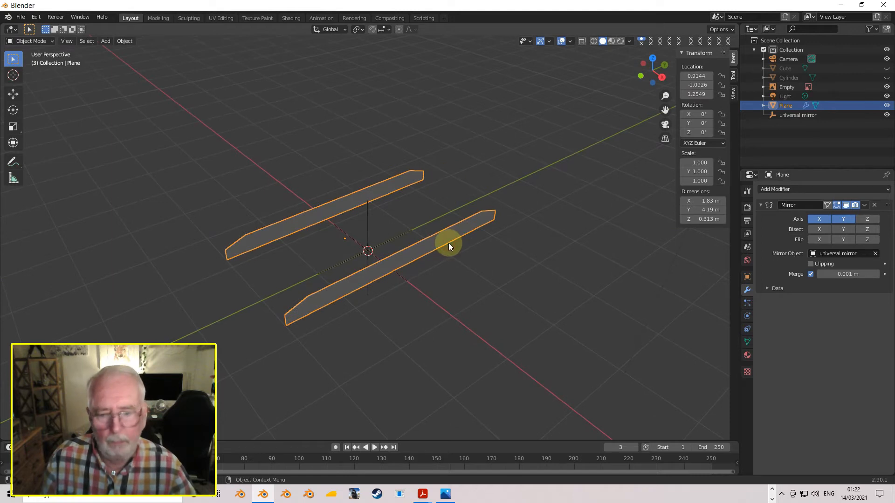
pyautogui.press('Tab')
pyautogui.press('Tab')
pyautogui.moveTo(464, 239); pyautogui.dragTo(354, 236, button='middle')
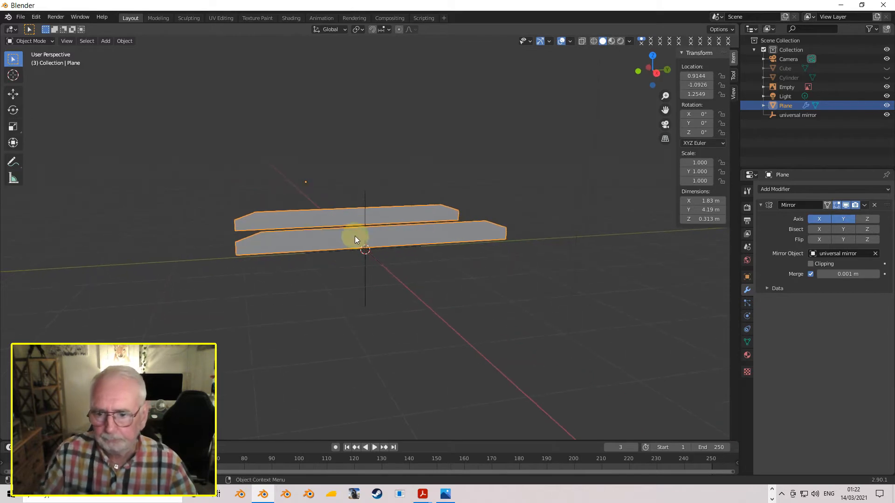
pyautogui.press('KP_3')
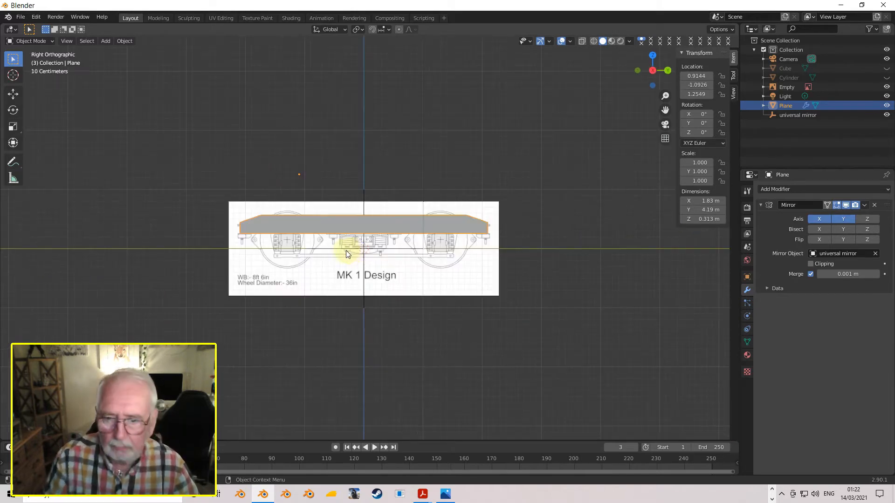
pyautogui.keyDown('shift'); pyautogui.moveTo(397, 248); pyautogui.dragTo(532, 255, button='middle'); pyautogui.keyUp('shift')
pyautogui.scroll(3, 343, 232)
pyautogui.moveTo(319, 223); pyautogui.dragTo(425, 221, button='middle')
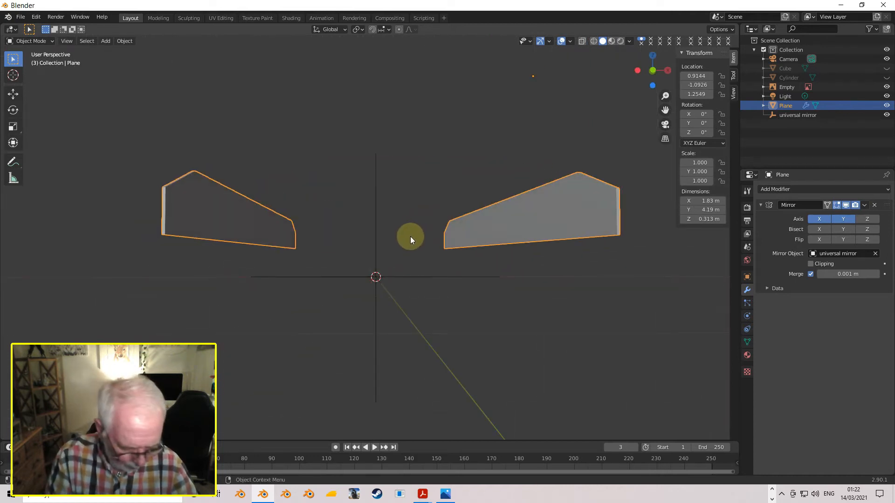
# Step: Add a vertical loop cut near the side frame's outer end in Edit Mode, with an edge slide of 0.6691
pyautogui.press('KP_3')
pyautogui.scroll(4, 353, 230)
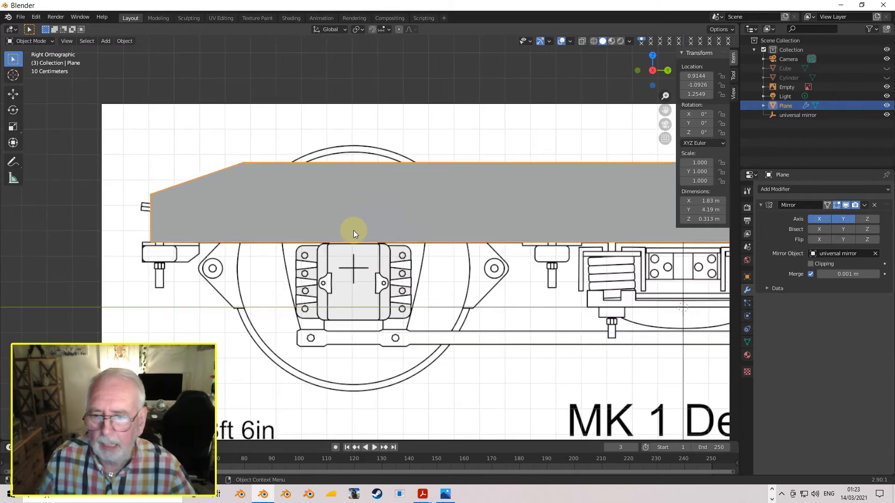
pyautogui.keyDown('shift'); pyautogui.moveTo(335, 224); pyautogui.dragTo(470, 223, button='middle'); pyautogui.keyUp('shift')
pyautogui.keyDown('shift'); pyautogui.moveTo(266, 223); pyautogui.dragTo(340, 222, button='middle'); pyautogui.keyUp('shift')
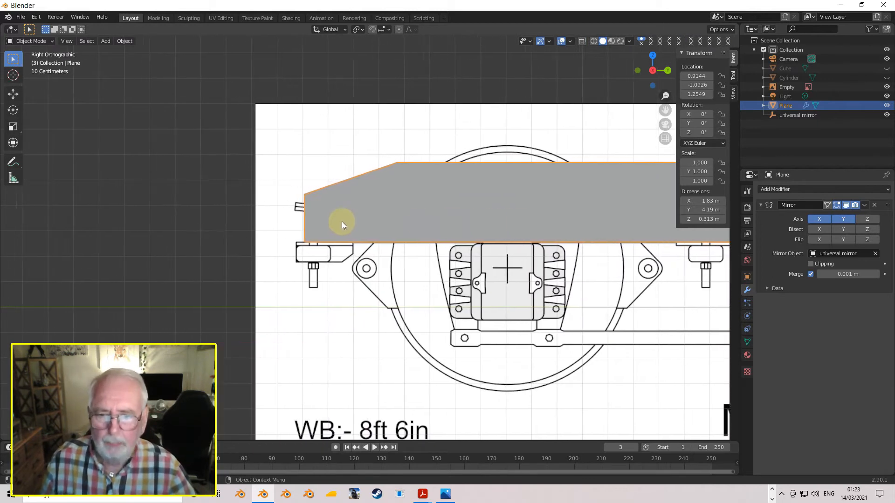
pyautogui.scroll(2, 341, 220)
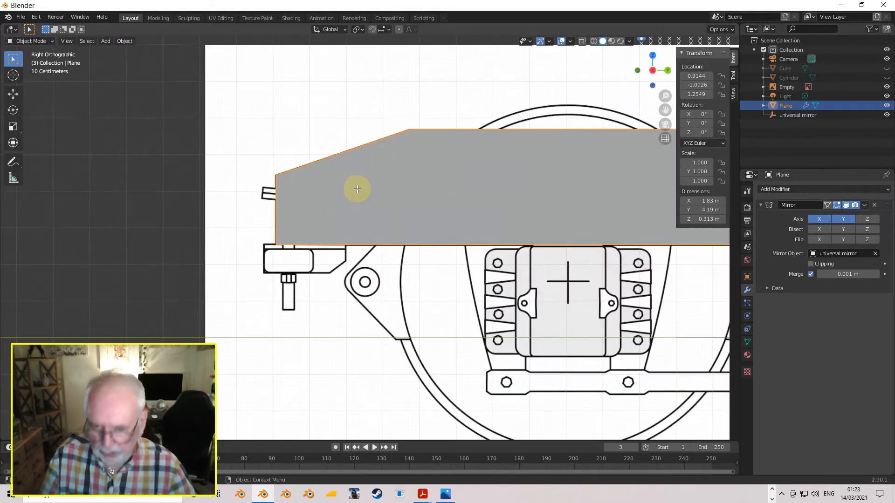
pyautogui.press('Tab')
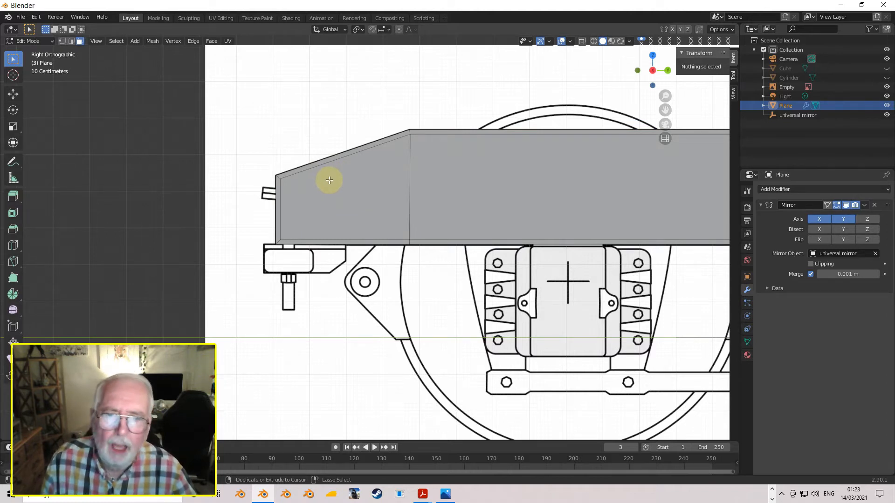
pyautogui.scroll(-1, 331, 183)
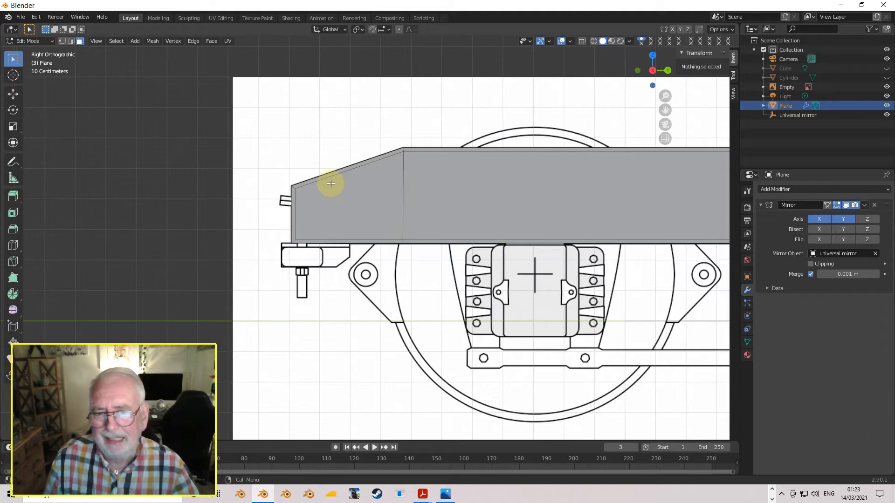
pyautogui.scroll(1, 331, 183)
pyautogui.scroll(-1, 330, 183)
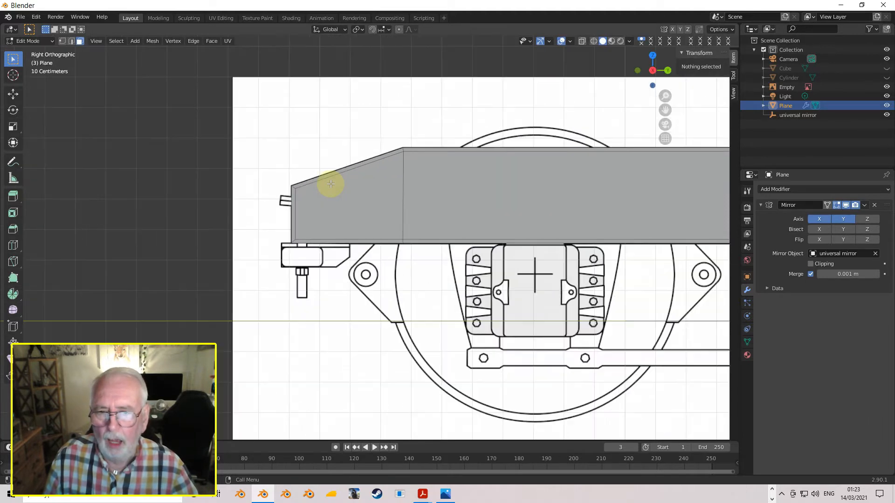
pyautogui.hotkey('ctrl', 'r')
pyautogui.click(331, 180)
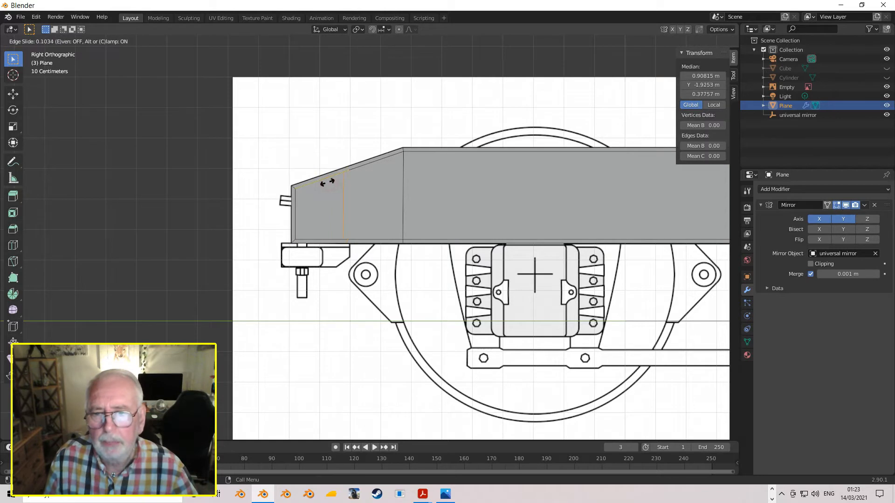
pyautogui.click(291, 190)
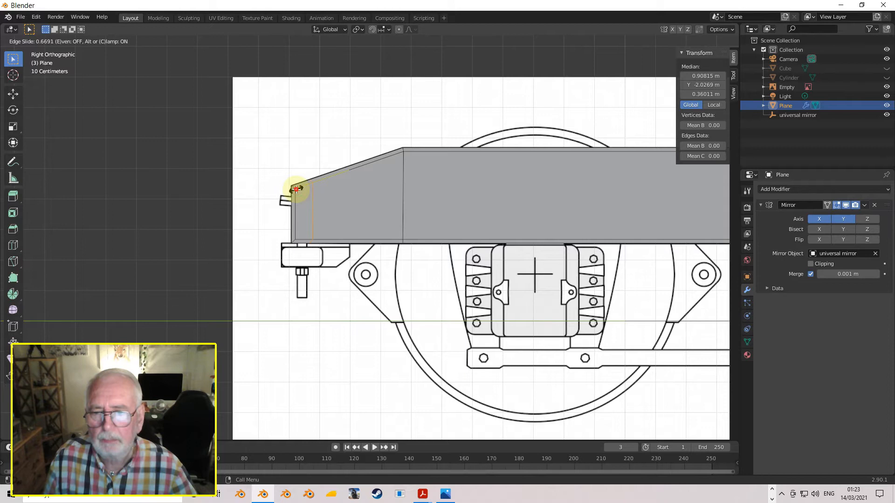
# Step: Select the narrow strip of inner faces between the new loop cut and the side frame's outer end in face select mode
pyautogui.moveTo(298, 195); pyautogui.dragTo(455, 199, button='middle')
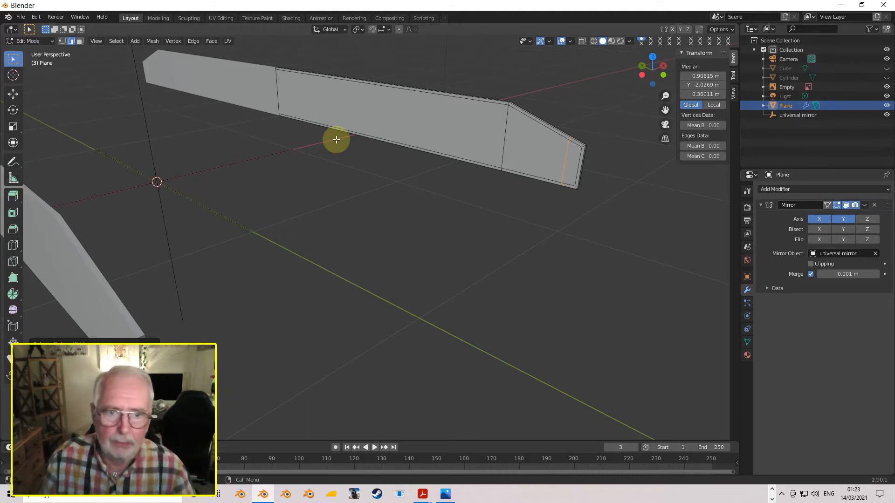
pyautogui.scroll(1, 480, 167)
pyautogui.keyDown('shift'); pyautogui.moveTo(474, 171); pyautogui.dragTo(315, 194, button='middle'); pyautogui.keyUp('shift')
pyautogui.scroll(1, 443, 163)
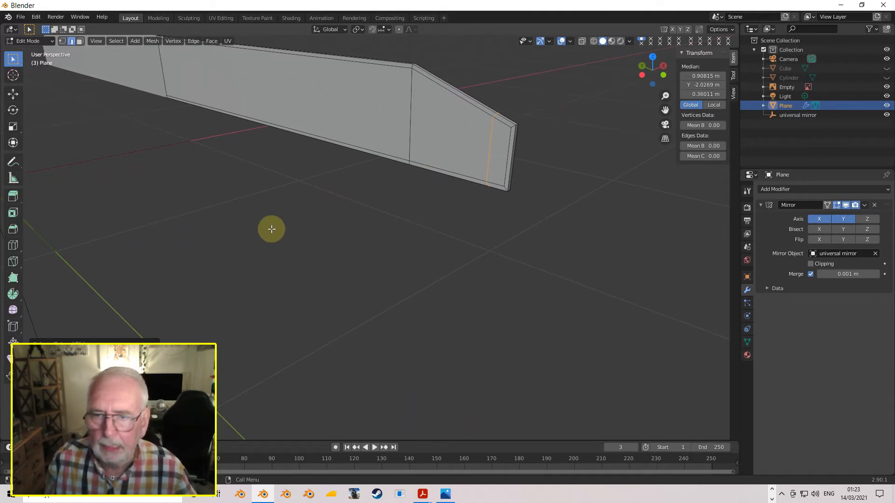
pyautogui.click(80, 41)
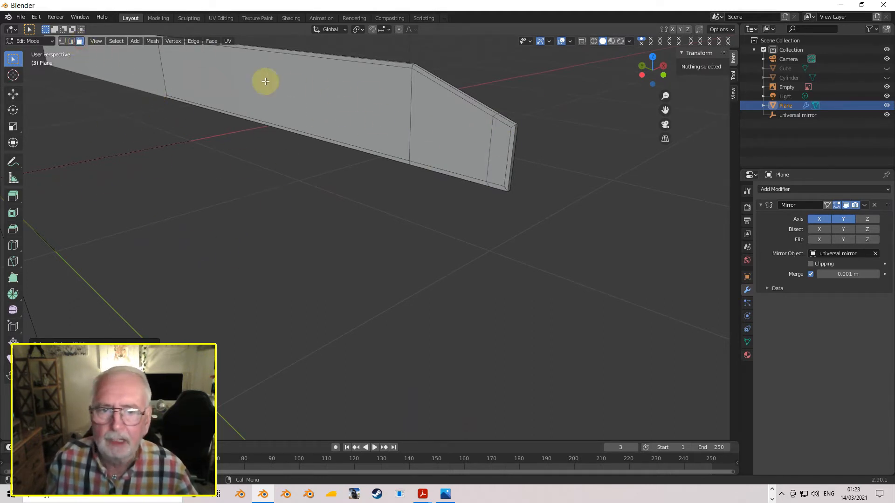
pyautogui.click(503, 122)
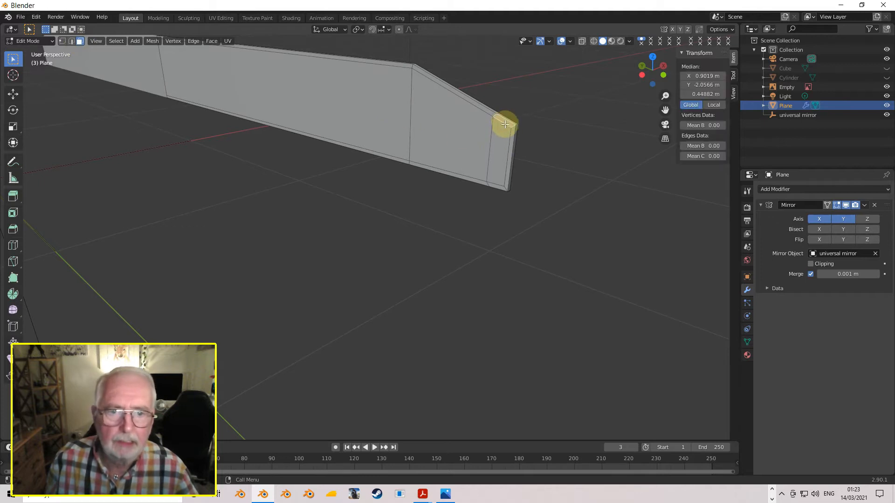
pyautogui.keyDown('shift'); pyautogui.click(494, 186); pyautogui.keyUp('shift')
pyautogui.moveTo(519, 196); pyautogui.dragTo(553, 220, button='middle')
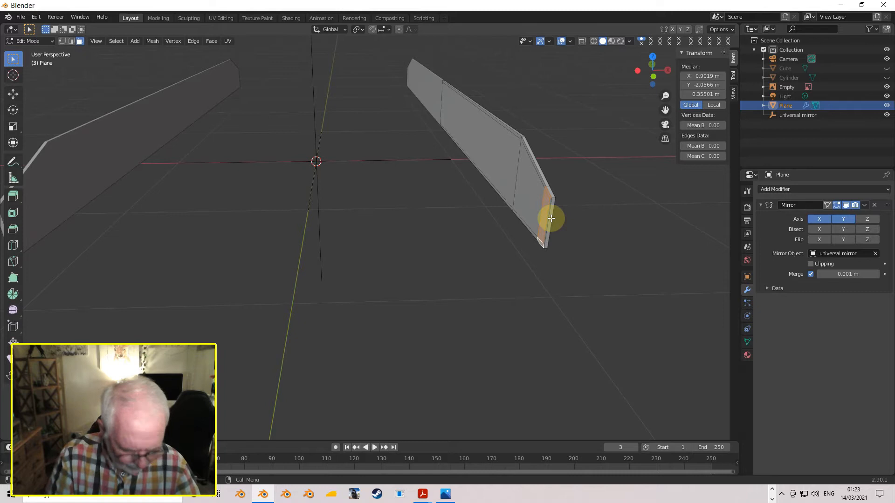
# Step: Enable Clipping on the Mirror modifier and extrude the selected end faces along X to the mirror centre line in top view
pyautogui.press('KP_7')
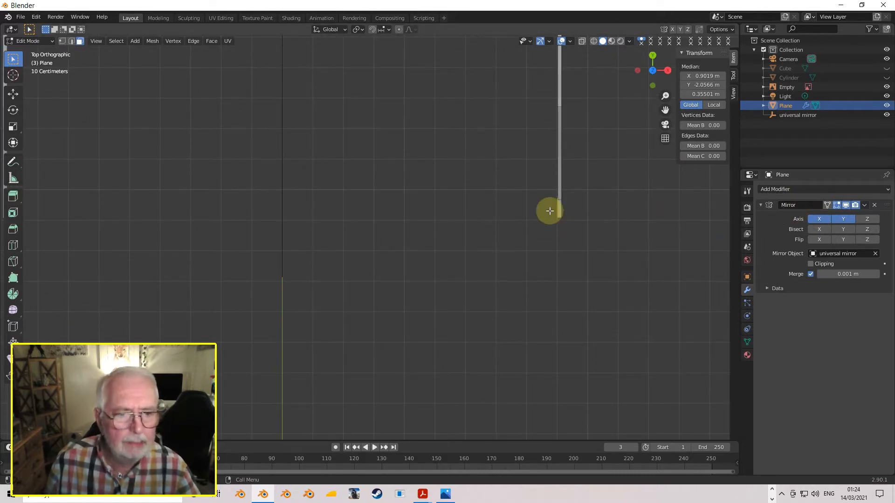
pyautogui.click(810, 264)
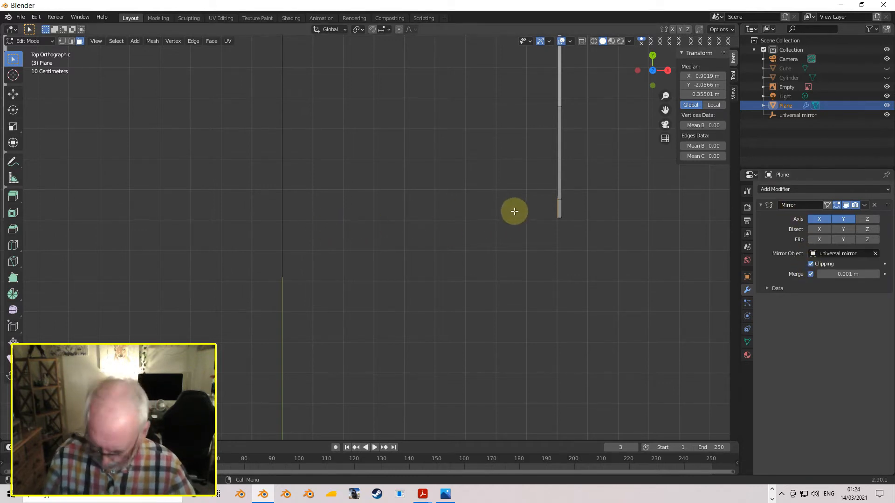
pyautogui.press('e')
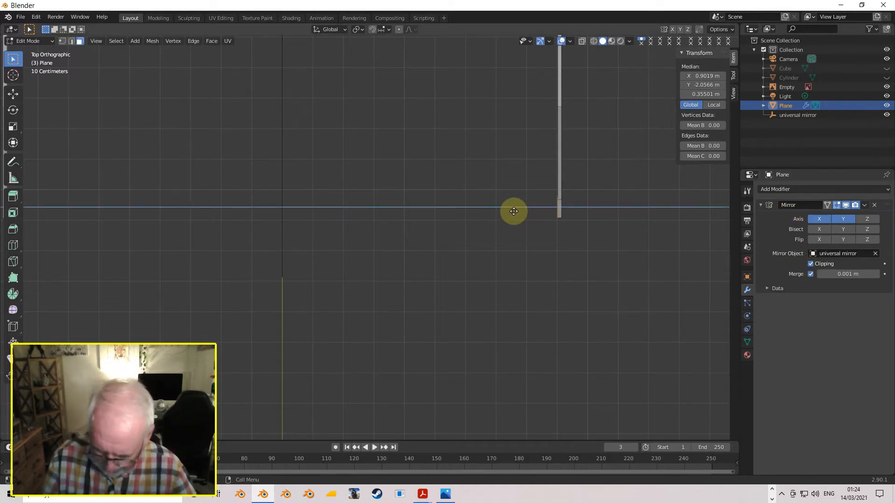
pyautogui.press('x')
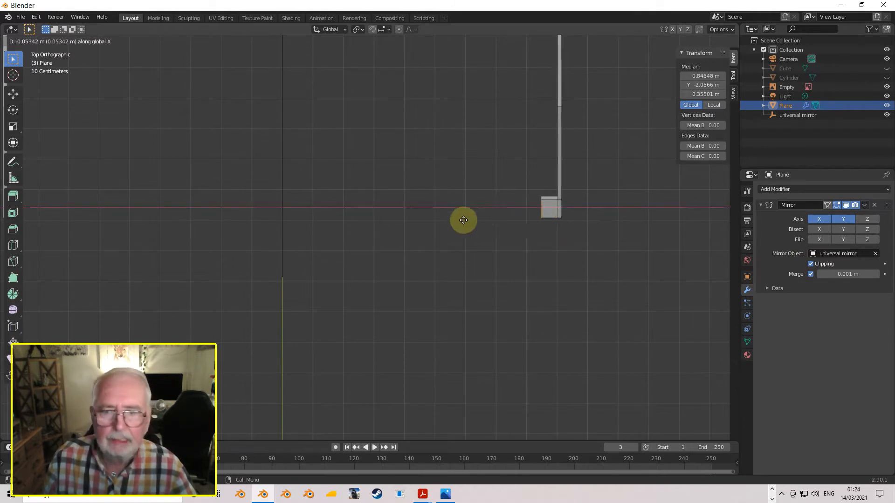
pyautogui.click(225, 228)
# Step: Examine the new end beam, its corner joints with the side frame and the complete mirrored frame from several angles
pyautogui.moveTo(340, 226); pyautogui.dragTo(371, 174, button='middle')
pyautogui.moveTo(277, 217); pyautogui.dragTo(449, 188, button='middle')
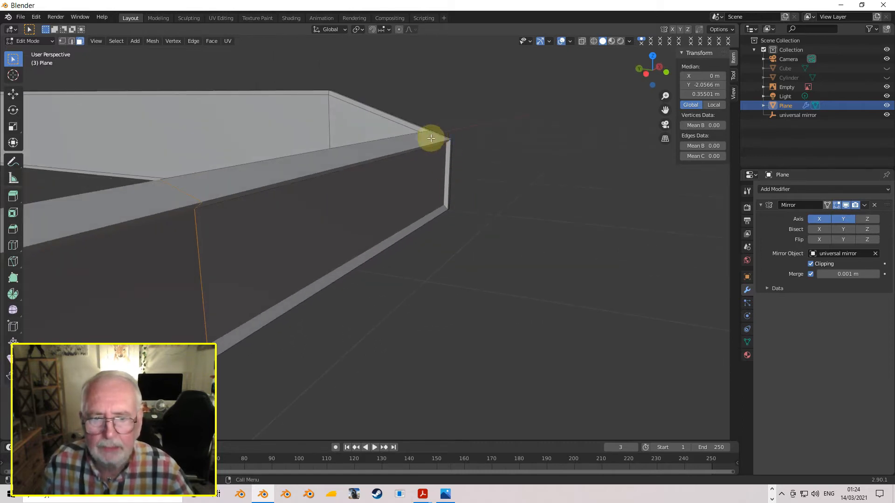
pyautogui.moveTo(443, 154); pyautogui.dragTo(268, 174, button='middle')
pyautogui.scroll(6, 268, 174)
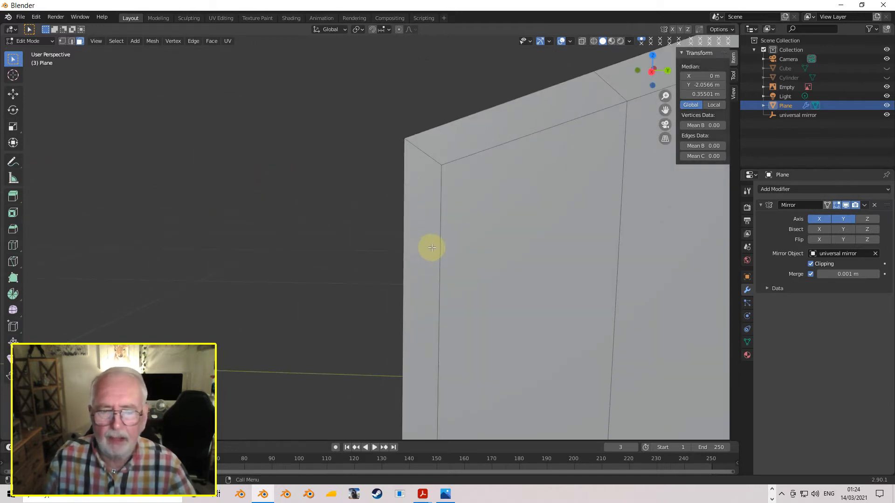
pyautogui.moveTo(505, 313); pyautogui.dragTo(505, 298, button='middle')
pyautogui.moveTo(490, 210); pyautogui.dragTo(391, 239, button='middle')
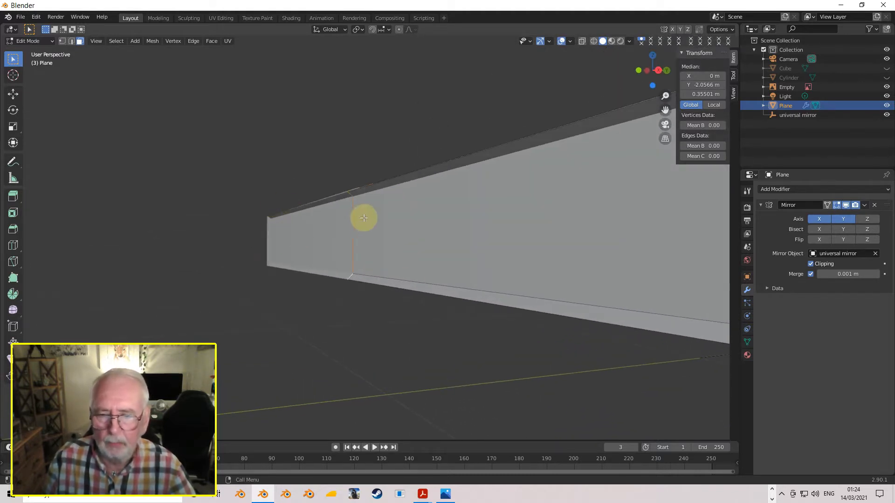
pyautogui.moveTo(362, 196); pyautogui.dragTo(451, 258, button='middle')
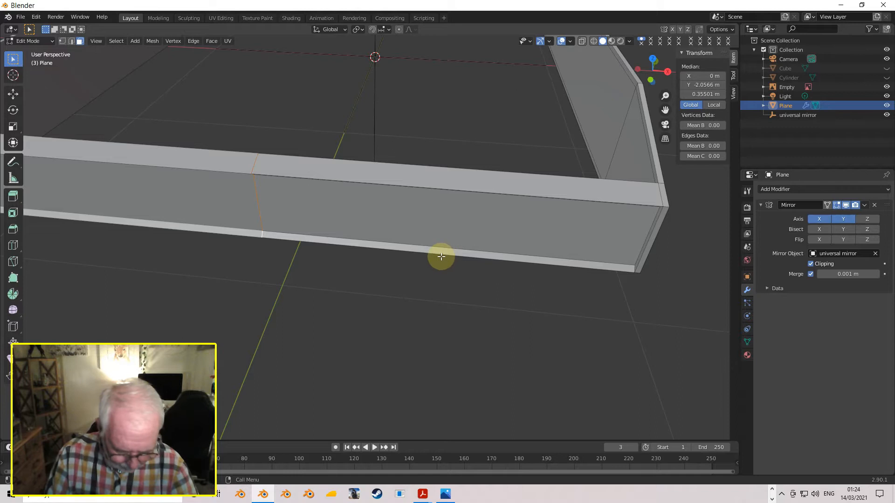
pyautogui.press('KP_7')
pyautogui.scroll(-5, 485, 233)
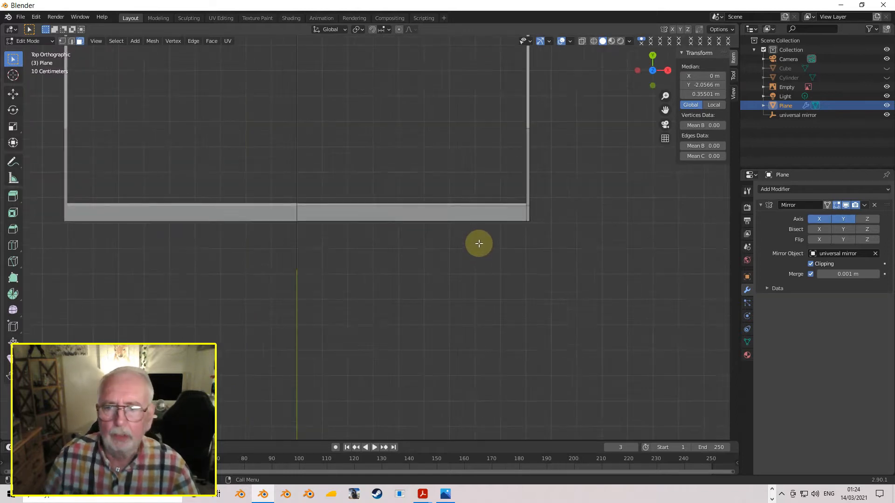
pyautogui.moveTo(495, 232); pyautogui.dragTo(371, 200, button='middle')
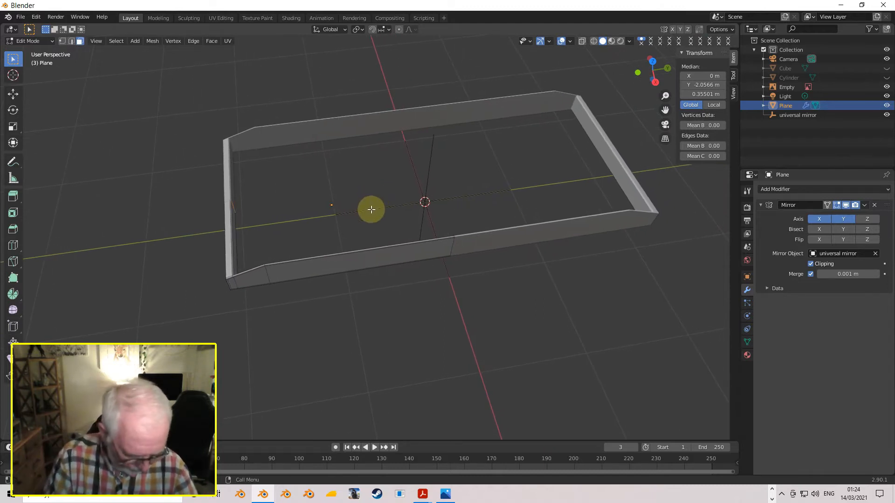
# Step: Unhide the wheel cylinder in right view, return to Object Mode and select the cylinder
pyautogui.press('KP_3')
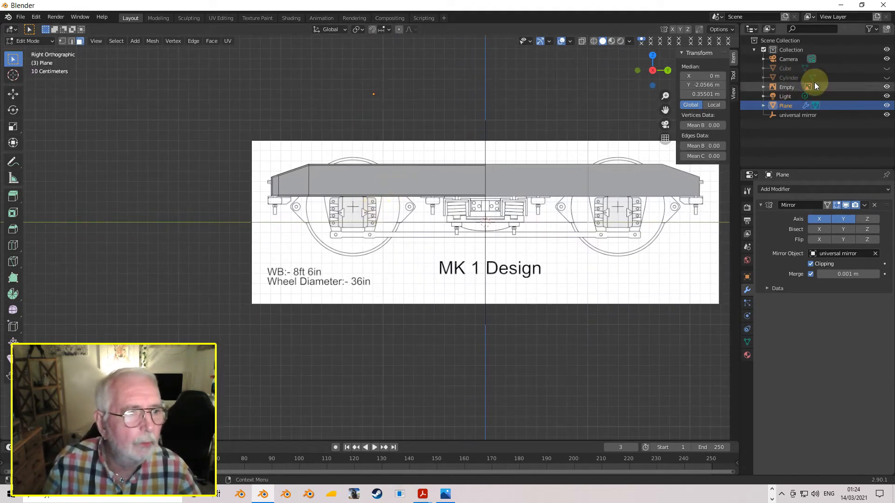
pyautogui.click(801, 78)
pyautogui.click(887, 78)
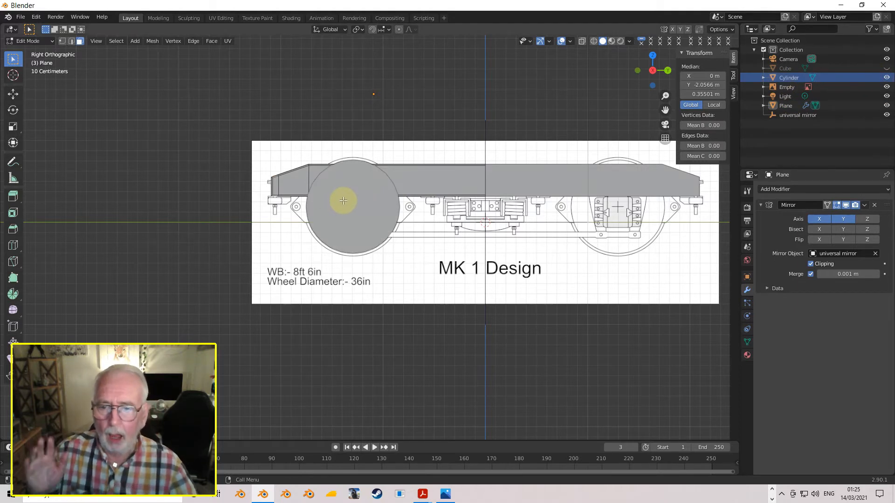
pyautogui.press('Tab')
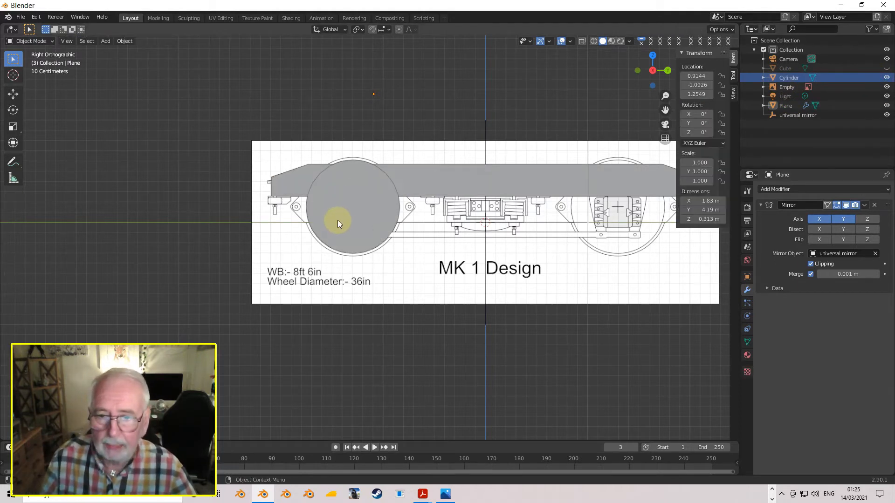
pyautogui.click(338, 220)
pyautogui.moveTo(340, 220); pyautogui.dragTo(454, 265, button='middle')
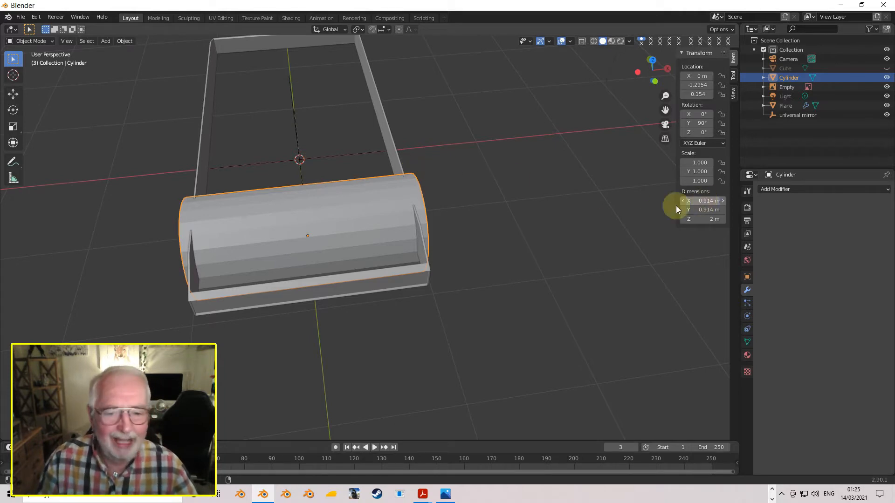
# Step: Try to set the wheel cylinder's X dimension to 2.5 in before applying its rotation, and undo the change
pyautogui.click(694, 201)
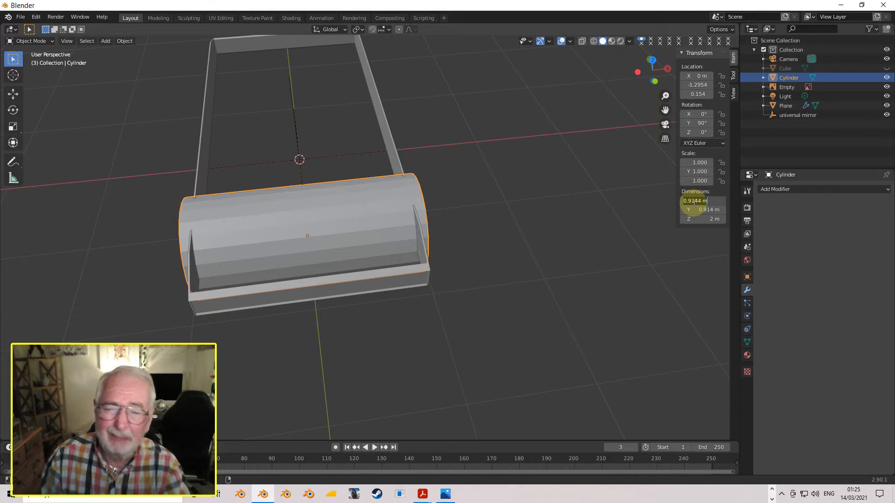
pyautogui.write('2.5m')
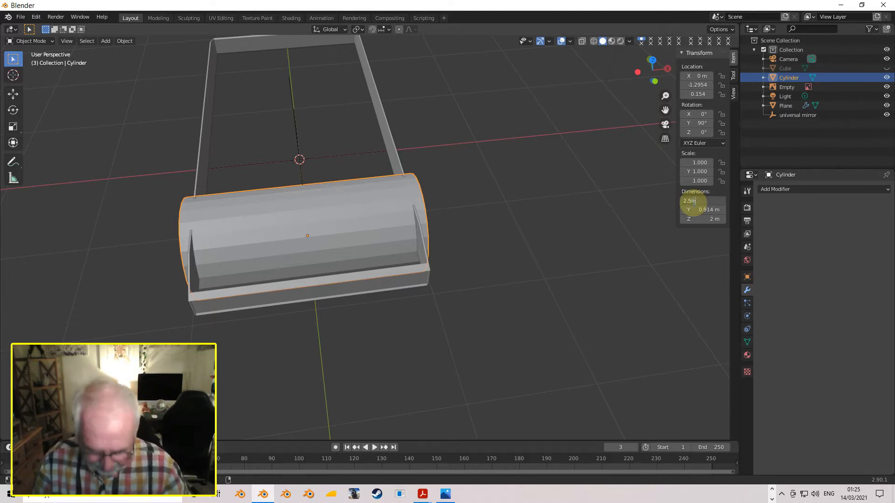
pyautogui.press('Return')
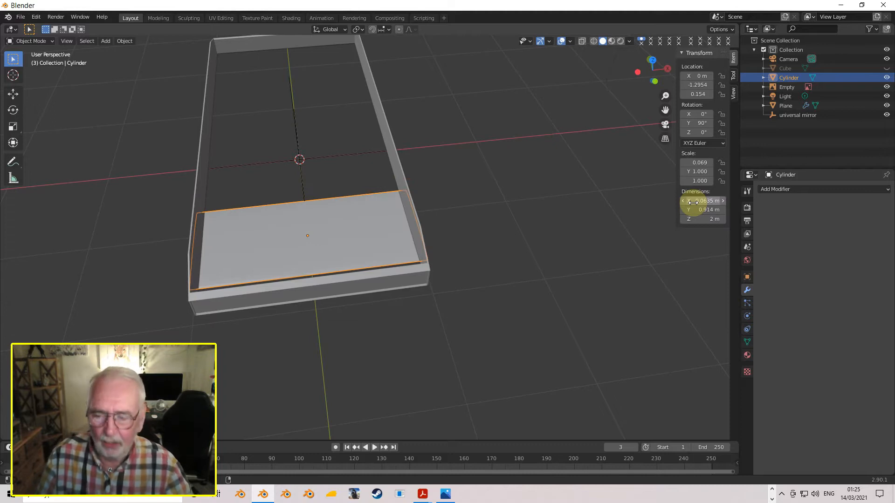
pyautogui.hotkey('ctrl', 'z')
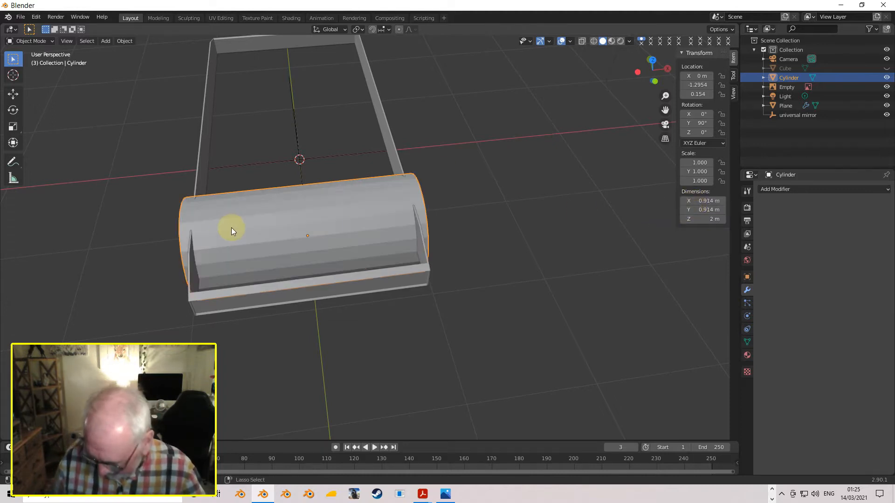
# Step: Apply the wheel cylinder's rotation and set its X dimension to 2.5 in
pyautogui.hotkey('ctrl', 'a')
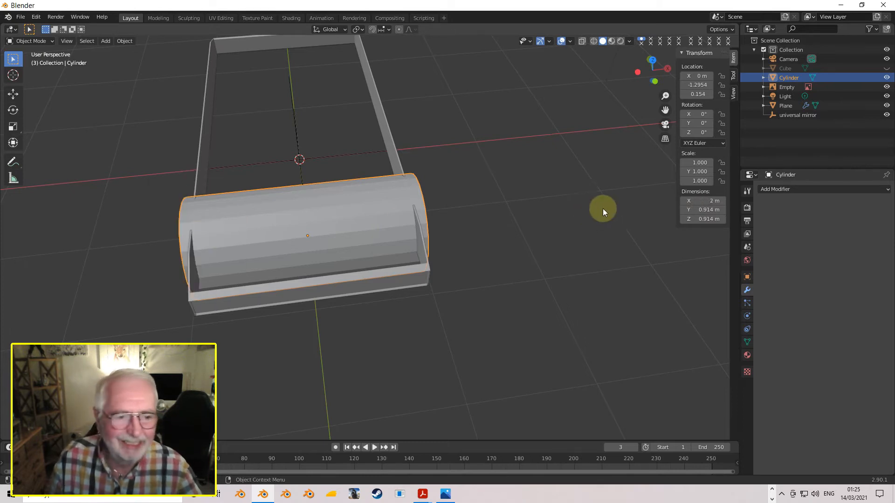
pyautogui.click(705, 200)
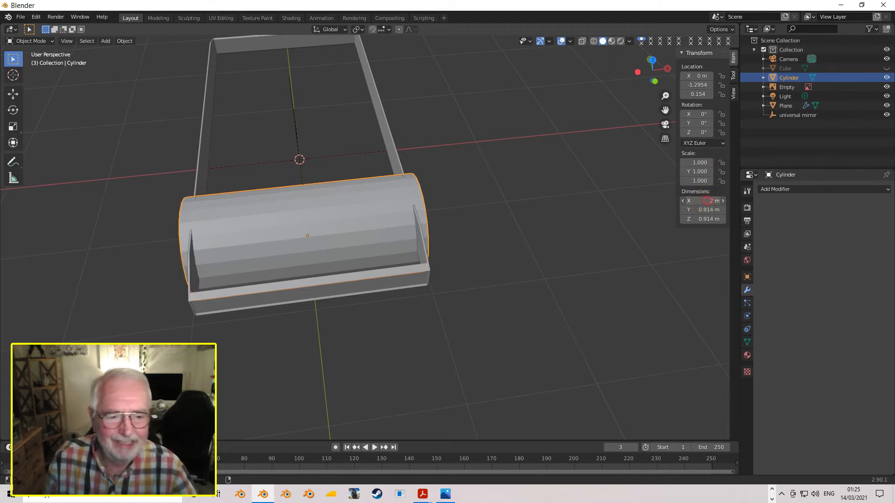
pyautogui.write('2.5in')
pyautogui.press('Return')
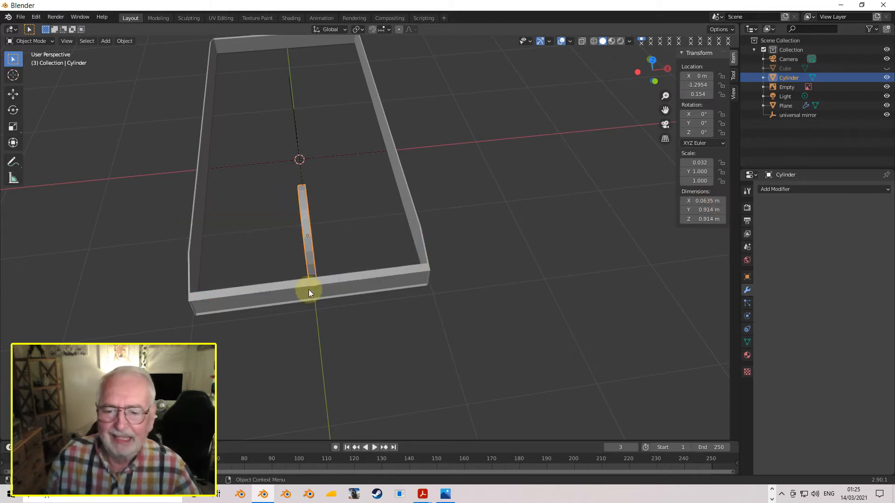
# Step: Set the wheel cylinder's X location to 1.435/2 m in top view to place it beside the side frame
pyautogui.moveTo(326, 278); pyautogui.dragTo(357, 292, button='middle')
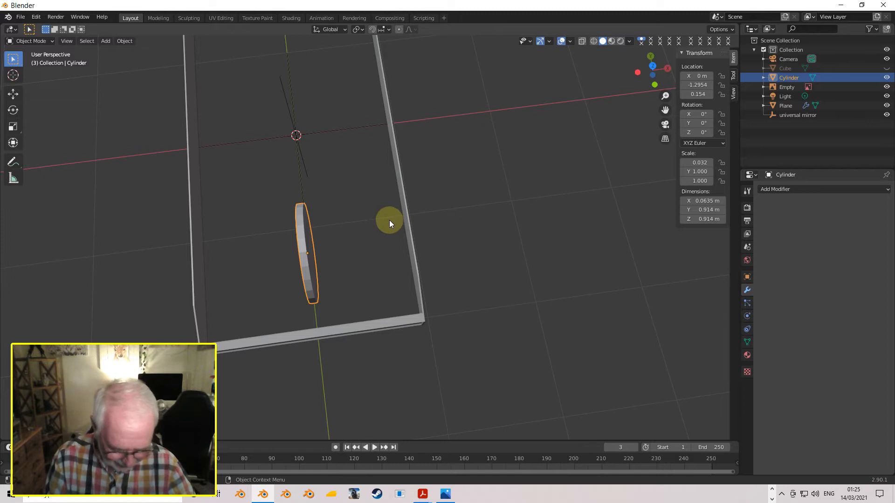
pyautogui.press('KP_7')
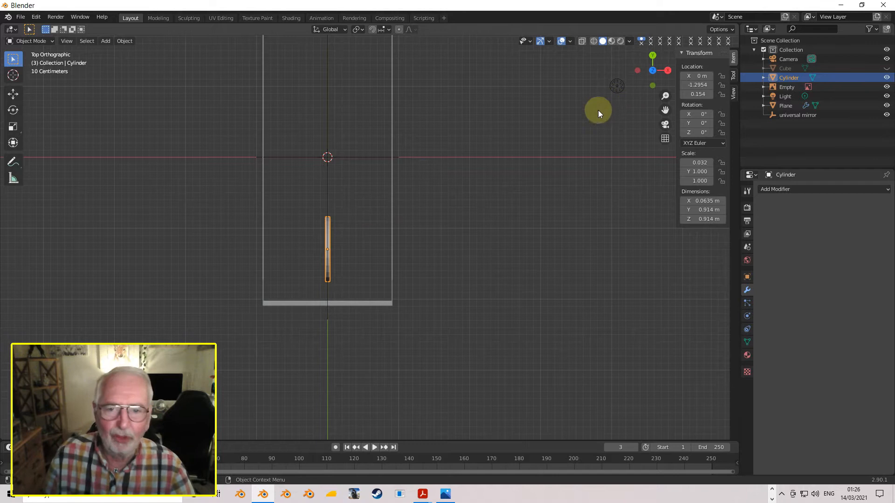
pyautogui.scroll(1, 593, 116)
pyautogui.keyDown('shift'); pyautogui.moveTo(576, 134); pyautogui.dragTo(529, 145, button='middle'); pyautogui.keyUp('shift')
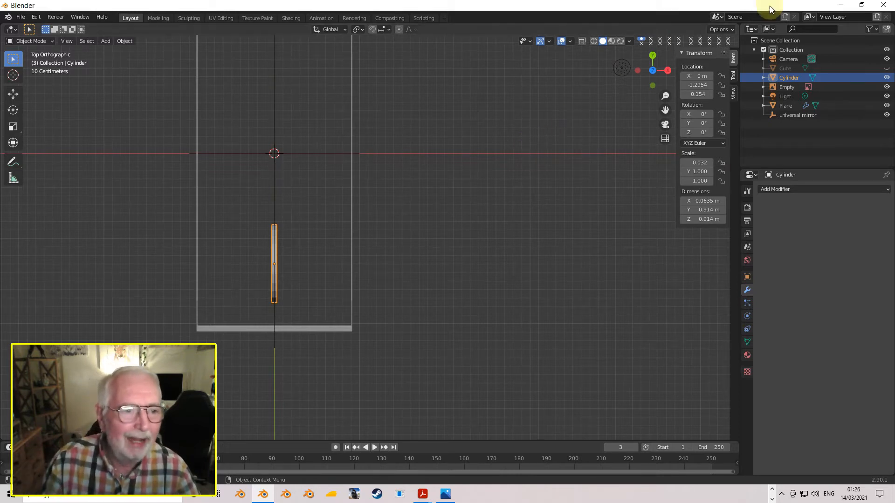
pyautogui.click(701, 76)
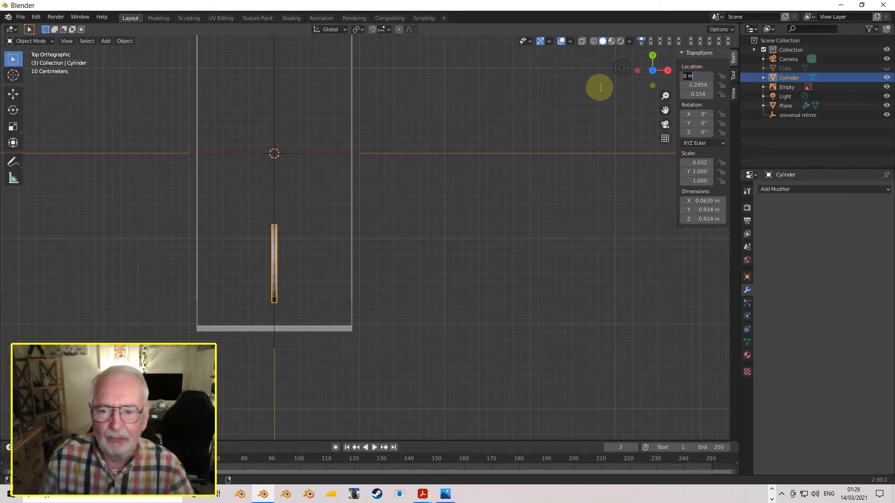
pyautogui.write('1.435')
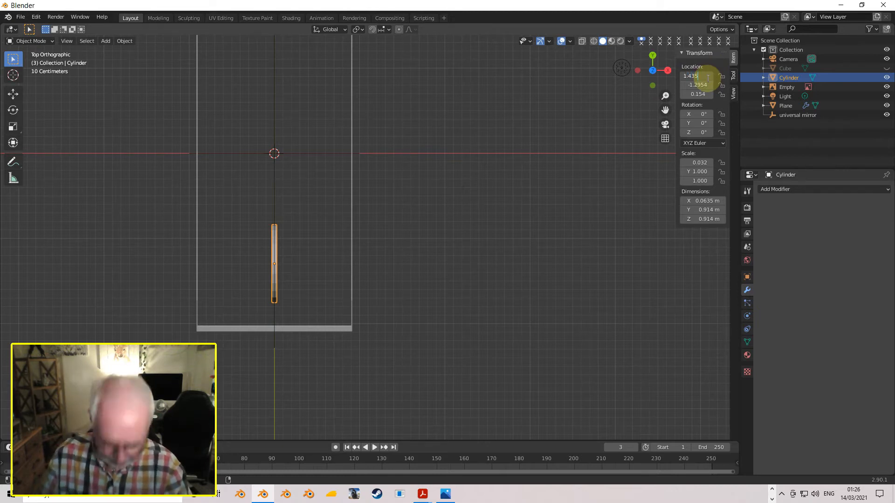
pyautogui.write('/')
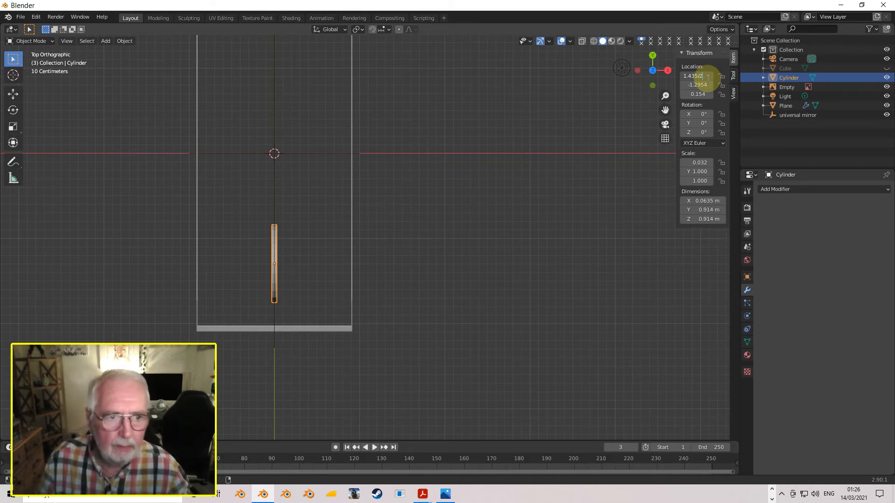
pyautogui.write('2')
pyautogui.press('Return')
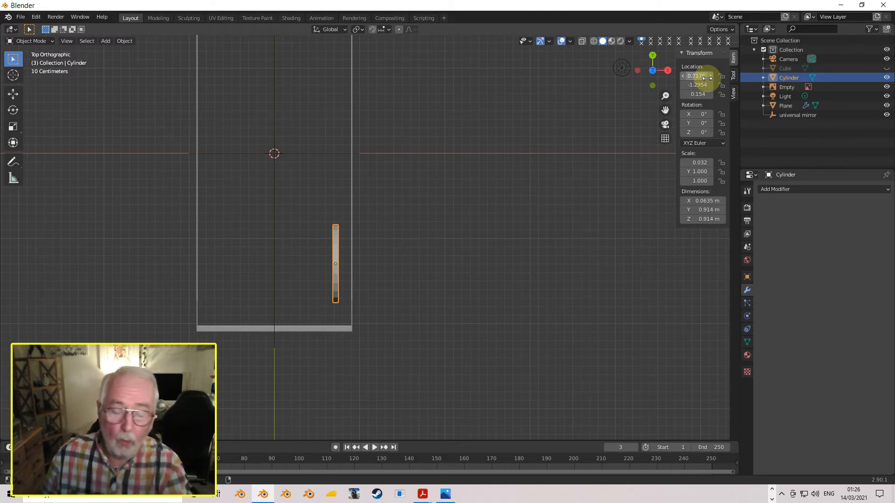
pyautogui.scroll(6, 358, 265)
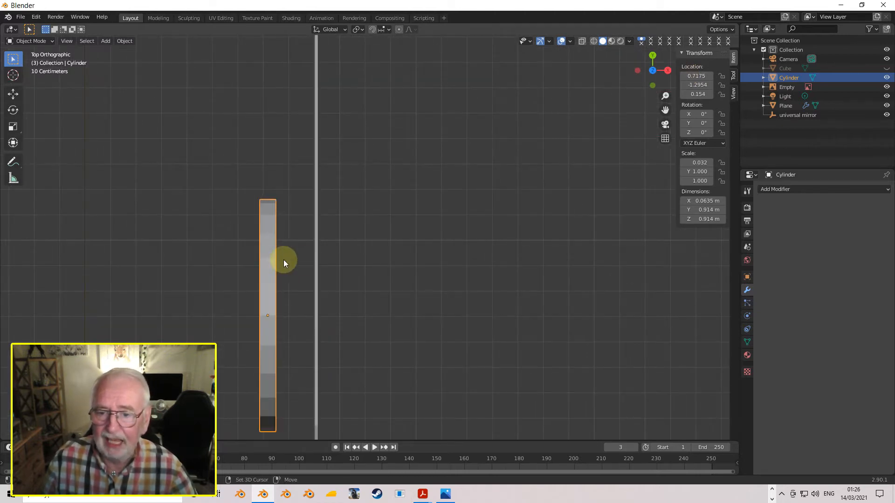
pyautogui.keyDown('shift'); pyautogui.moveTo(275, 273); pyautogui.dragTo(323, 217, button='middle'); pyautogui.keyUp('shift')
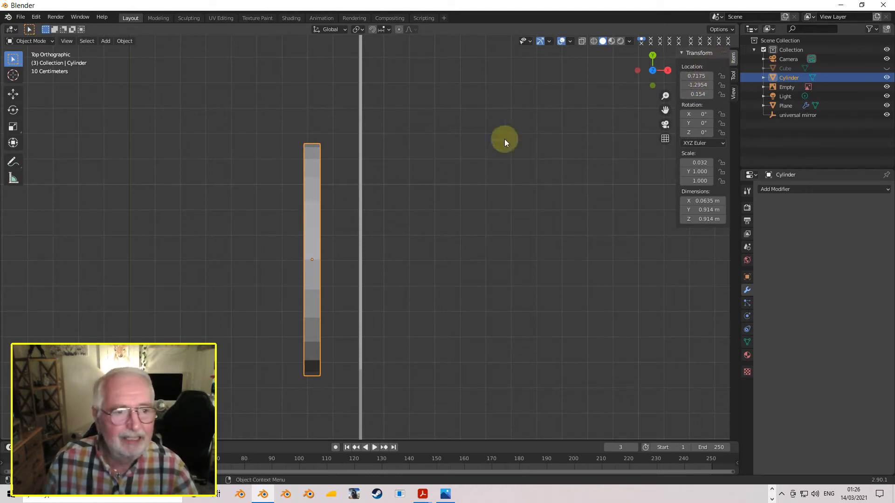
# Step: Offset the wheel cylinder's X location by adding 1.25 in to its current value
pyautogui.click(711, 76)
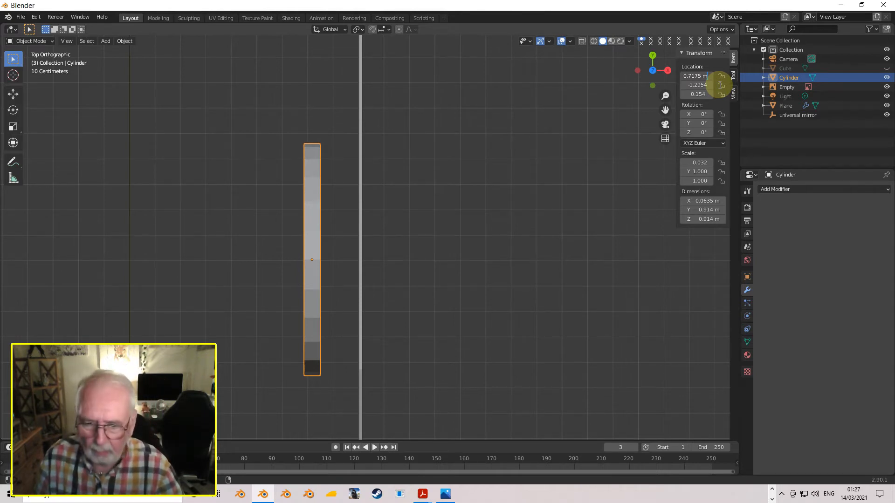
pyautogui.write('+')
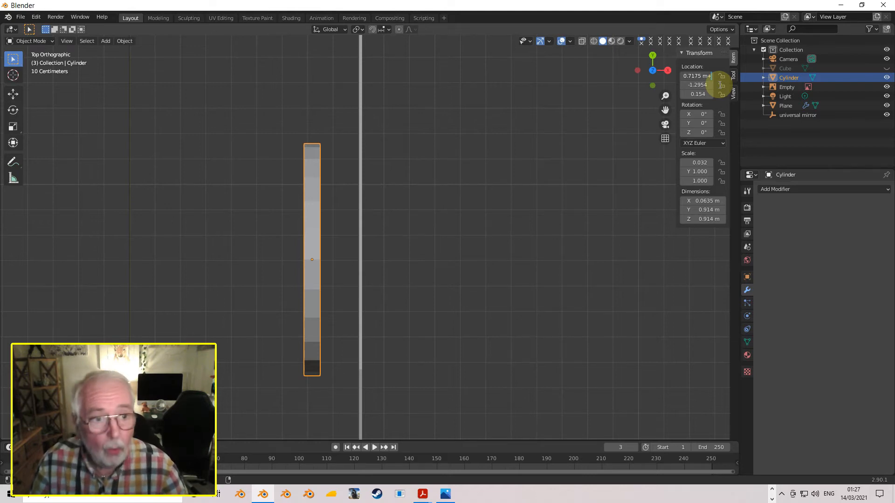
pyautogui.write('1')
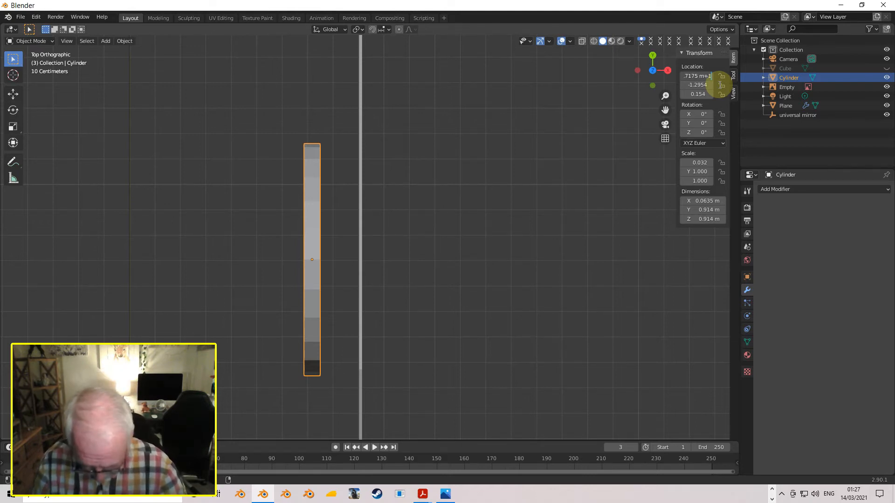
pyautogui.write('.25m')
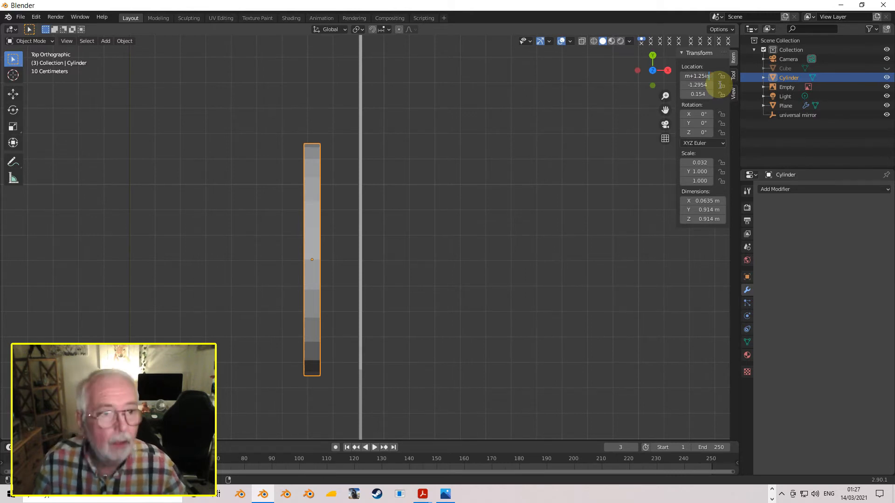
pyautogui.press('Return')
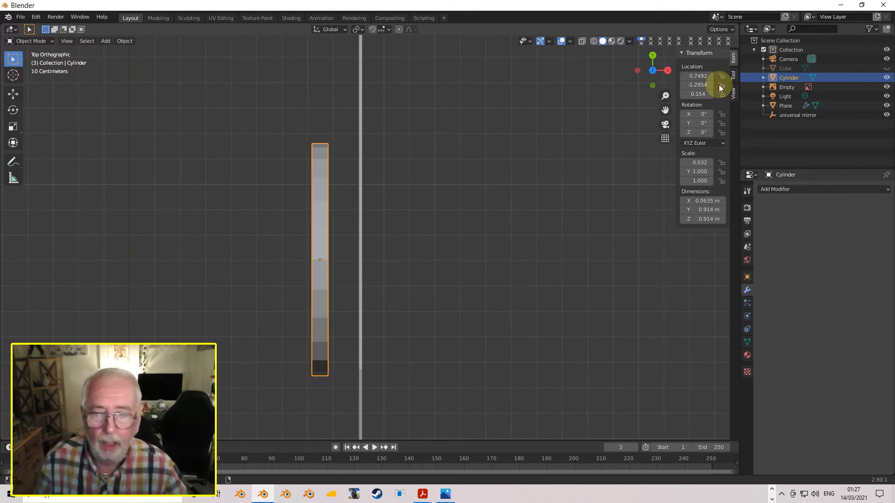
# Step: Add a cube at the origin and set its X dimension to 1.435 m as a gauge for checking the wheel's inner face
pyautogui.scroll(-7, 334, 198)
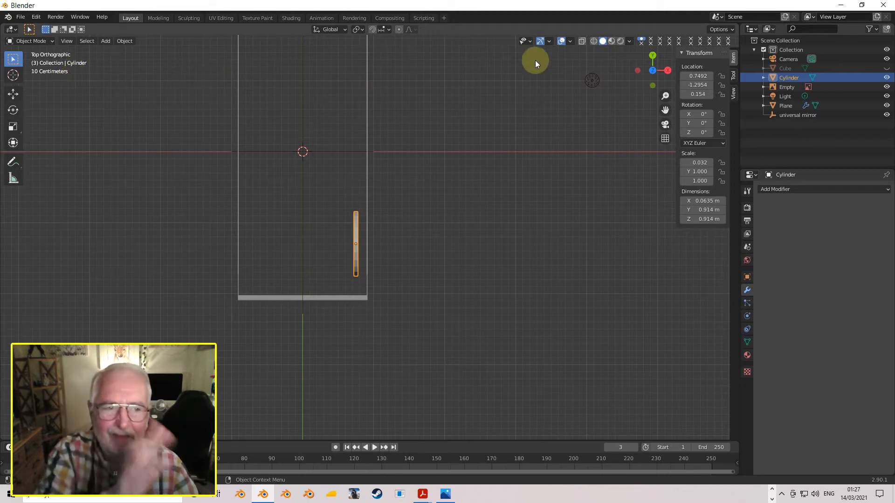
pyautogui.keyDown('shift'); pyautogui.moveTo(378, 120); pyautogui.dragTo(416, 186, button='middle'); pyautogui.keyUp('shift')
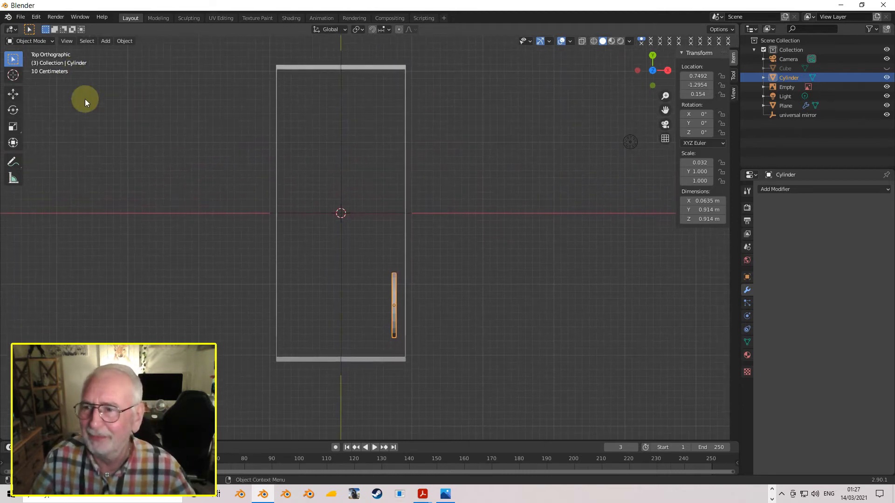
pyautogui.click(106, 41)
pyautogui.moveTo(120, 52)
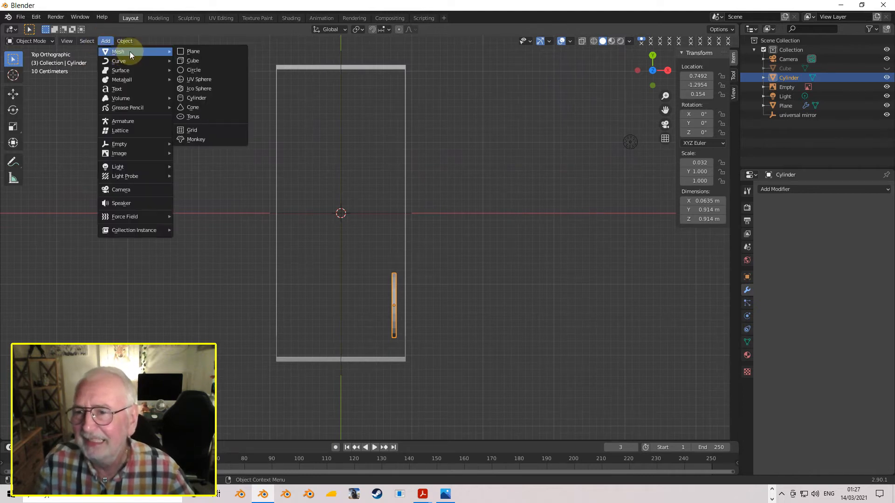
pyautogui.click(198, 59)
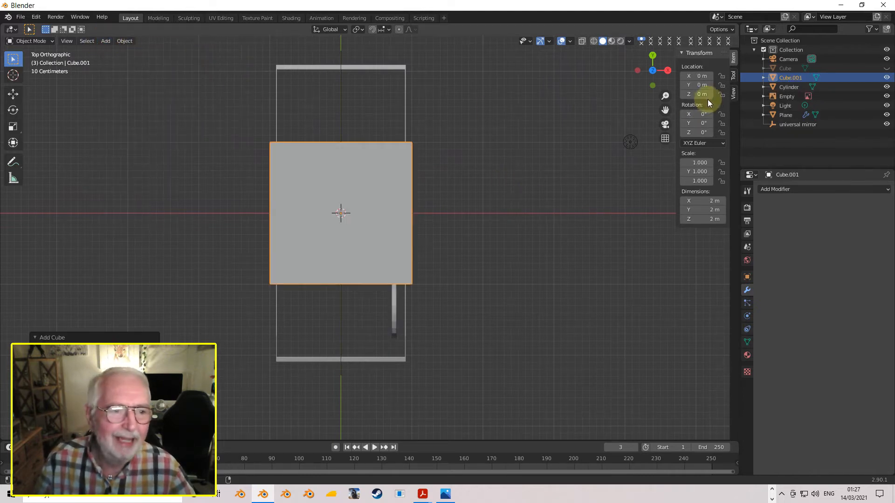
pyautogui.click(709, 201)
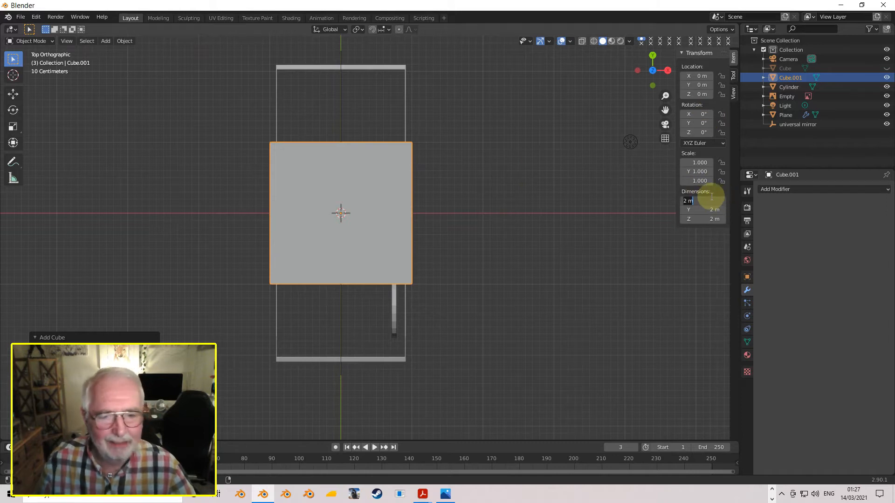
pyautogui.write('1.435')
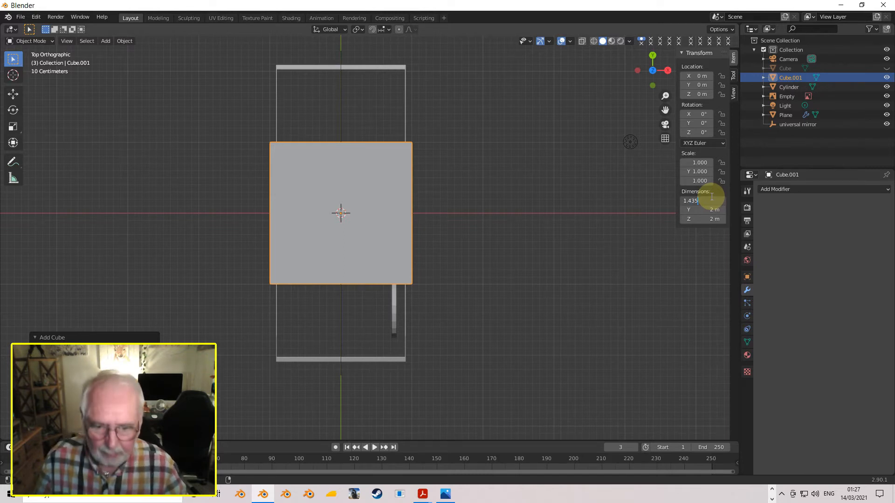
pyautogui.press('Return')
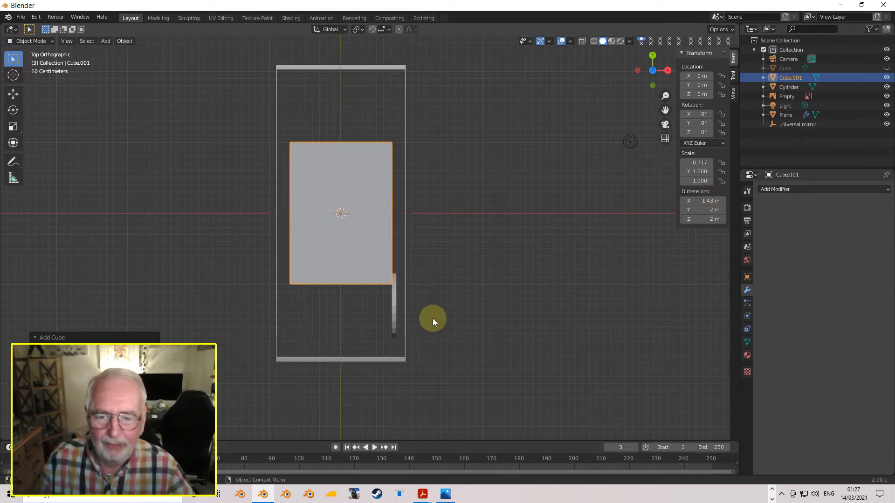
pyautogui.scroll(10, 432, 316)
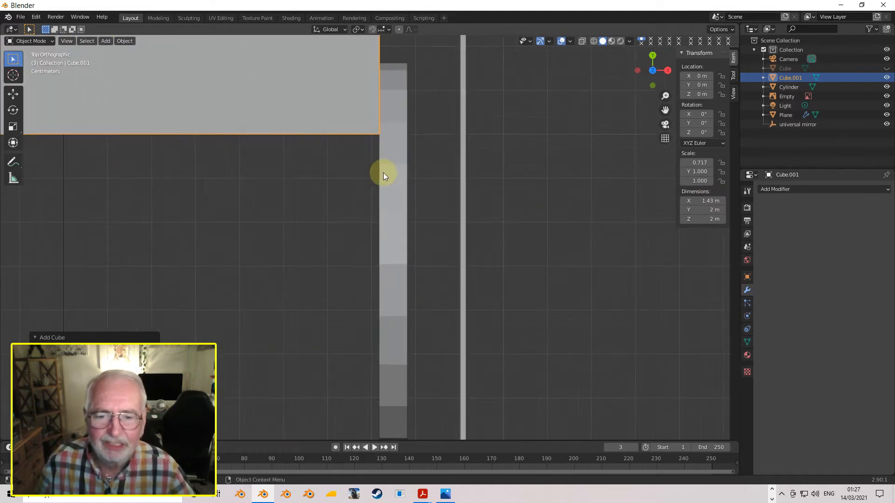
pyautogui.scroll(6, 383, 174)
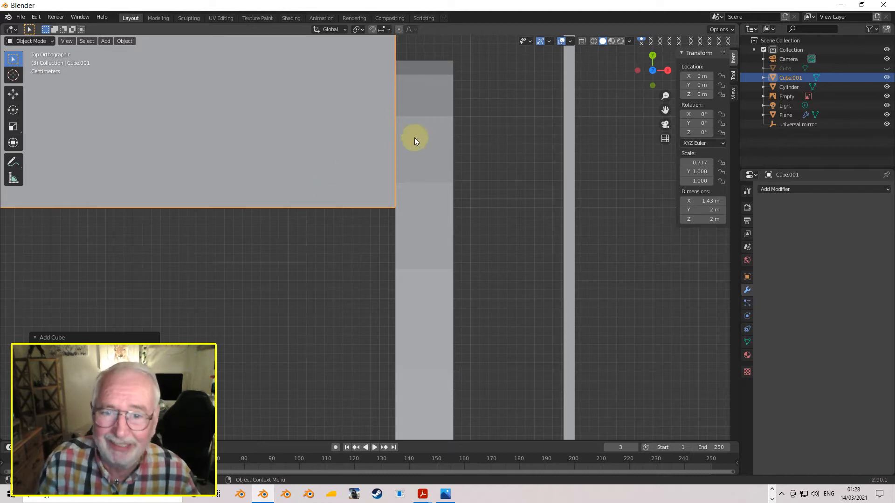
# Step: Select the edge loop around the wheel cylinder's inner face in Edit Mode with edge selection
pyautogui.moveTo(407, 171); pyautogui.dragTo(384, 214, button='middle')
pyautogui.click(355, 217)
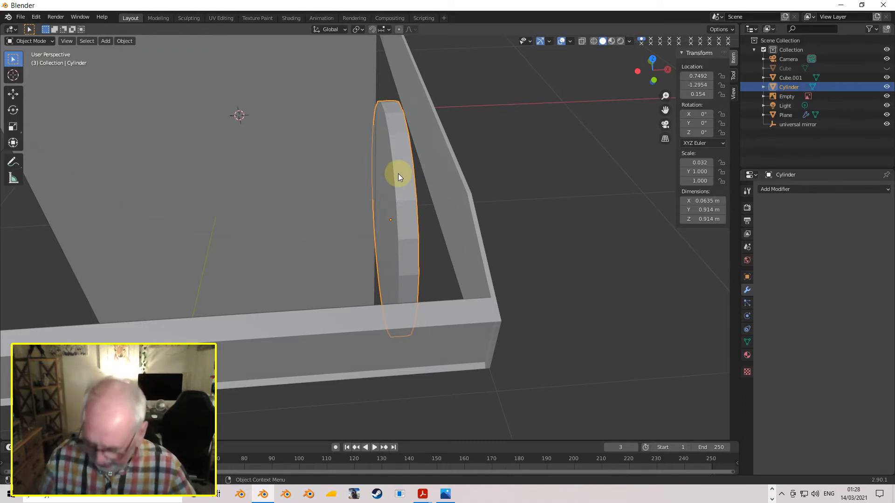
pyautogui.press('Tab')
pyautogui.moveTo(398, 173); pyautogui.dragTo(408, 164, button='middle')
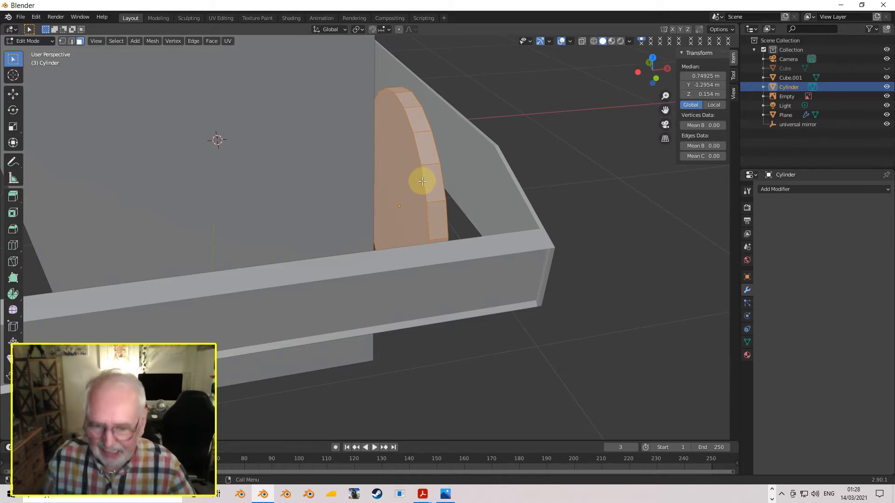
pyautogui.click(422, 181)
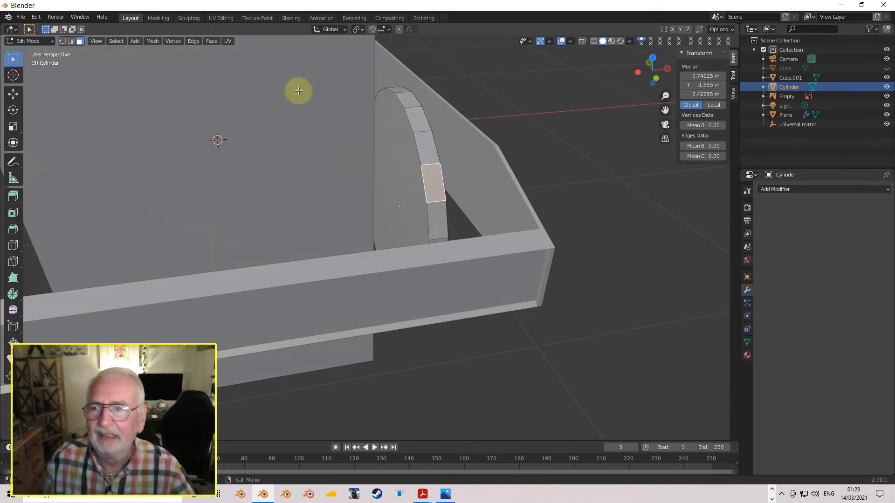
pyautogui.click(71, 41)
pyautogui.keyDown('alt'); pyautogui.click(428, 217); pyautogui.keyUp('alt')
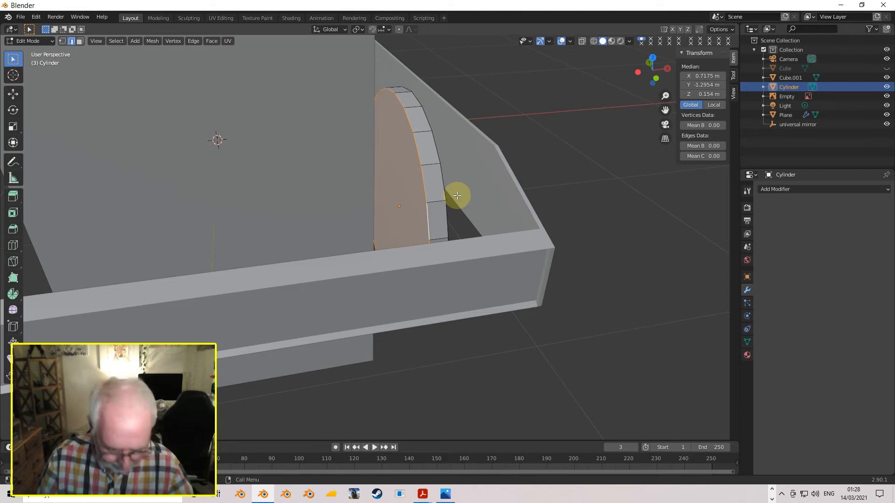
# Step: Extrude the wheel's inner face by -0.023 m along the global X axis in top view to form the flange thickness
pyautogui.press('KP_7')
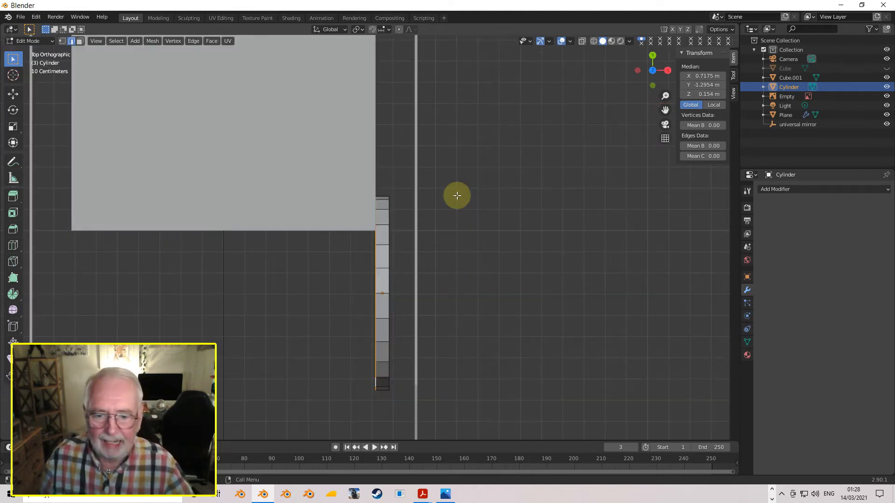
pyautogui.keyDown('shift'); pyautogui.moveTo(386, 252); pyautogui.dragTo(414, 158, button='middle'); pyautogui.keyUp('shift')
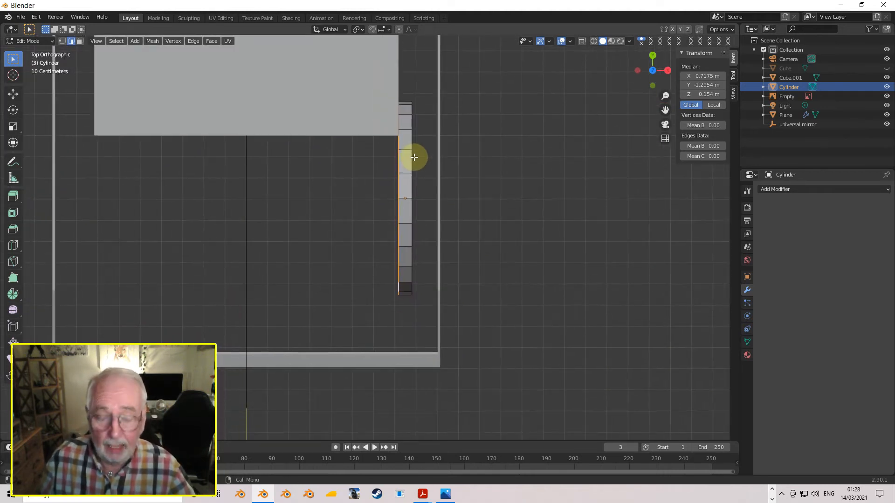
pyautogui.press('e')
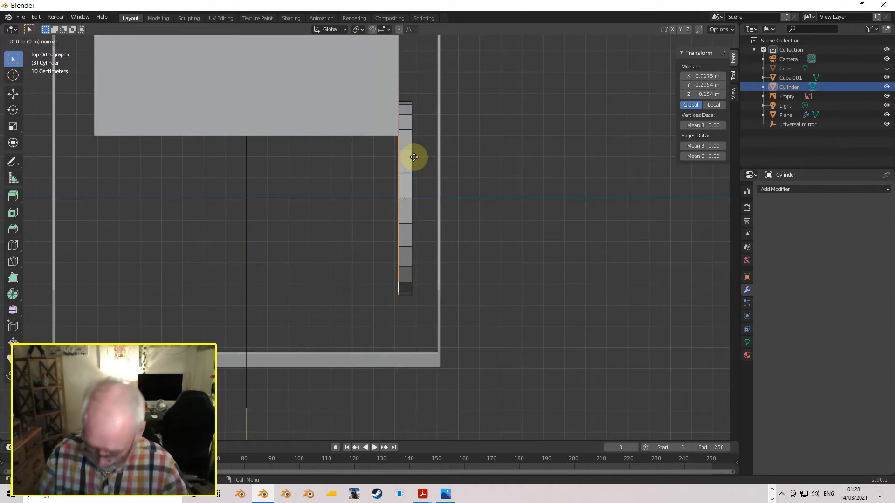
pyautogui.press('x')
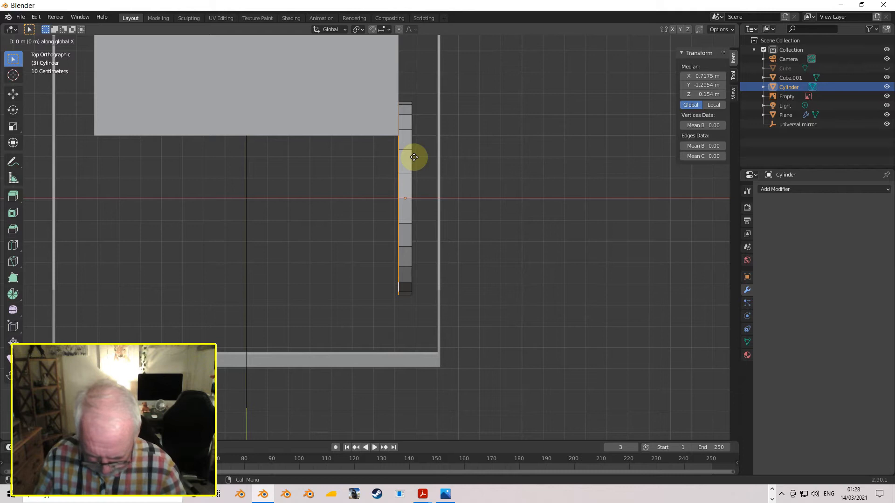
pyautogui.write('0')
pyautogui.write('.')
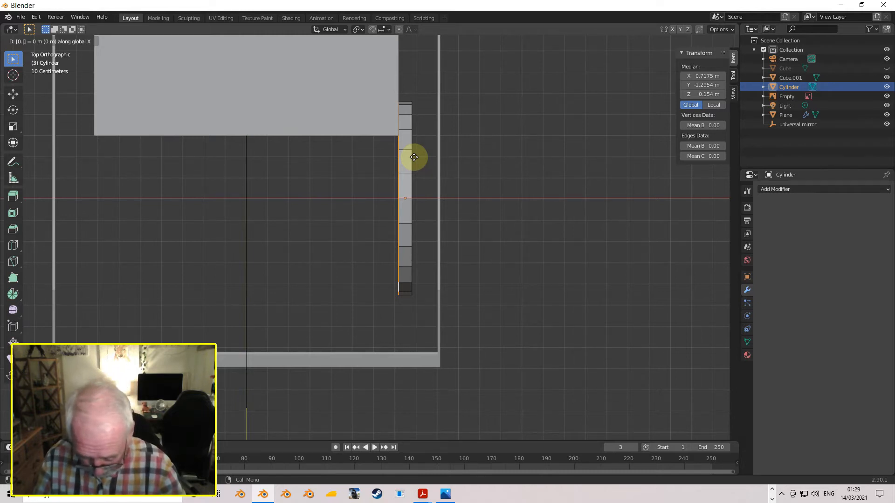
pyautogui.write('0')
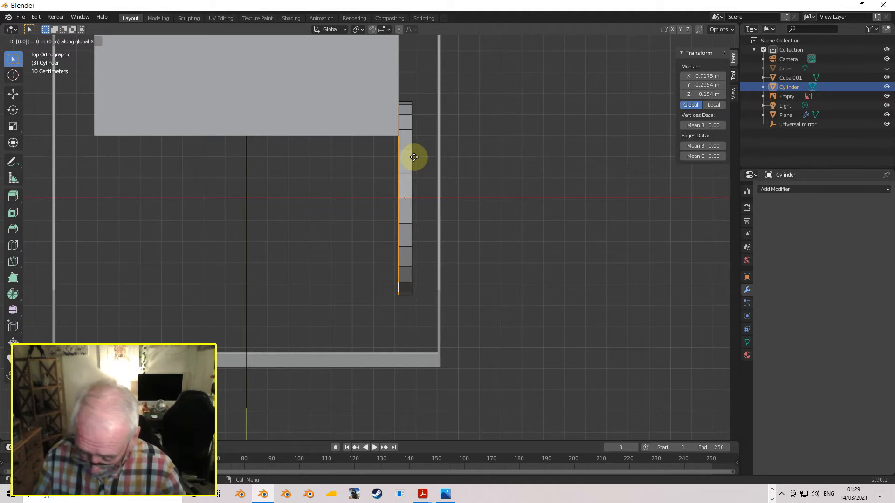
pyautogui.write('23')
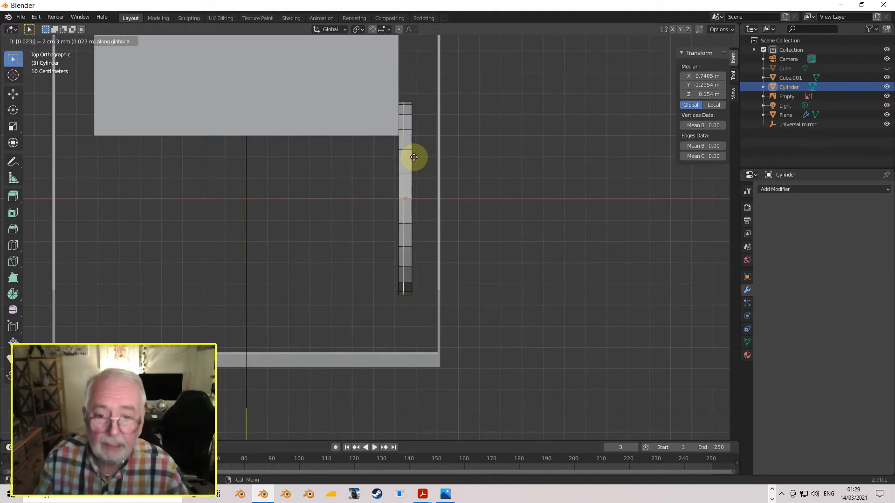
pyautogui.press('-')
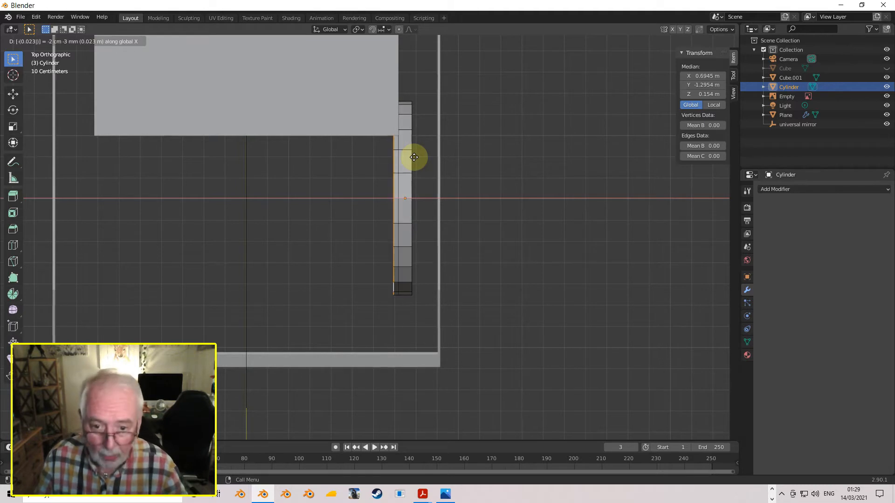
pyautogui.press('Return')
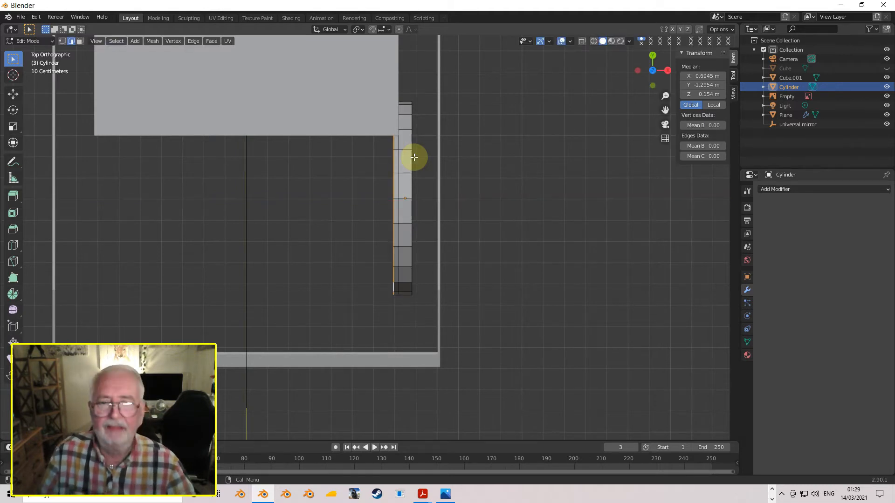
# Step: Try to select the edge loops on both sides of the newly extruded flange ring
pyautogui.moveTo(399, 196); pyautogui.dragTo(404, 176, button='middle')
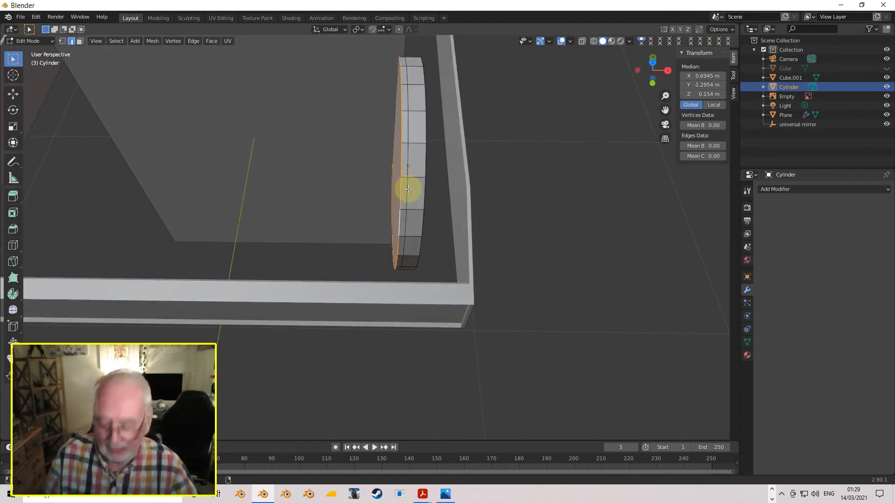
pyautogui.keyDown('alt'); pyautogui.click(409, 188); pyautogui.keyUp('alt')
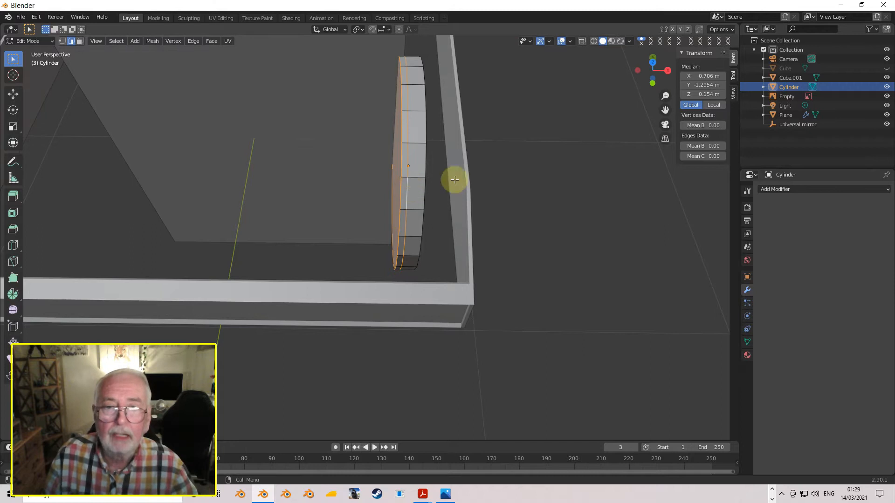
pyautogui.keyDown('alt'); pyautogui.keyDown('shift'); pyautogui.click(404, 195); pyautogui.keyUp('shift'); pyautogui.keyUp('alt')
pyautogui.keyDown('alt'); pyautogui.keyDown('shift'); pyautogui.click(404, 195); pyautogui.keyUp('shift'); pyautogui.keyUp('alt')
pyautogui.keyDown('alt'); pyautogui.keyDown('shift'); pyautogui.click(404, 195); pyautogui.keyUp('shift'); pyautogui.keyUp('alt')
pyautogui.keyDown('alt'); pyautogui.keyDown('shift'); pyautogui.click(405, 196); pyautogui.keyUp('shift'); pyautogui.keyUp('alt')
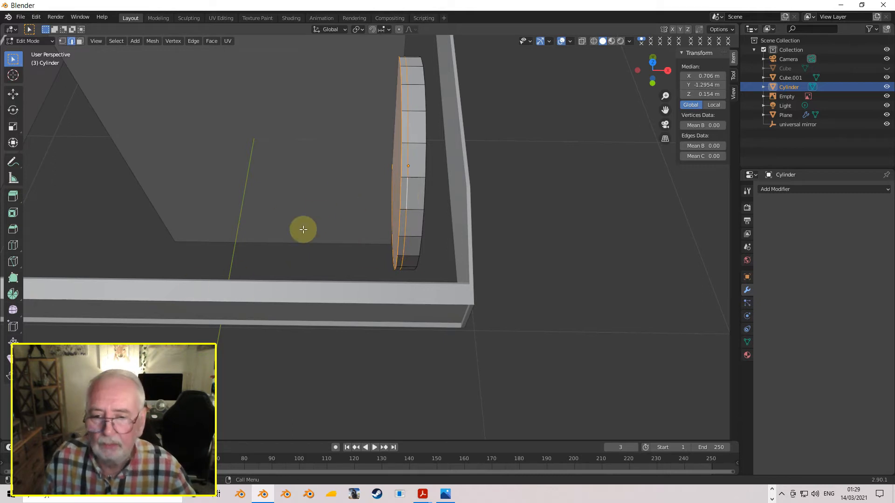
# Step: Select all faces of the wheel's flange ring in top view with face selection and X-ray enabled
pyautogui.press('KP_7')
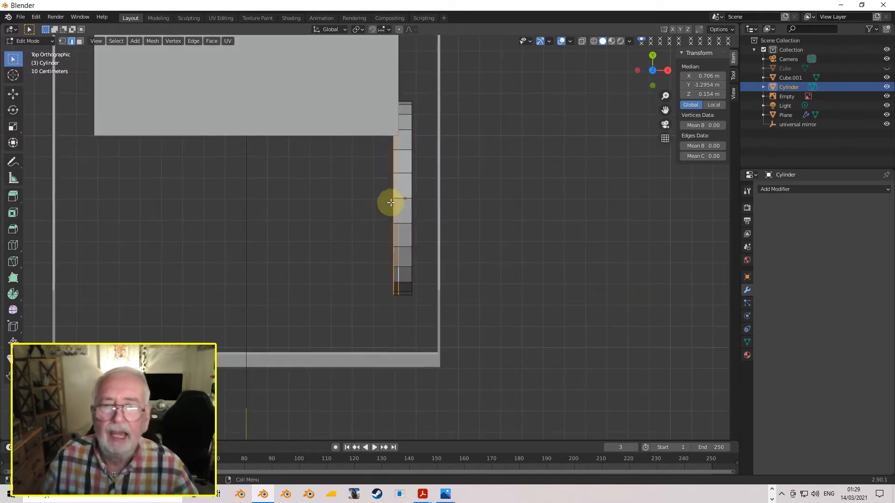
pyautogui.click(80, 41)
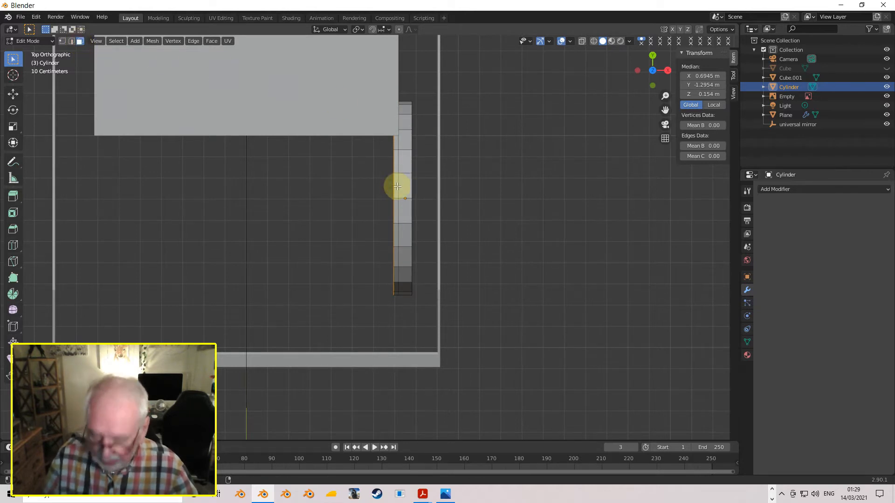
pyautogui.click(397, 186)
pyautogui.click(397, 181)
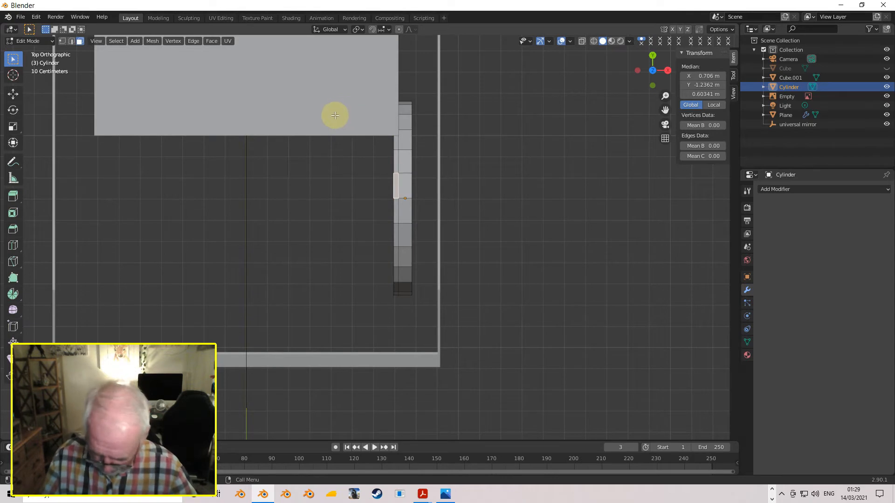
pyautogui.moveTo(354, 72); pyautogui.dragTo(387, 305)
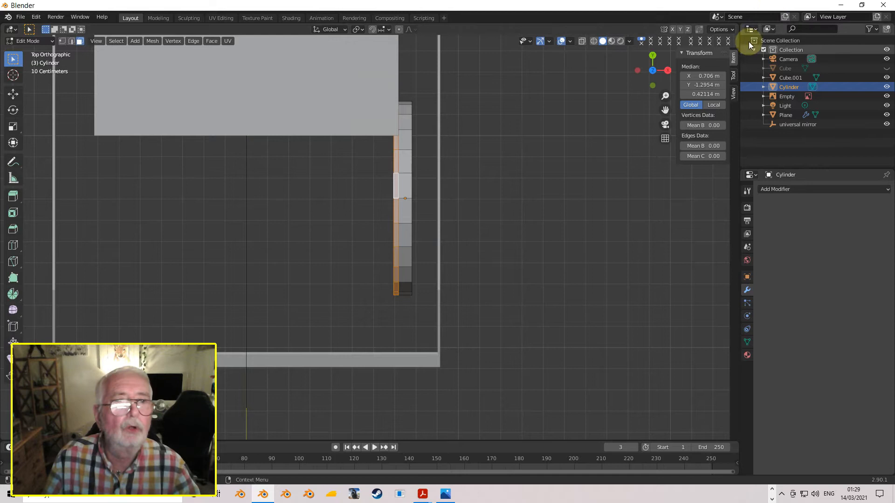
pyautogui.click(583, 41)
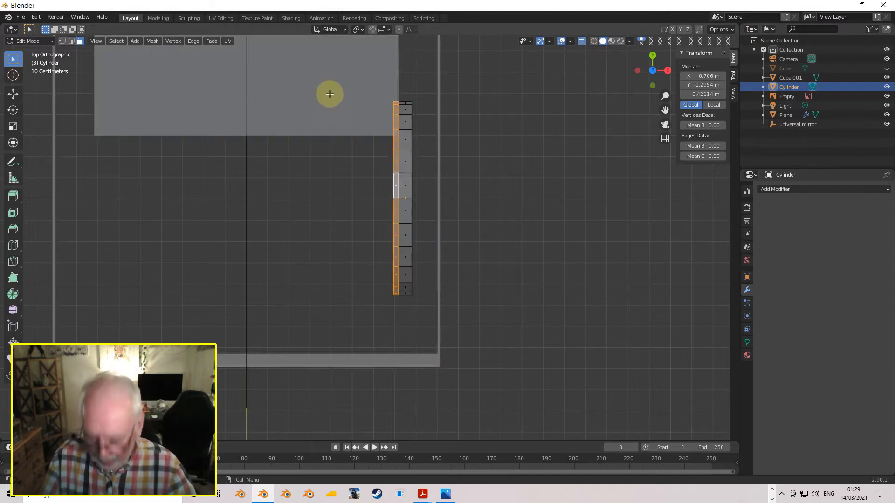
pyautogui.moveTo(334, 67); pyautogui.dragTo(396, 300)
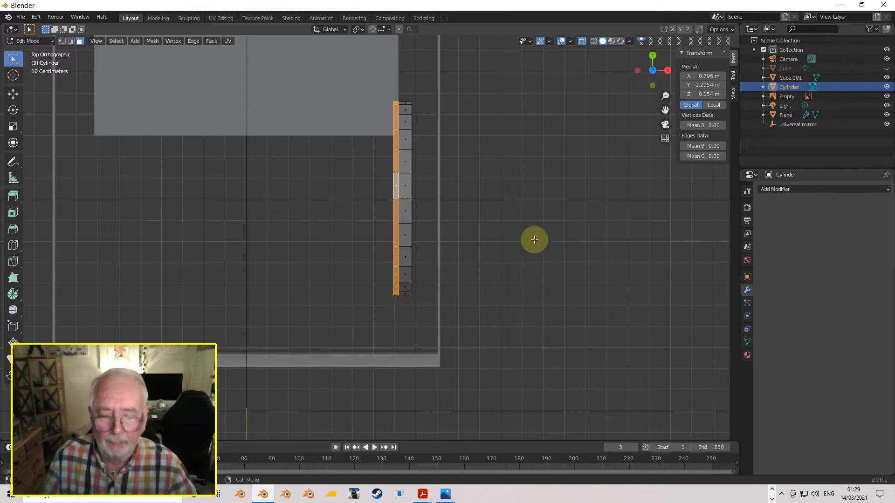
# Step: Extrude the selected flange faces in place and scale them up to the drawing's outer flange circle, about 0.972 m in diameter
pyautogui.press('KP_3')
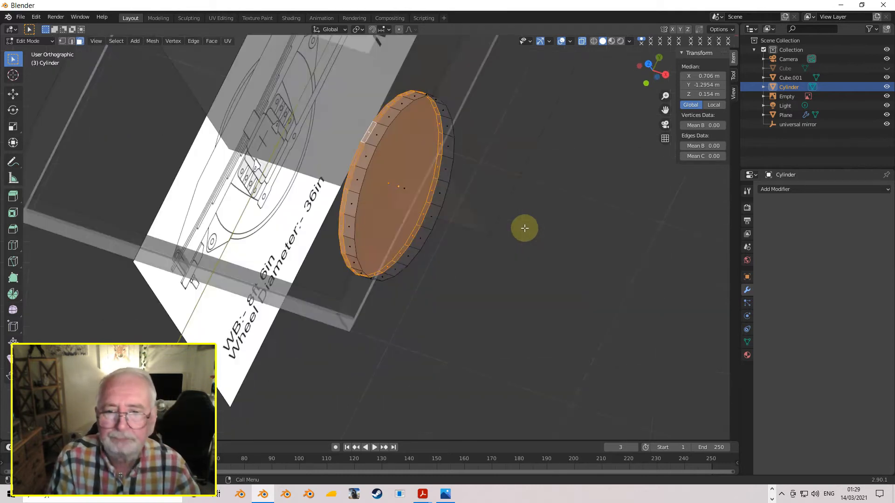
pyautogui.press('e')
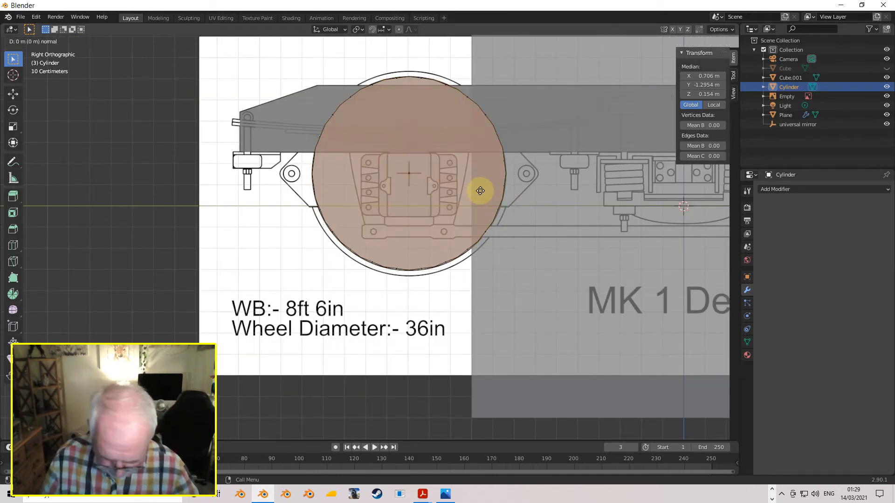
pyautogui.press('Return')
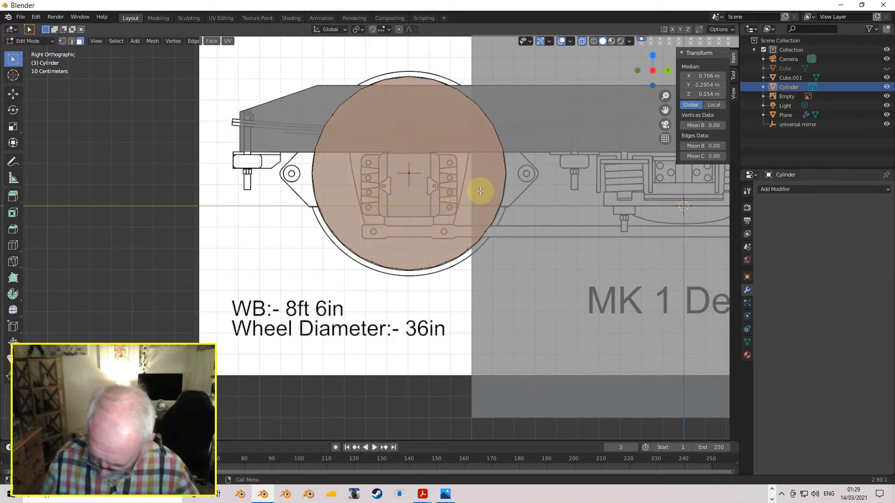
pyautogui.press('s')
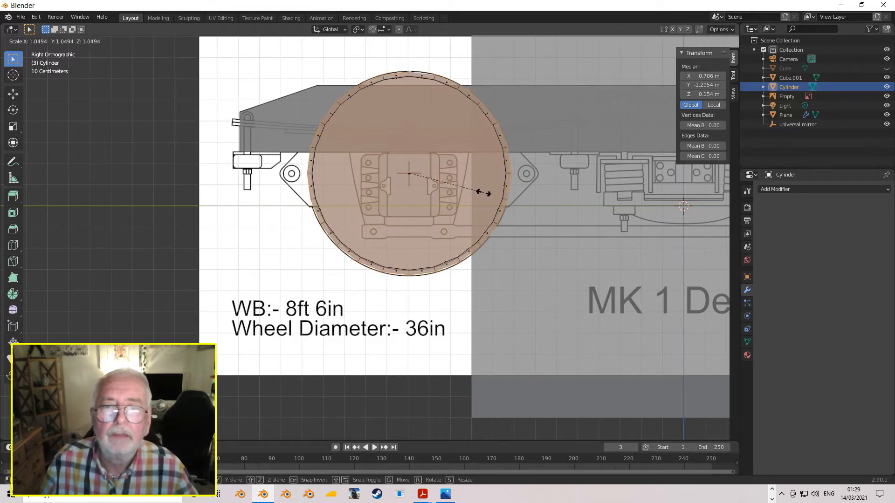
pyautogui.click(483, 191)
pyautogui.scroll(-3, 477, 192)
pyautogui.moveTo(477, 191); pyautogui.dragTo(439, 248, button='middle')
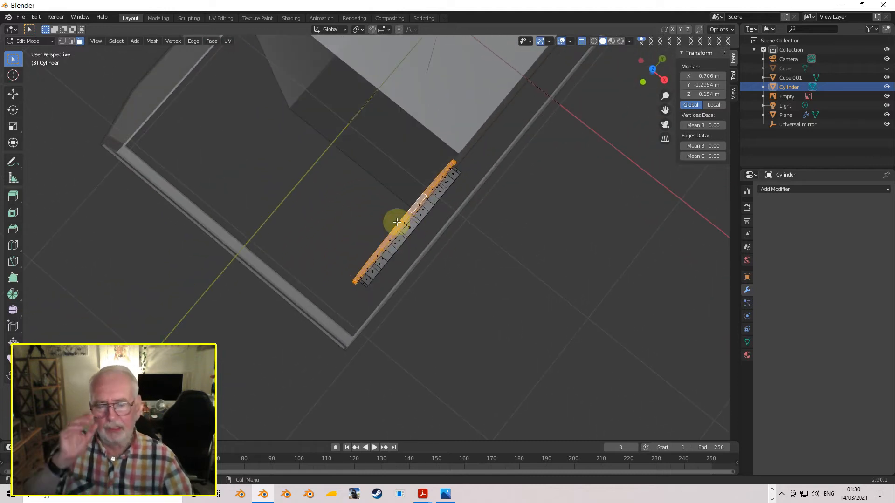
pyautogui.moveTo(409, 168); pyautogui.dragTo(433, 105, button='middle')
# Step: Add a Mirror modifier to the wheel on the X axis in Object Mode, using universal mirror as the mirror object
pyautogui.press('Tab')
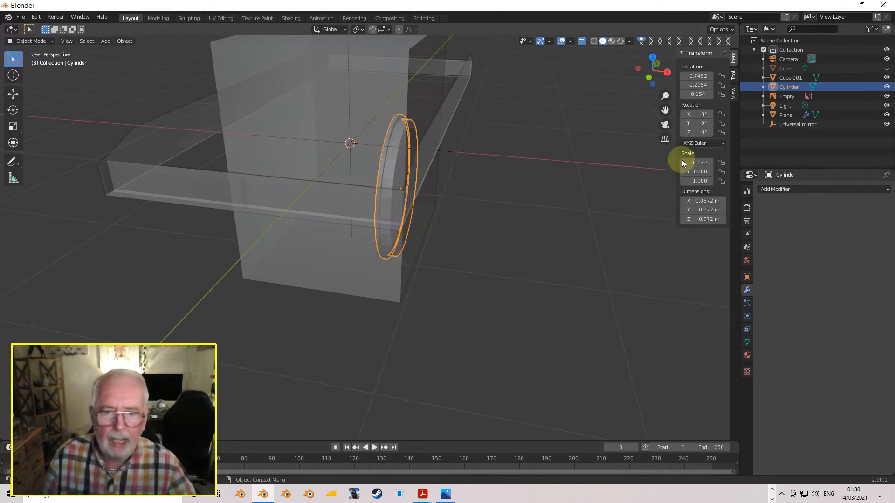
pyautogui.click(790, 189)
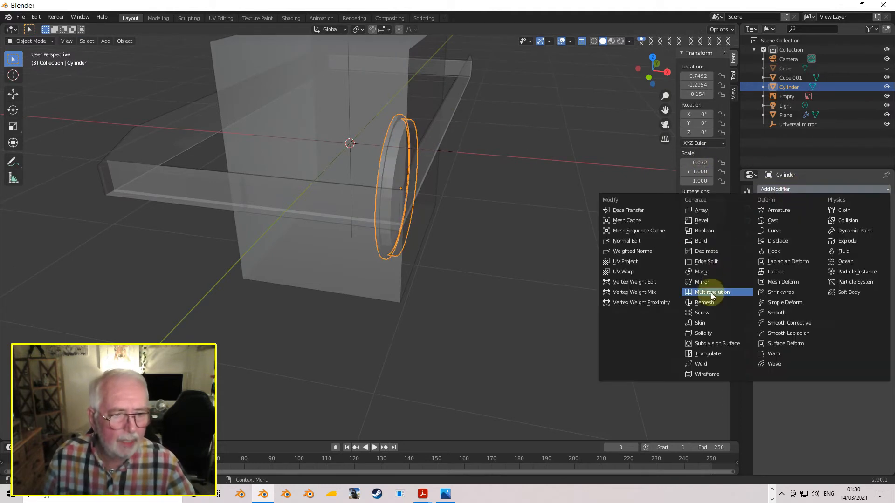
pyautogui.click(702, 282)
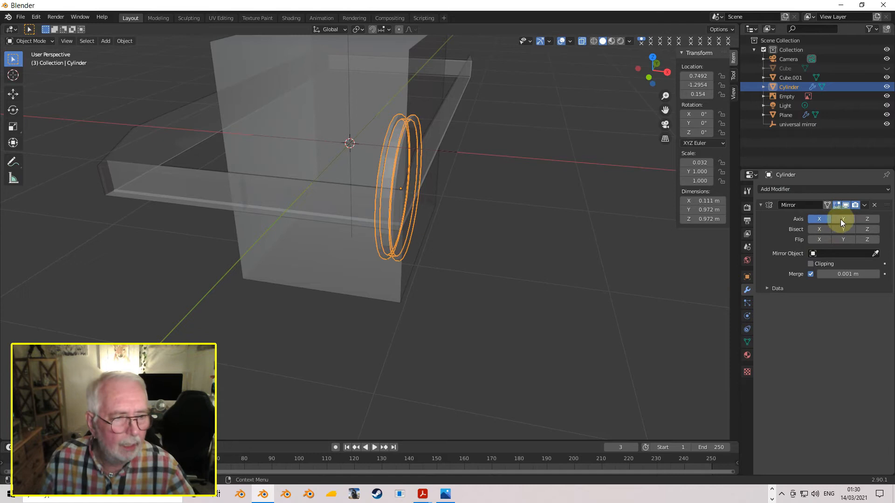
pyautogui.click(836, 254)
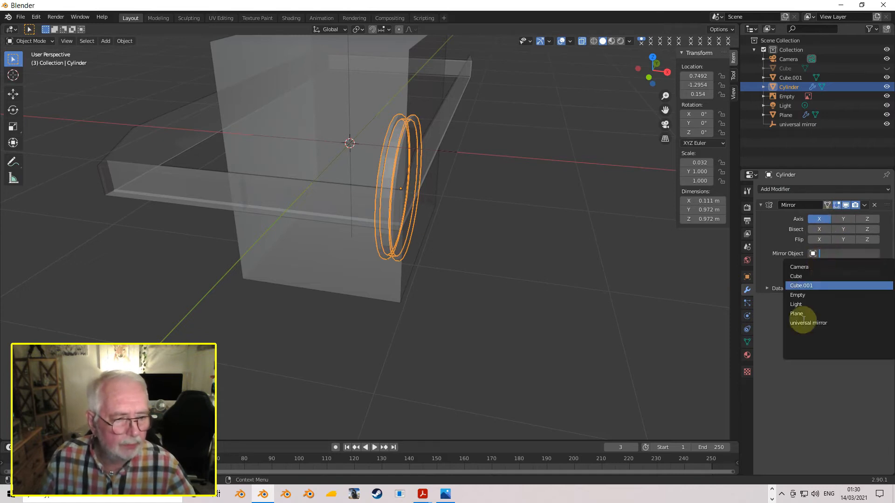
pyautogui.click(810, 323)
pyautogui.moveTo(432, 241); pyautogui.dragTo(409, 237, button='middle')
# Step: Create a new collection and name it measure
pyautogui.click(452, 157)
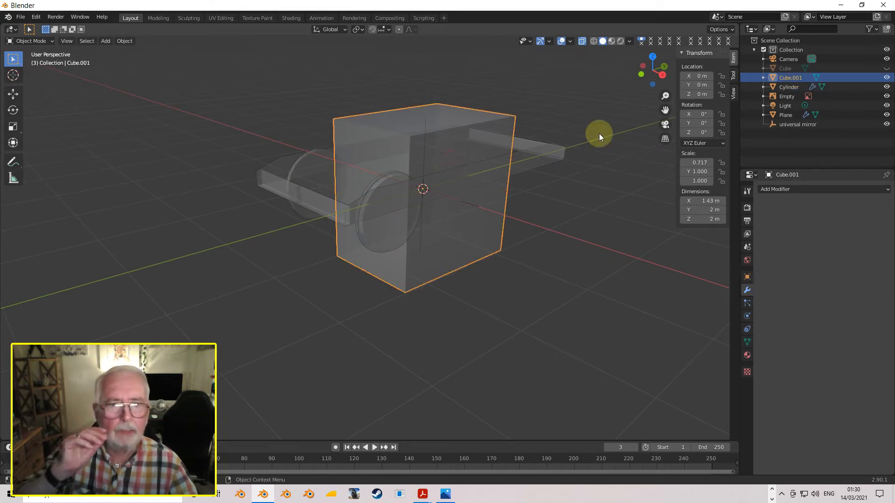
pyautogui.rightClick(790, 132)
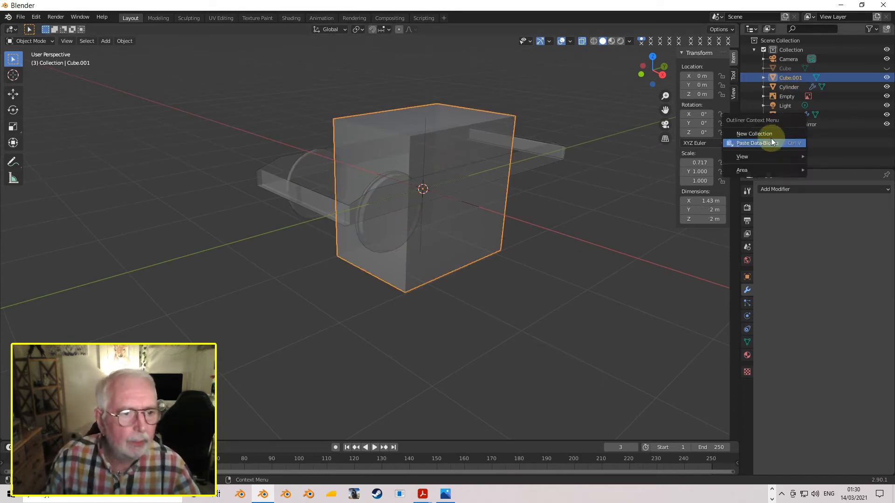
pyautogui.click(789, 134)
pyautogui.doubleClick(791, 133)
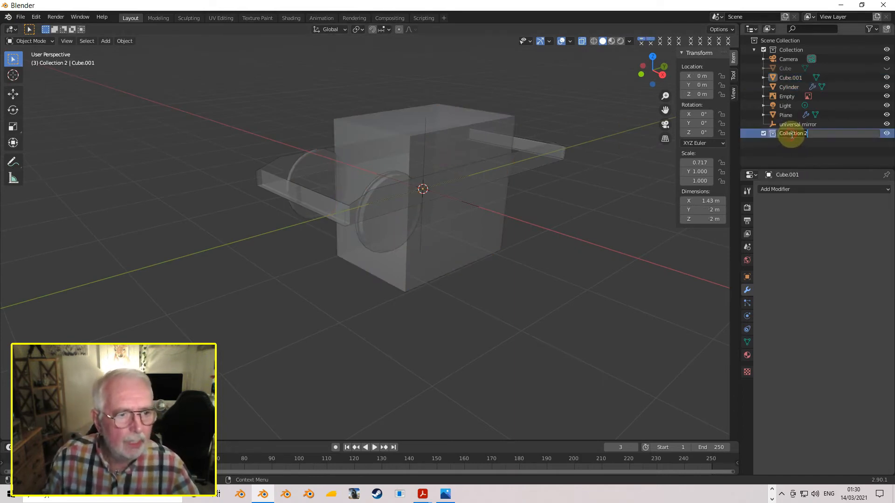
pyautogui.write('mea')
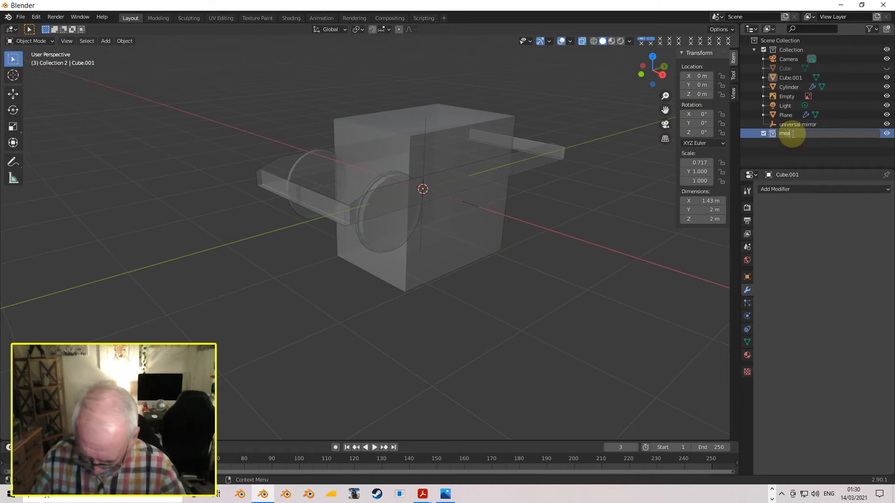
pyautogui.press('Return')
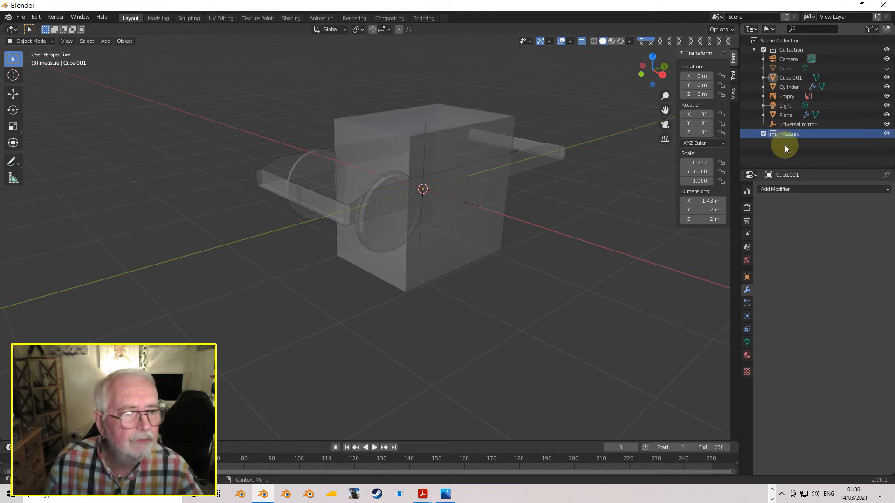
# Step: Create another collection, move it out of the measure collection to the top level, and name it bogie
pyautogui.rightClick(786, 150)
pyautogui.click(763, 153)
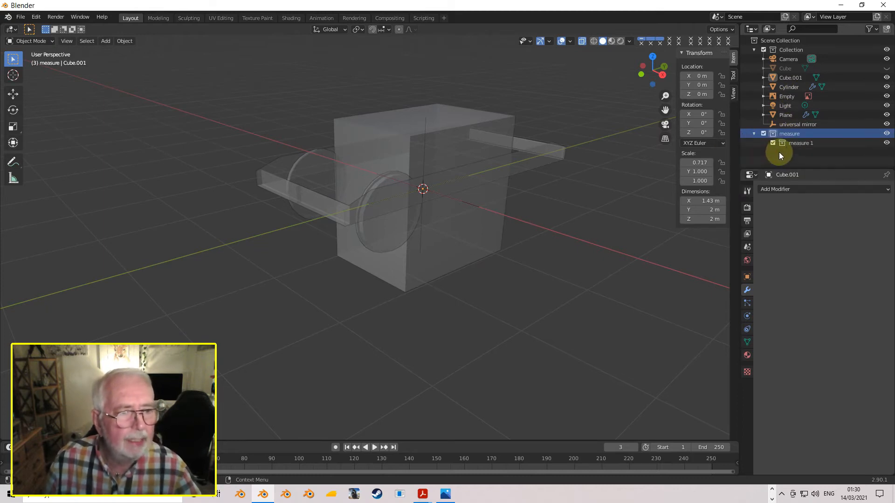
pyautogui.moveTo(784, 143); pyautogui.dragTo(754, 132)
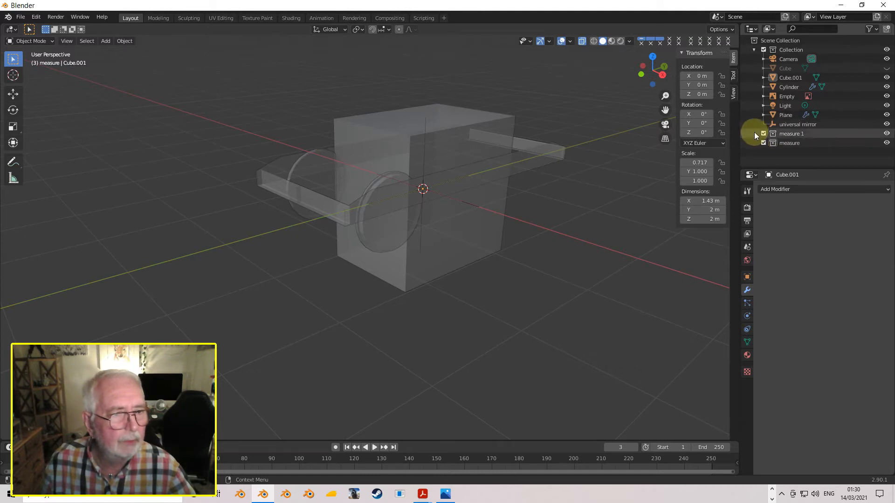
pyautogui.click(790, 135)
pyautogui.doubleClick(790, 137)
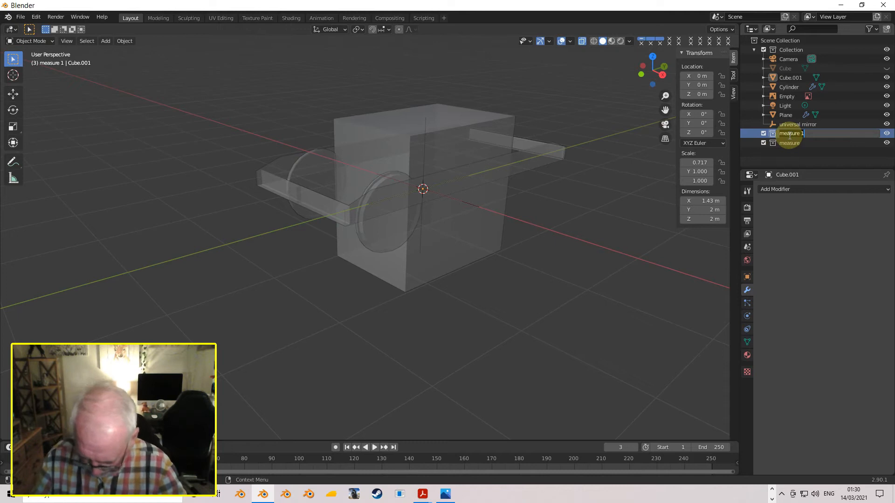
pyautogui.write('bogi')
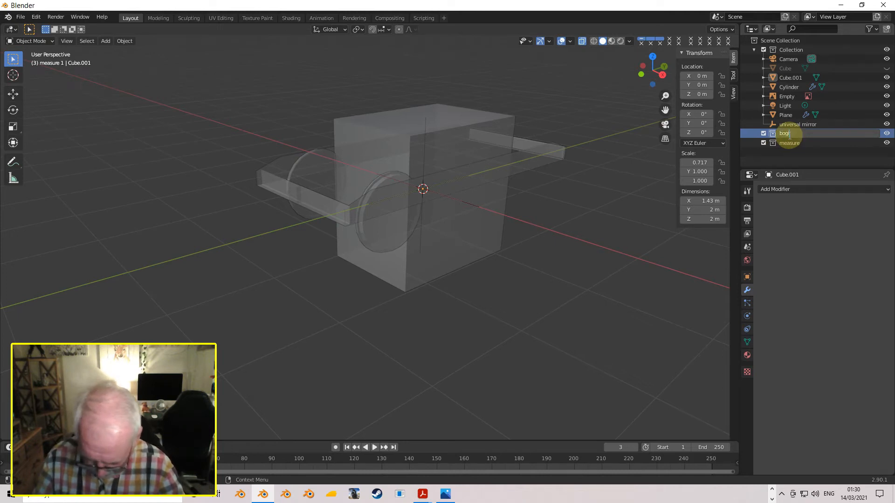
pyautogui.write('e')
pyautogui.press('Return')
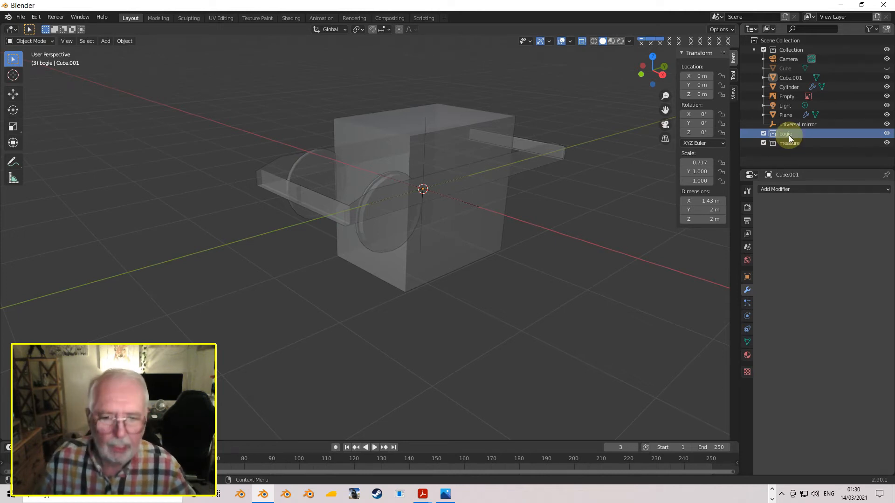
# Step: Move the wheel cylinder into the bogie collection and rename it wheel
pyautogui.click(790, 87)
pyautogui.moveTo(790, 87); pyautogui.dragTo(779, 136)
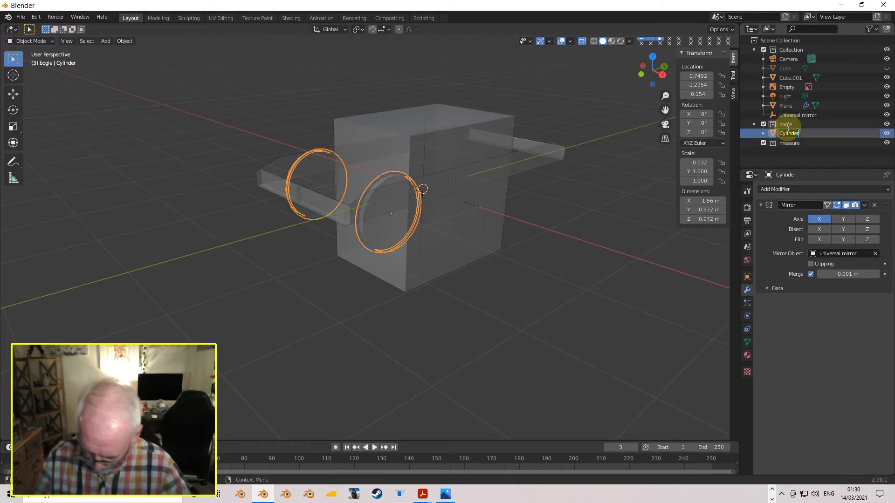
pyautogui.press('Return')
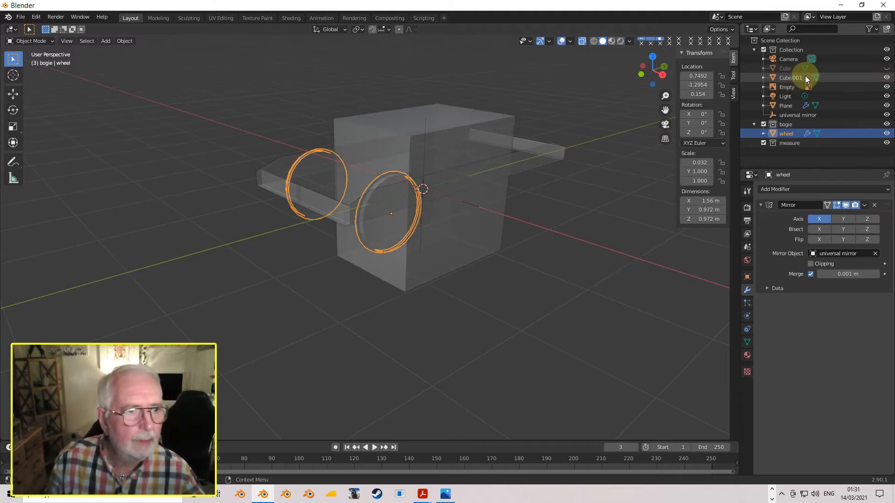
# Step: Rename the gauge cube Cube.001 as "guage measure" and move it into the measure collection
pyautogui.click(797, 79)
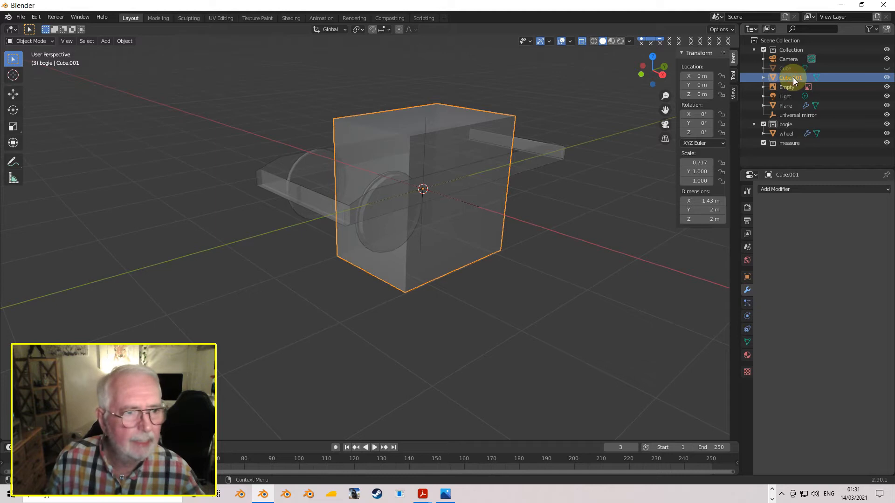
pyautogui.doubleClick(793, 77)
pyautogui.write('guage.measure')
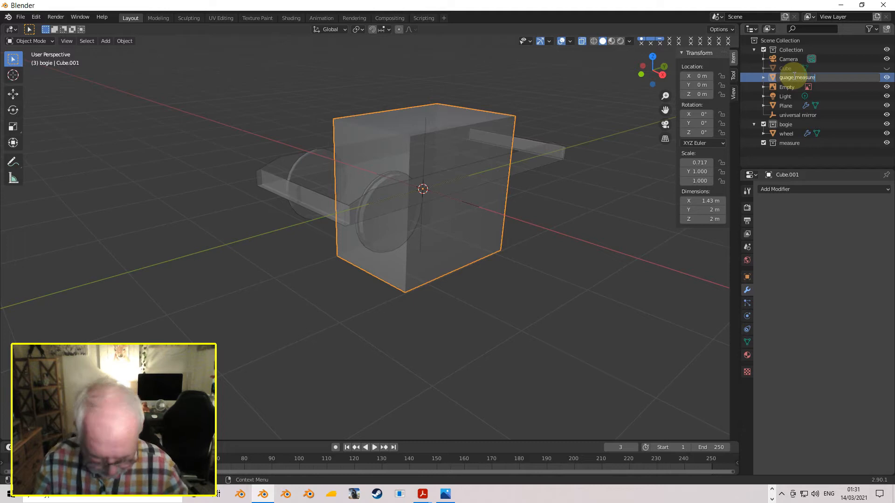
pyautogui.press('Return')
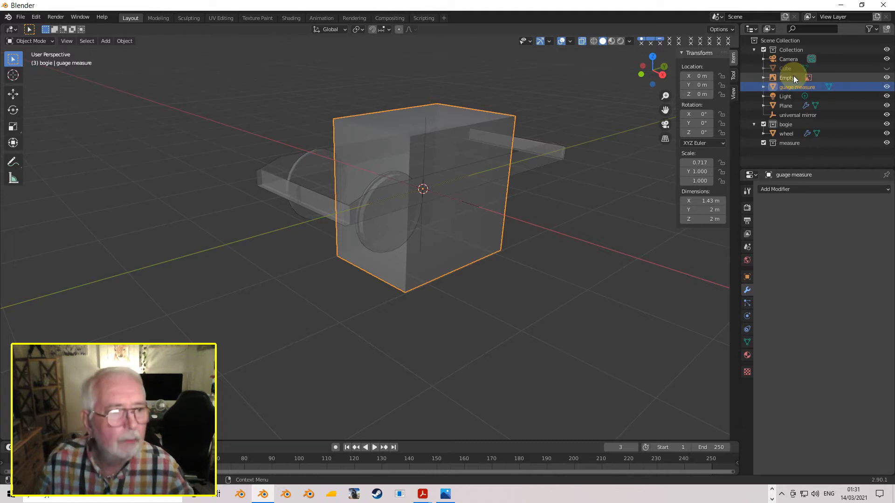
pyautogui.moveTo(798, 87); pyautogui.dragTo(790, 146)
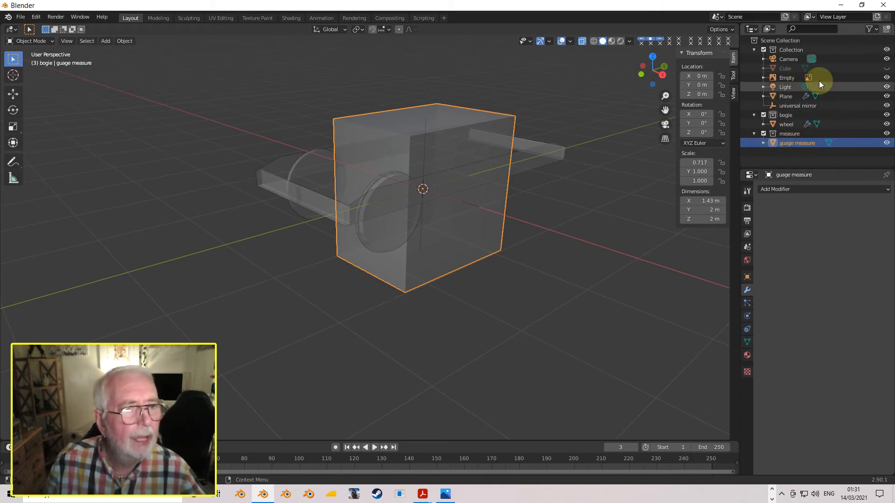
# Step: Move the hidden Cube into the measure collection and rename it wheelbase
pyautogui.click(787, 69)
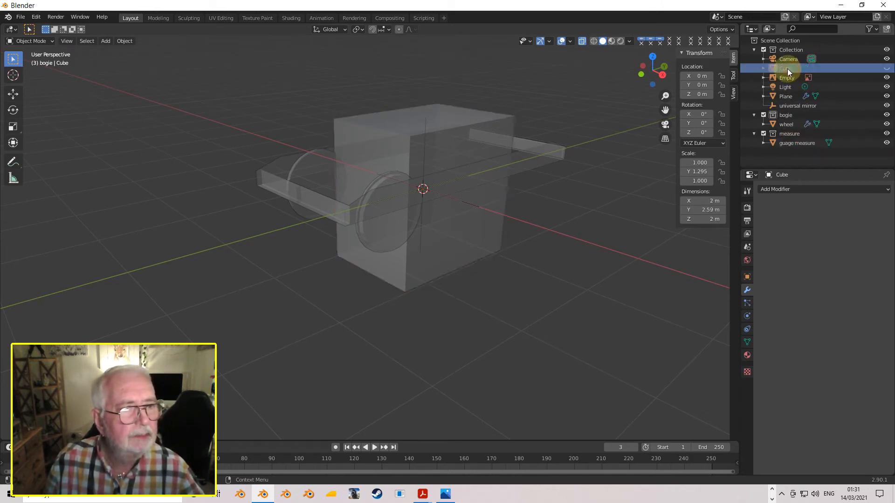
pyautogui.moveTo(787, 68); pyautogui.dragTo(789, 144)
pyautogui.doubleClick(786, 134)
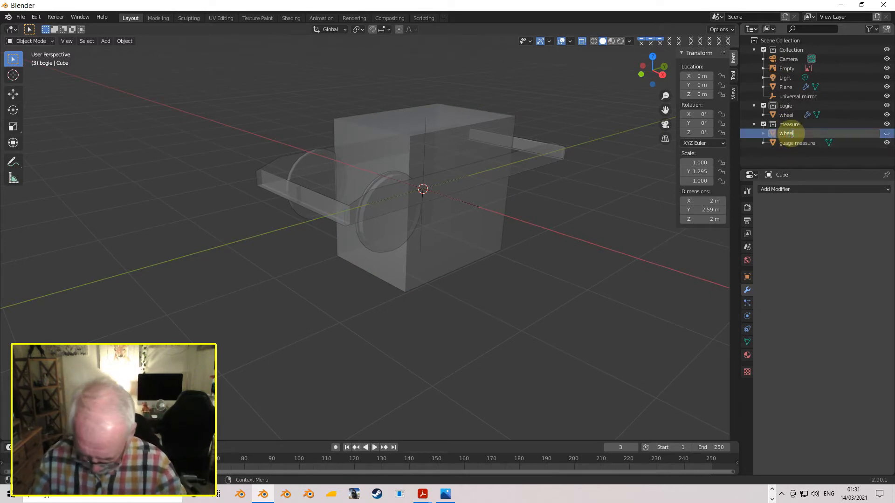
pyautogui.press('Return')
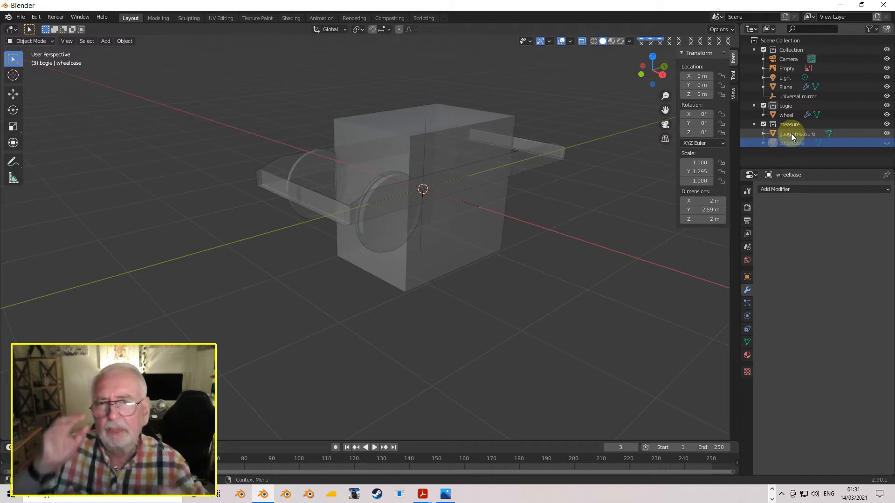
# Step: Hide the measure collection in the viewport
pyautogui.click(887, 124)
pyautogui.moveTo(473, 137)
pyautogui.mouseDown(button='middle')
pyautogui.moveTo(482, 171)
pyautogui.moveTo(415, 199)
pyautogui.moveTo(306, 192)
pyautogui.moveTo(474, 210)
pyautogui.moveTo(495, 165)
pyautogui.moveTo(471, 142)
pyautogui.moveTo(480, 140)
pyautogui.mouseUp(button='middle')
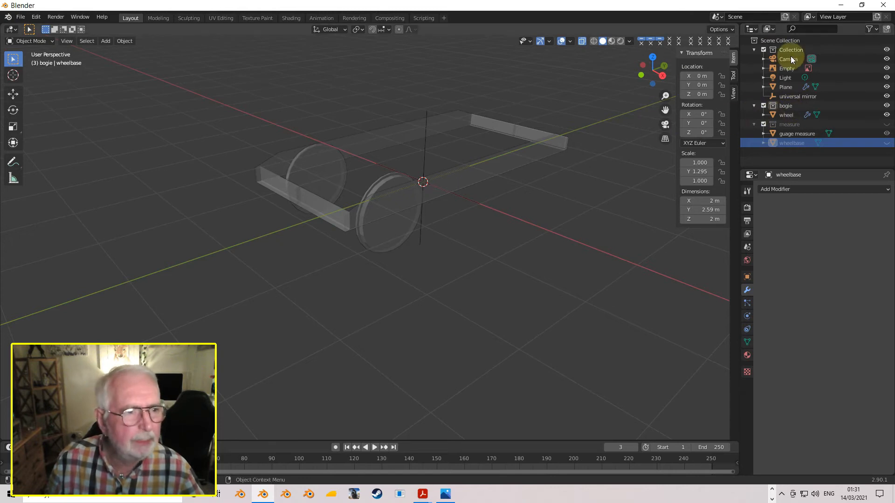
# Step: Rename the Plane object as bogie_frame
pyautogui.click(791, 87)
pyautogui.doubleClick(790, 86)
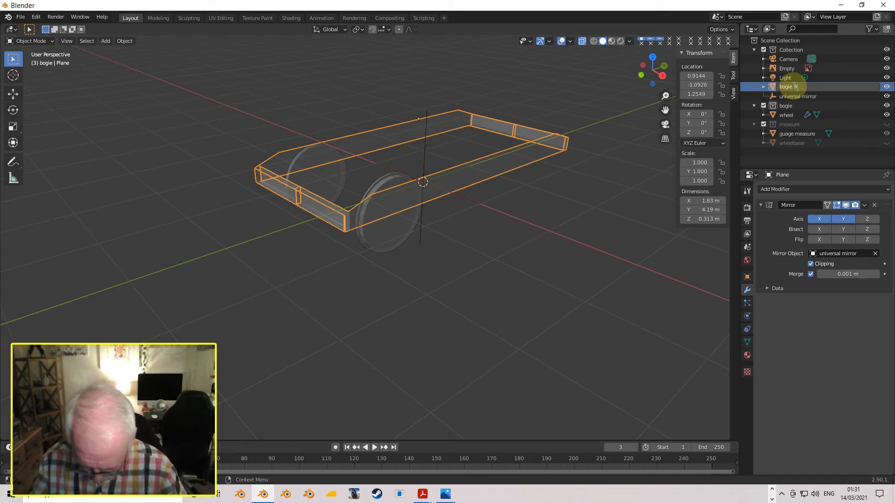
pyautogui.press('Return')
# Step: Delete the selected internal face at the centre of the frame's end beam and return to Object Mode
pyautogui.moveTo(612, 77); pyautogui.dragTo(375, 206, button='middle')
pyautogui.scroll(4, 376, 206)
pyautogui.press('Tab')
pyautogui.scroll(2, 394, 199)
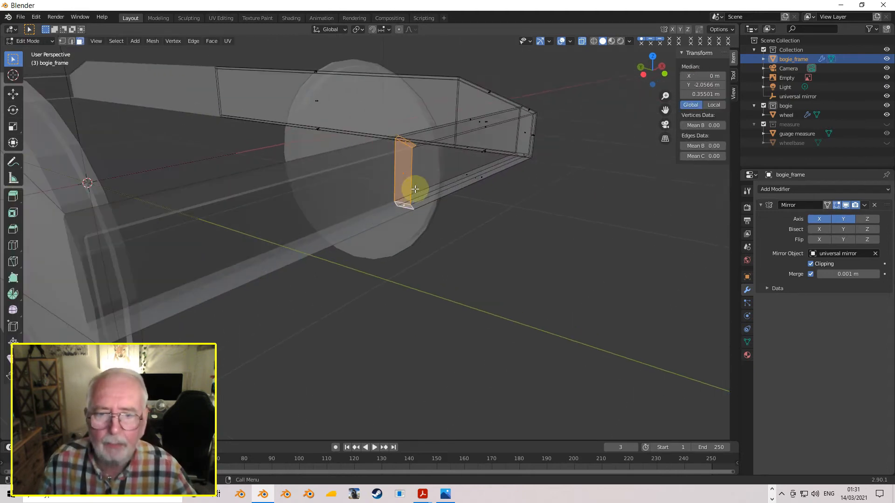
pyautogui.moveTo(406, 169)
pyautogui.mouseDown(button='middle')
pyautogui.moveTo(384, 169)
pyautogui.moveTo(391, 174)
pyautogui.mouseUp(button='middle')
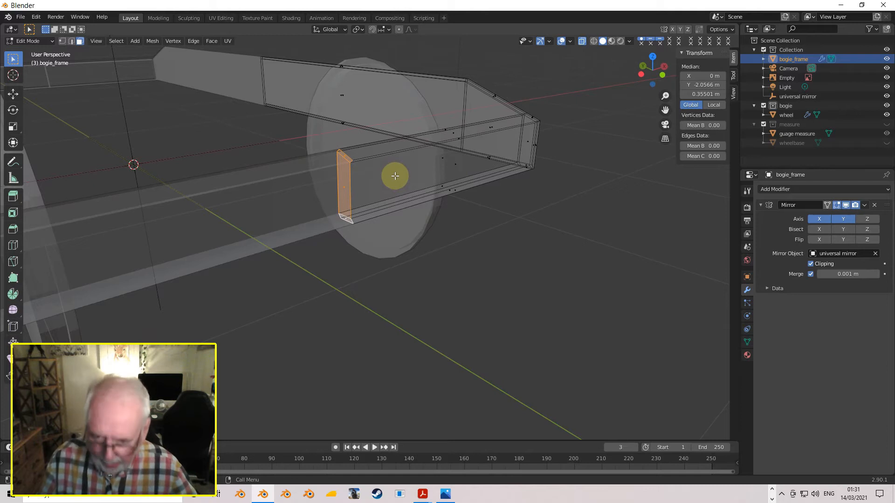
pyautogui.press('x')
pyautogui.click(393, 176)
pyautogui.moveTo(389, 174); pyautogui.dragTo(260, 161, button='middle')
pyautogui.press('Tab')
# Step: Select the bogie_frame object and open its mesh for editing from the outer side
pyautogui.moveTo(342, 173); pyautogui.dragTo(373, 169, button='middle')
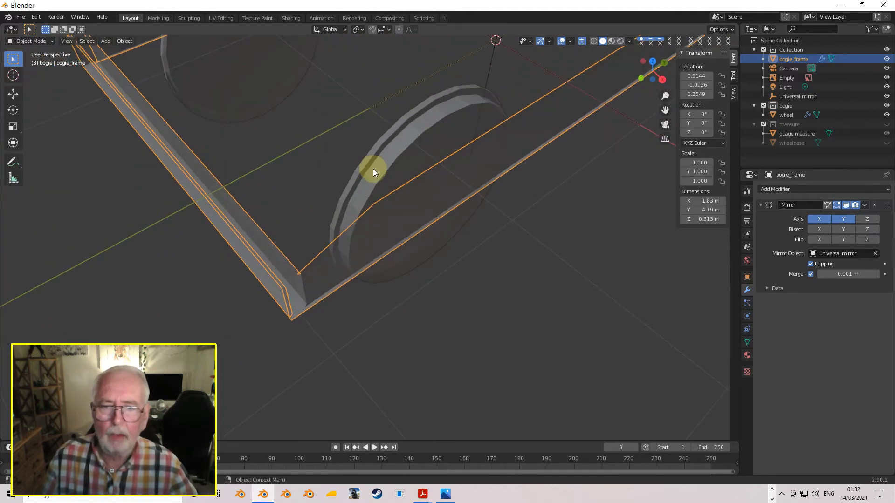
pyautogui.click(377, 168)
pyautogui.scroll(3, 444, 186)
pyautogui.moveTo(444, 185); pyautogui.dragTo(449, 139, button='middle')
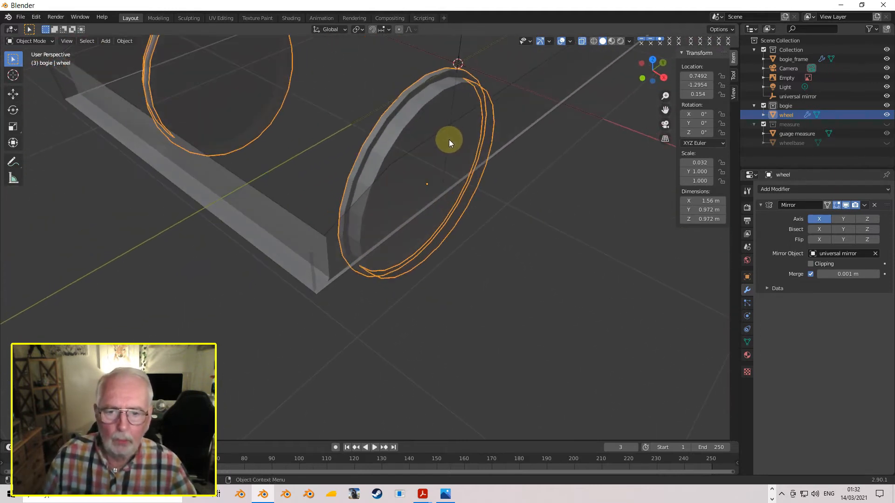
pyautogui.click(436, 142)
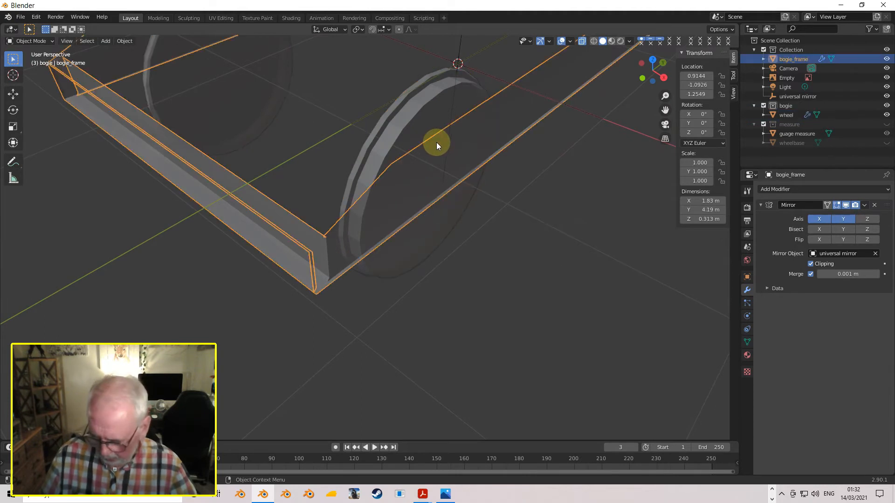
pyautogui.press('Tab')
pyautogui.moveTo(482, 134); pyautogui.dragTo(379, 105, button='middle')
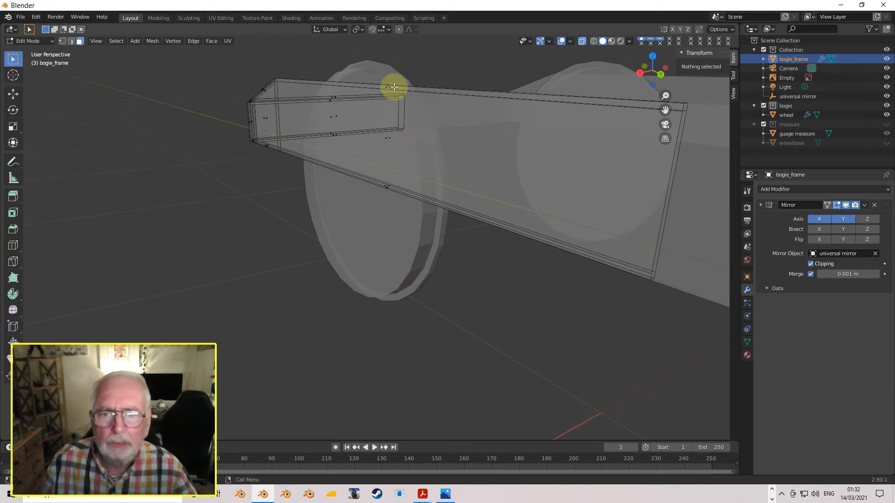
pyautogui.click(382, 86)
pyautogui.keyDown('shift'); pyautogui.click(386, 184); pyautogui.keyUp('shift')
pyautogui.moveTo(385, 184); pyautogui.dragTo(455, 144, button='middle')
pyautogui.click(497, 119)
pyautogui.moveTo(509, 120); pyautogui.dragTo(388, 104, button='middle')
pyautogui.scroll(-2, 387, 104)
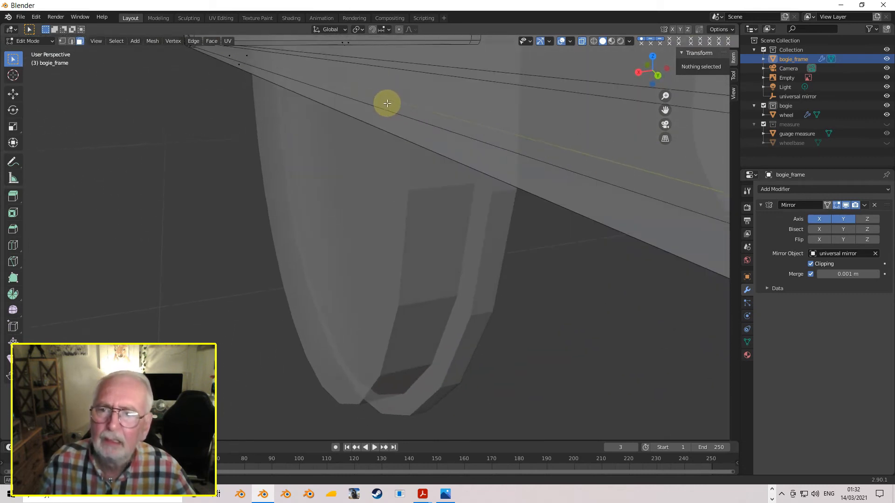
pyautogui.scroll(-4, 386, 102)
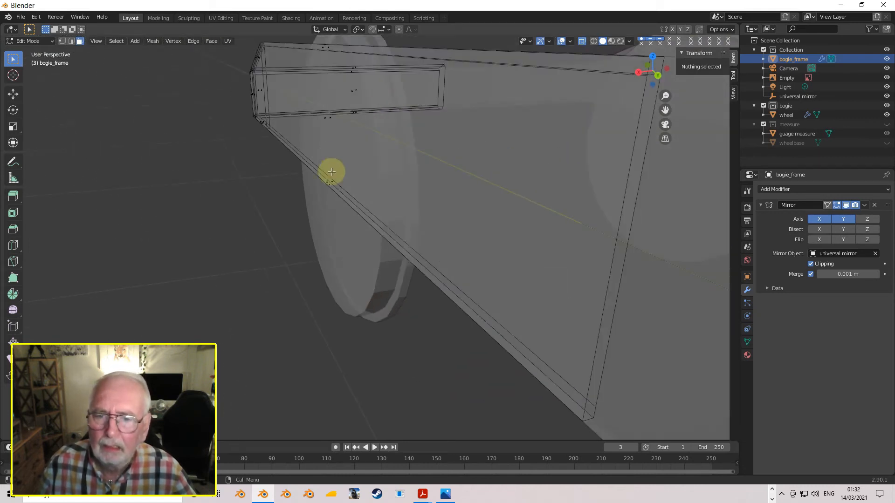
# Step: Extrude the narrow upper and lower outer strips of the side plate's straight section outward along X by about 0.055 m
pyautogui.click(329, 186)
pyautogui.moveTo(325, 172); pyautogui.dragTo(369, 128, button='middle')
pyautogui.click(353, 163)
pyautogui.moveTo(353, 164); pyautogui.dragTo(550, 93, button='middle')
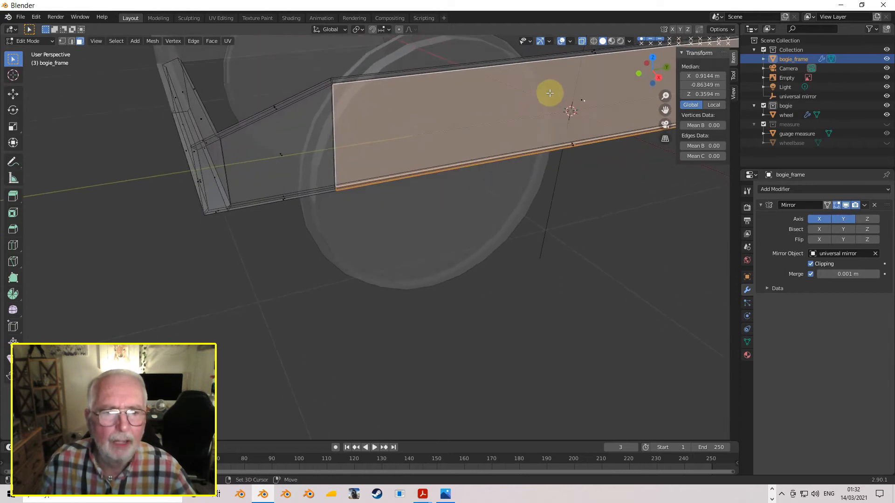
pyautogui.keyDown('shift'); pyautogui.click(588, 101); pyautogui.keyUp('shift')
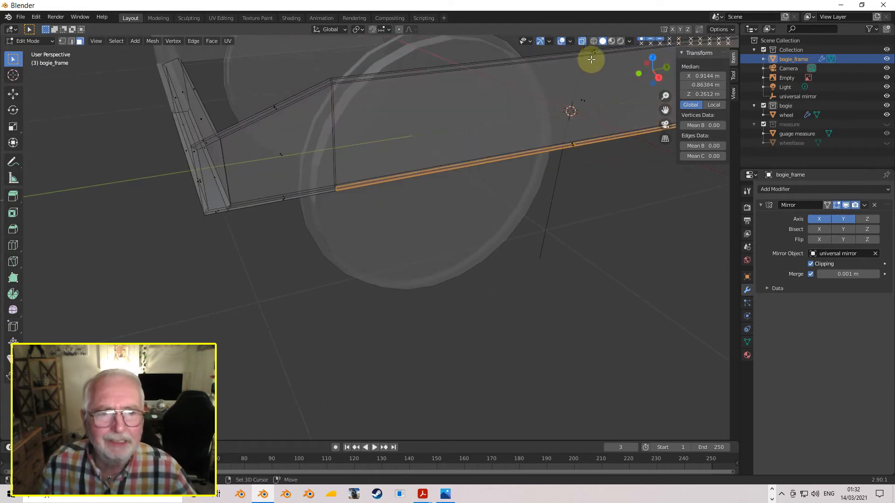
pyautogui.keyDown('shift'); pyautogui.click(595, 53); pyautogui.keyUp('shift')
pyautogui.moveTo(484, 87); pyautogui.dragTo(527, 96, button='middle')
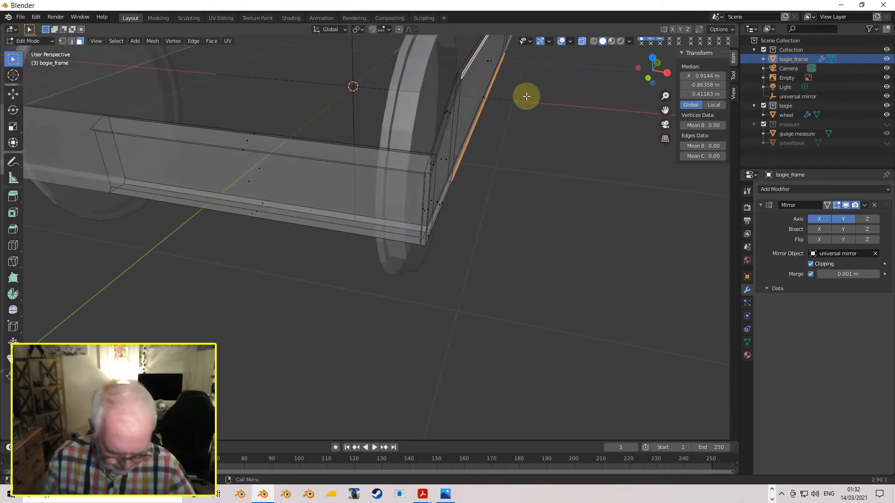
pyautogui.press('KP_7')
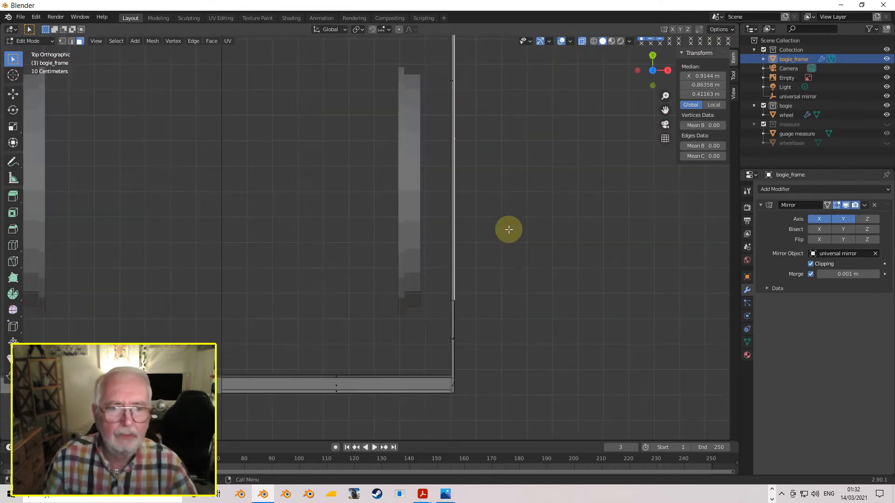
pyautogui.scroll(3, 505, 220)
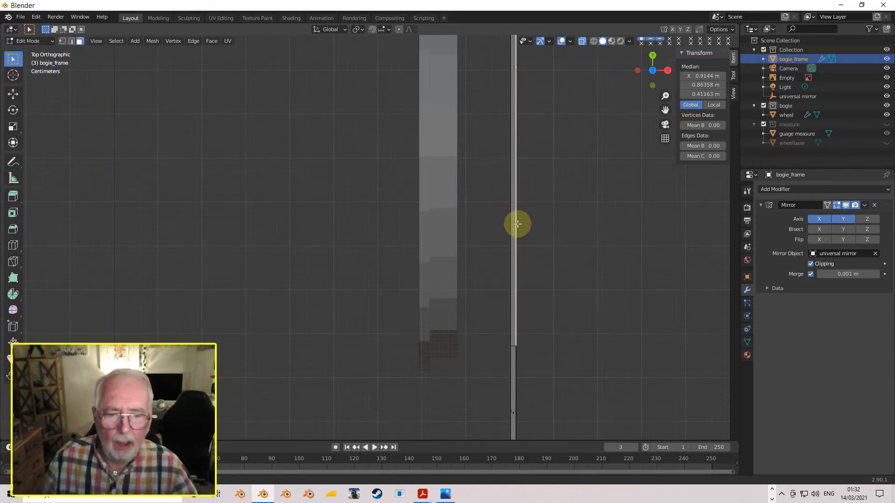
pyautogui.keyDown('shift'); pyautogui.moveTo(516, 220); pyautogui.dragTo(415, 218, button='middle'); pyautogui.keyUp('shift')
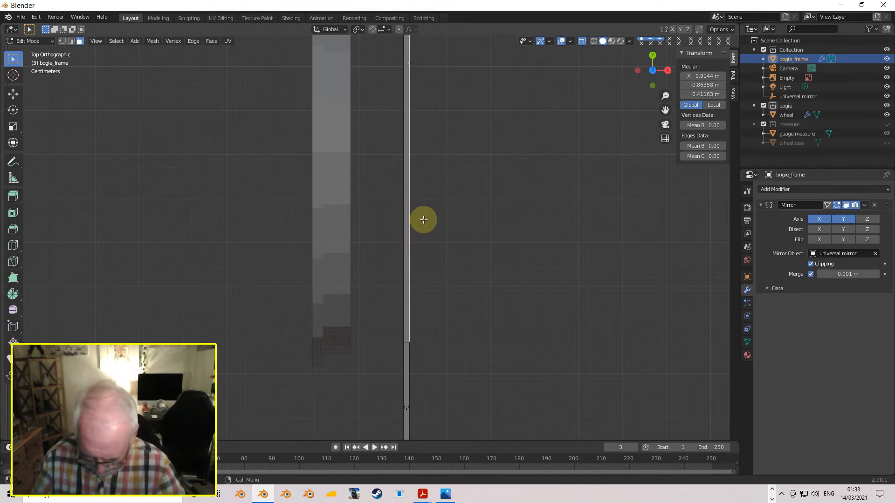
pyautogui.press('e')
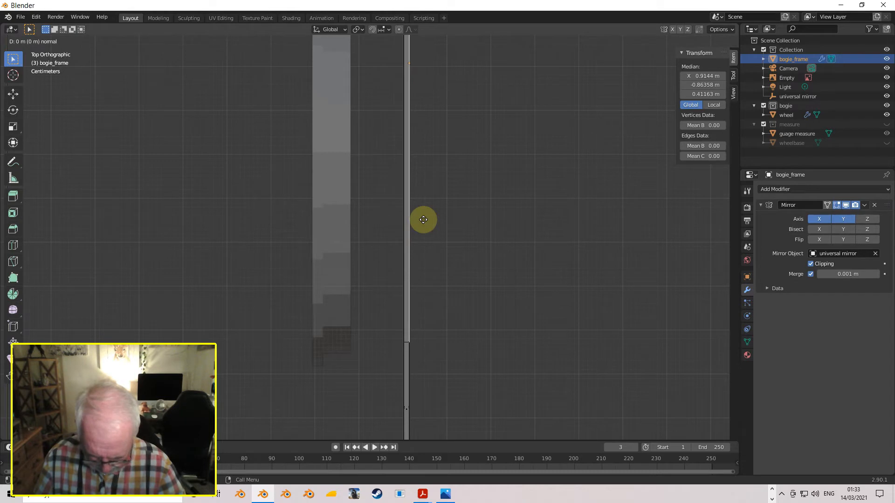
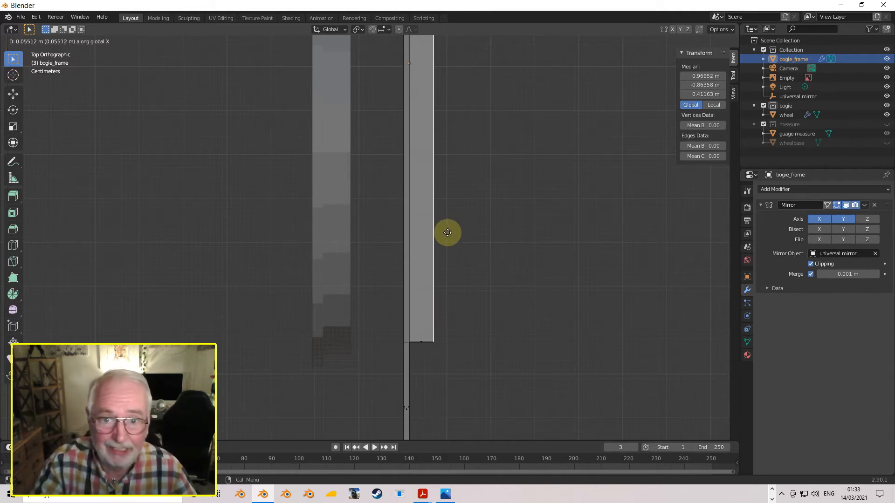
pyautogui.click(447, 232)
# Step: Add a cube in Object Mode as a measuring block and set its X dimension to 3 in
pyautogui.moveTo(457, 232); pyautogui.dragTo(469, 174, button='middle')
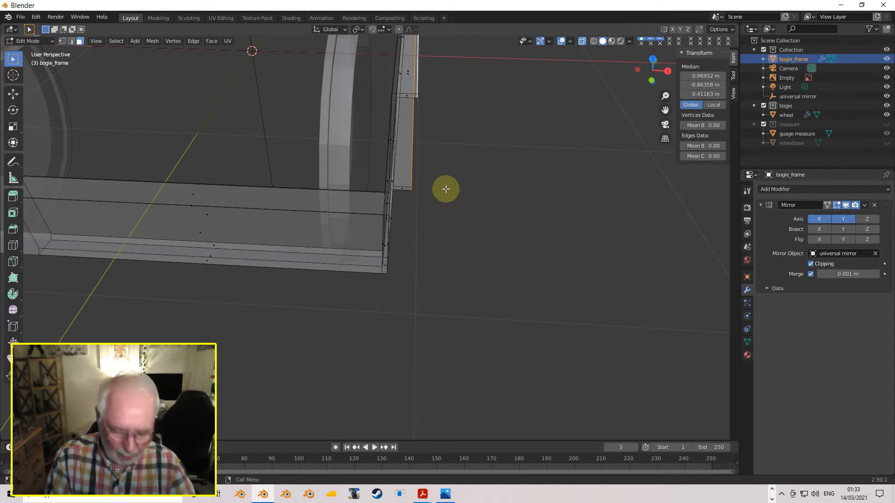
pyautogui.press('KP_7')
pyautogui.scroll(-3, 444, 189)
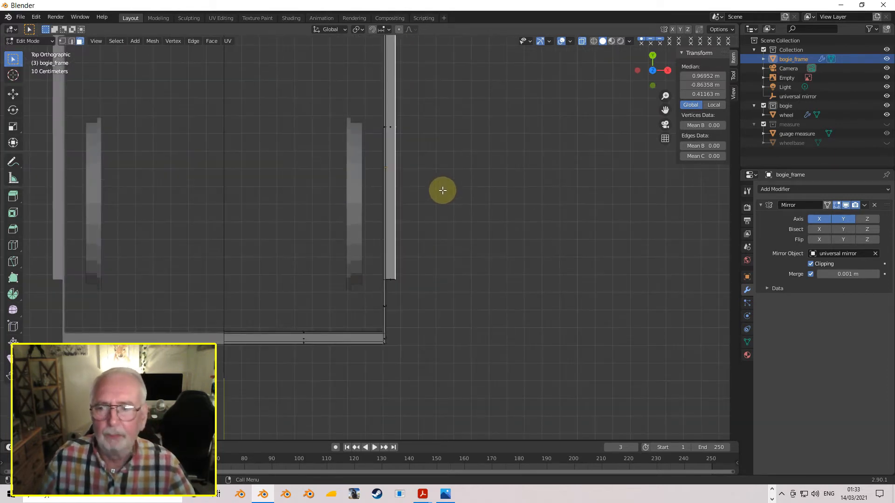
pyautogui.scroll(-2, 296, 186)
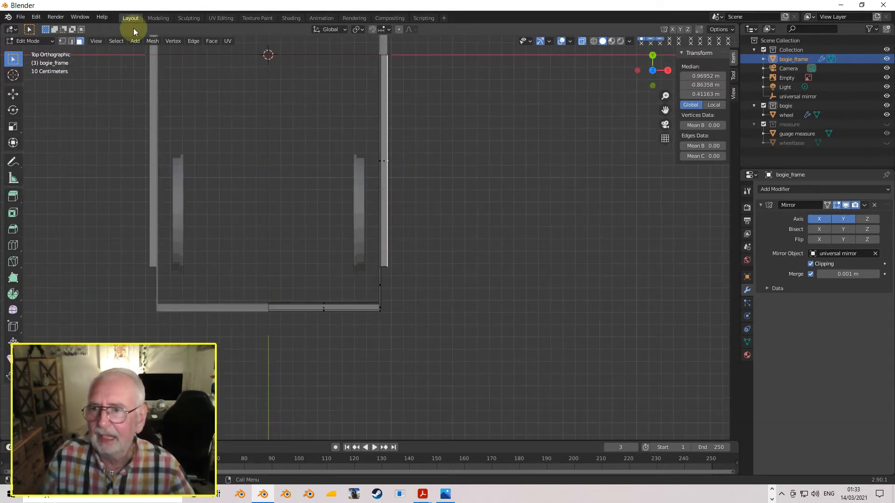
pyautogui.press('Tab')
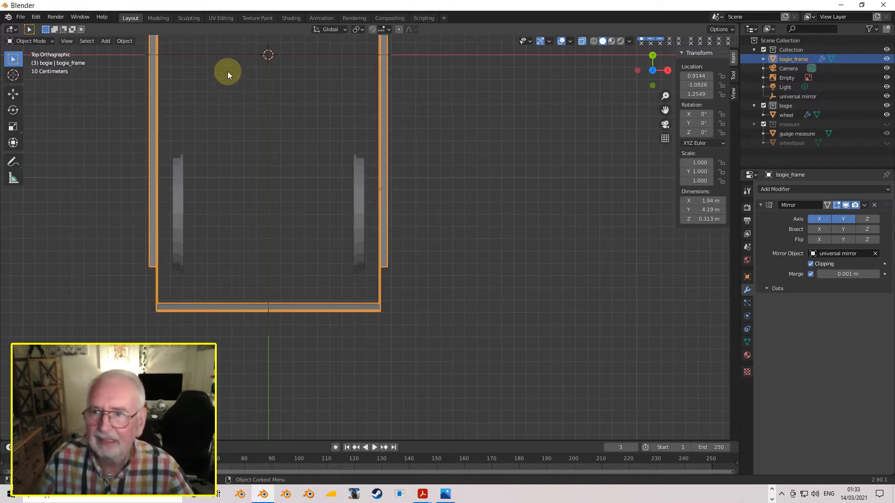
pyautogui.click(107, 41)
pyautogui.moveTo(109, 50)
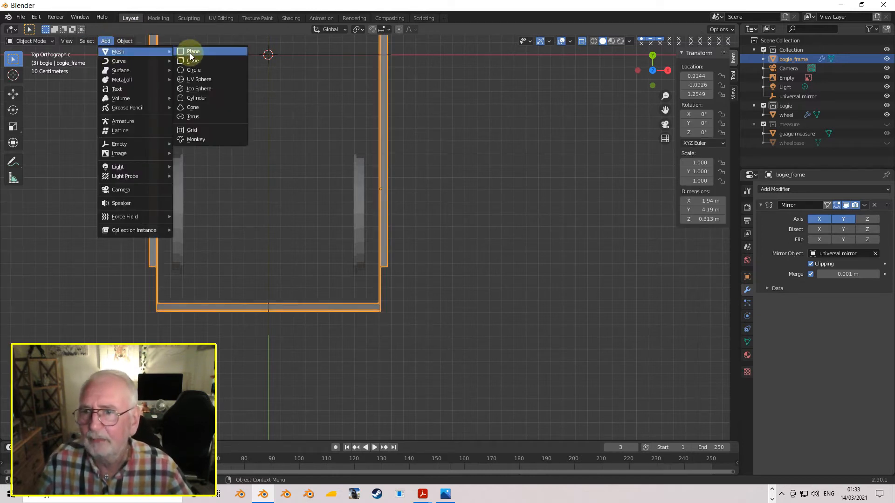
pyautogui.click(190, 59)
pyautogui.click(703, 200)
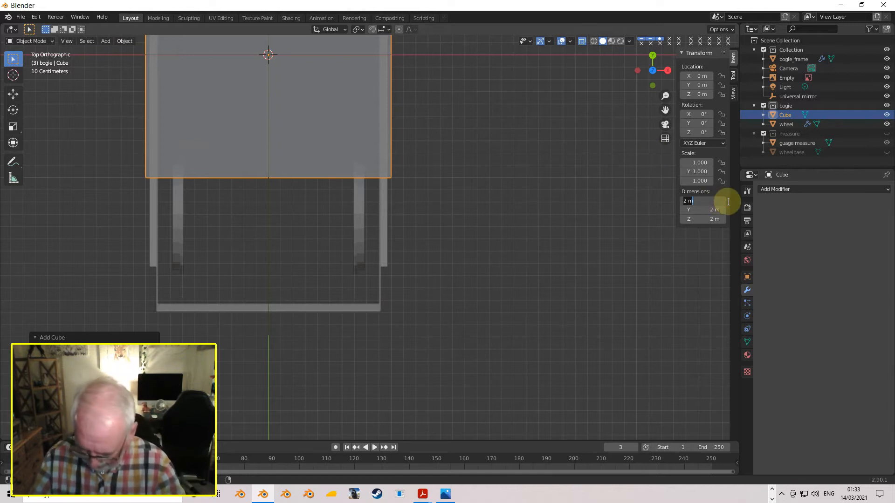
pyautogui.write('3in')
pyautogui.press('Return')
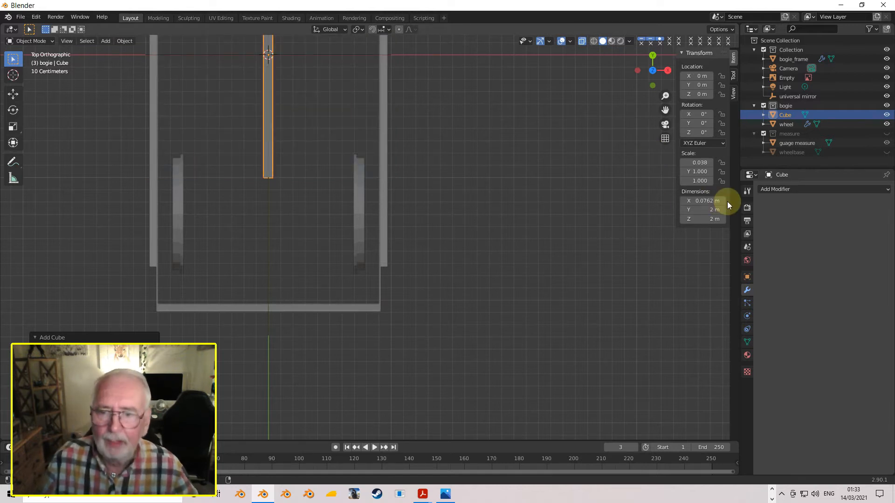
# Step: Move the 3-inch cube along X onto the frame's side flange, to about 0.956 m
pyautogui.scroll(3, 360, 138)
pyautogui.keyDown('shift'); pyautogui.moveTo(281, 146); pyautogui.dragTo(295, 280, button='middle'); pyautogui.keyUp('shift')
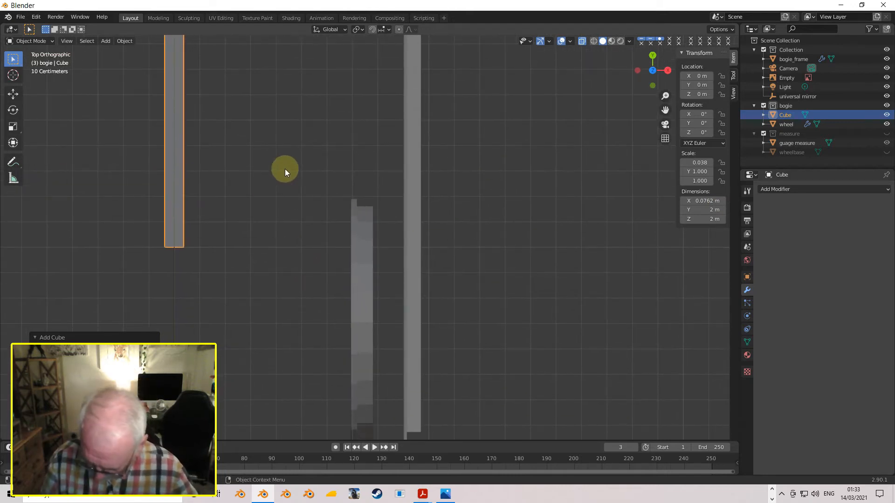
pyautogui.press('g')
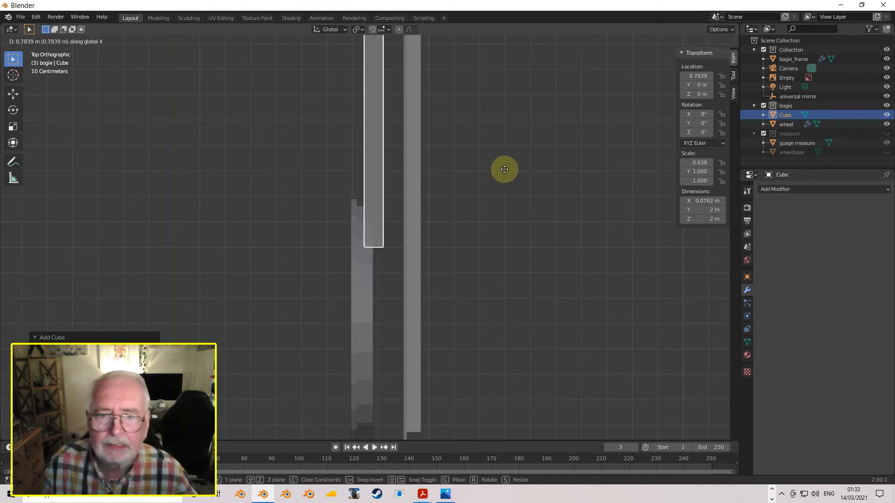
pyautogui.click(525, 173)
# Step: Fine-position the 3-inch cube along X at about 0.9525 m, with its inner side flush with the side plate's outer face
pyautogui.scroll(8, 523, 171)
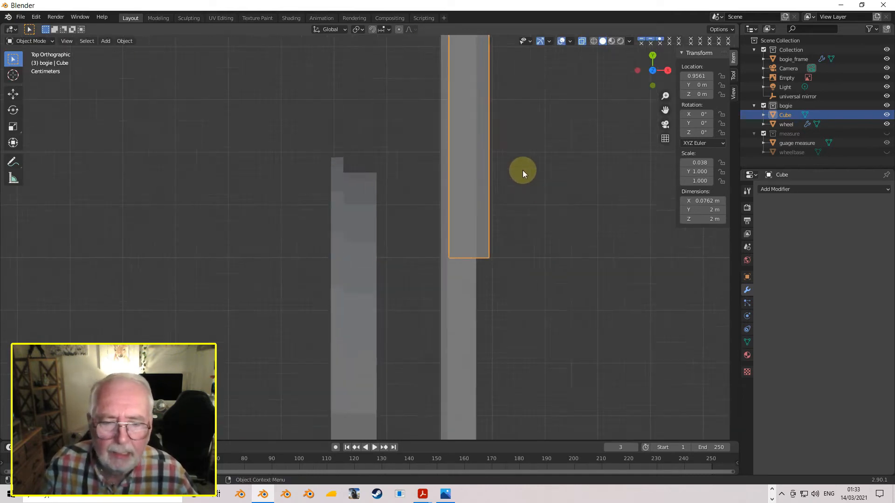
pyautogui.keyDown('shift'); pyautogui.moveTo(565, 168); pyautogui.dragTo(449, 134, button='middle'); pyautogui.keyUp('shift')
pyautogui.scroll(4, 507, 177)
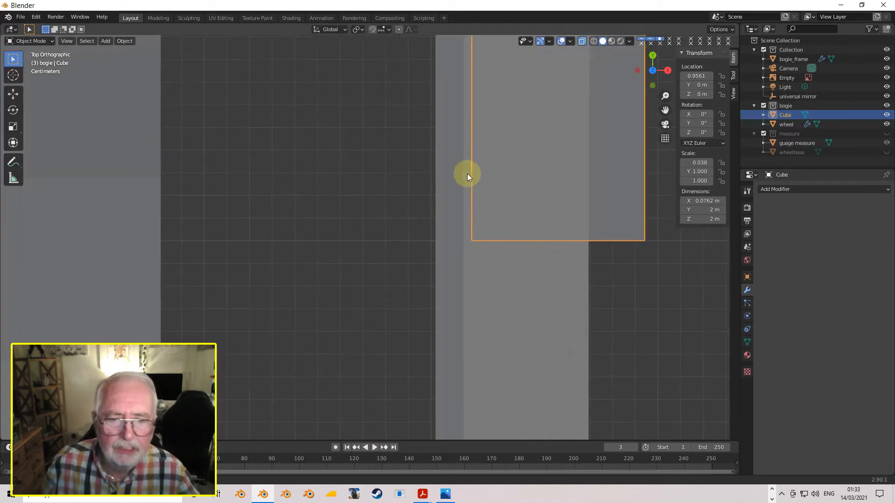
pyautogui.scroll(3, 467, 173)
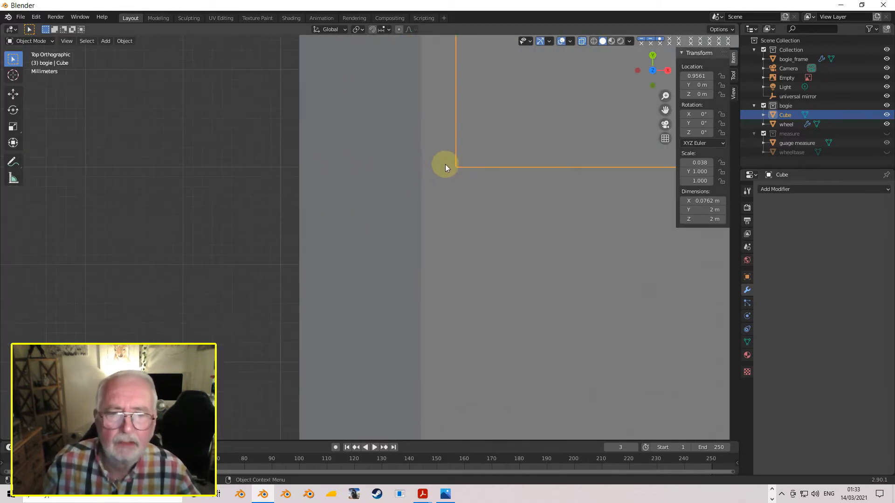
pyautogui.scroll(3, 445, 164)
pyautogui.keyDown('shift'); pyautogui.moveTo(529, 149); pyautogui.dragTo(480, 280, button='middle'); pyautogui.keyUp('shift')
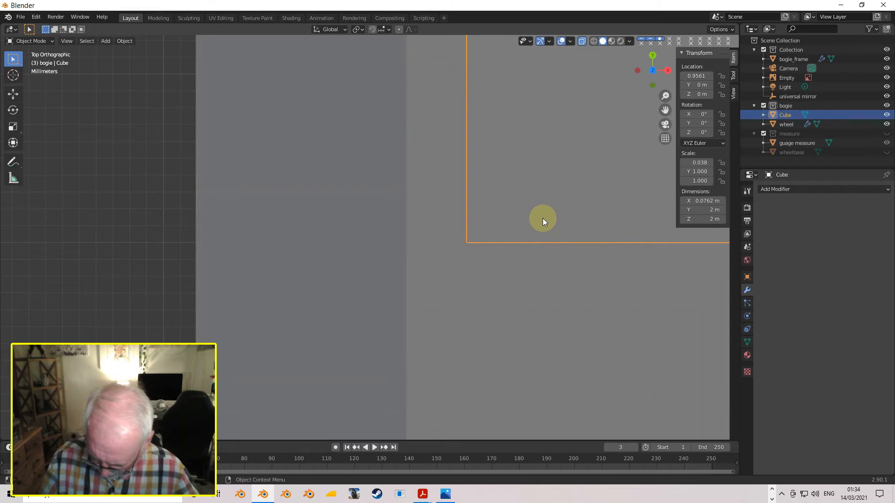
pyautogui.press('g')
pyautogui.press('x')
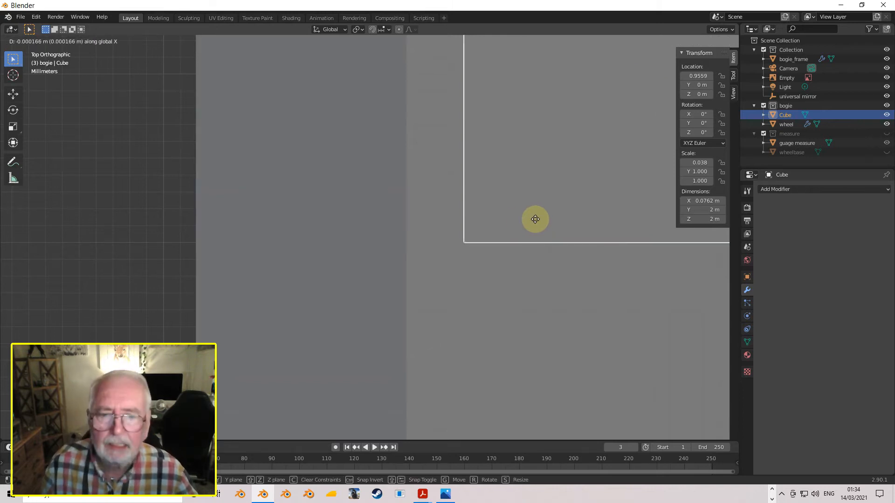
pyautogui.click(483, 225)
# Step: Move the frame's selected outer flange faces about 0.019 m along X, flush with the 3-inch cube's outer side
pyautogui.scroll(-20, 489, 223)
pyautogui.moveTo(492, 224); pyautogui.dragTo(435, 158, button='middle')
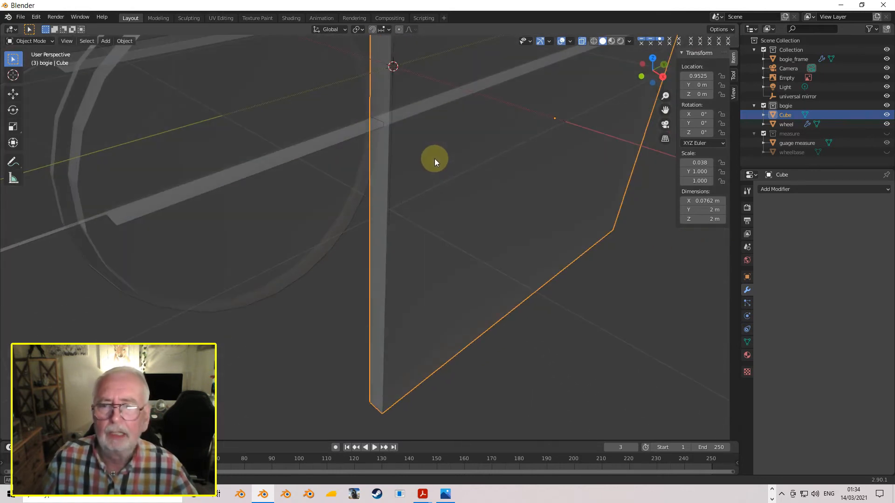
pyautogui.click(152, 105)
pyautogui.moveTo(202, 108); pyautogui.dragTo(270, 127, button='middle')
pyautogui.press('Tab')
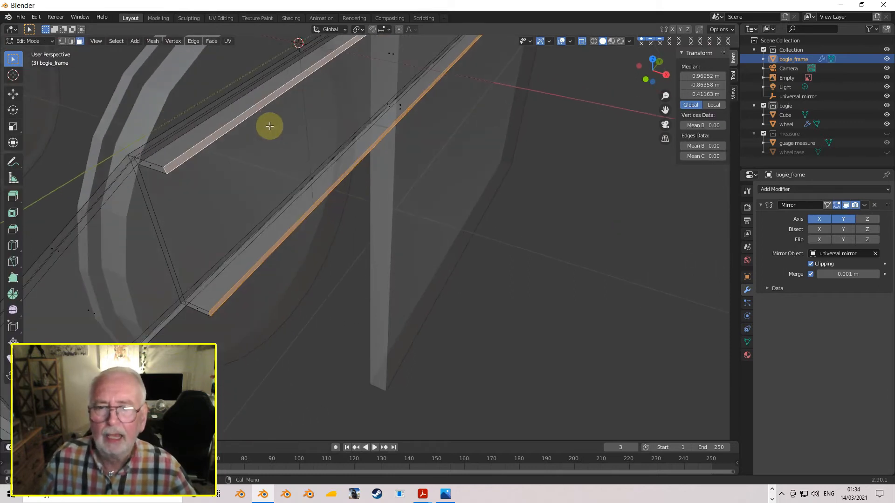
pyautogui.press('KP_7')
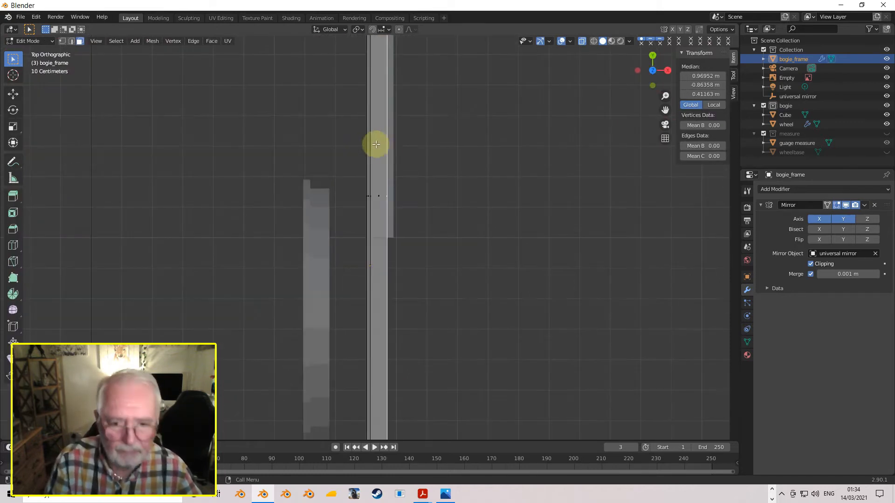
pyautogui.scroll(2, 409, 147)
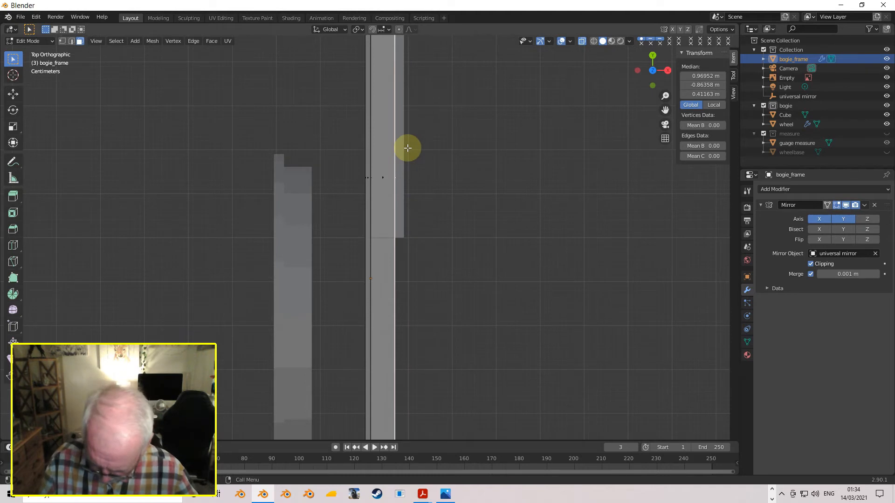
pyautogui.press('g')
pyautogui.press('x')
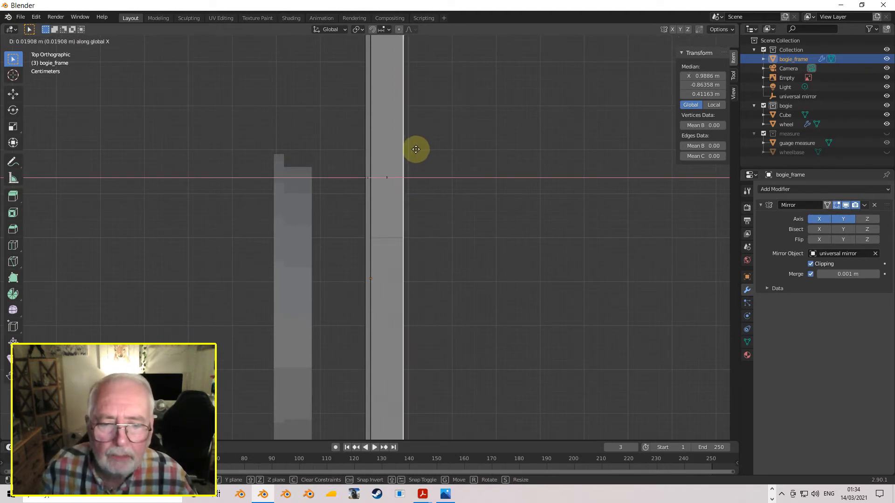
pyautogui.click(416, 149)
pyautogui.scroll(-5, 415, 149)
pyautogui.moveTo(443, 176)
pyautogui.mouseDown(button='middle')
pyautogui.moveTo(370, 132)
pyautogui.moveTo(443, 186)
pyautogui.mouseUp(button='middle')
pyautogui.press('Tab')
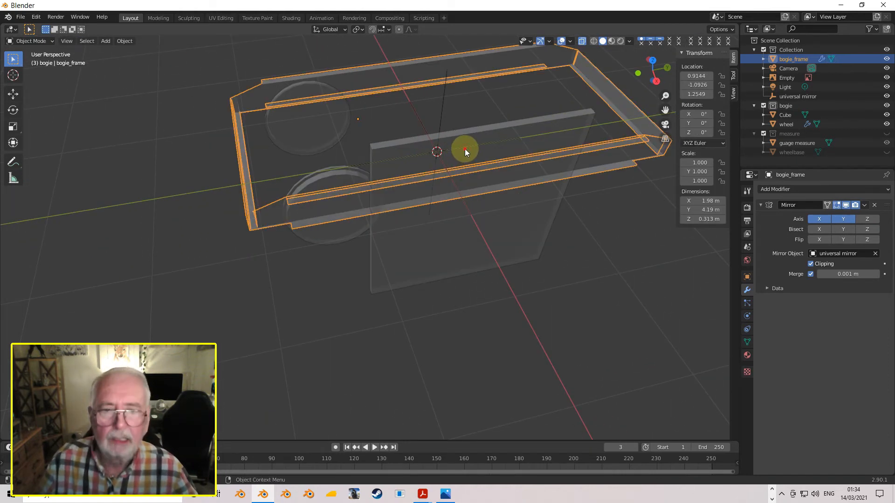
# Step: Move the measuring cube into the measure collection and rename it 3in
pyautogui.click(465, 148)
pyautogui.click(466, 135)
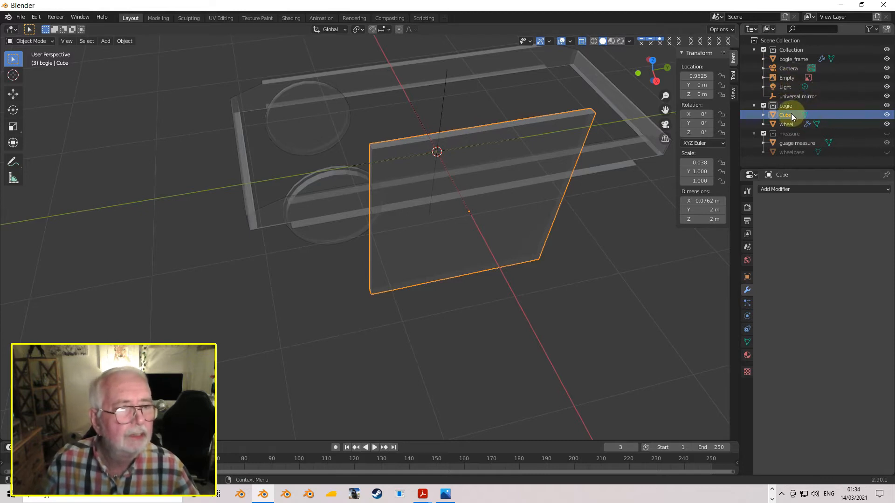
pyautogui.moveTo(789, 115); pyautogui.dragTo(788, 141)
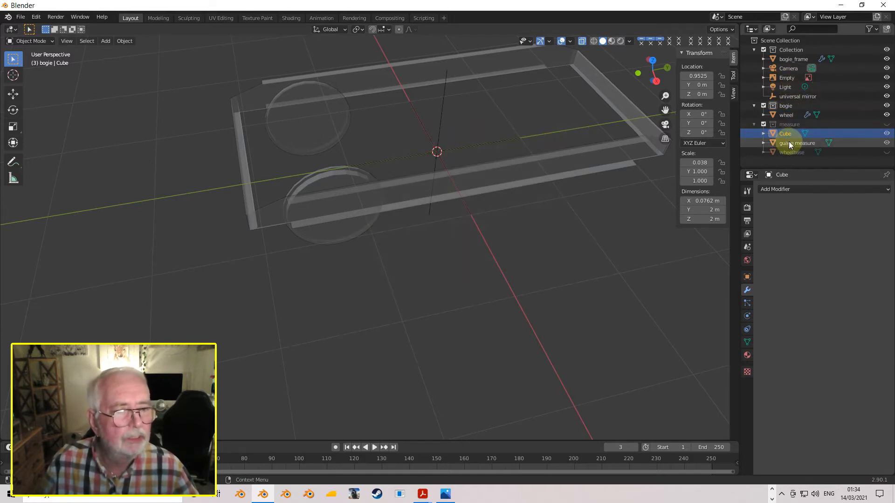
pyautogui.doubleClick(785, 133)
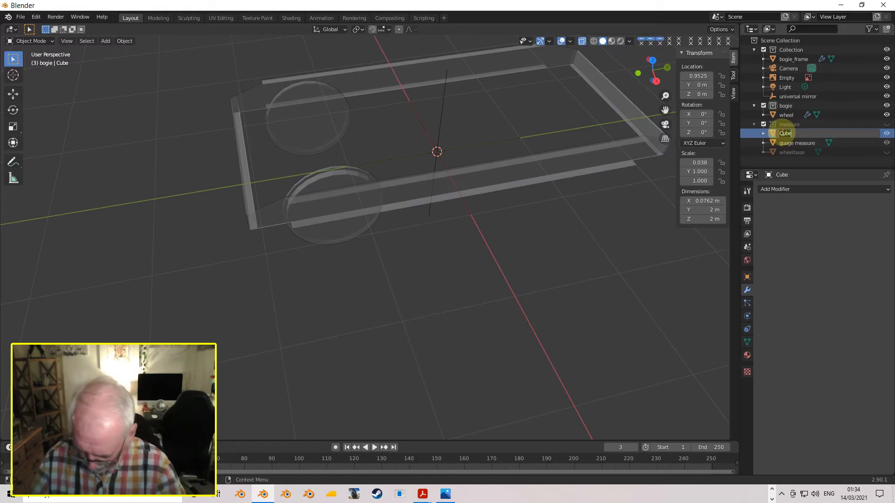
pyautogui.write('3in')
pyautogui.press('Return')
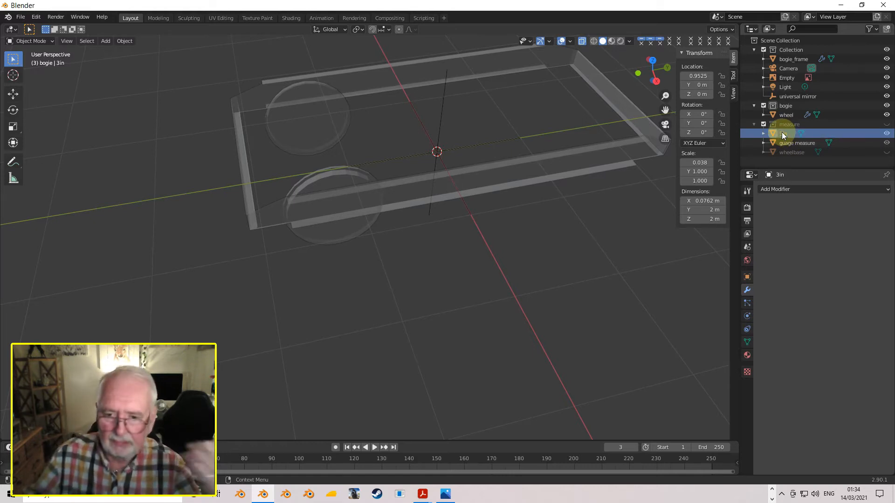
# Step: Turn off X-ray display and inspect the flanged frame and wheels as solid surfaces
pyautogui.moveTo(550, 157); pyautogui.dragTo(468, 151, button='middle')
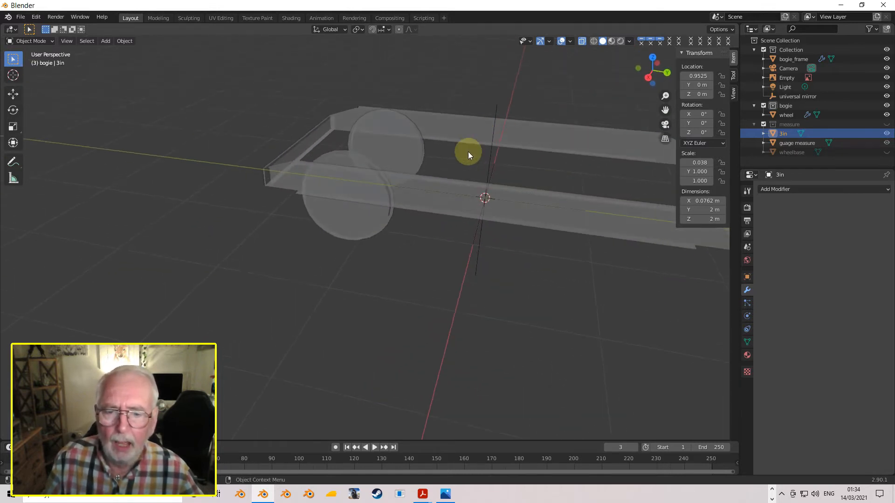
pyautogui.scroll(3, 416, 191)
pyautogui.moveTo(254, 159); pyautogui.dragTo(321, 182, button='middle')
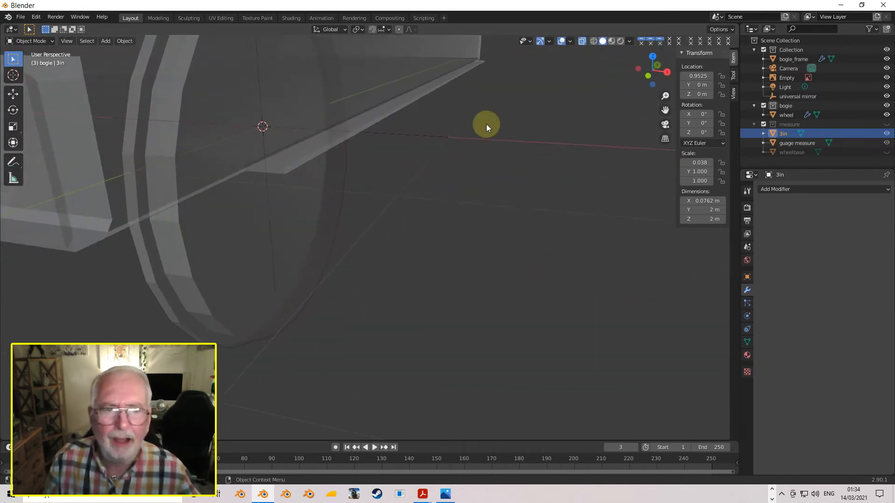
pyautogui.click(583, 41)
pyautogui.moveTo(457, 103); pyautogui.dragTo(371, 164, button='middle')
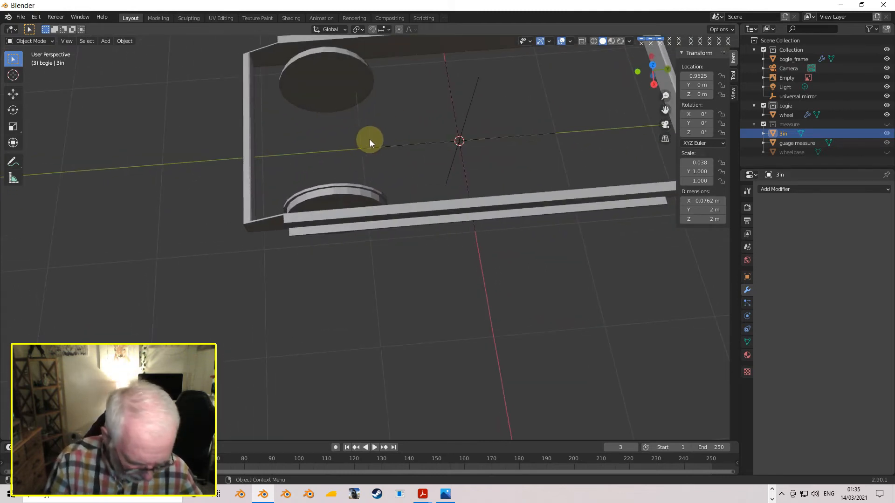
# Step: Snap the 3D cursor to the centre of the wheel
pyautogui.click(350, 196)
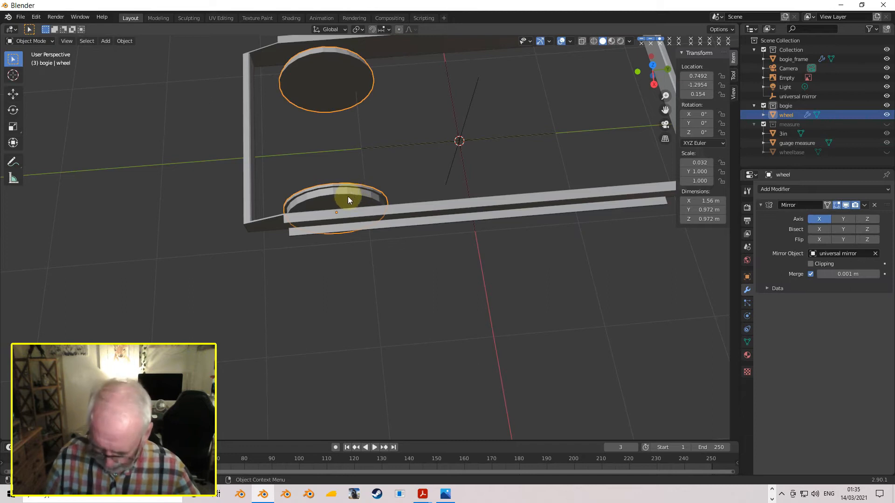
pyautogui.press('KP_3')
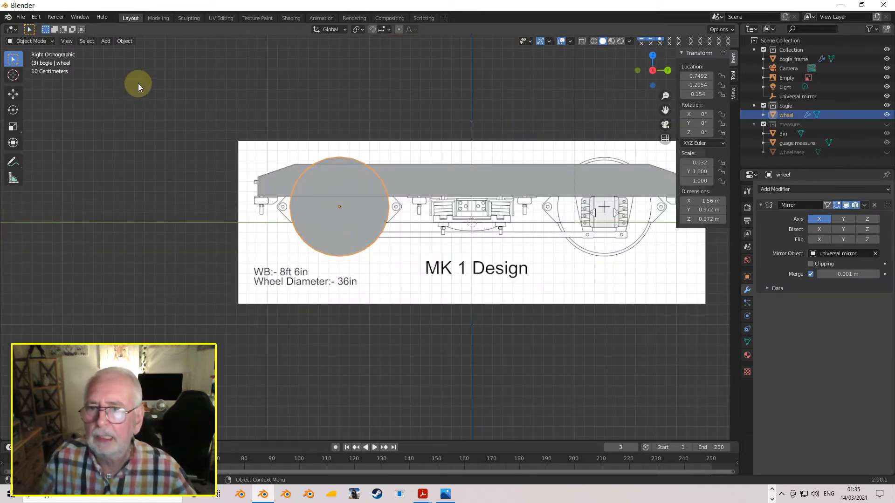
pyautogui.click(124, 41)
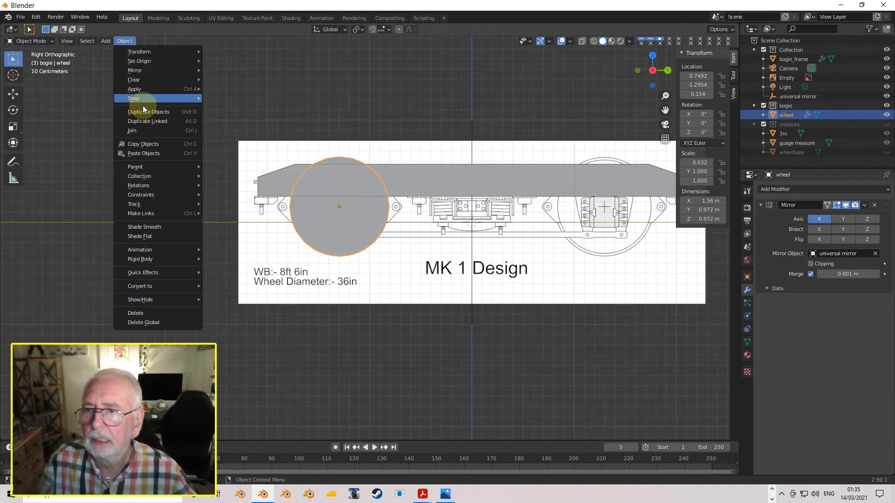
pyautogui.moveTo(168, 99)
pyautogui.click(236, 140)
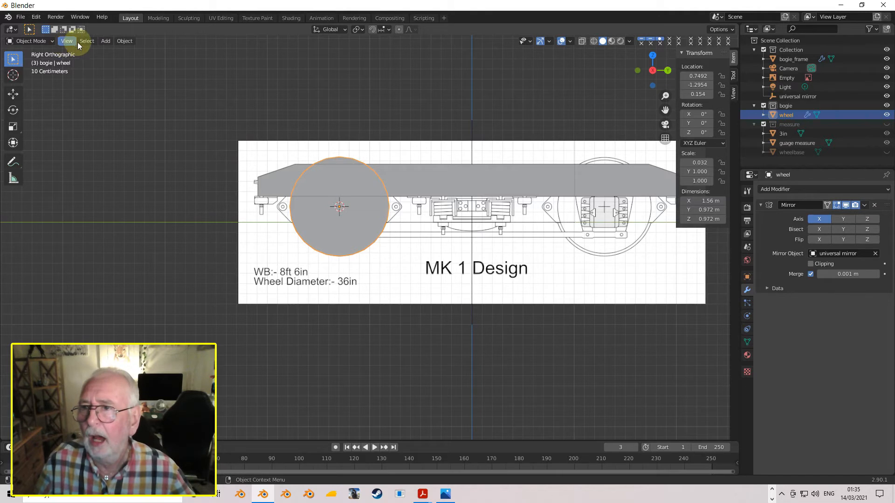
# Step: Add an 18-vertex cylinder at the wheel centre and rotate it 90° about Y to form an axle
pyautogui.click(105, 42)
pyautogui.moveTo(148, 56)
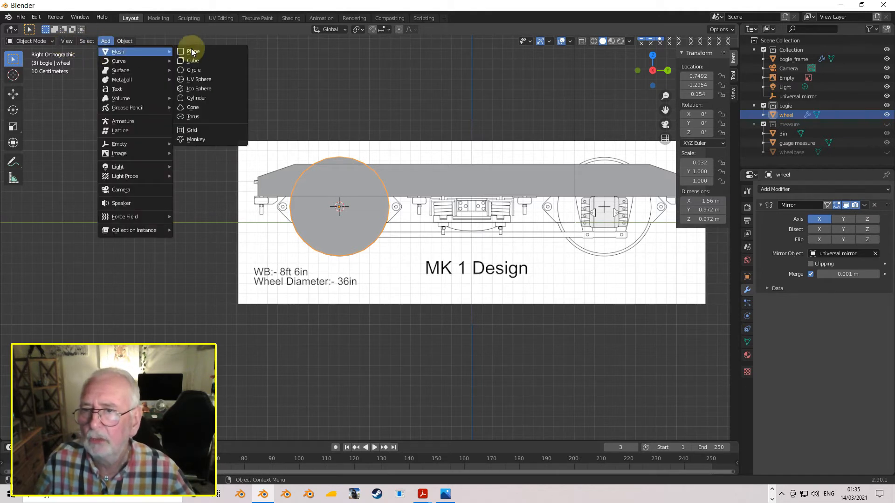
pyautogui.click(202, 96)
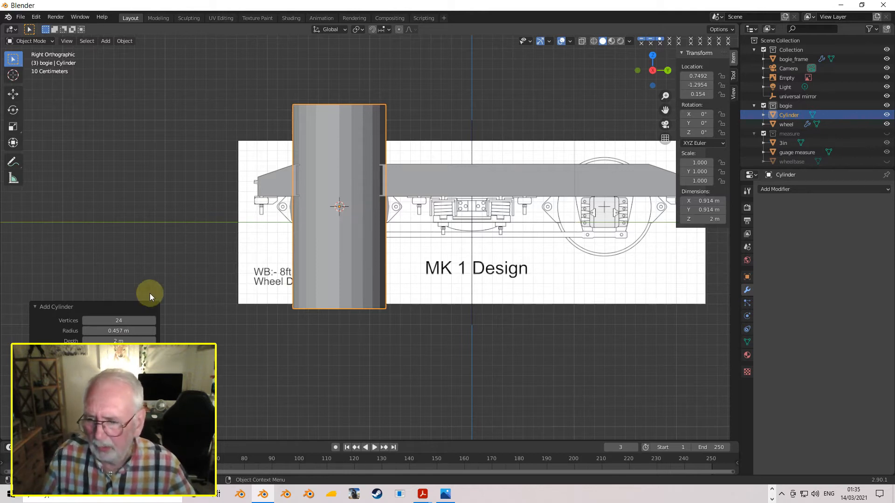
pyautogui.click(118, 320)
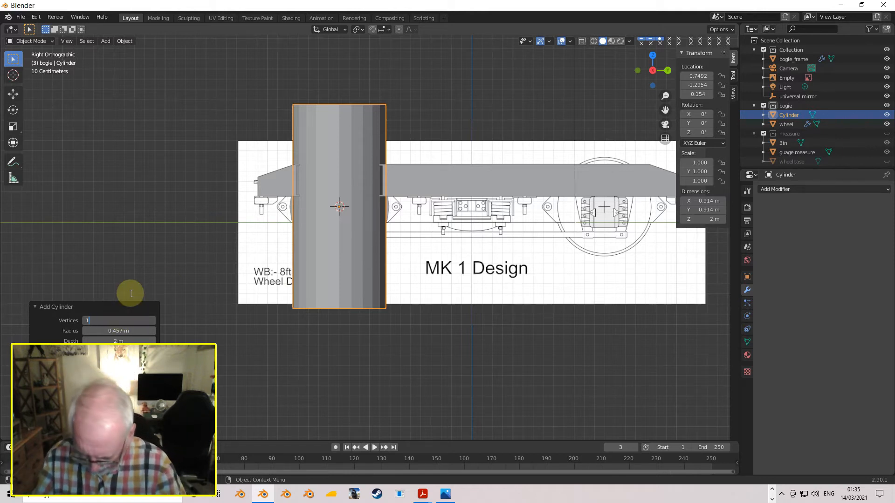
pyautogui.press('Return')
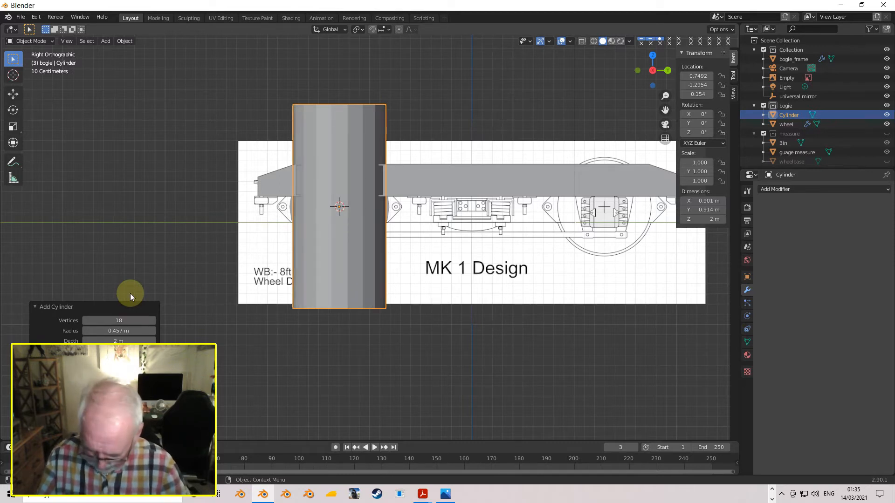
pyautogui.write('ry90')
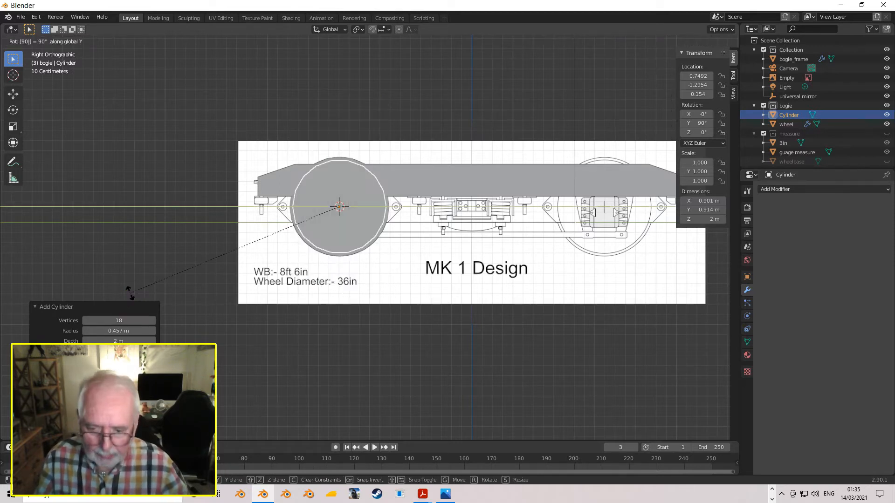
pyautogui.press('Return')
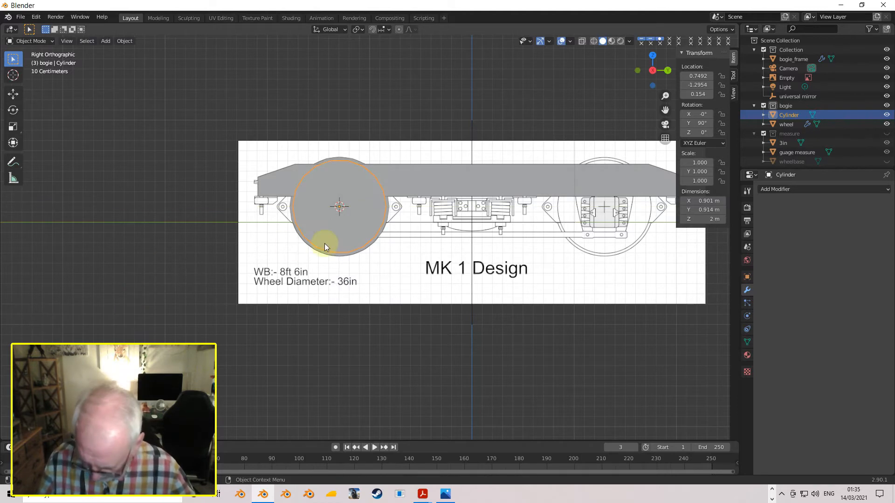
# Step: Scale the axle cylinder down uniformly to about 0.178 and centre it between the wheels at X location 0 m
pyautogui.press('s')
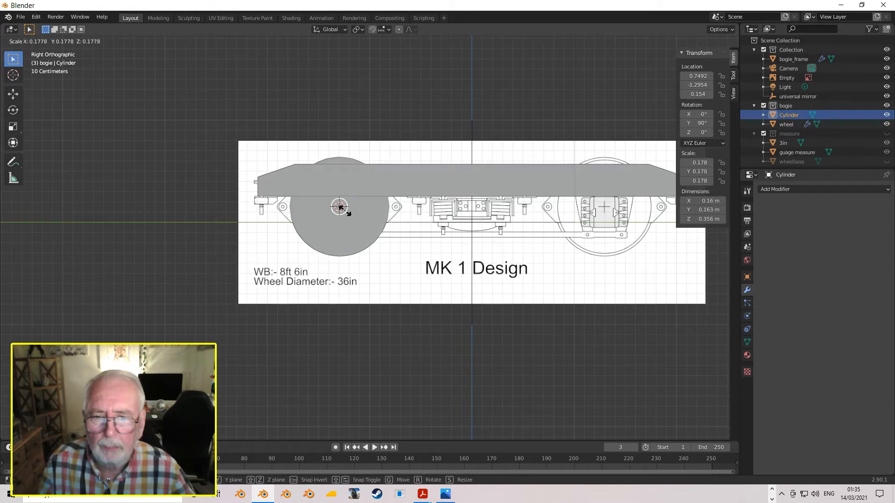
pyautogui.click(339, 207)
pyautogui.moveTo(343, 208); pyautogui.dragTo(373, 245, button='middle')
pyautogui.moveTo(449, 250); pyautogui.dragTo(452, 213, button='middle')
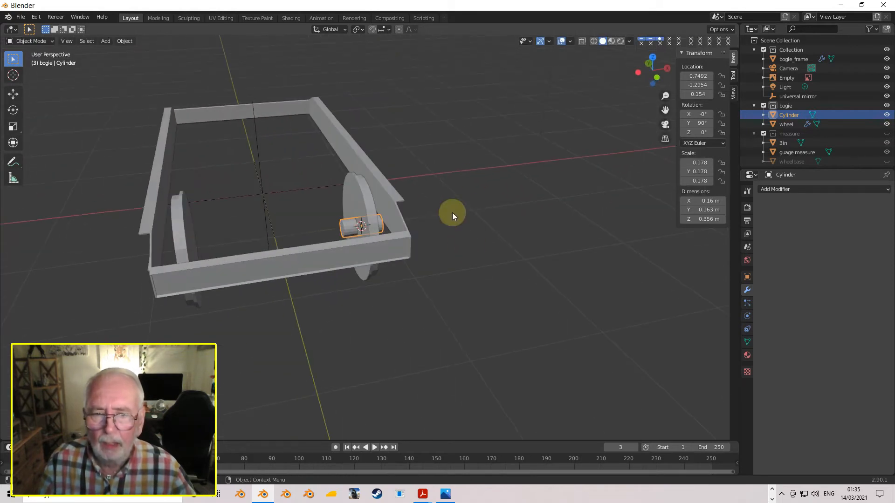
pyautogui.click(692, 76)
pyautogui.write('0')
pyautogui.press('Return')
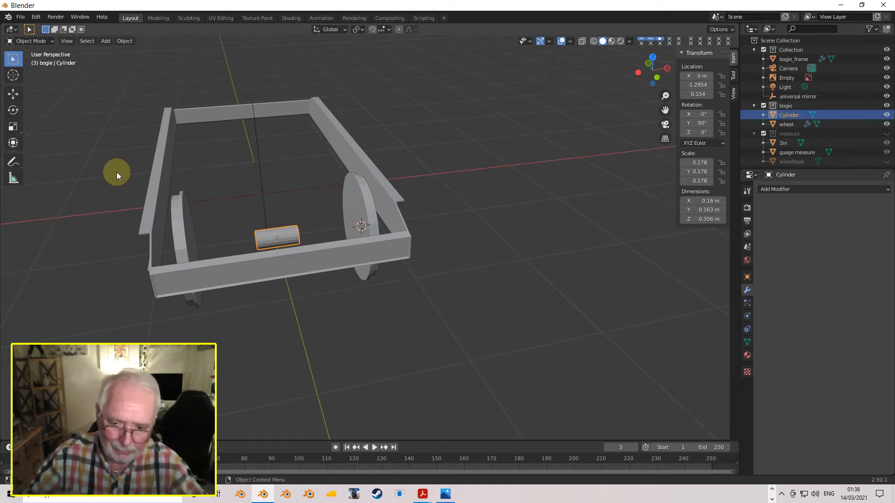
# Step: Apply the rotation and scale of the axle cylinder
pyautogui.press('KP_7')
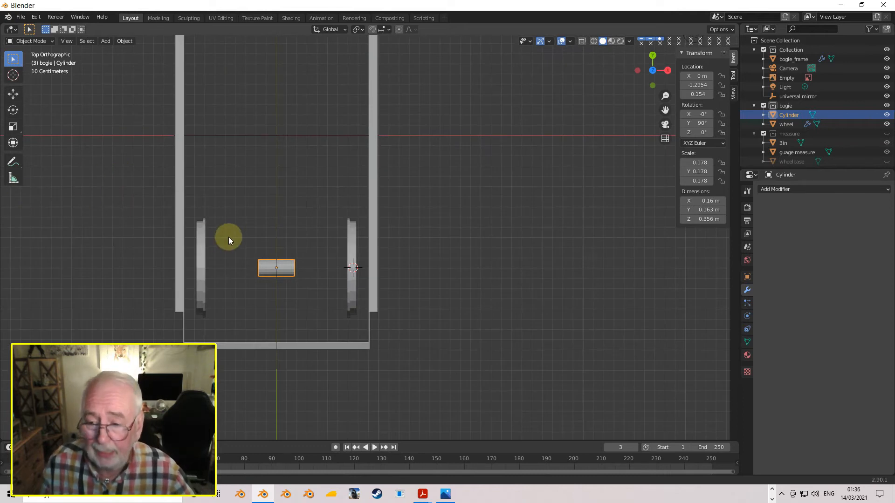
pyautogui.keyDown('shift'); pyautogui.moveTo(228, 236); pyautogui.dragTo(242, 208, button='middle'); pyautogui.keyUp('shift')
pyautogui.scroll(2, 280, 231)
pyautogui.keyDown('shift'); pyautogui.moveTo(283, 230); pyautogui.dragTo(370, 194, button='middle'); pyautogui.keyUp('shift')
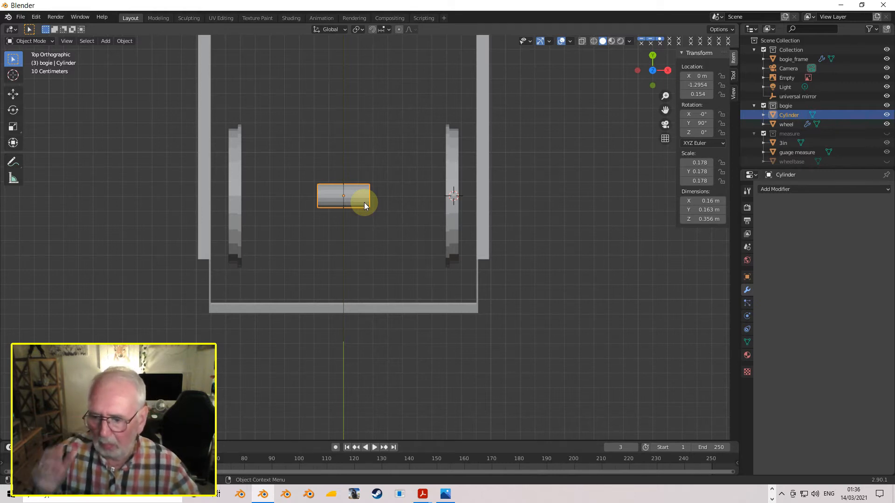
pyautogui.click(708, 201)
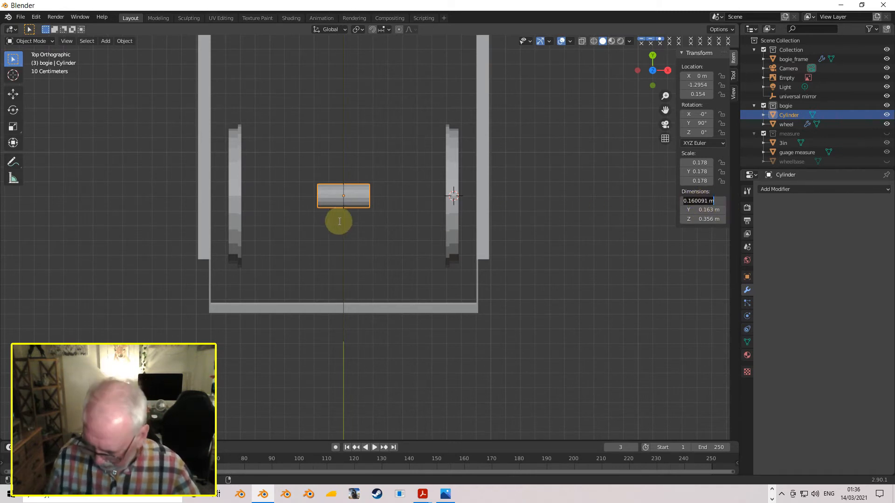
pyautogui.press('Return')
pyautogui.hotkey('ctrl', 'a')
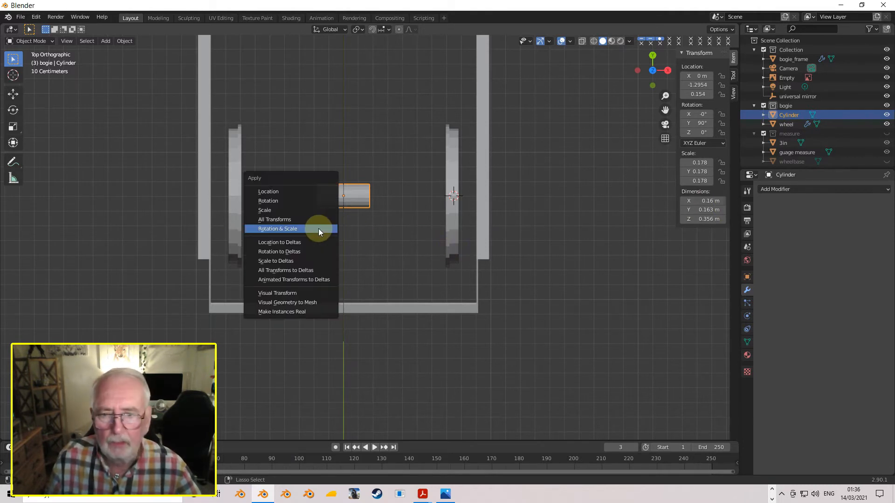
pyautogui.click(286, 232)
# Step: Set the axle cylinder's X dimension to 86 in
pyautogui.click(701, 201)
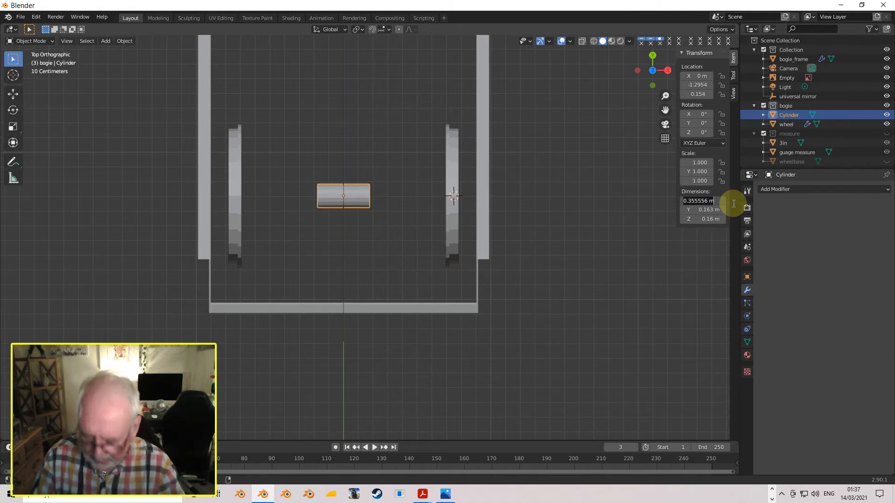
pyautogui.write('86in')
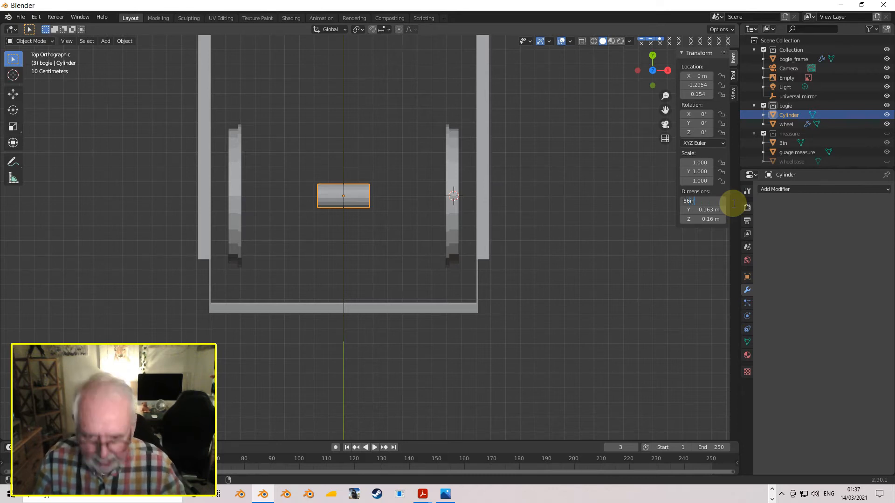
pyautogui.press('Return')
# Step: Examine how the axle passes through the wheels, and compare it with the drawing in side view
pyautogui.moveTo(594, 272); pyautogui.dragTo(569, 180, button='middle')
pyautogui.moveTo(526, 204); pyautogui.dragTo(398, 217, button='middle')
pyautogui.moveTo(311, 225); pyautogui.dragTo(431, 226, button='middle')
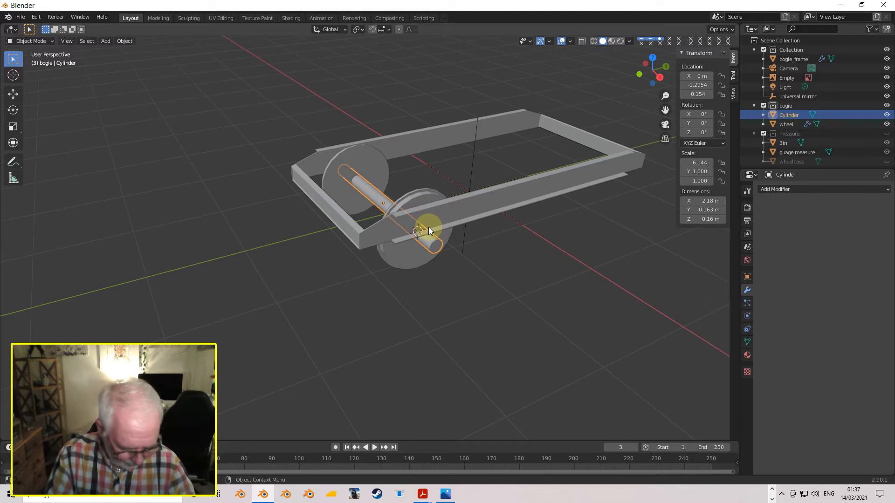
pyautogui.press('KP_3')
pyautogui.scroll(3, 458, 237)
pyautogui.scroll(-3, 461, 237)
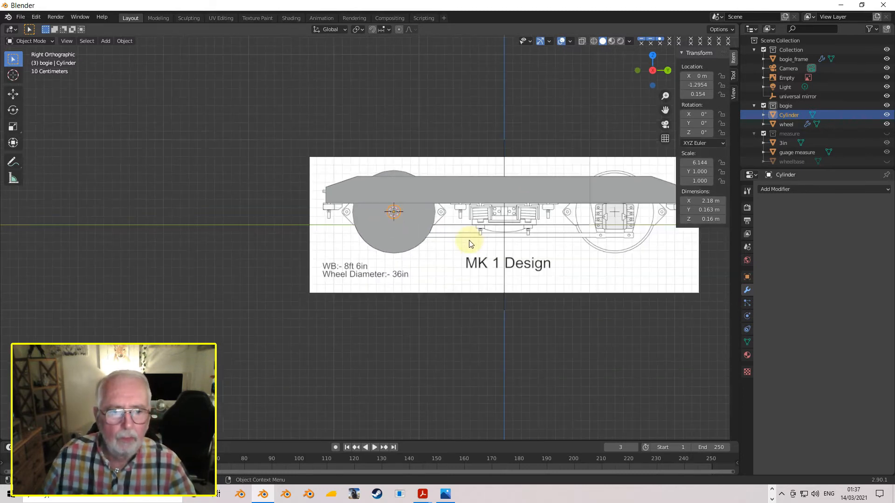
pyautogui.scroll(3, 471, 241)
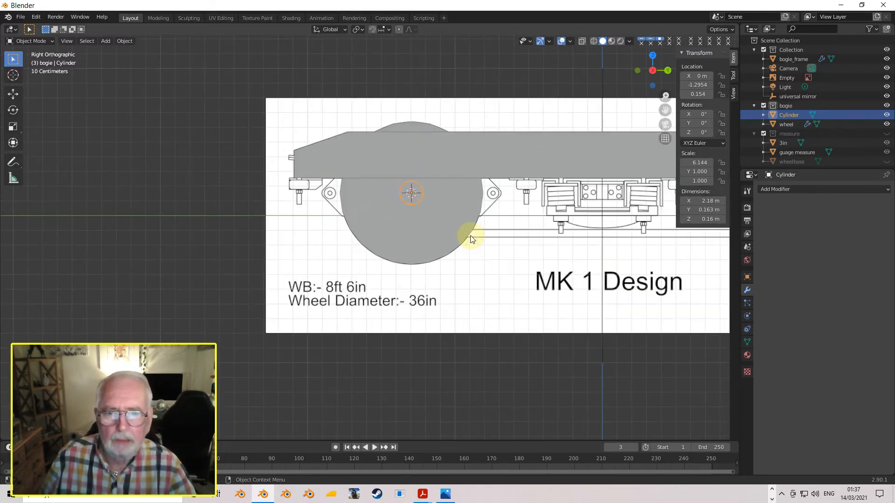
# Step: Apply the Mirror modifier of the wheel object so that both wheels are real geometry
pyautogui.scroll(-3, 470, 240)
pyautogui.moveTo(463, 236); pyautogui.dragTo(419, 248, button='middle')
pyautogui.scroll(2, 415, 234)
pyautogui.scroll(2, 394, 185)
pyautogui.moveTo(412, 144); pyautogui.dragTo(372, 107, button='middle')
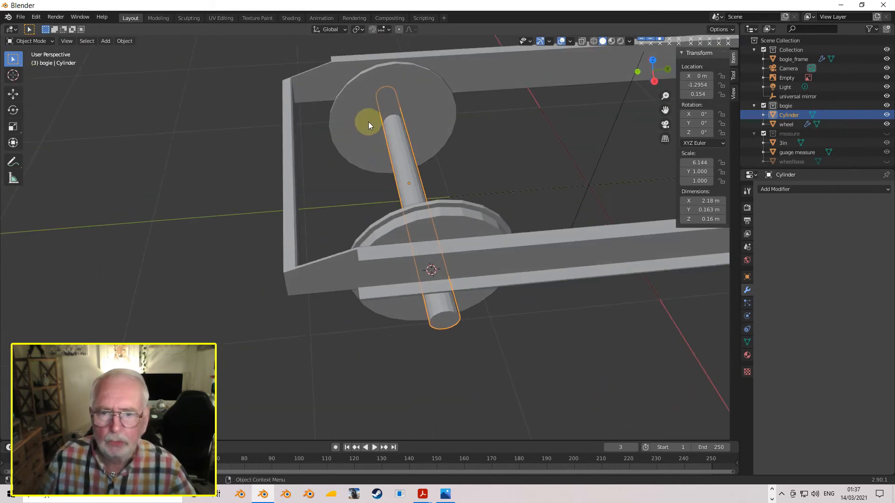
pyautogui.click(369, 121)
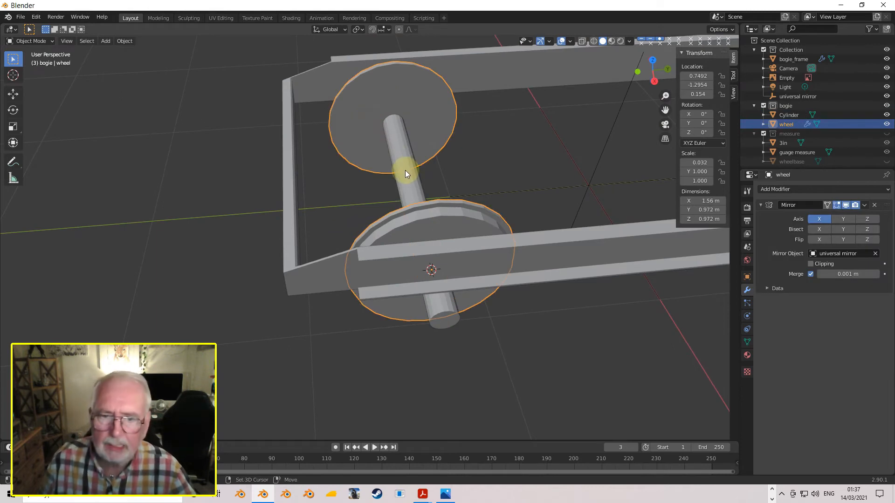
pyautogui.keyDown('shift'); pyautogui.click(405, 174); pyautogui.keyUp('shift')
pyautogui.keyDown('shift'); pyautogui.click(423, 224); pyautogui.keyUp('shift')
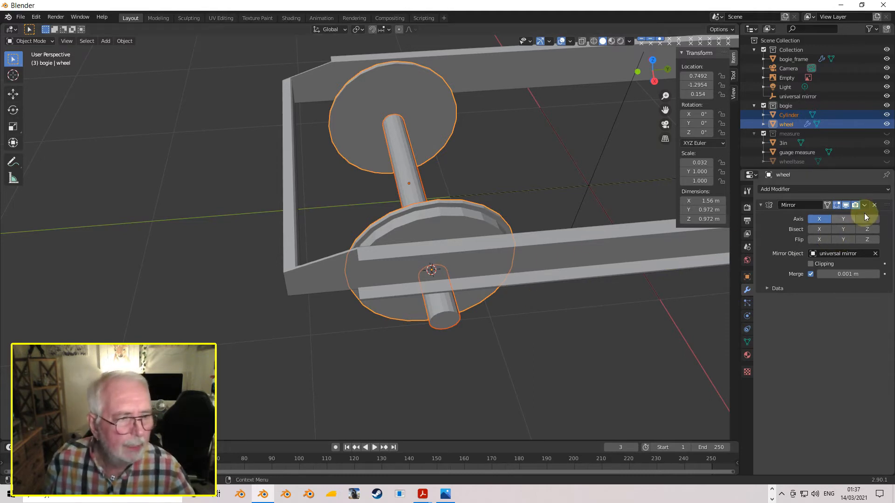
pyautogui.click(425, 210)
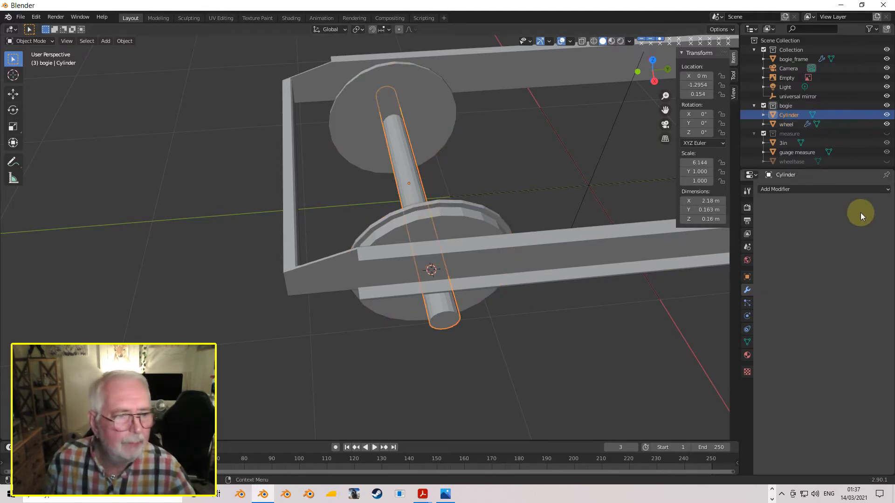
pyautogui.click(479, 223)
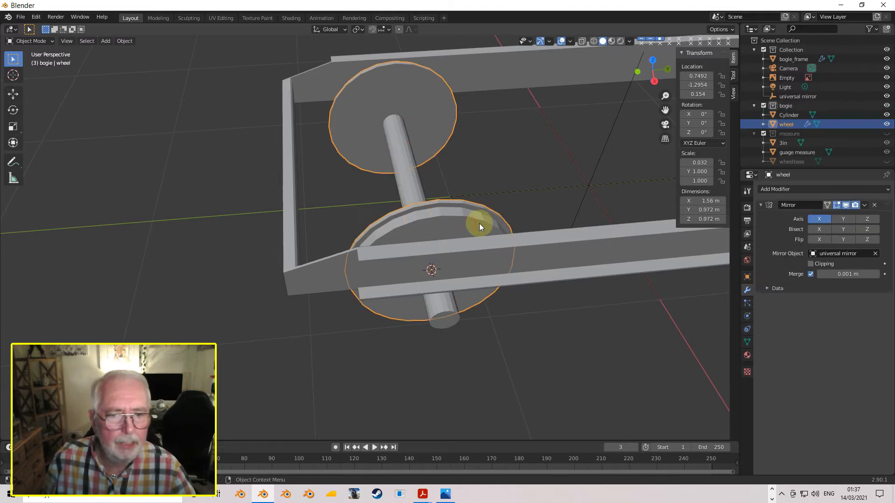
pyautogui.click(864, 205)
pyautogui.click(835, 214)
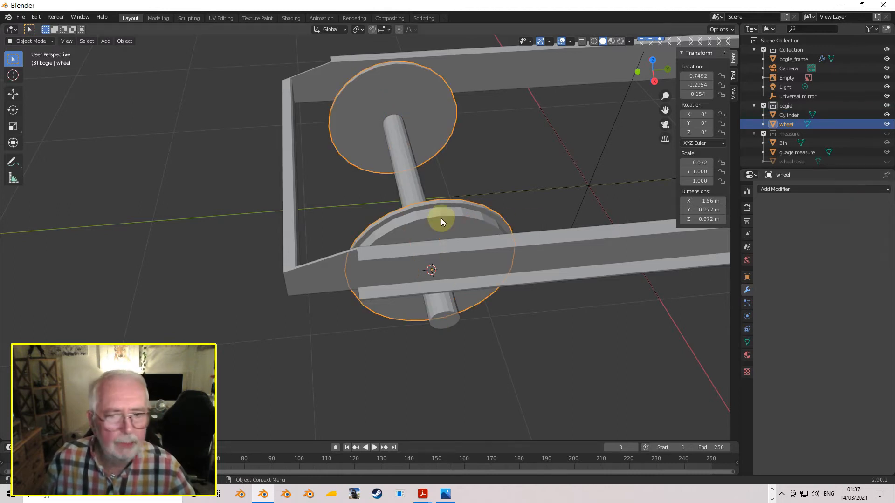
# Step: Join the wheel pair and the axle cylinder into a single object, with the axle as the active object
pyautogui.keyDown('shift'); pyautogui.click(405, 172); pyautogui.keyUp('shift')
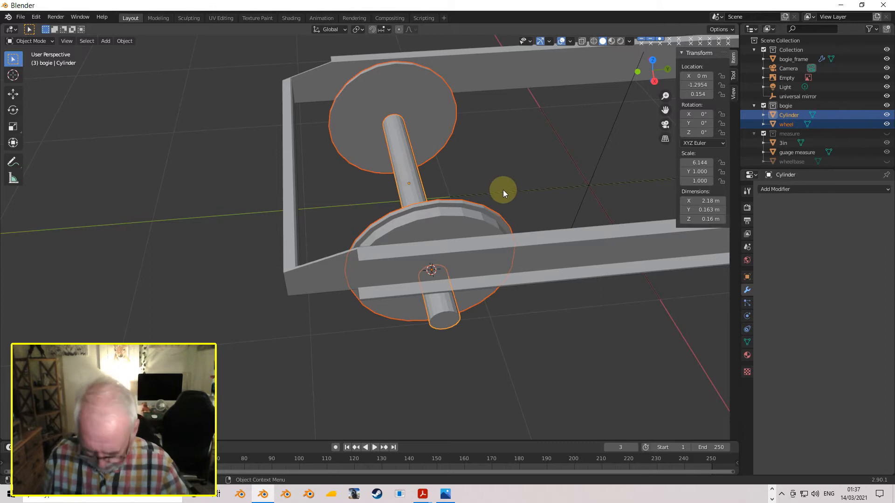
pyautogui.hotkey('ctrl', 'j')
pyautogui.moveTo(385, 165); pyautogui.dragTo(569, 137, button='middle')
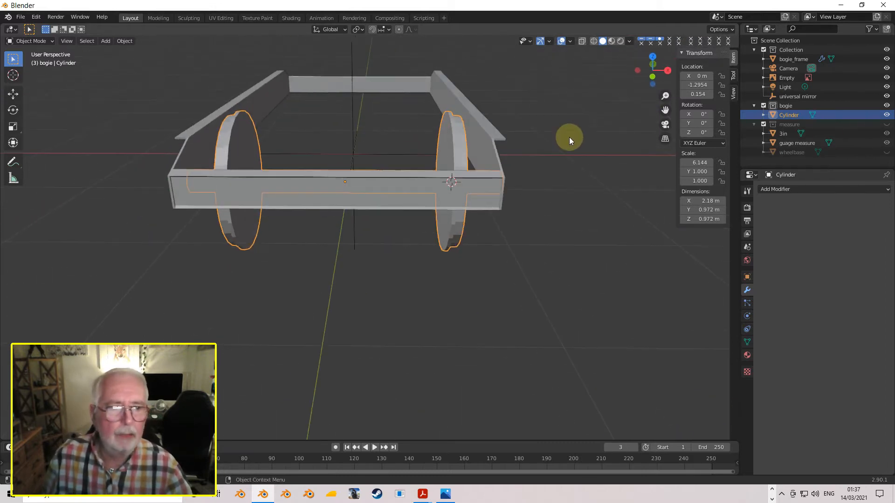
# Step: Rename the Cylinder object in the bogie collection to wheelset_2
pyautogui.doubleClick(790, 116)
pyautogui.write('wheels')
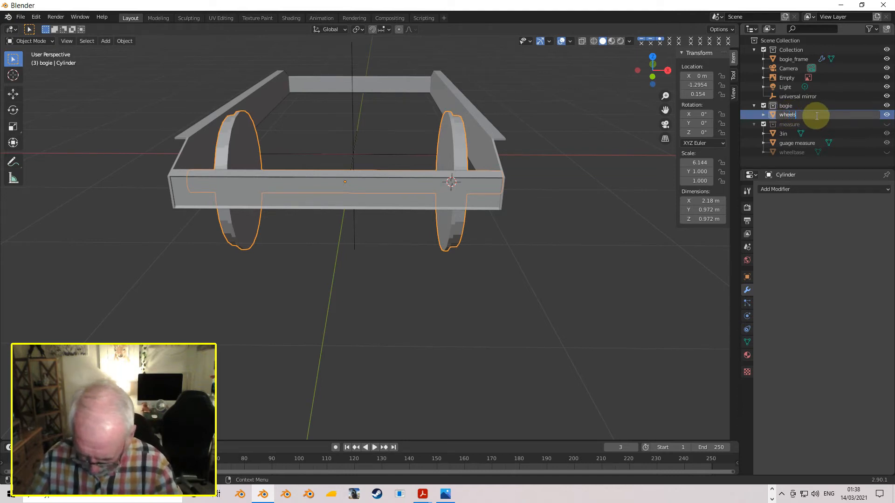
pyautogui.write('et_2')
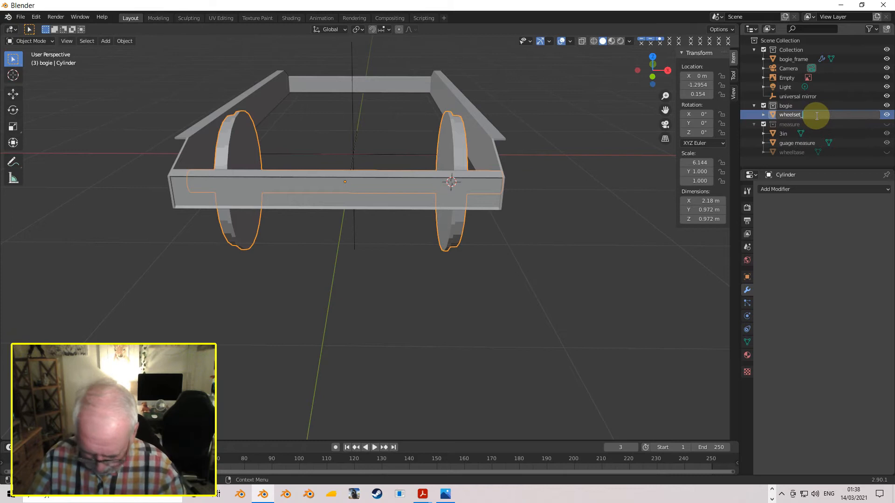
pyautogui.press('Return')
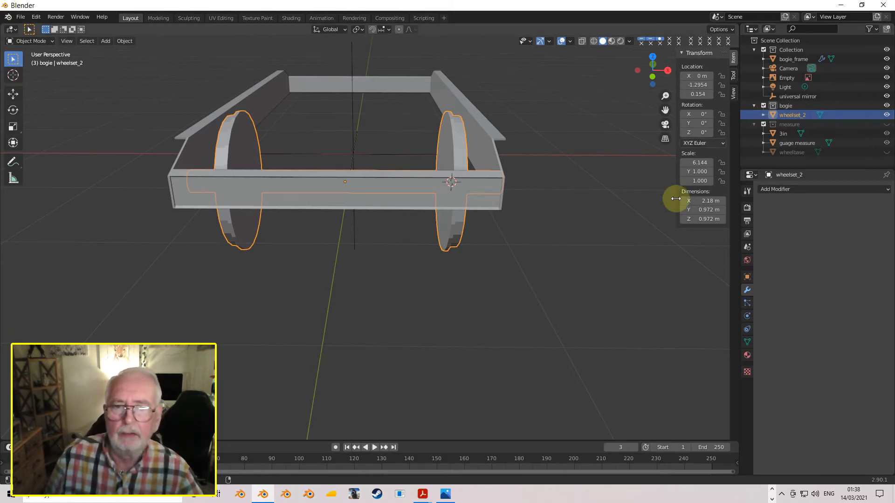
pyautogui.moveTo(496, 179); pyautogui.dragTo(447, 214, button='middle')
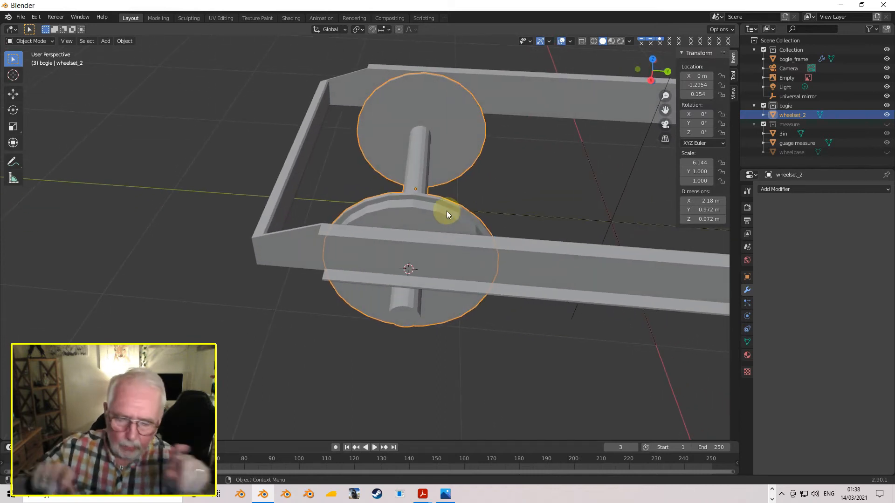
pyautogui.moveTo(452, 198); pyautogui.dragTo(519, 178, button='middle')
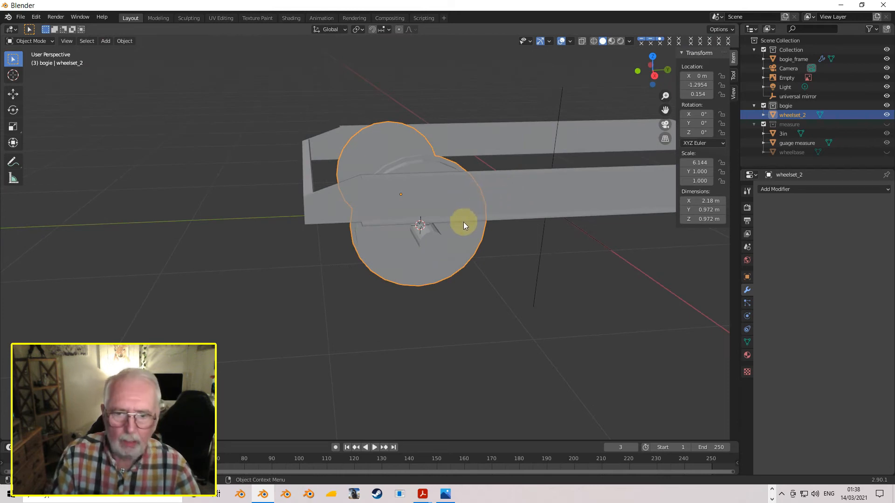
pyautogui.press('Delete')
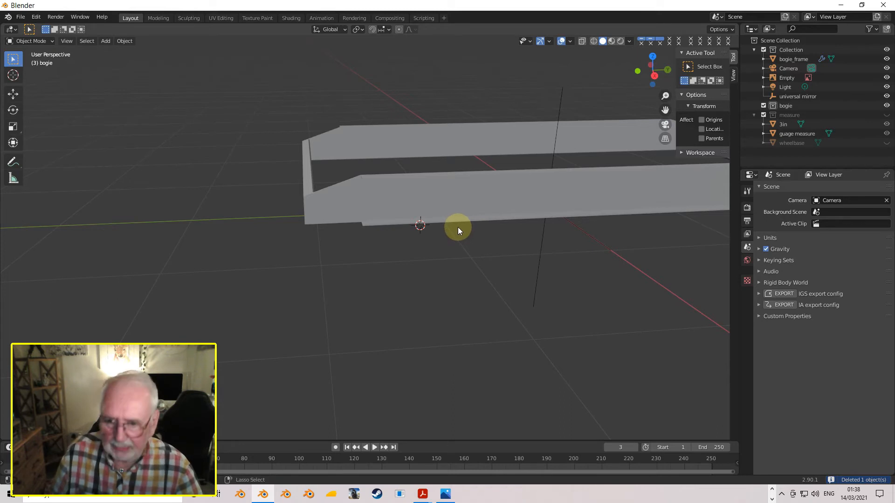
pyautogui.hotkey('ctrl', 'z')
# Step: Show the model in wireframe in the right orthographic view, with the wheelset_2 axlebox of the reference drawing in close-up
pyautogui.moveTo(552, 209); pyautogui.dragTo(380, 211, button='middle')
pyautogui.press('KP_3')
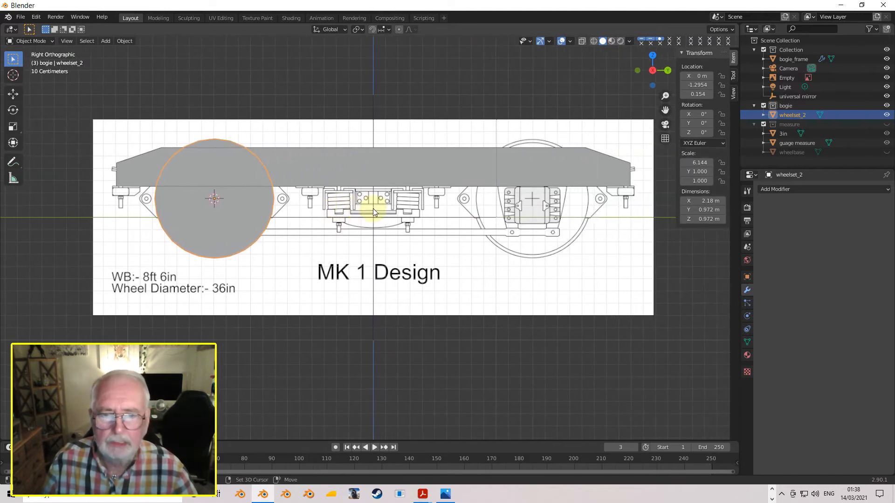
pyautogui.scroll(3, 385, 210)
pyautogui.scroll(-2, 379, 200)
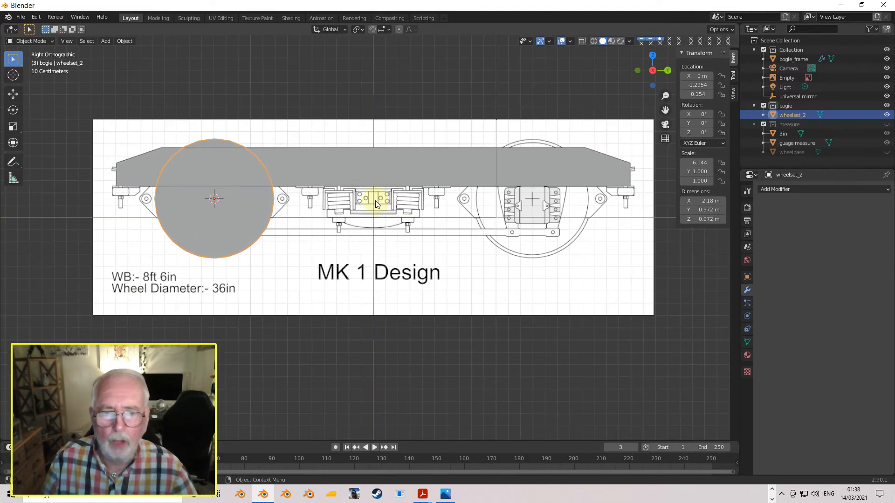
pyautogui.keyDown('shift'); pyautogui.moveTo(357, 191); pyautogui.dragTo(480, 205, button='middle'); pyautogui.keyUp('shift')
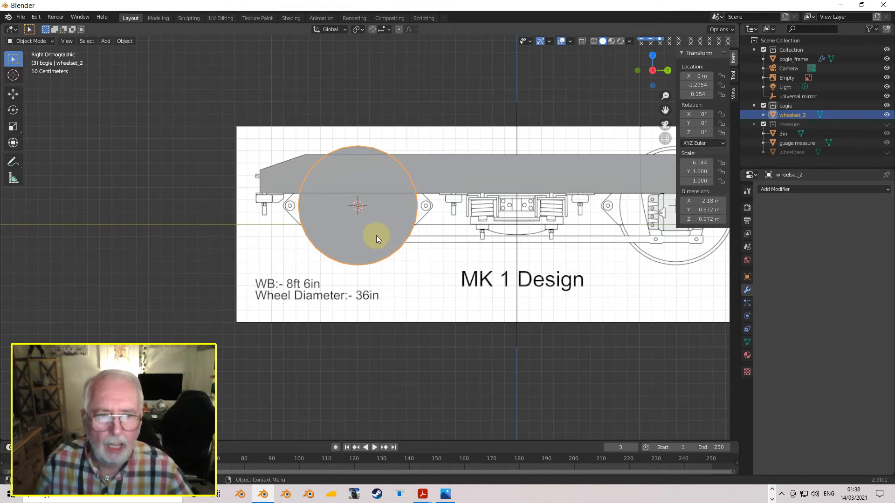
pyautogui.click(593, 41)
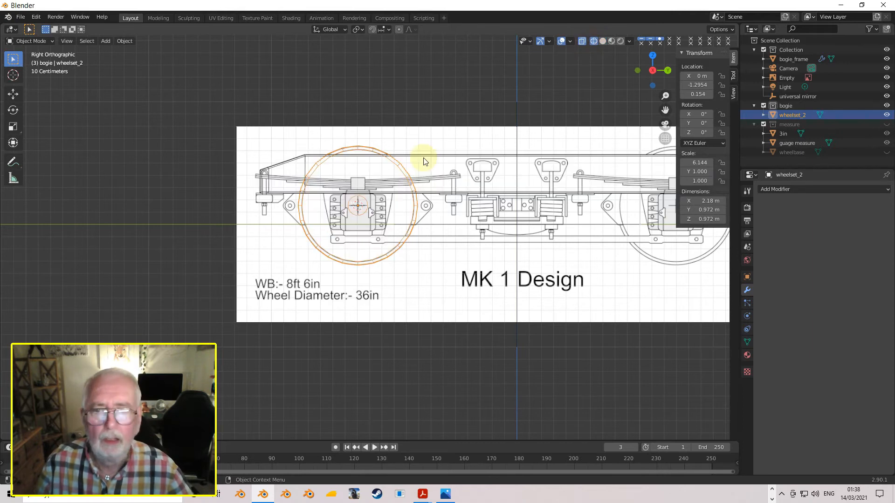
pyautogui.scroll(5, 355, 198)
pyautogui.scroll(1, 405, 243)
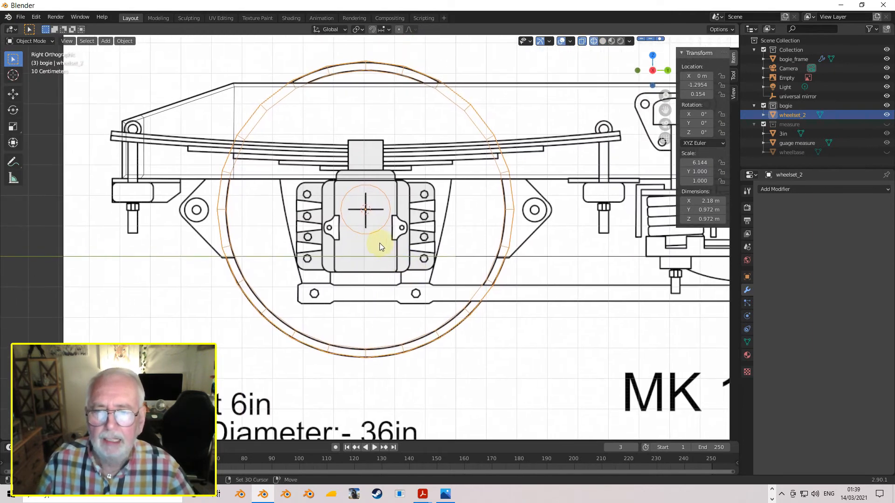
pyautogui.scroll(1, 379, 242)
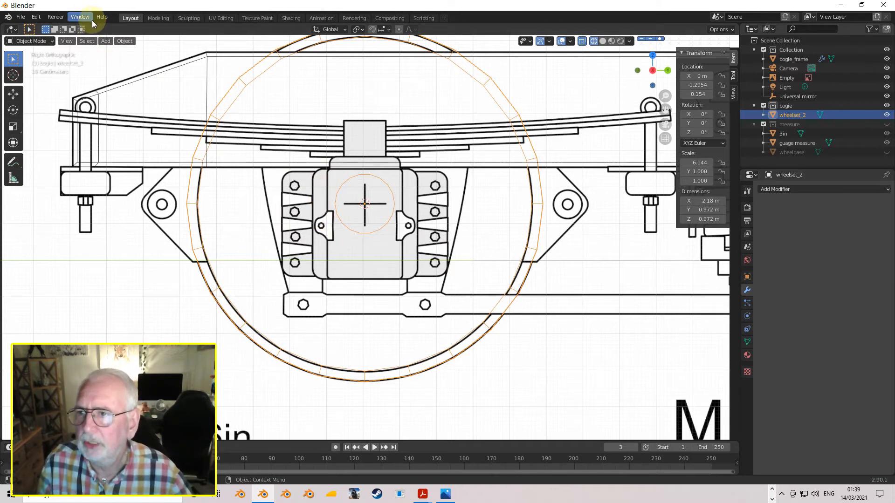
# Step: Add a cube mesh at the wheel centre and scale it uniformly to about 0.453 m, matching the drawn axlebox width
pyautogui.click(105, 41)
pyautogui.moveTo(140, 51)
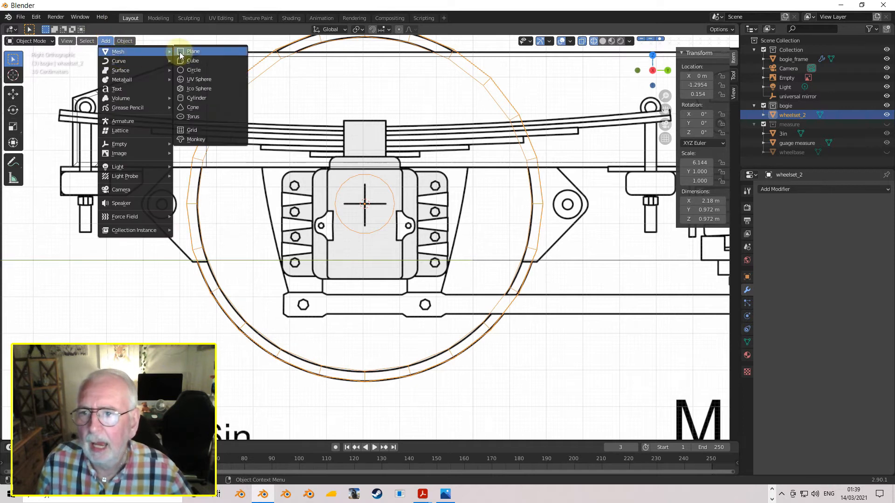
pyautogui.click(192, 60)
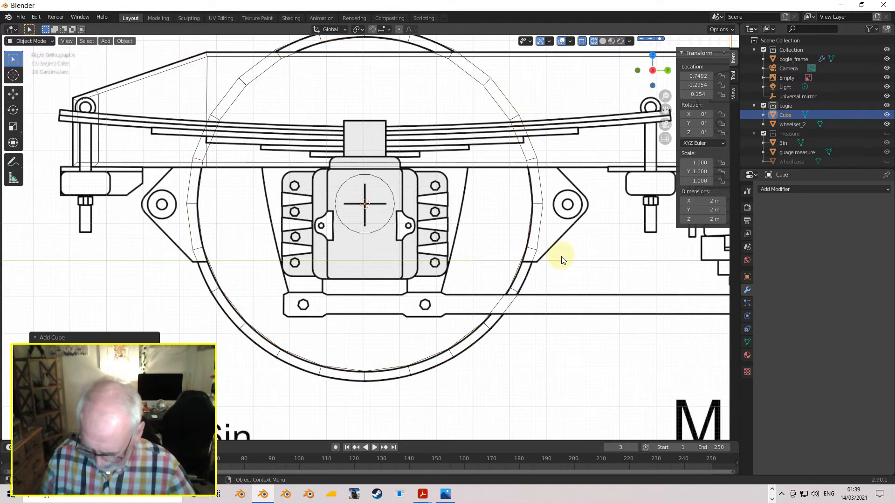
pyautogui.press('s')
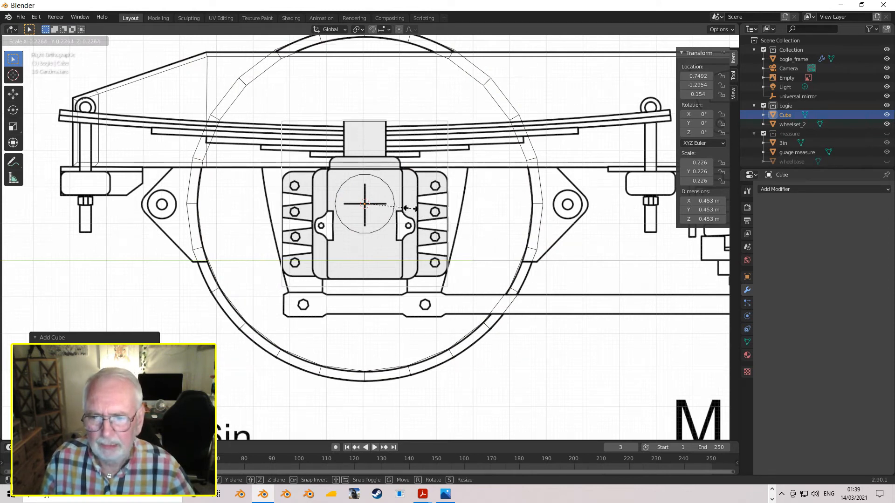
pyautogui.click(410, 209)
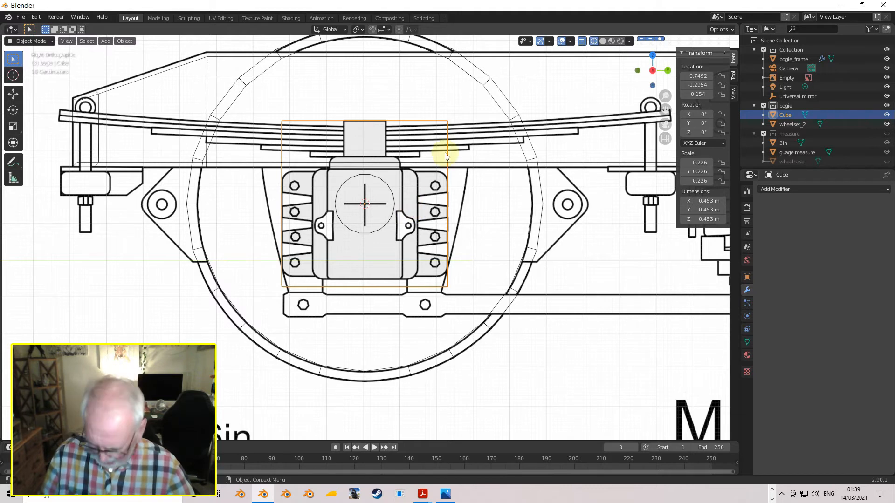
# Step: Scale the cube along Z to about 0.329 m high and lower it to a Z location of about 0.112 m
pyautogui.press('s')
pyautogui.press('z')
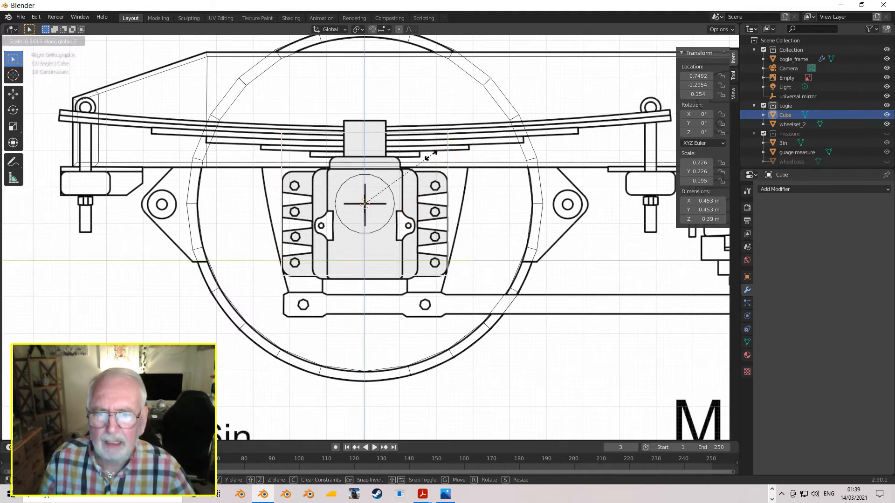
pyautogui.click(419, 161)
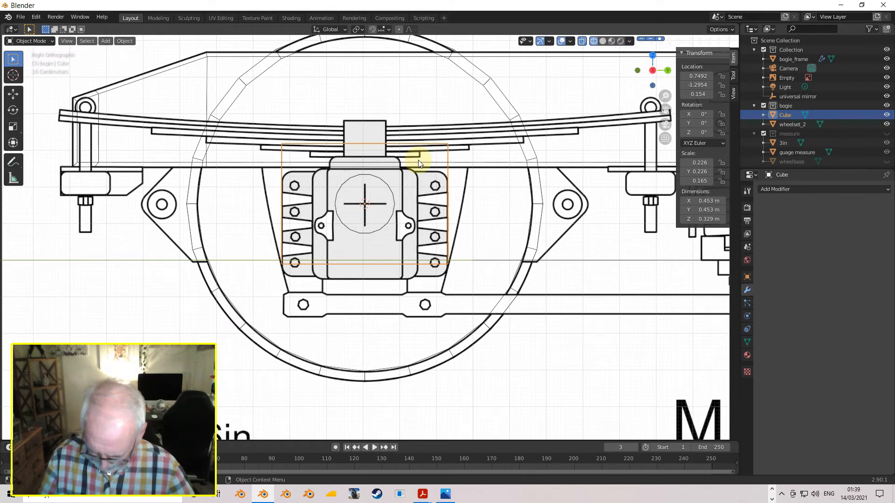
pyautogui.press('g')
pyautogui.press('z')
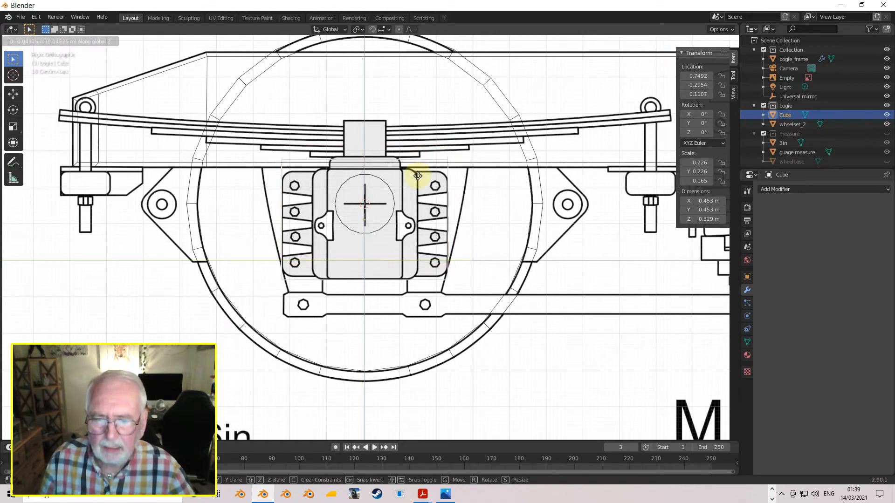
pyautogui.click(417, 176)
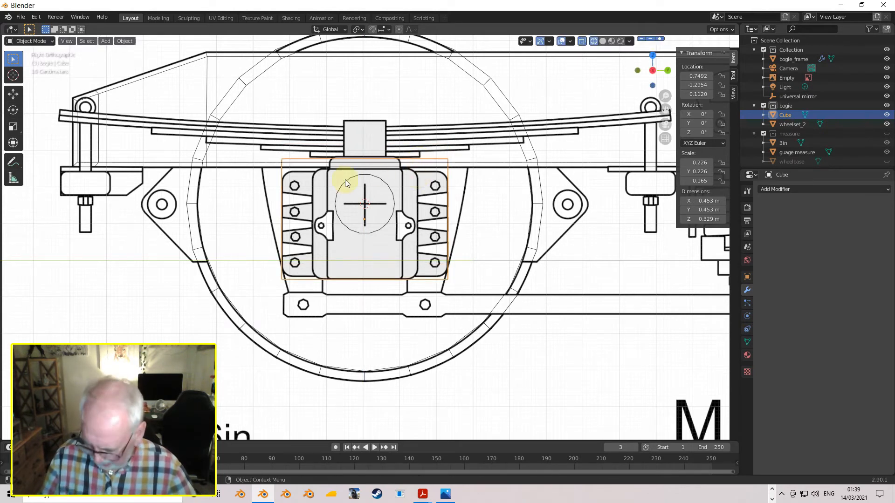
# Step: In Edit Mode, lower the cube's top vertices along Z to about 0.242 m, level with the top of the drawn side brackets
pyautogui.press('Tab')
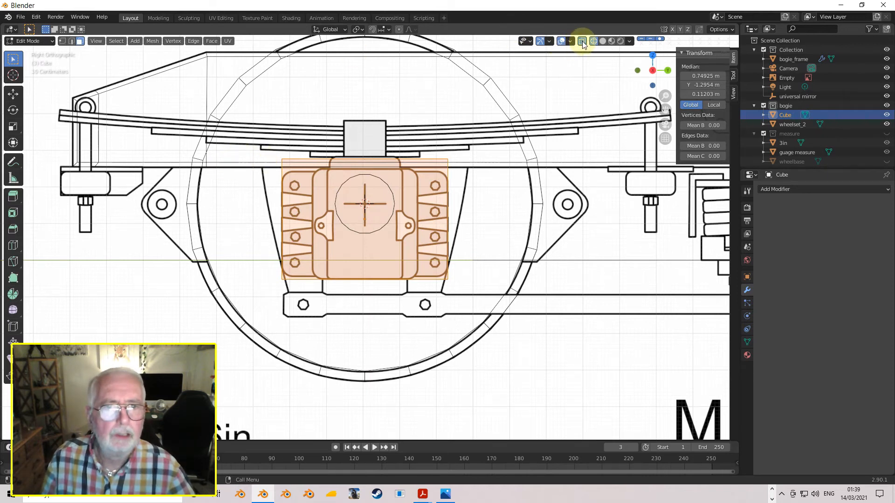
pyautogui.click(61, 41)
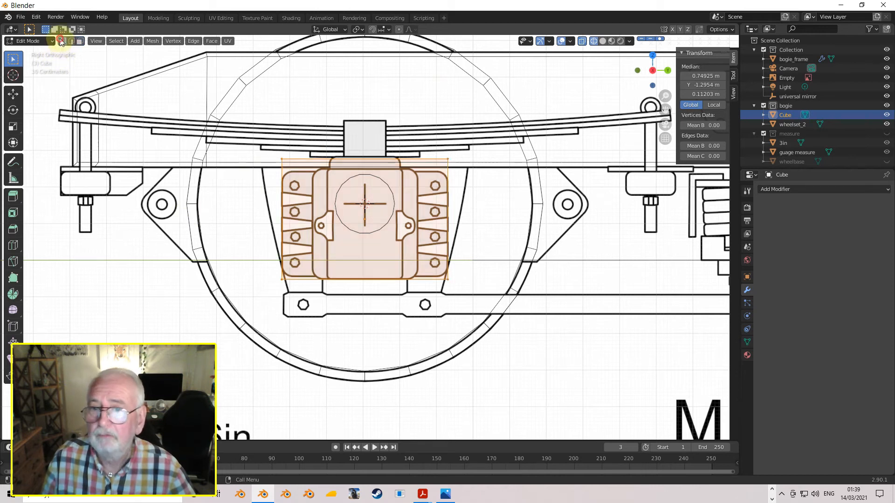
pyautogui.click(242, 133)
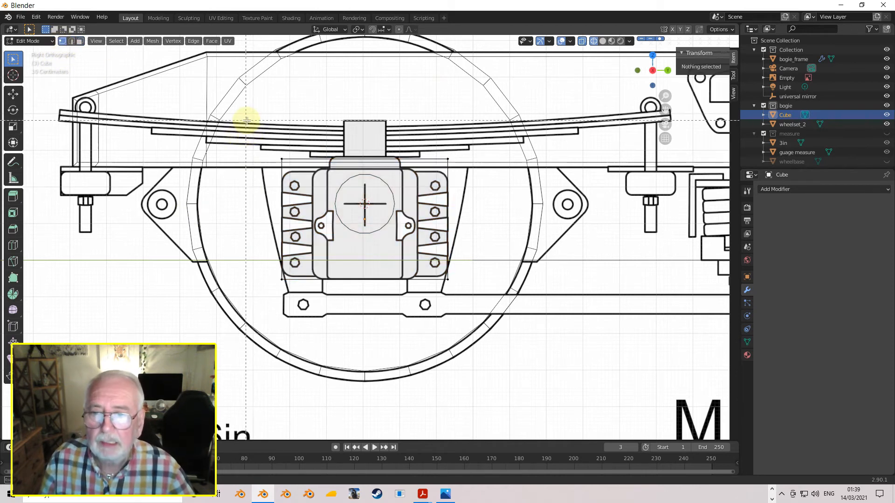
pyautogui.press('a')
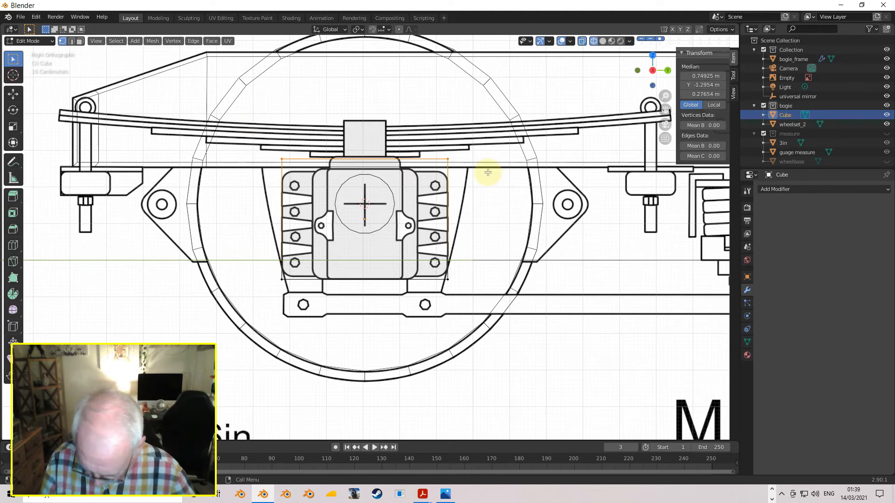
pyautogui.press('g')
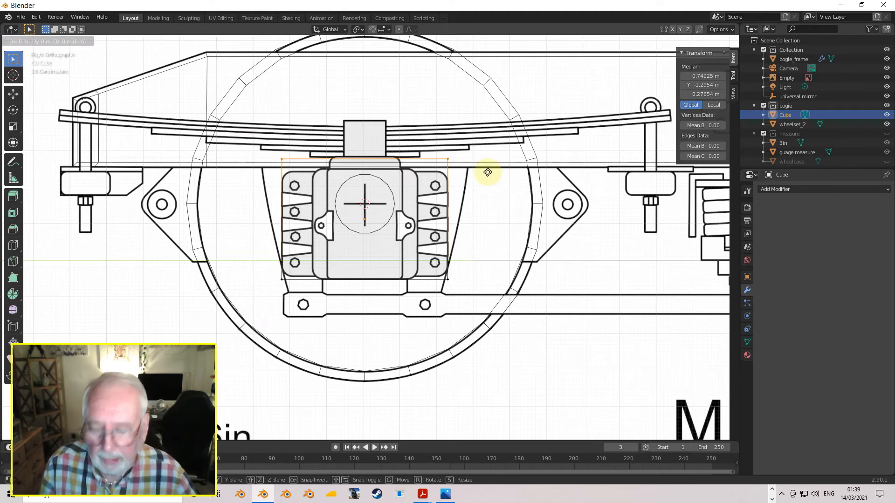
pyautogui.press('z')
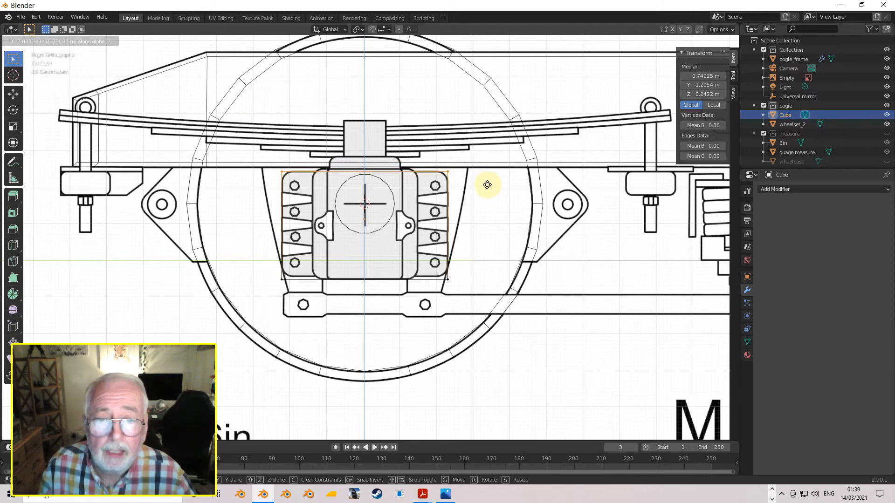
pyautogui.click(487, 185)
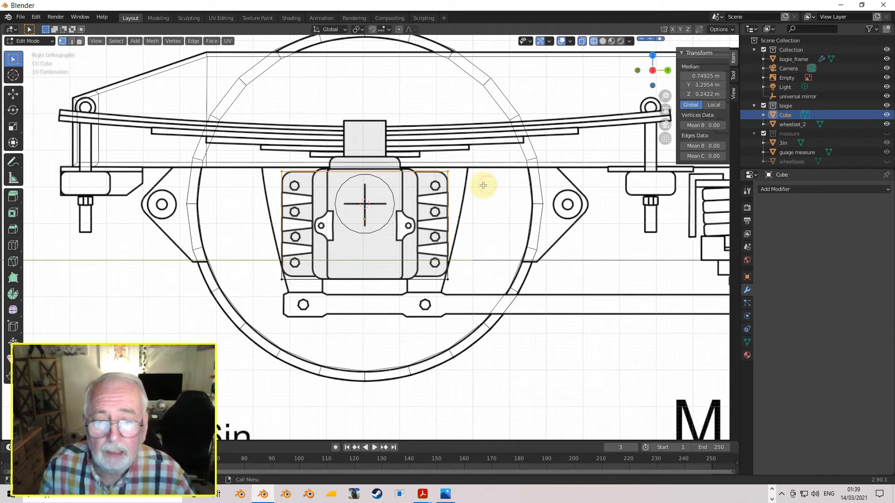
# Step: Raise the cube's bottom vertices along Z to about -0.045 m to match the bracket's lower edge, and return to Object Mode
pyautogui.click(269, 281)
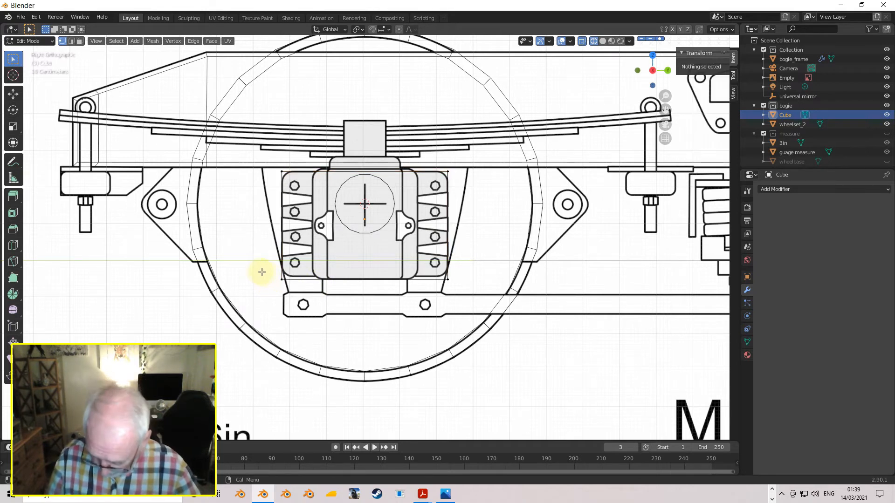
pyautogui.press('a')
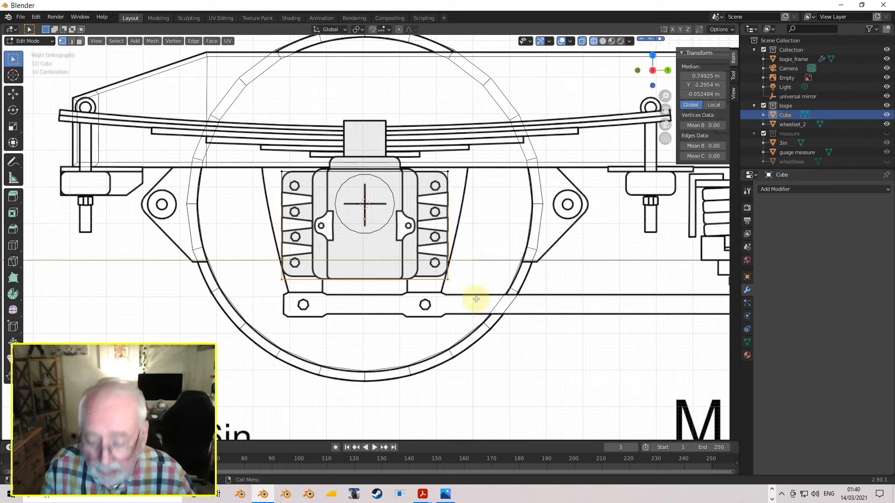
pyautogui.press('g')
pyautogui.press('z')
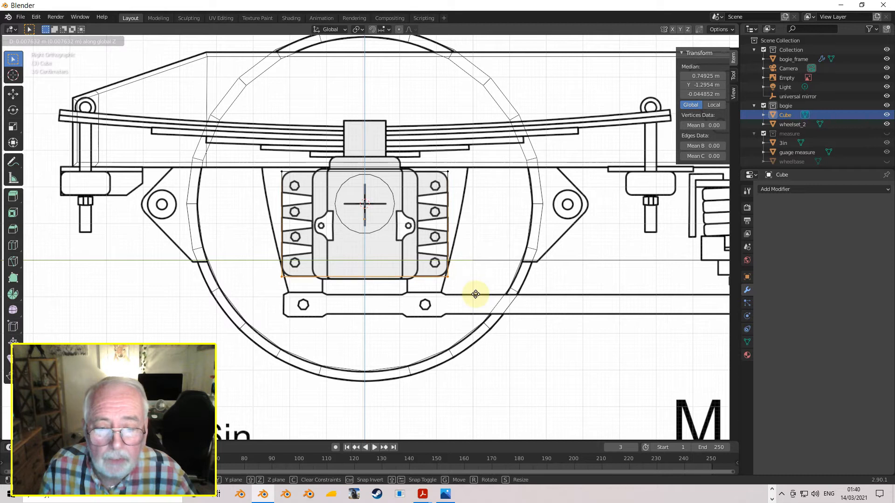
pyautogui.click(475, 294)
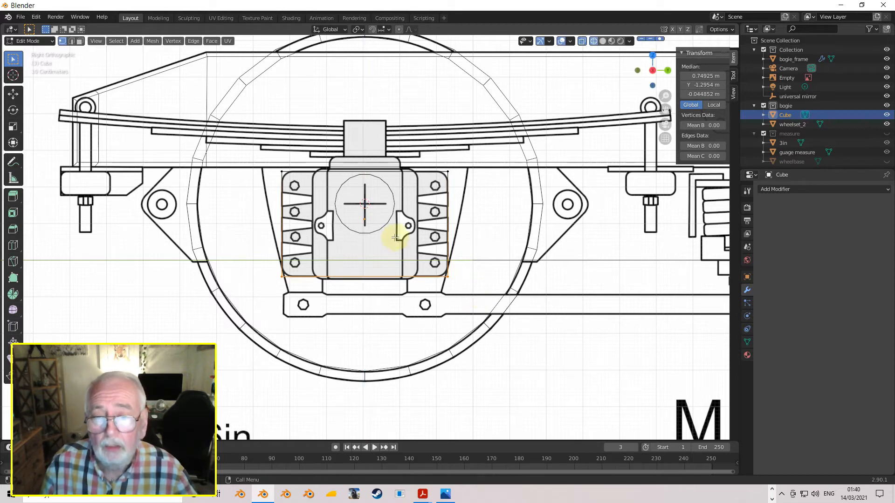
pyautogui.press('Tab')
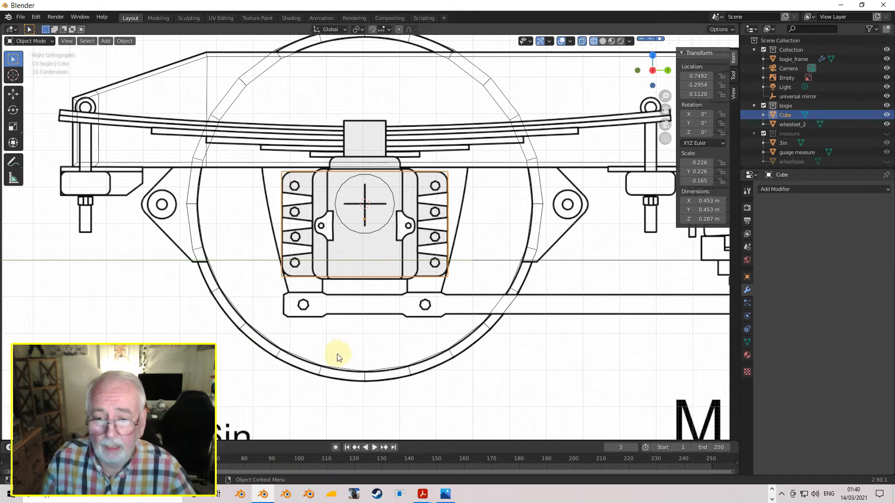
# Step: Scale the cube along X into a thin plate about 0.0176 m thick
pyautogui.press('KP_1')
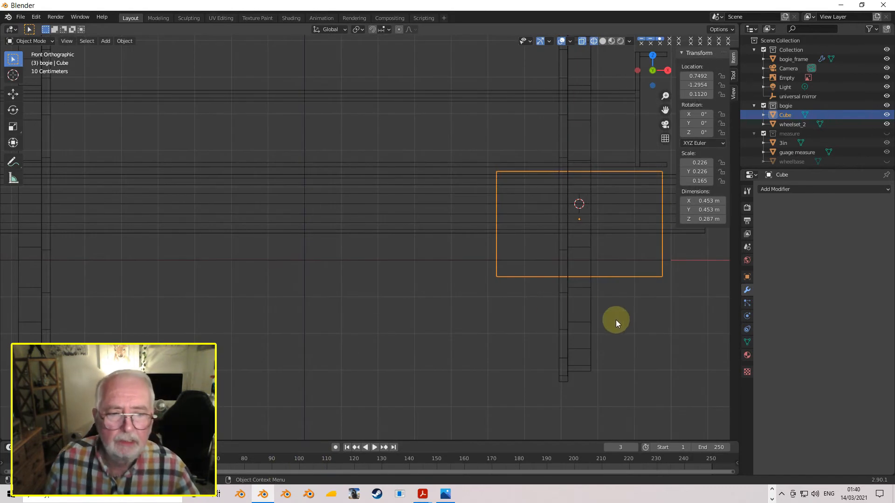
pyautogui.keyDown('shift'); pyautogui.moveTo(667, 301); pyautogui.dragTo(543, 295, button='middle'); pyautogui.keyUp('shift')
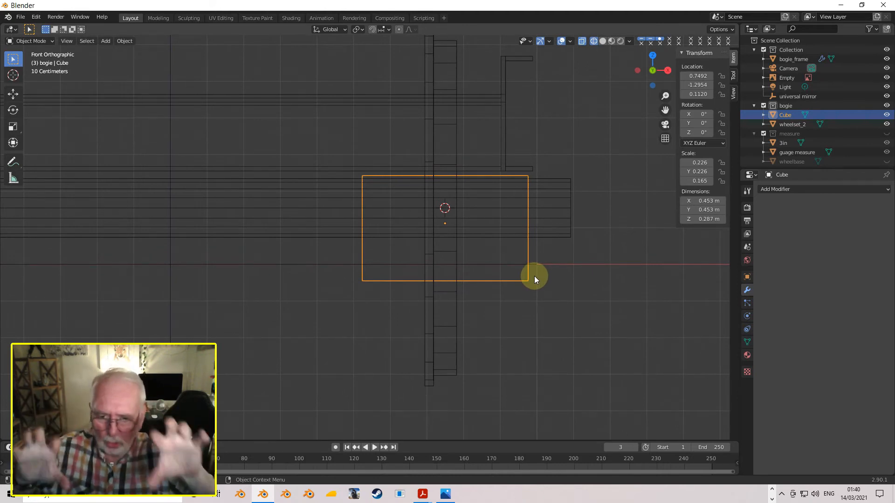
pyautogui.press('s')
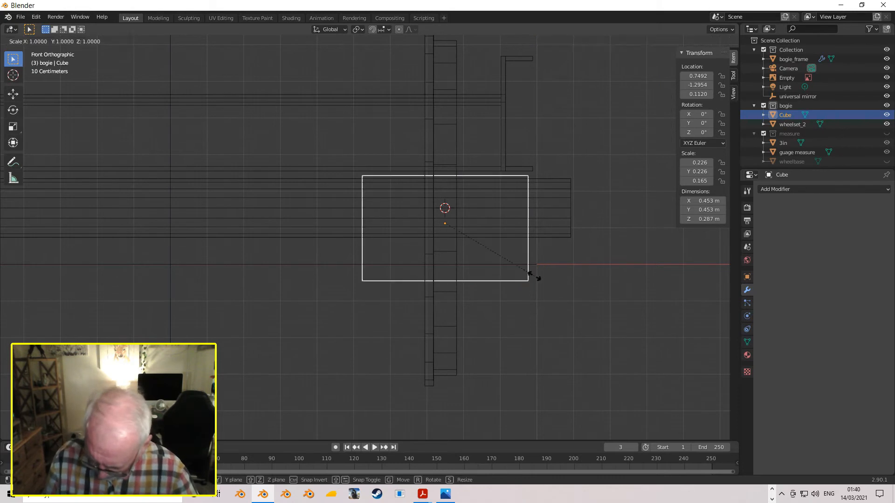
pyautogui.press('x')
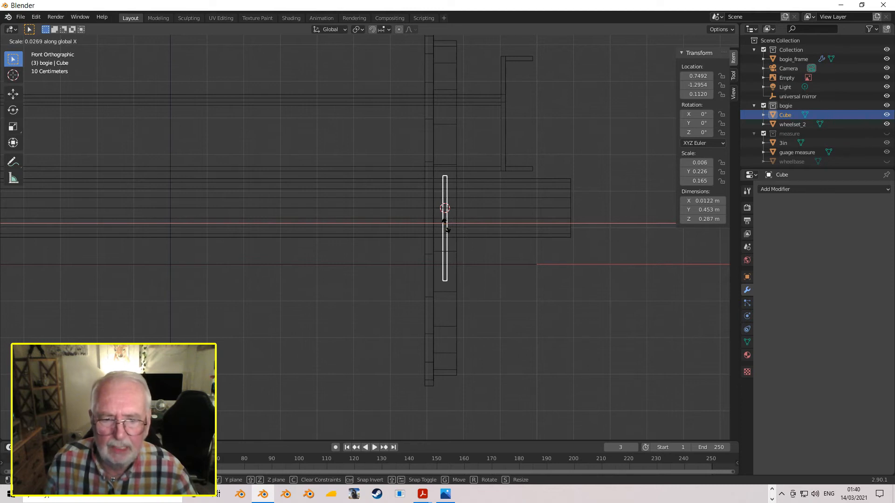
pyautogui.click(446, 226)
pyautogui.moveTo(483, 227); pyautogui.dragTo(431, 280, button='middle')
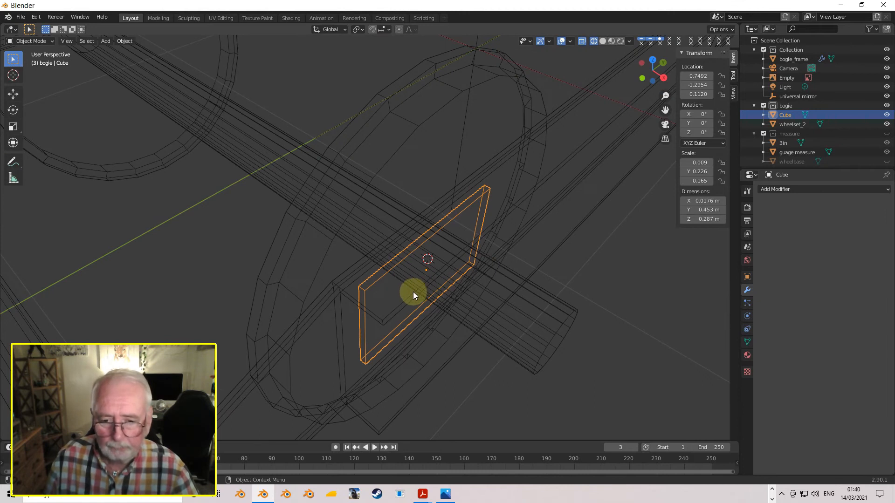
# Step: Set the plate's mesh selection to edges in Edit Mode, then apply its scale in Object Mode
pyautogui.press('Tab')
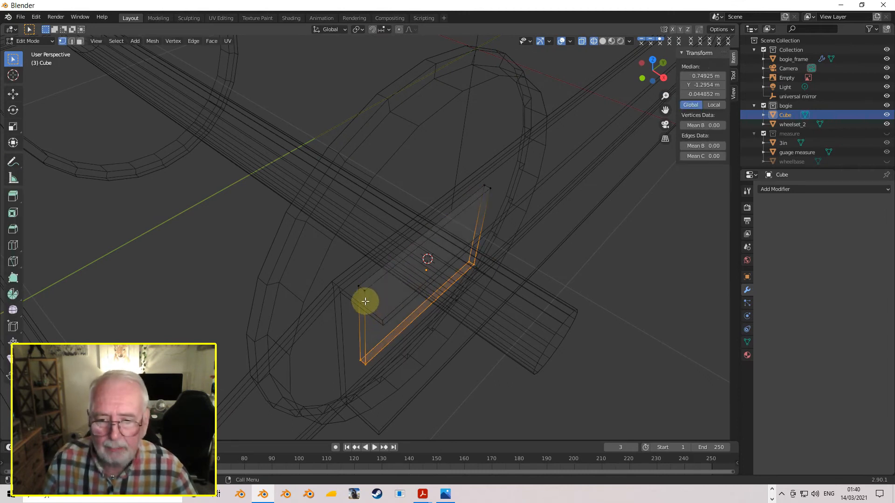
pyautogui.click(70, 41)
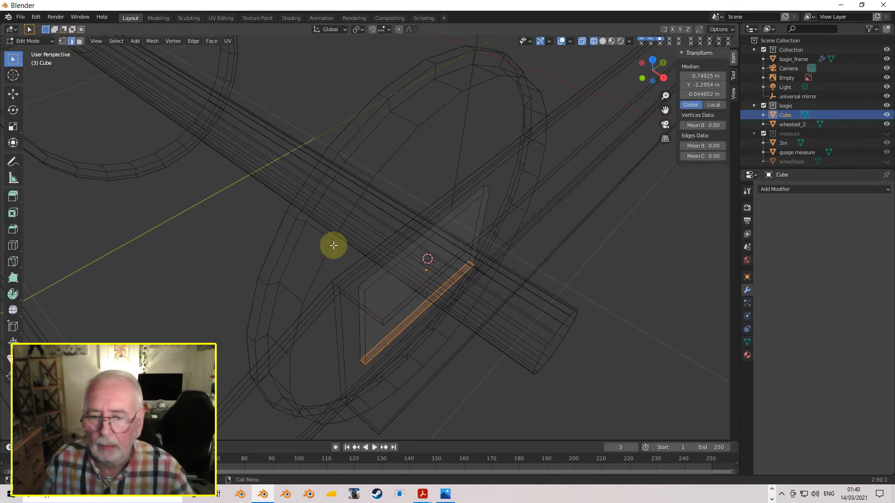
pyautogui.click(434, 268)
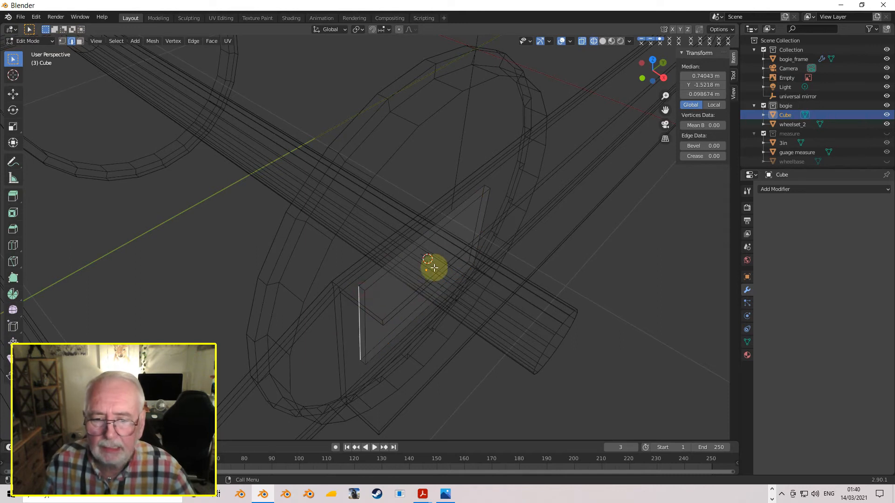
pyautogui.click(361, 289)
pyautogui.press('Tab')
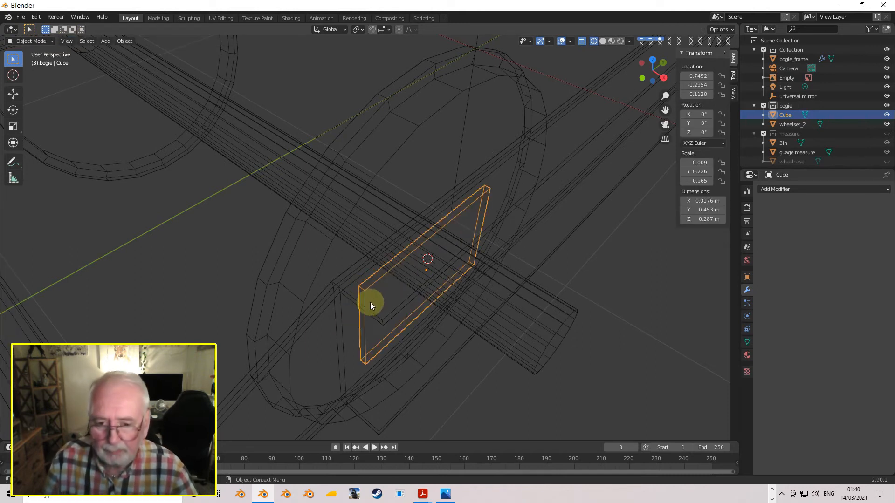
pyautogui.hotkey('ctrl', 'a')
pyautogui.click(391, 286)
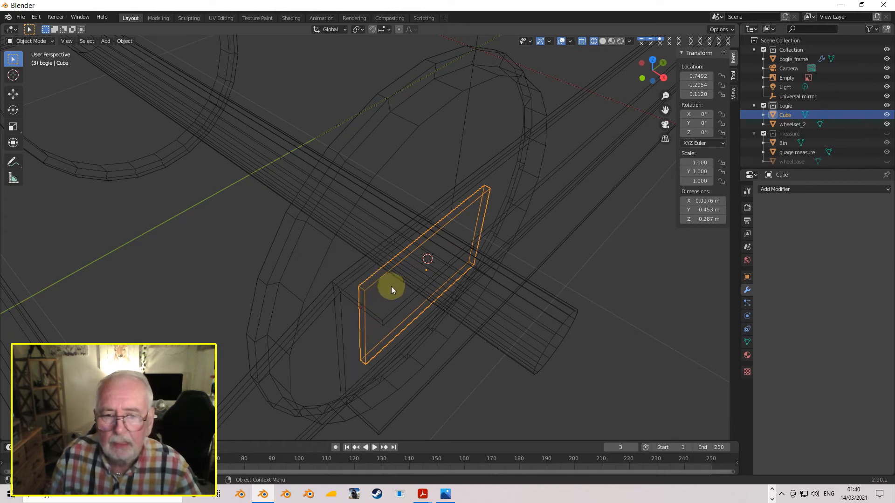
# Step: Bevel the plate's four short corner edges with 4 segments and a width of about 0.0211 m to match the drawn rounded corners
pyautogui.press('Tab')
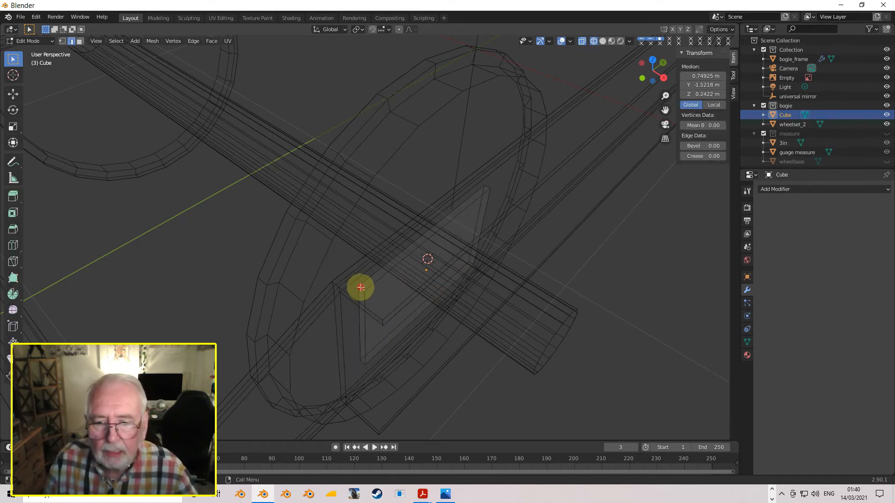
pyautogui.click(486, 189)
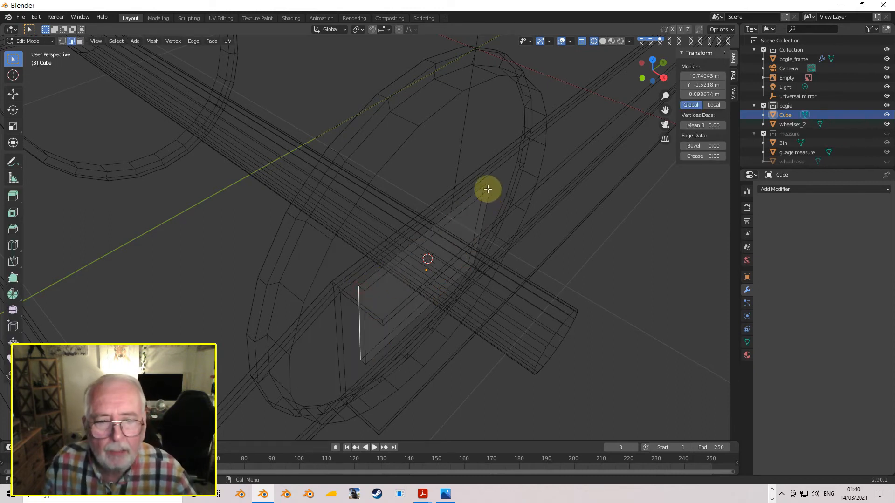
pyautogui.keyDown('shift'); pyautogui.click(470, 263); pyautogui.keyUp('shift')
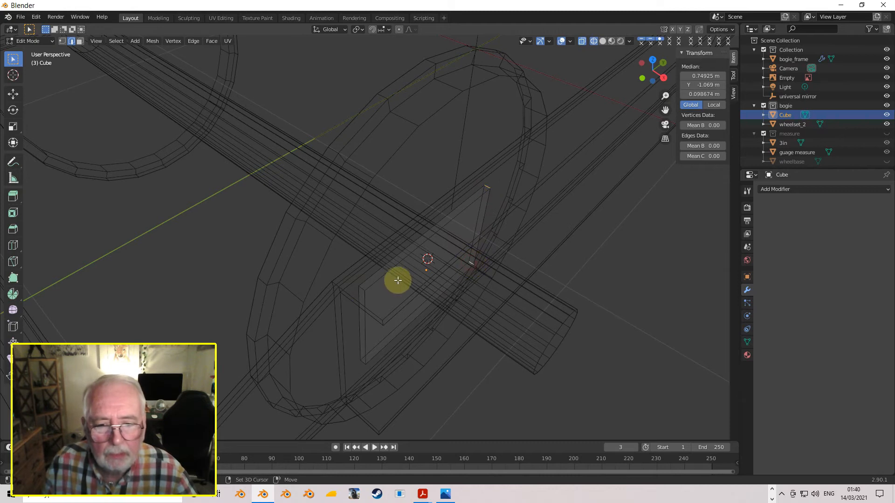
pyautogui.keyDown('shift'); pyautogui.click(361, 289); pyautogui.keyUp('shift')
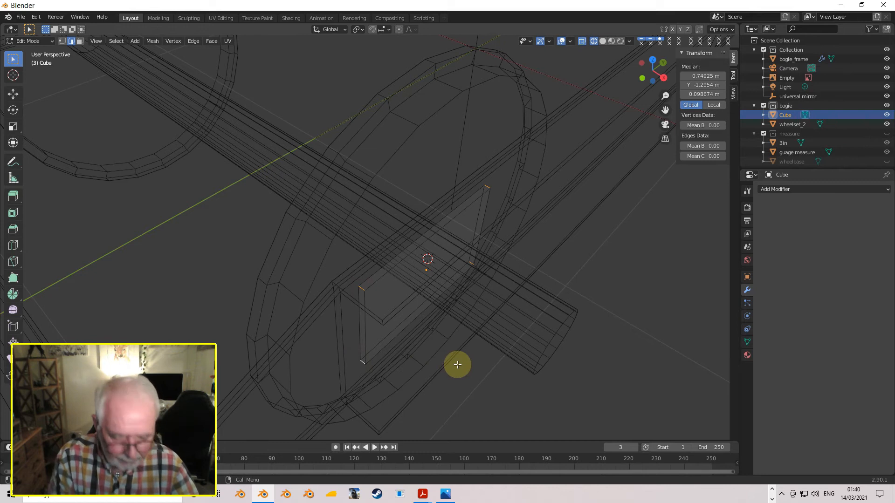
pyautogui.press('KP_3')
pyautogui.scroll(6, 455, 345)
pyautogui.moveTo(472, 335)
pyautogui.keyDown('shift'); pyautogui.mouseDown(button='middle')
pyautogui.moveTo(459, 269)
pyautogui.moveTo(350, 199)
pyautogui.mouseUp(button='middle'); pyautogui.keyUp('shift')
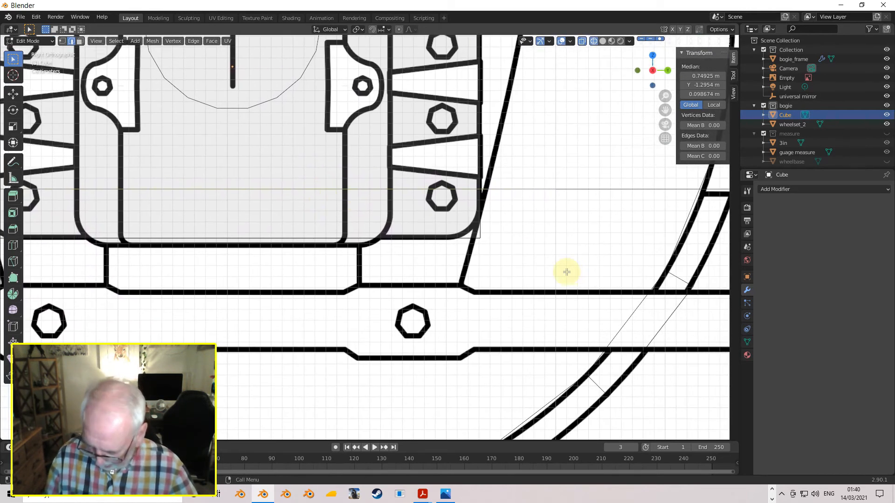
pyautogui.hotkey('ctrl', 'b')
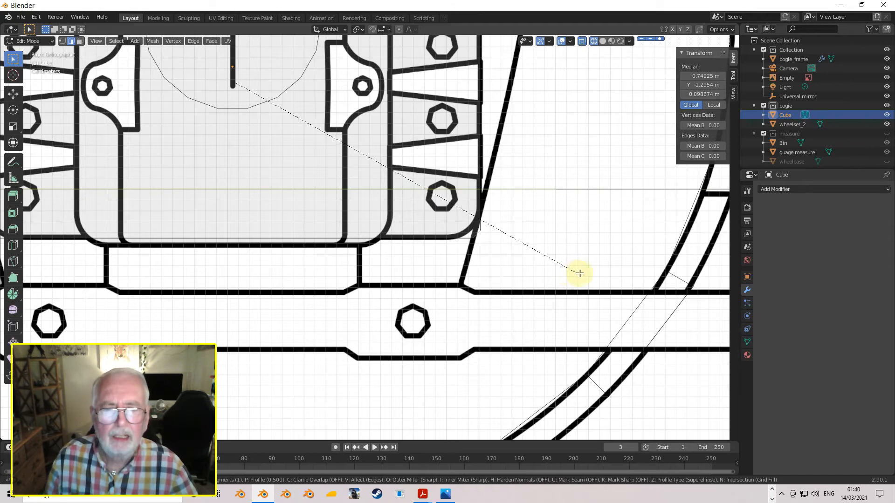
pyautogui.scroll(1, 594, 273)
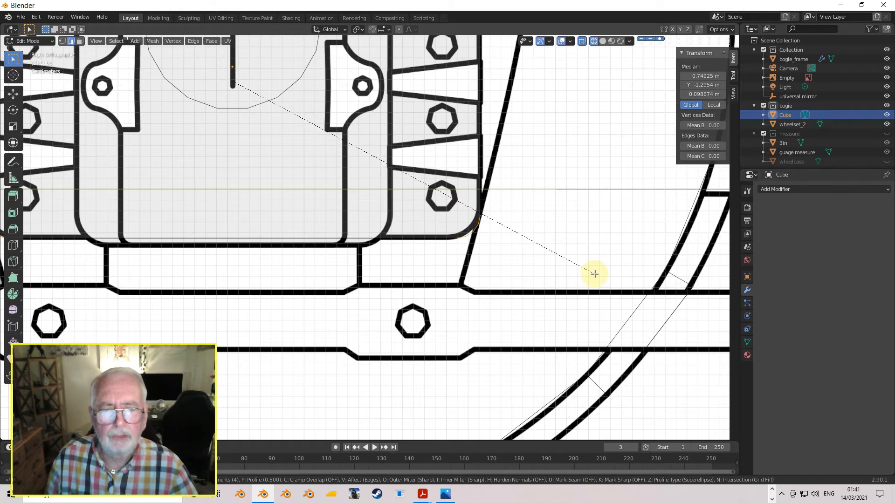
pyautogui.click(594, 273)
# Step: Examine the plate's rounded corners against the axlebox drawing and the plate's position relative to the wheel and bogie frame
pyautogui.moveTo(591, 273); pyautogui.dragTo(440, 289, button='middle')
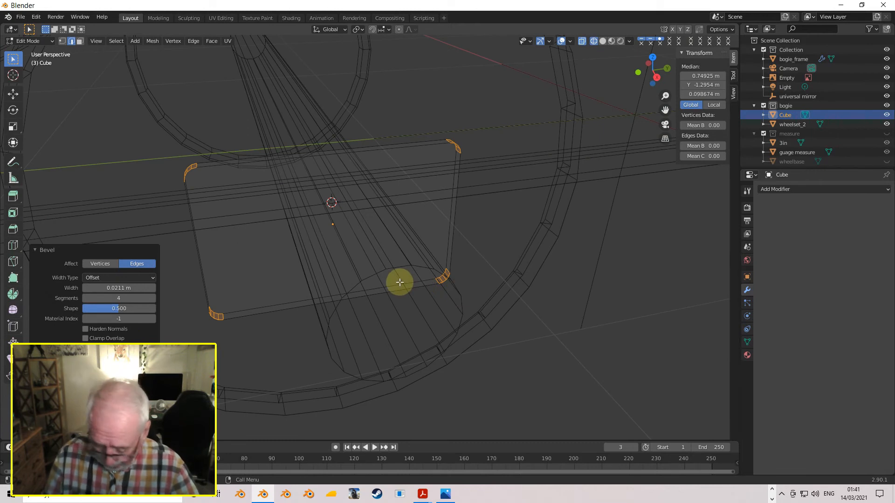
pyautogui.press('KP_3')
pyautogui.scroll(-2, 424, 275)
pyautogui.keyDown('shift'); pyautogui.moveTo(355, 195); pyautogui.dragTo(458, 288, button='middle'); pyautogui.keyUp('shift')
pyautogui.scroll(3, 458, 288)
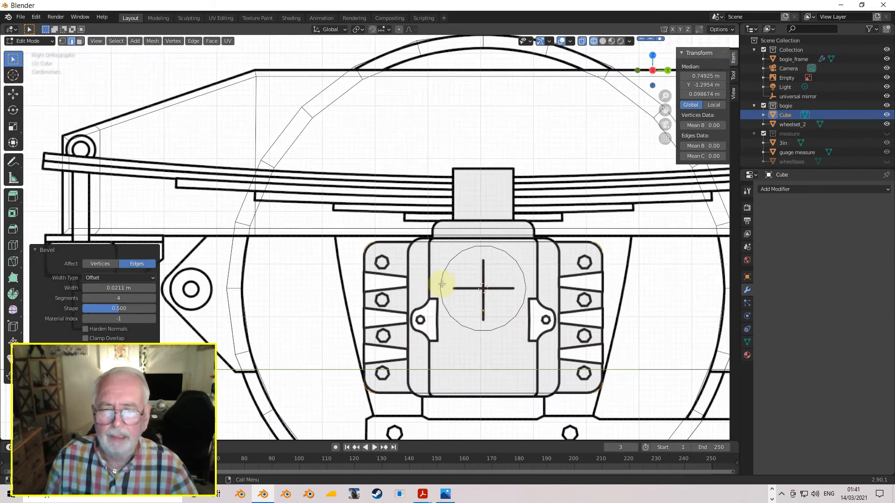
pyautogui.moveTo(388, 291); pyautogui.dragTo(488, 298, button='middle')
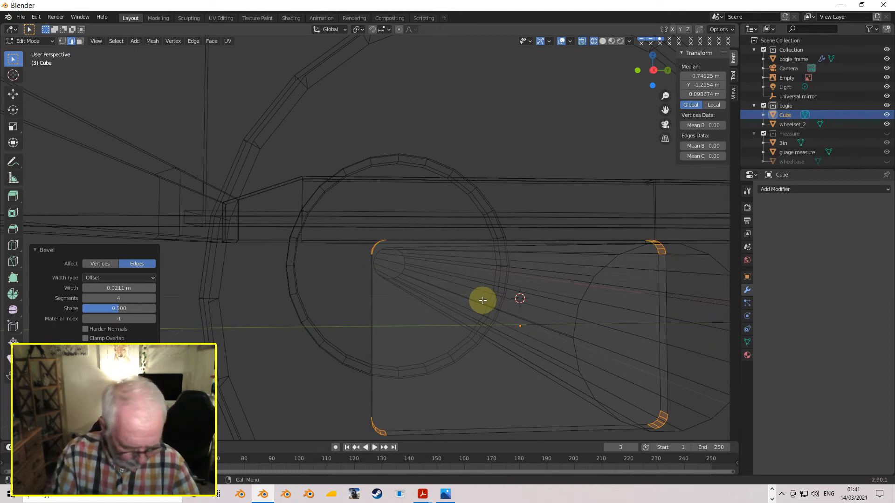
pyautogui.press('KP_3')
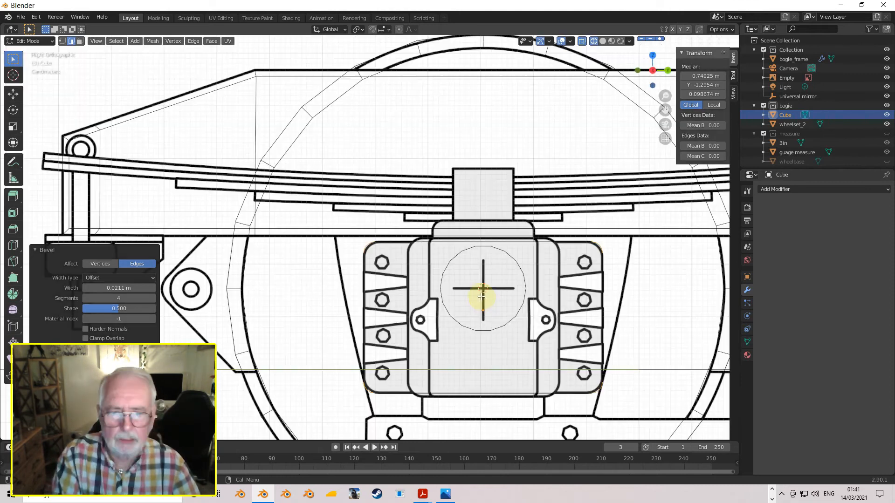
pyautogui.keyDown('shift'); pyautogui.moveTo(513, 295); pyautogui.dragTo(464, 275, button='middle'); pyautogui.keyUp('shift')
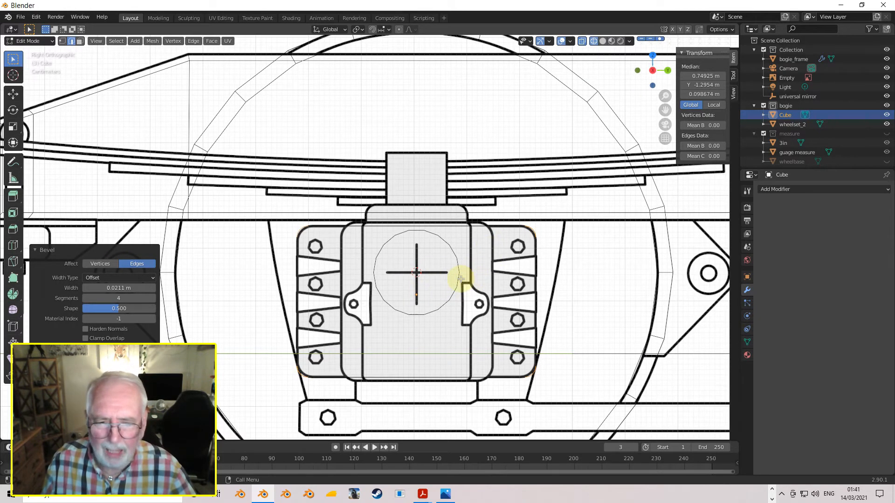
pyautogui.scroll(-4, 460, 279)
pyautogui.moveTo(326, 290); pyautogui.dragTo(413, 292, button='middle')
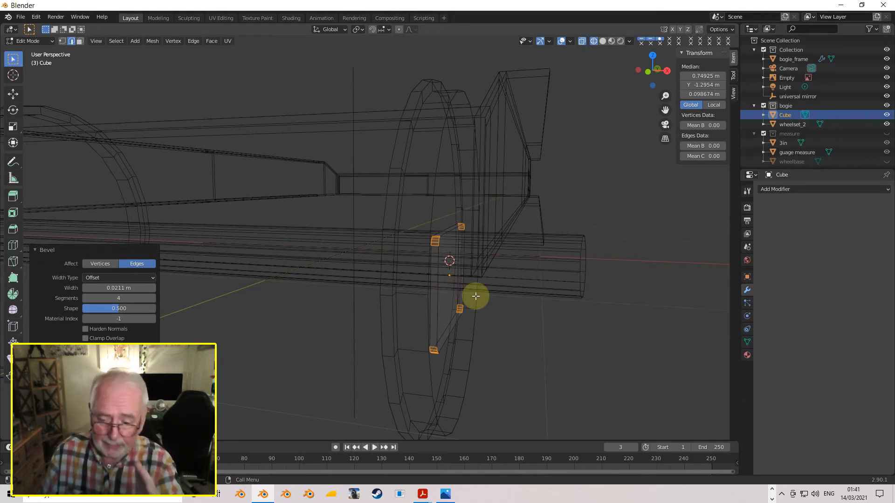
# Step: In Object Mode, move the plate outward along X to about 0.911 m, in line with the bogie frame's vertical side web
pyautogui.press('KP_1')
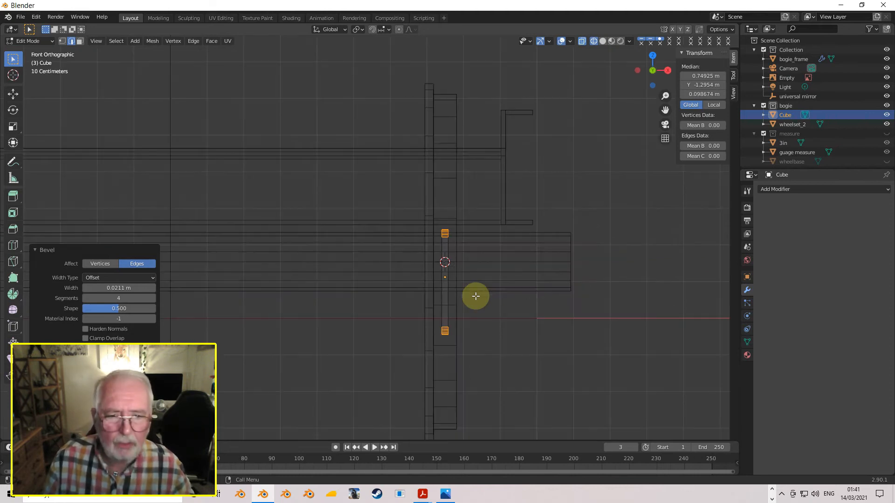
pyautogui.scroll(3, 487, 289)
pyautogui.keyDown('shift'); pyautogui.moveTo(509, 297); pyautogui.dragTo(373, 270, button='middle'); pyautogui.keyUp('shift')
pyautogui.scroll(-5, 373, 269)
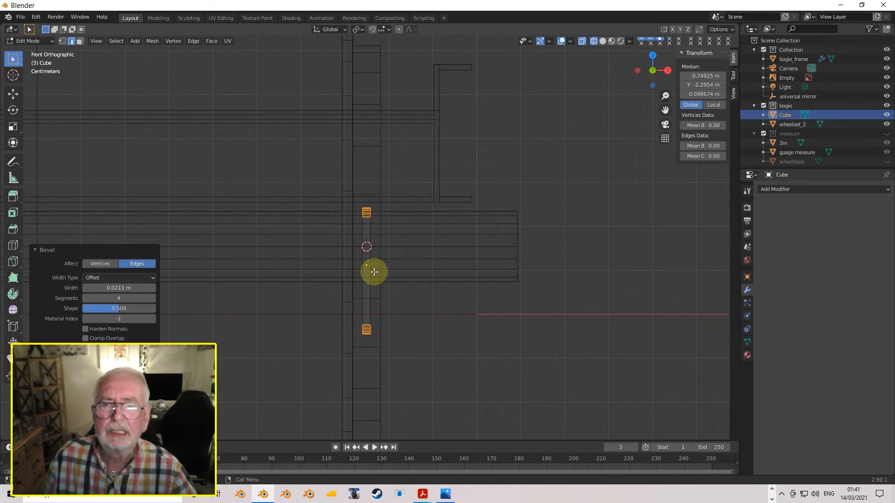
pyautogui.scroll(1, 374, 273)
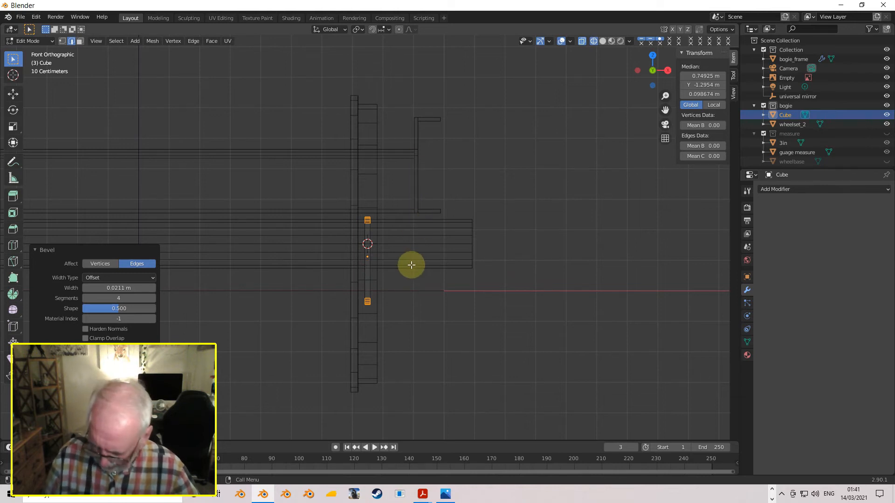
pyautogui.press('Tab')
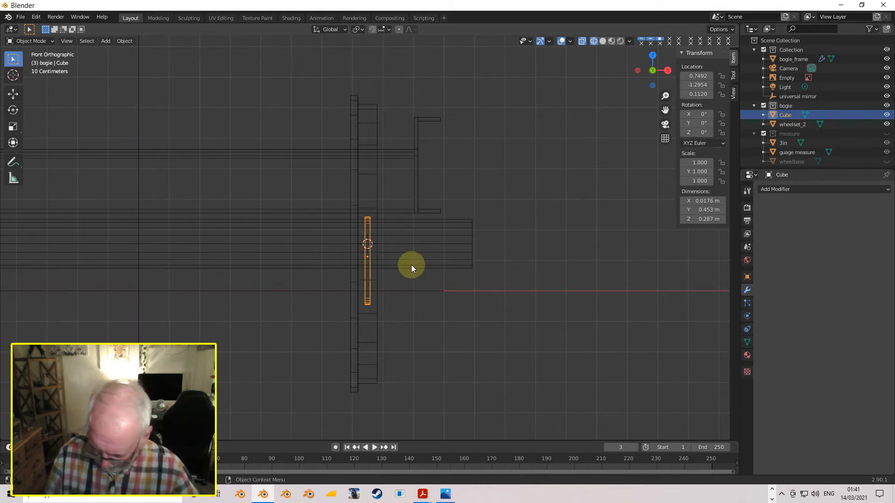
pyautogui.press('g')
pyautogui.press('x')
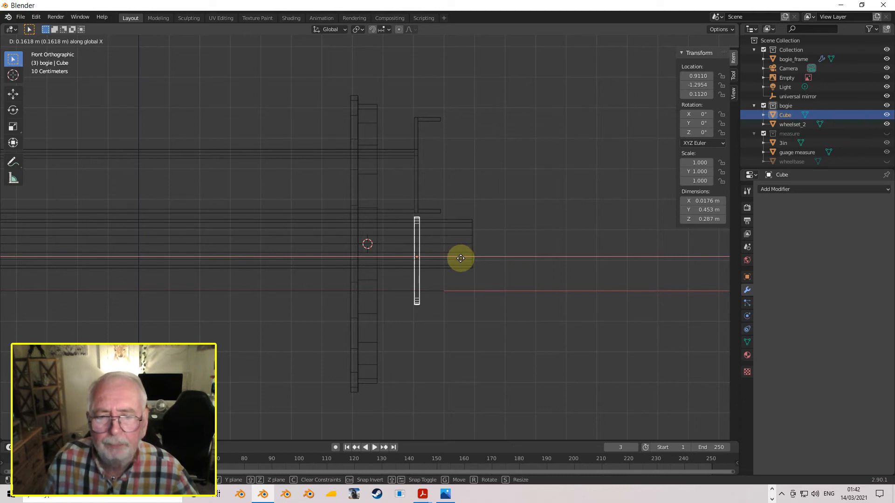
pyautogui.click(461, 258)
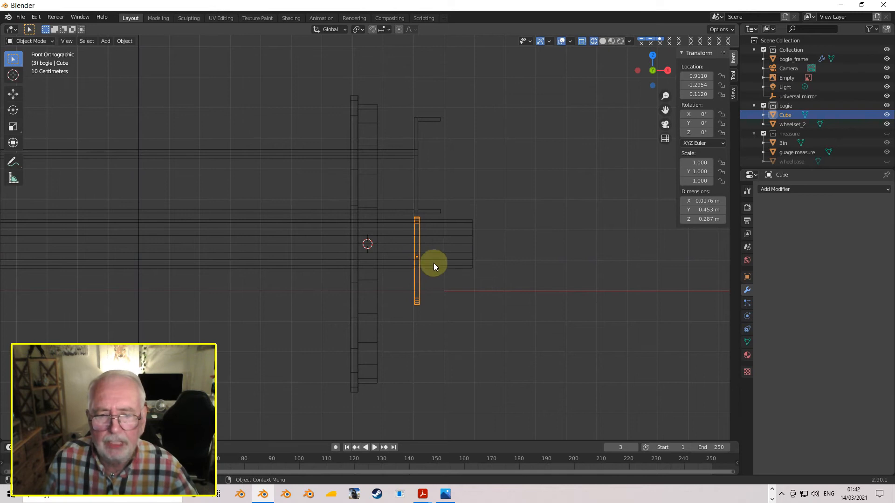
# Step: Add a cube mesh at the 3D cursor and scale it down uniformly to about 0.14 m
pyautogui.moveTo(434, 266)
pyautogui.mouseDown(button='middle')
pyautogui.moveTo(413, 279)
pyautogui.moveTo(426, 275)
pyautogui.mouseUp(button='middle')
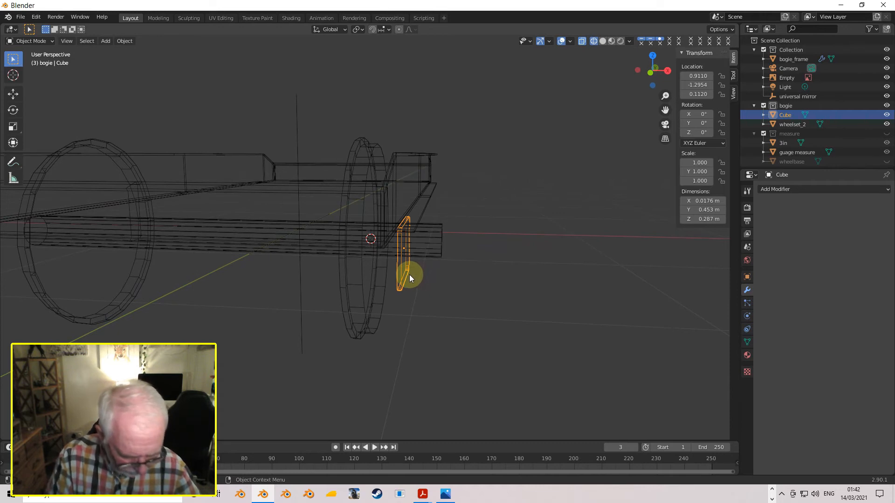
pyautogui.press('KP_3')
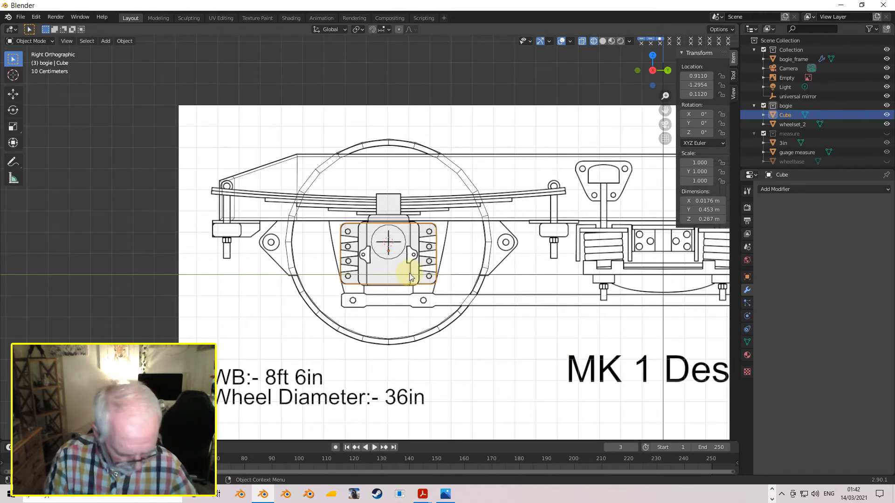
pyautogui.press('KP_1')
pyautogui.scroll(3, 426, 267)
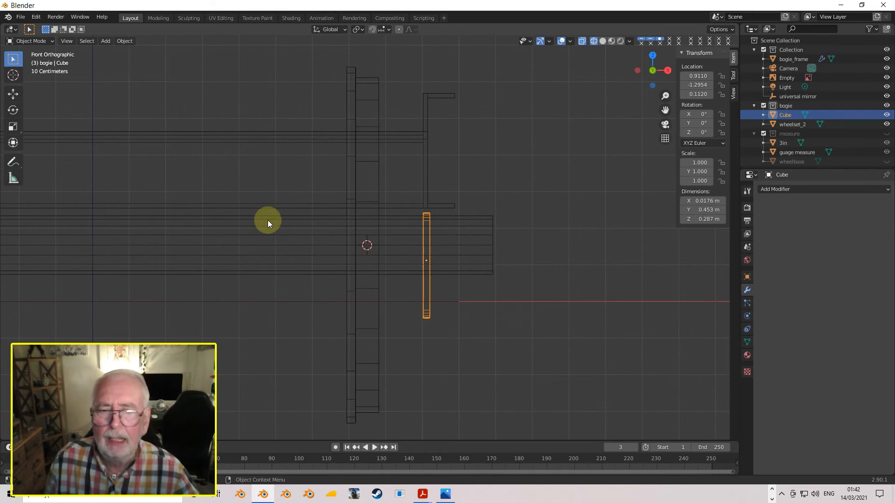
pyautogui.click(105, 41)
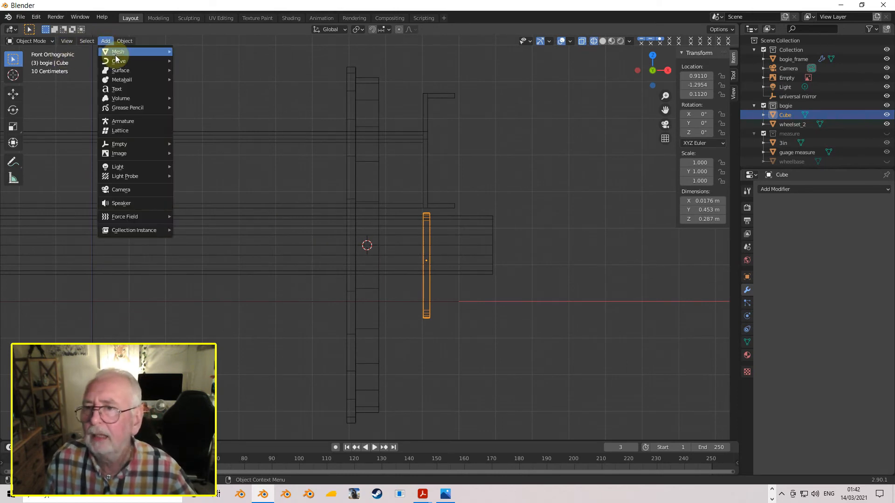
pyautogui.moveTo(154, 55)
pyautogui.click(193, 60)
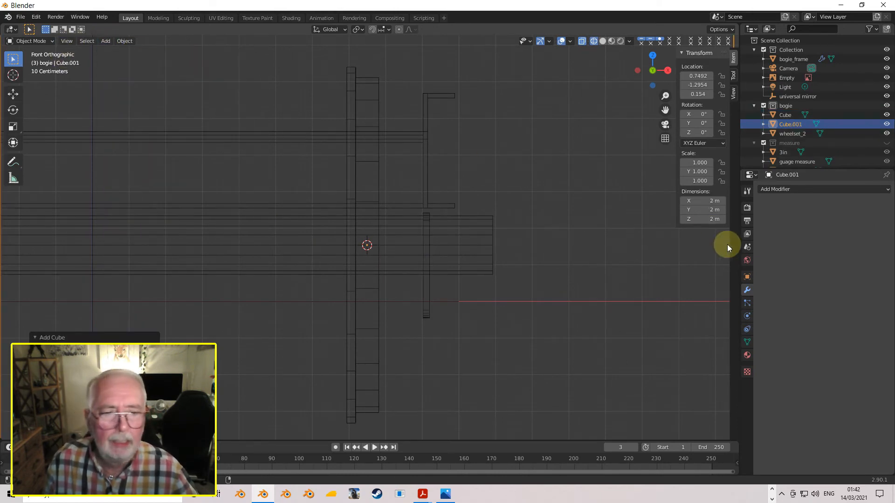
pyautogui.press('s')
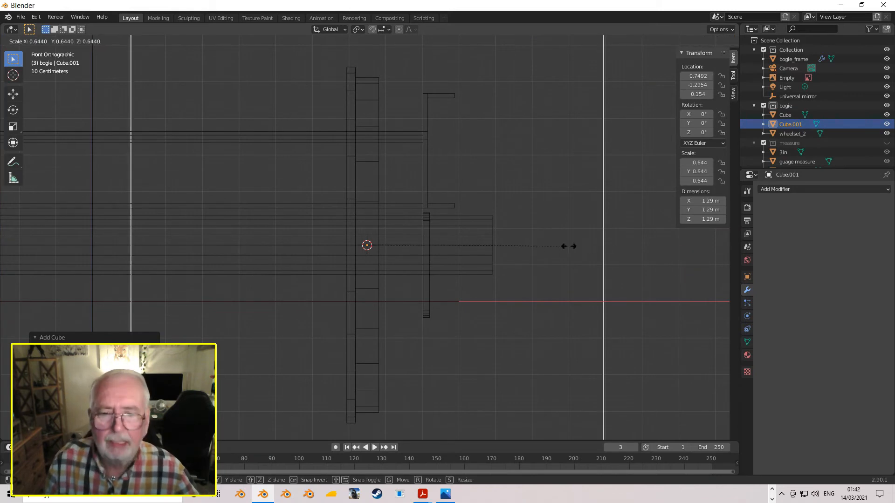
pyautogui.click(394, 243)
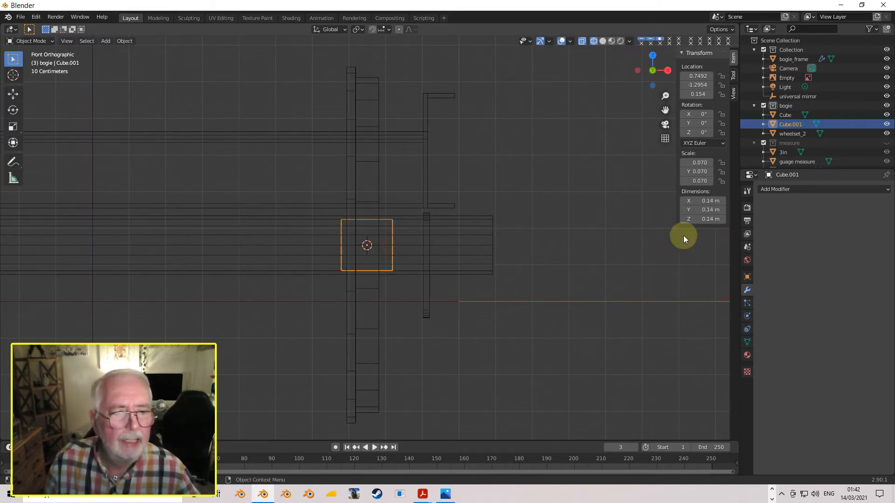
# Step: Set the new cube's X, Y and Z dimensions to 3in each
pyautogui.click(704, 202)
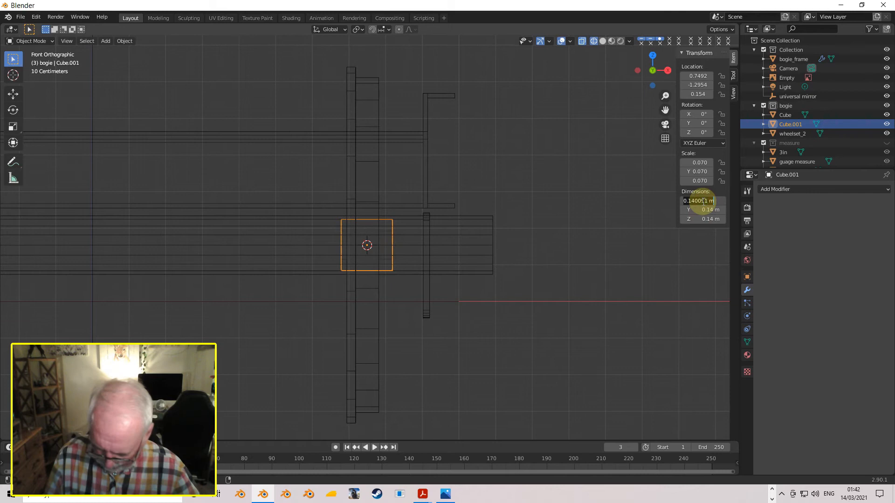
pyautogui.write('3in')
pyautogui.press('Return')
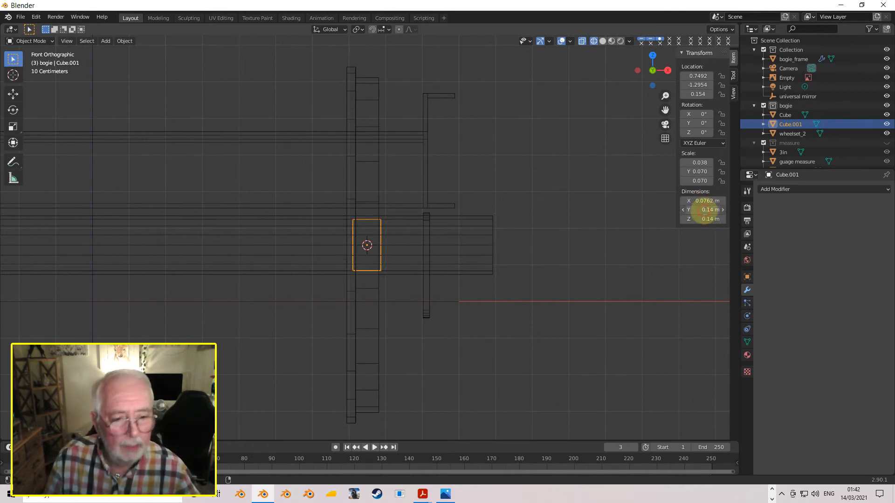
pyautogui.click(704, 210)
pyautogui.write('3')
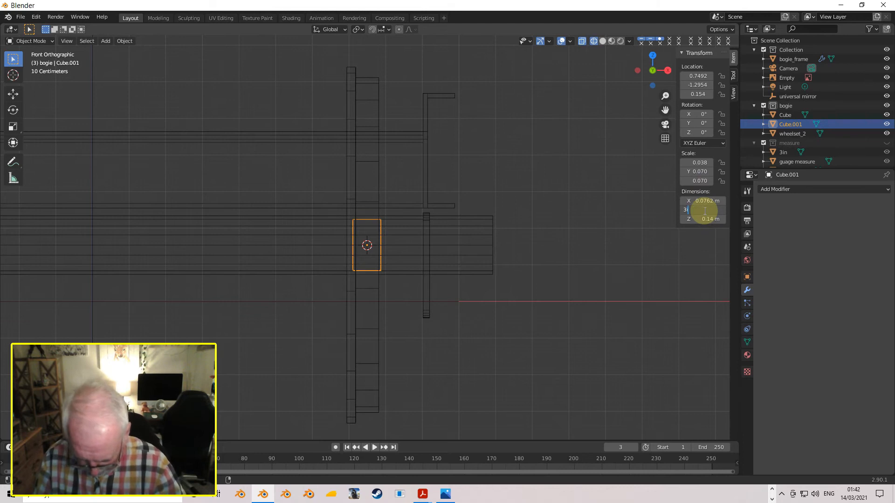
pyautogui.write('in')
pyautogui.press('Return')
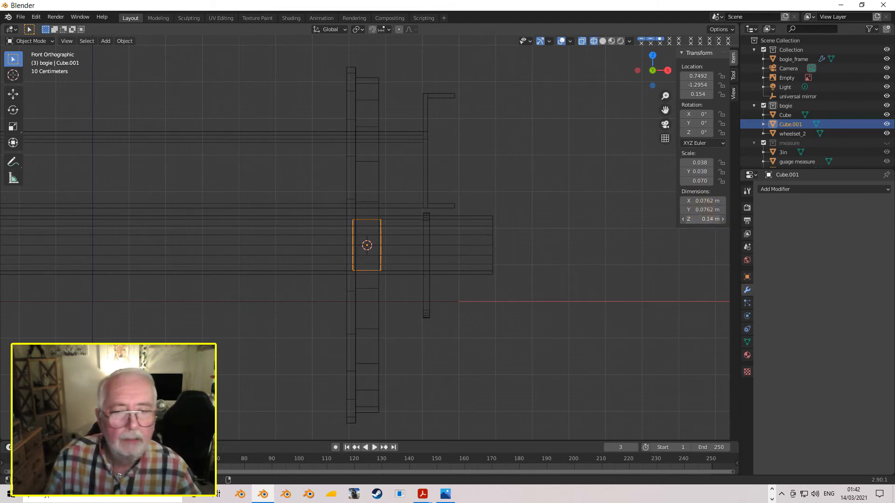
pyautogui.click(707, 219)
pyautogui.write('3')
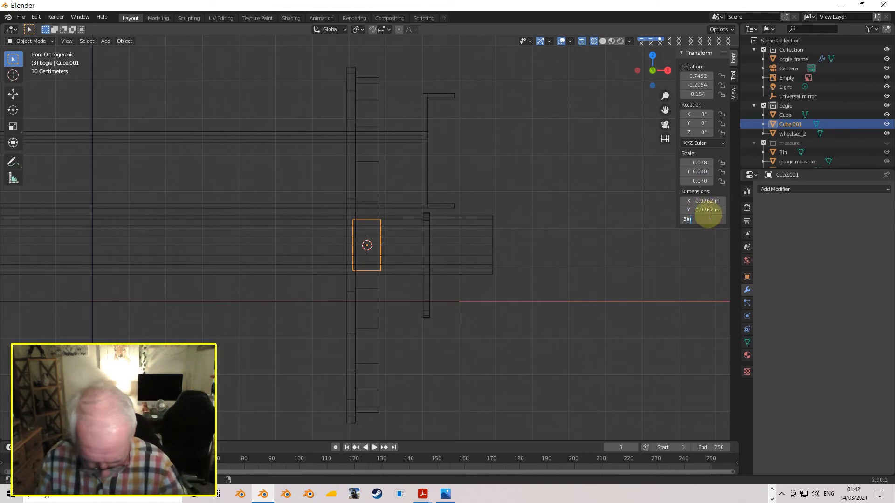
pyautogui.write('in')
pyautogui.press('Return')
# Step: Move the cube along X to about 0.958 m so it sits against the back plate's outer face
pyautogui.scroll(2, 463, 256)
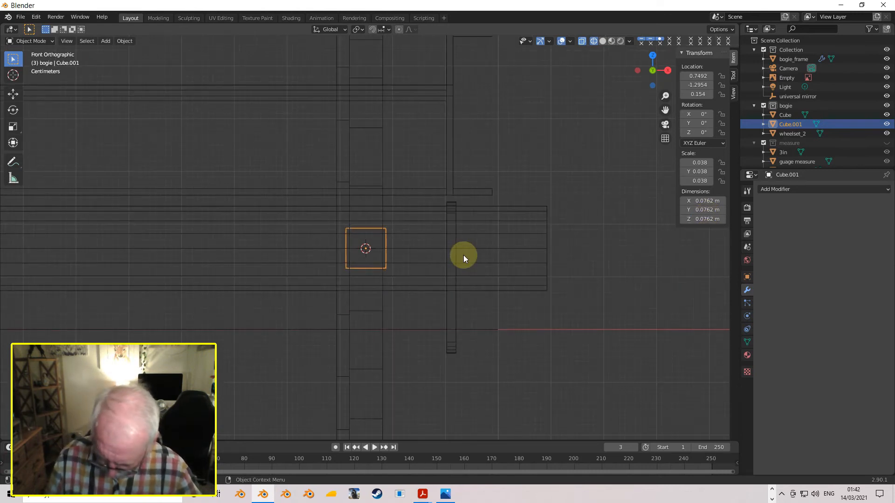
pyautogui.press('g')
pyautogui.press('x')
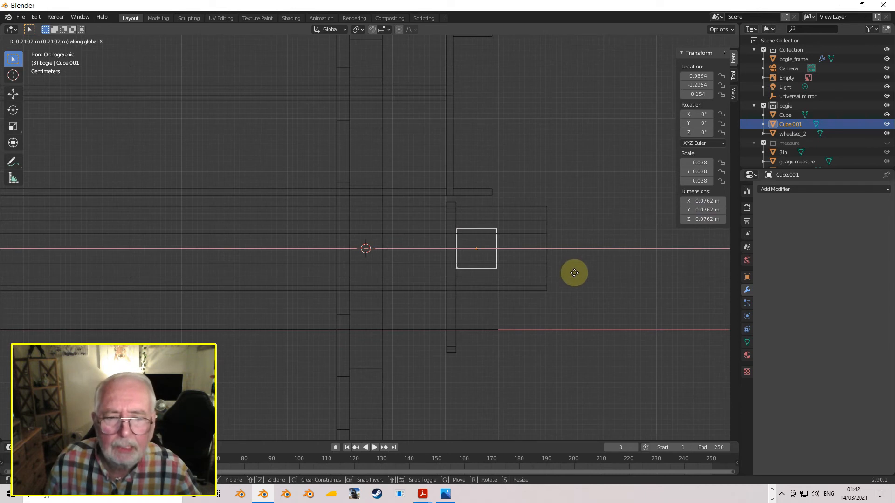
pyautogui.click(573, 273)
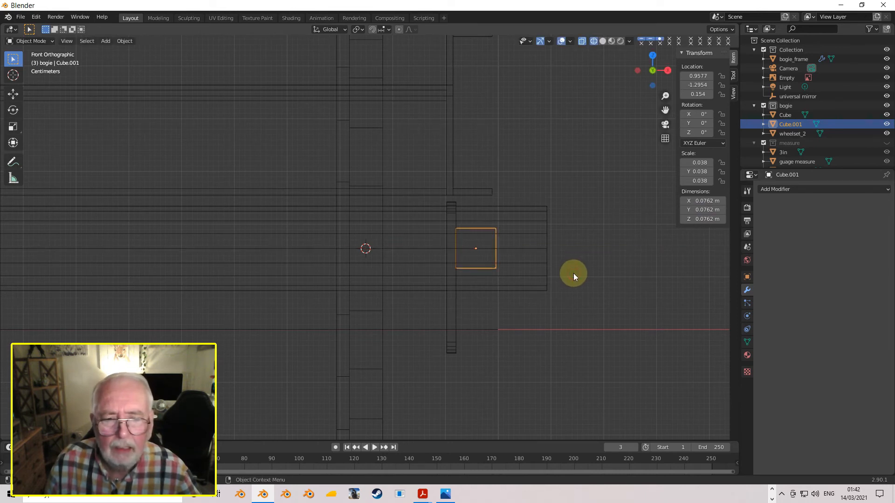
pyautogui.press('s')
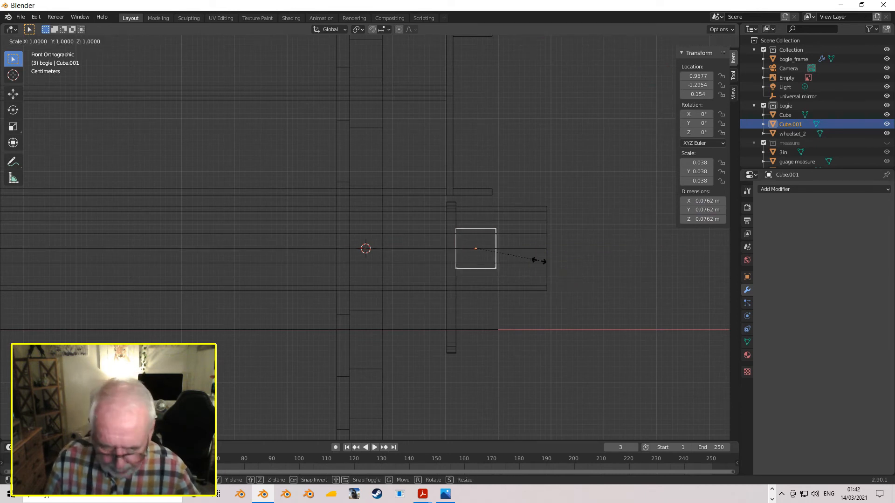
pyautogui.rightClick(539, 262)
# Step: Move the cube along Y to about -1.482 m, over the drawn column of tapered ribs beside the axlebox
pyautogui.press('KP_3')
pyautogui.scroll(4, 466, 252)
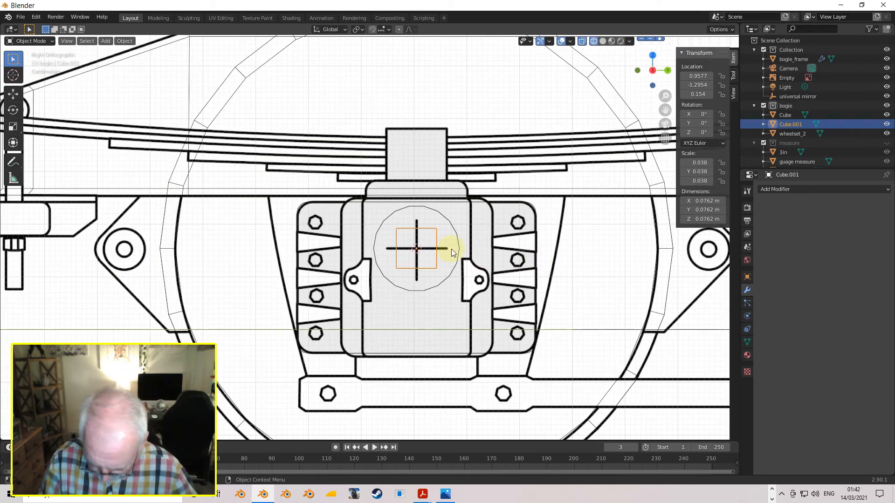
pyautogui.press('g')
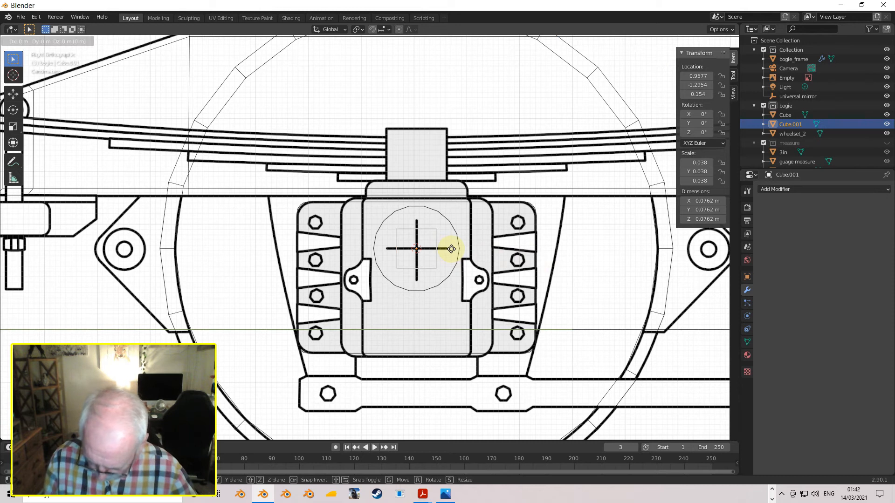
pyautogui.press('y')
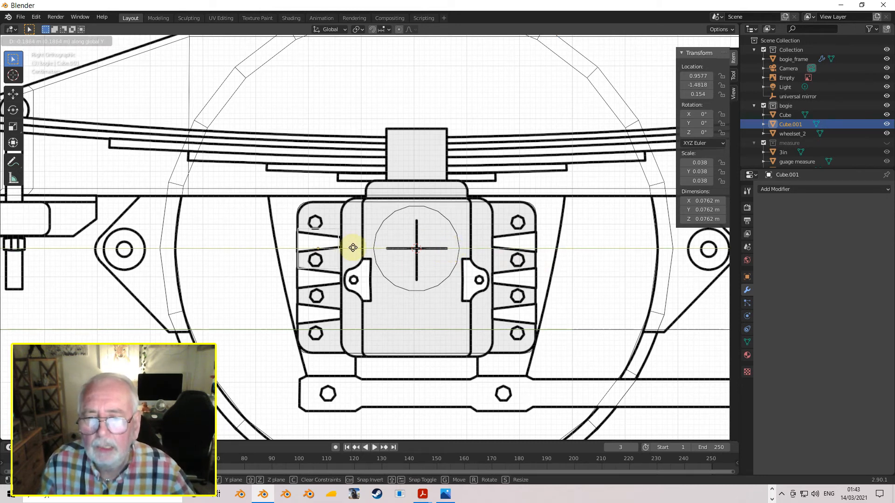
pyautogui.click(353, 247)
# Step: Scale the cube along Z to a height of about 0.030 m, close to the drawn rib's thickness
pyautogui.scroll(4, 351, 251)
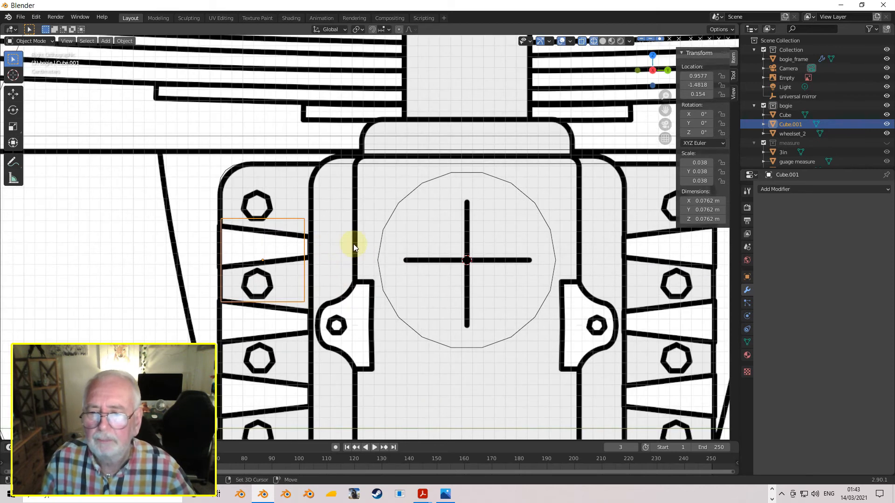
pyautogui.scroll(2, 354, 244)
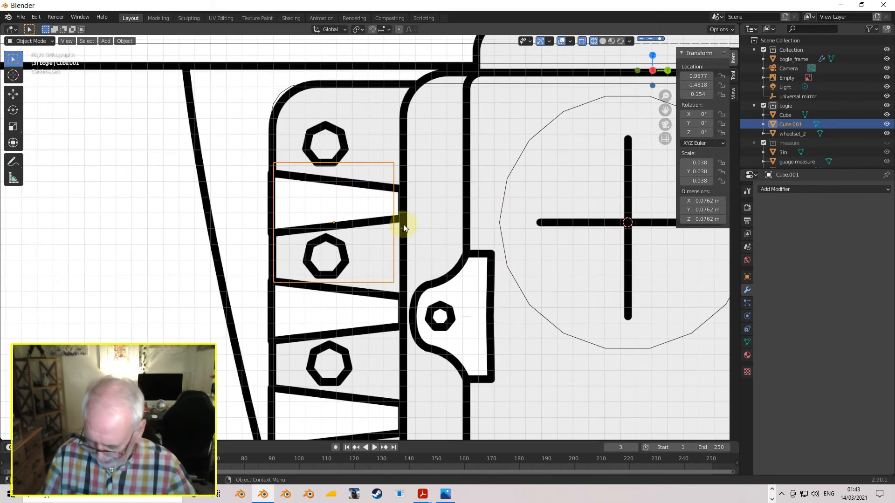
pyautogui.press('s')
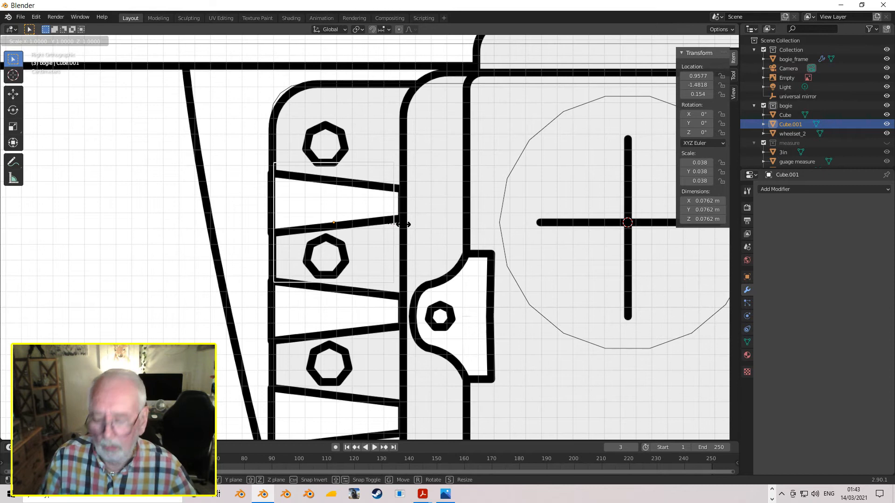
pyautogui.press('z')
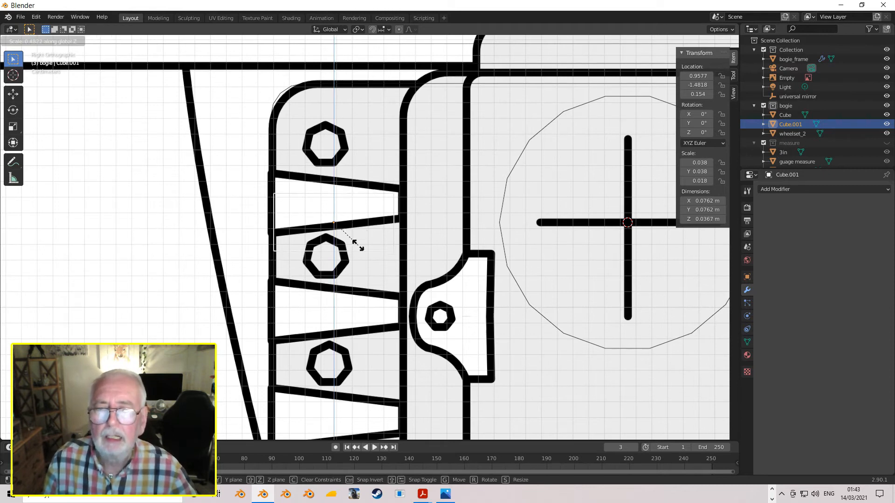
pyautogui.click(353, 242)
# Step: Raise the block along Z to about 0.166 m onto the uppermost drawn rib, then scale its height to about 0.0365 m
pyautogui.press('g')
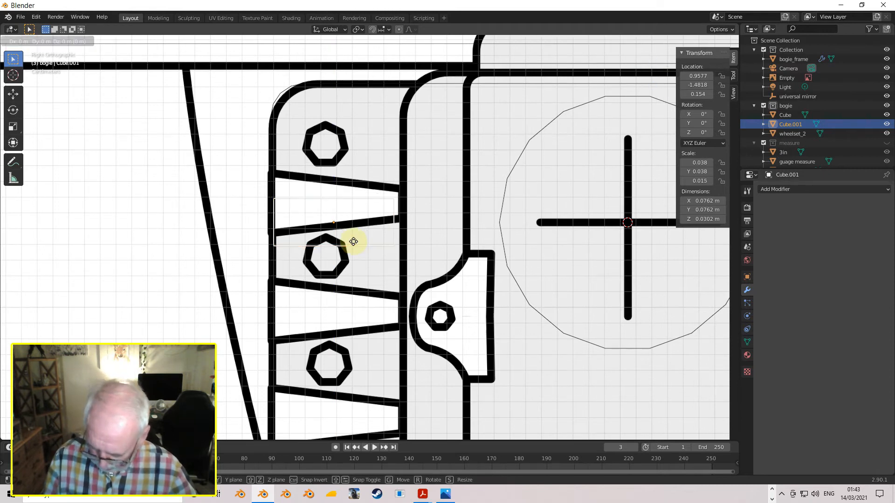
pyautogui.press('z')
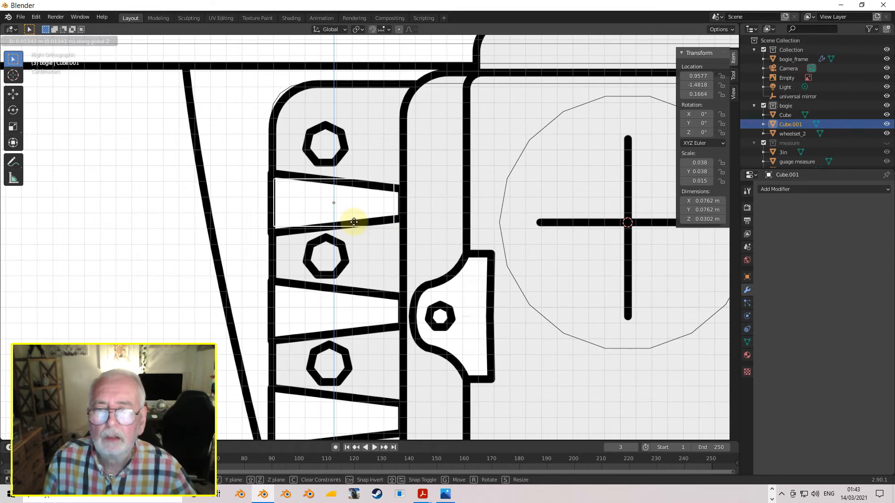
pyautogui.click(355, 226)
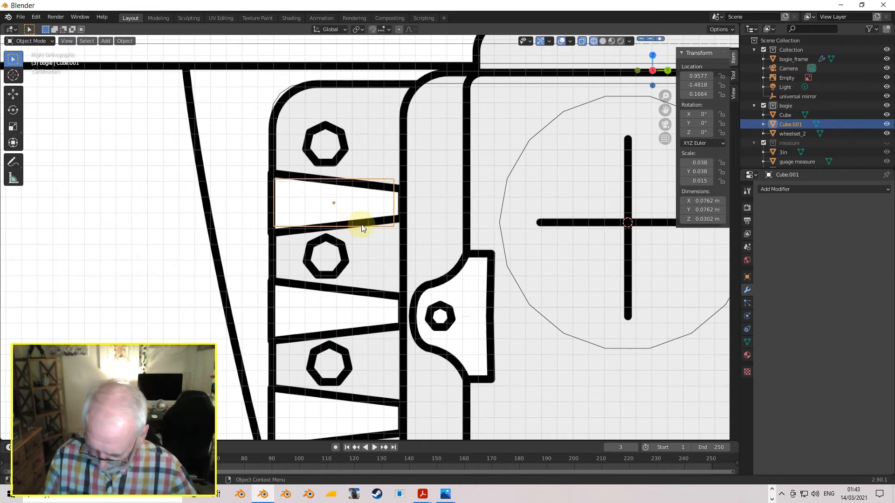
pyautogui.press('s')
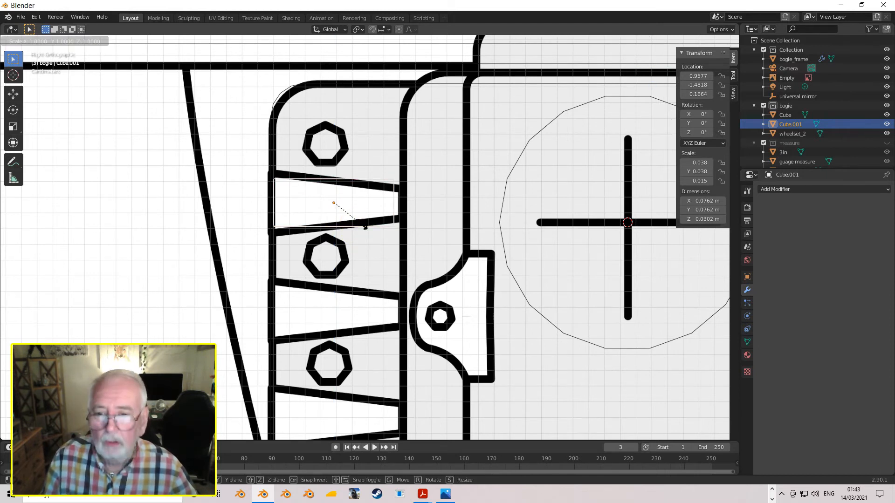
pyautogui.press('z')
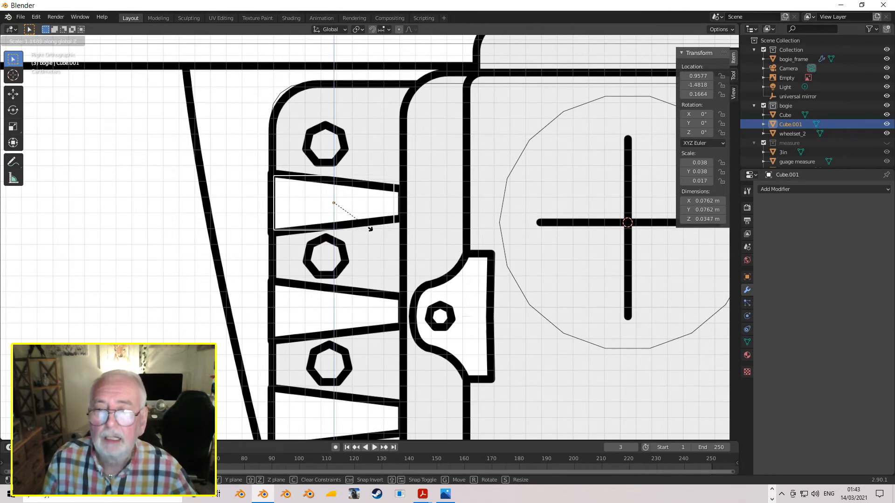
pyautogui.click(368, 227)
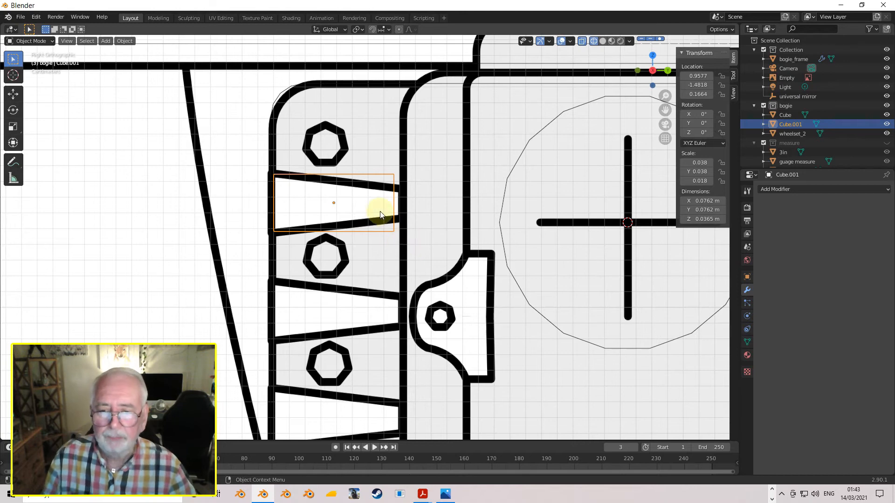
# Step: In Edit Mode, add one loop cut across the block's Y length and slide it to about Y -1.464 m
pyautogui.moveTo(382, 207); pyautogui.dragTo(443, 274, button='middle')
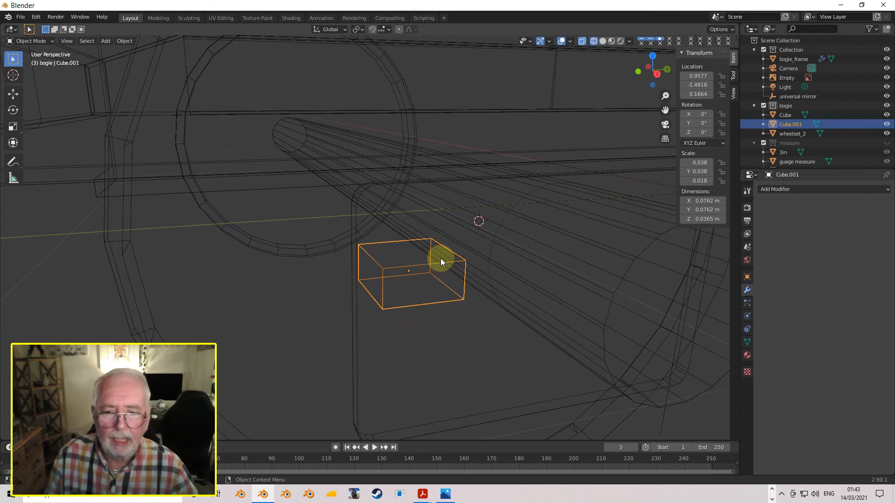
pyautogui.press('Tab')
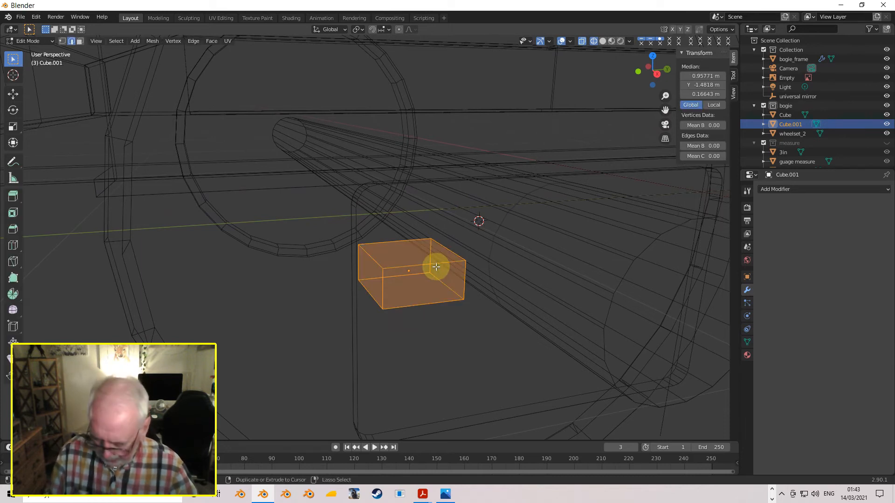
pyautogui.hotkey('ctrl', 'r')
pyautogui.click(436, 267)
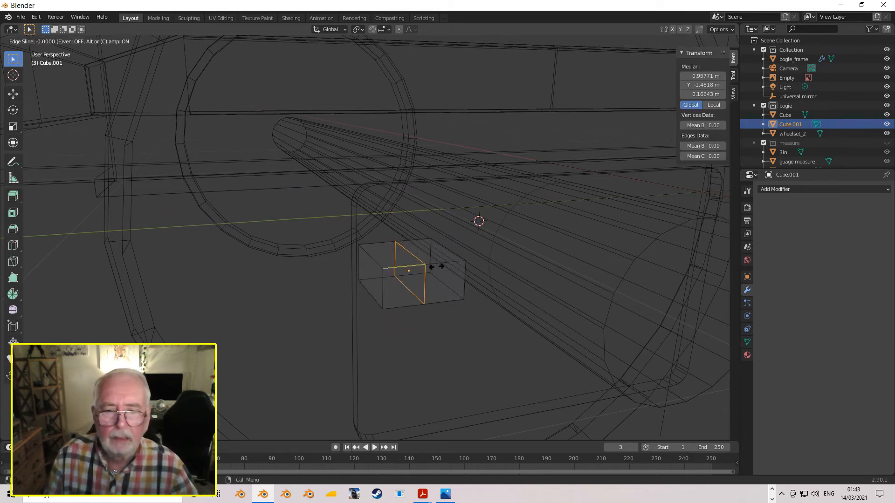
pyautogui.click(456, 266)
pyautogui.moveTo(456, 267); pyautogui.dragTo(385, 314, button='middle')
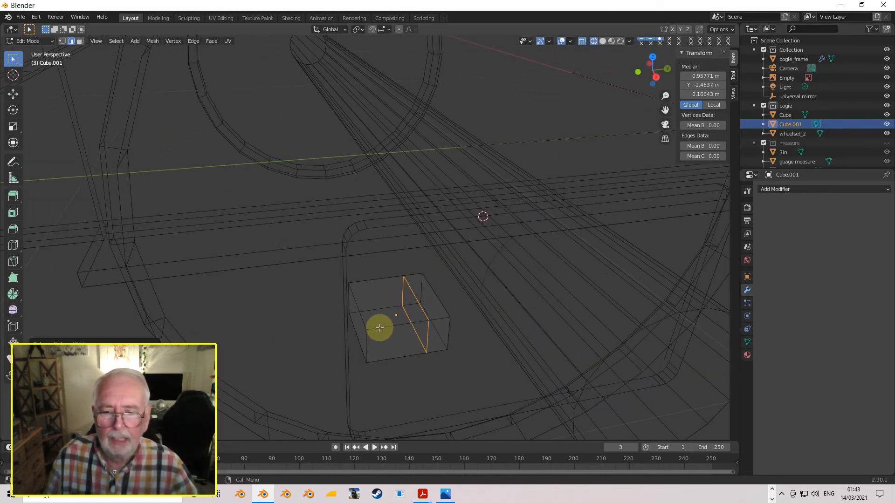
# Step: Taper the block by moving its two outer corner vertices at the Y -1.520 m end along X to about 0.951 m
pyautogui.click(368, 329)
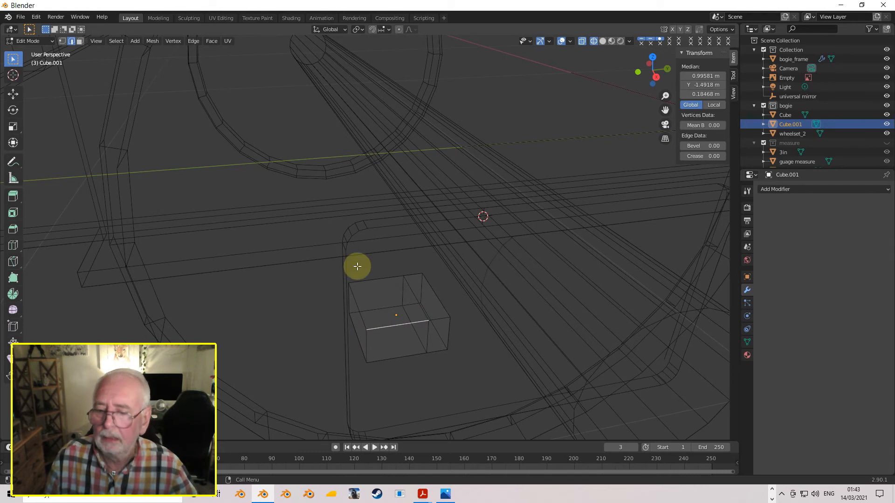
pyautogui.click(62, 42)
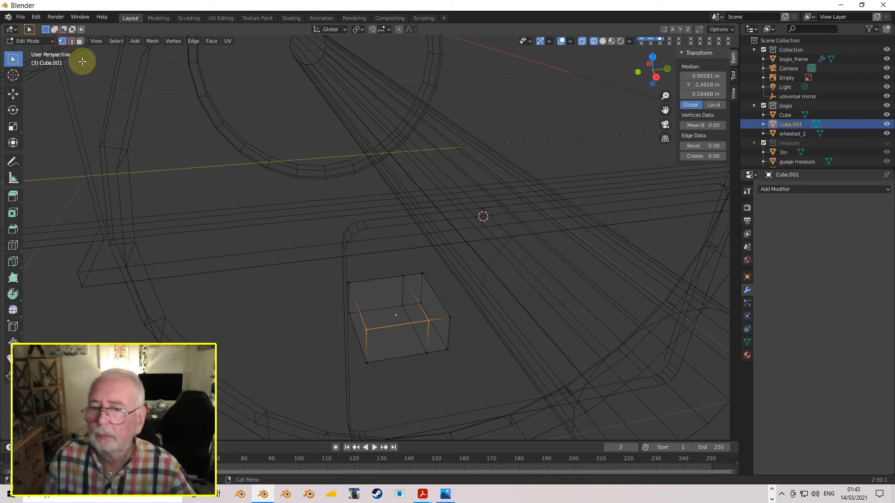
pyautogui.click(366, 331)
pyautogui.keyDown('shift'); pyautogui.click(367, 362); pyautogui.keyUp('shift')
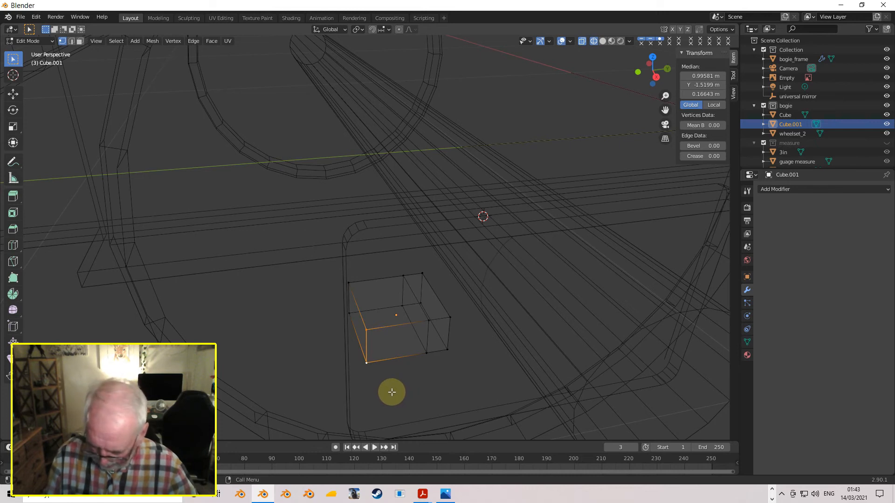
pyautogui.press('g')
pyautogui.press('x')
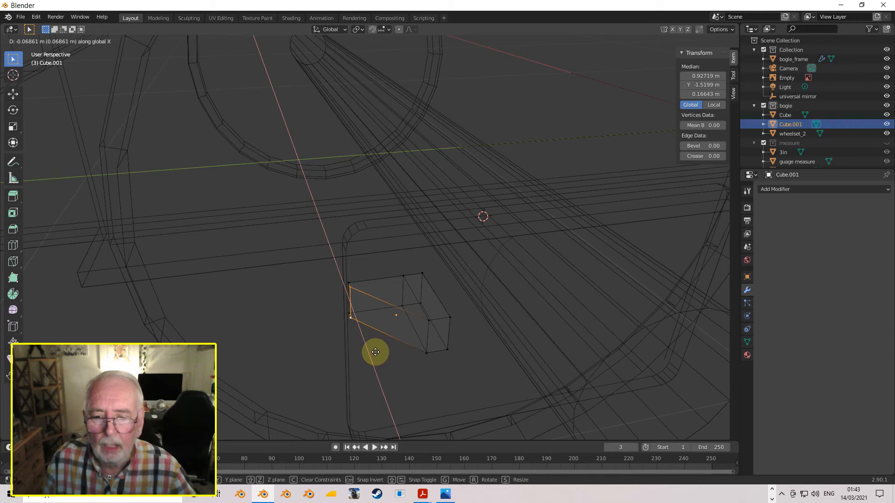
pyautogui.click(383, 364)
# Step: Inspect the tapered block from several angles, then show it in solid shading and return to Object Mode
pyautogui.moveTo(383, 364); pyautogui.dragTo(415, 349, button='middle')
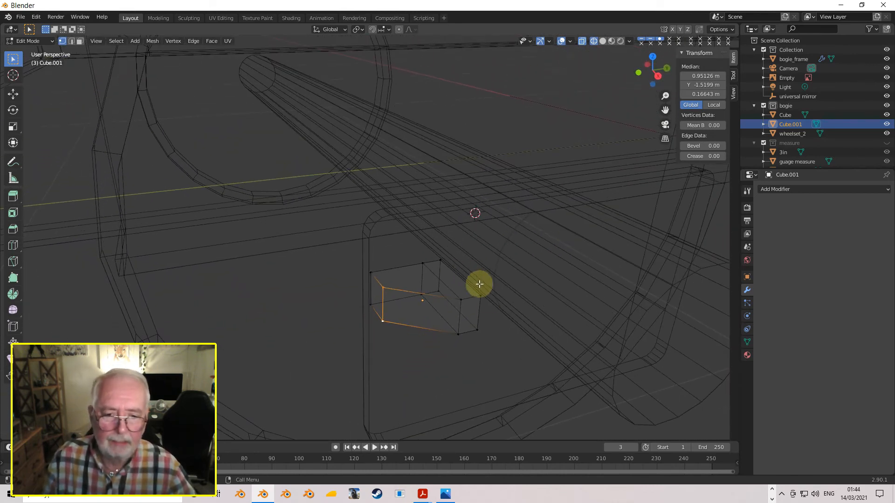
pyautogui.moveTo(479, 306)
pyautogui.mouseDown(button='middle')
pyautogui.moveTo(461, 294)
pyautogui.moveTo(474, 296)
pyautogui.mouseUp(button='middle')
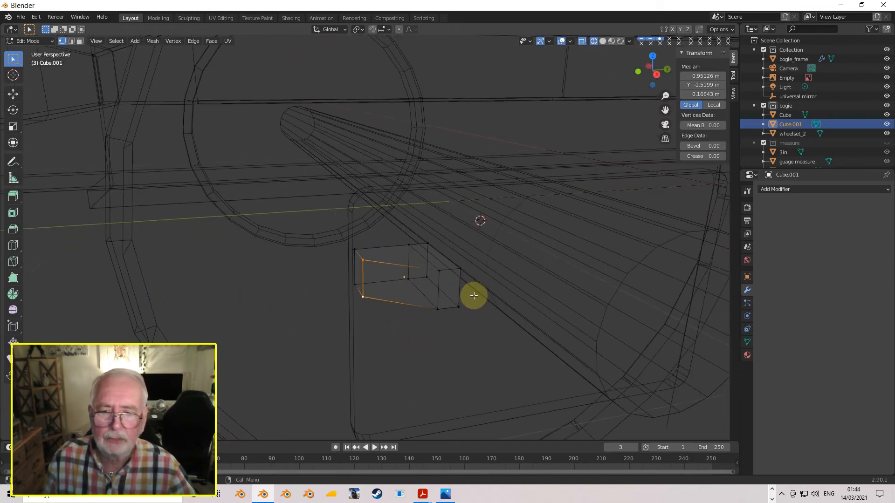
pyautogui.moveTo(427, 276); pyautogui.dragTo(414, 260, button='middle')
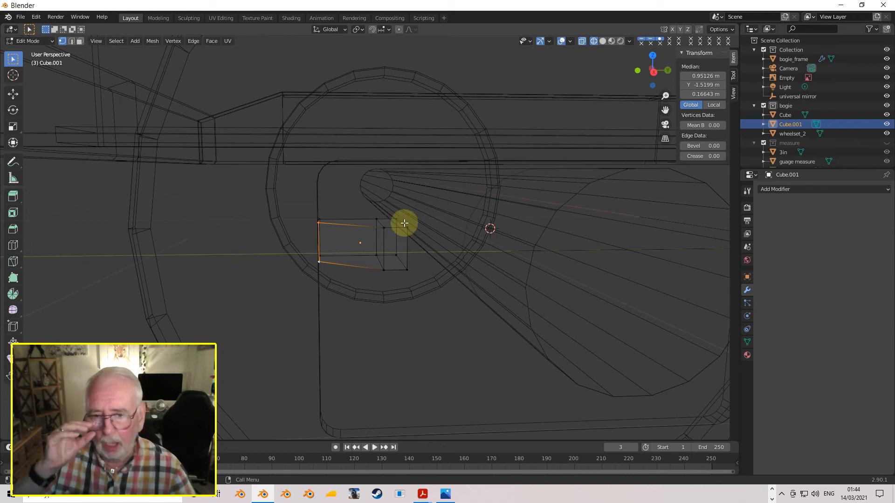
pyautogui.moveTo(368, 248)
pyautogui.mouseDown(button='middle')
pyautogui.moveTo(415, 200)
pyautogui.moveTo(406, 207)
pyautogui.moveTo(434, 237)
pyautogui.moveTo(390, 205)
pyautogui.moveTo(471, 262)
pyautogui.moveTo(459, 282)
pyautogui.moveTo(467, 281)
pyautogui.mouseUp(button='middle')
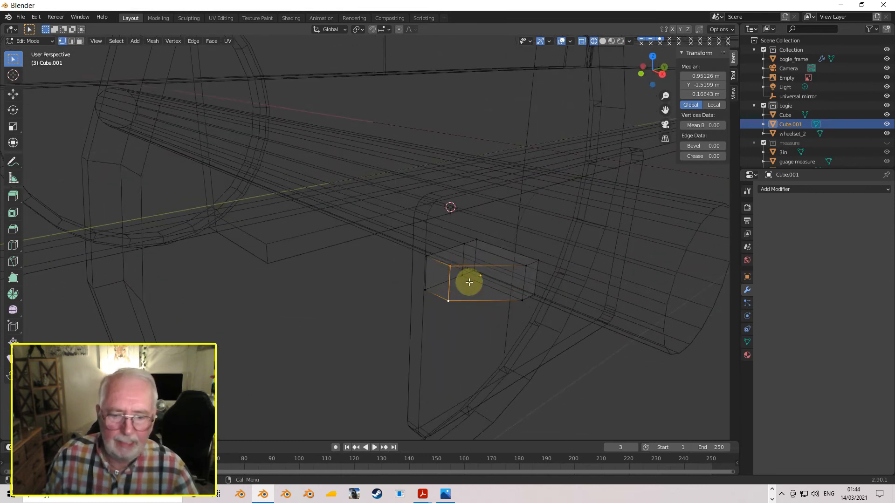
pyautogui.click(581, 41)
pyautogui.click(603, 41)
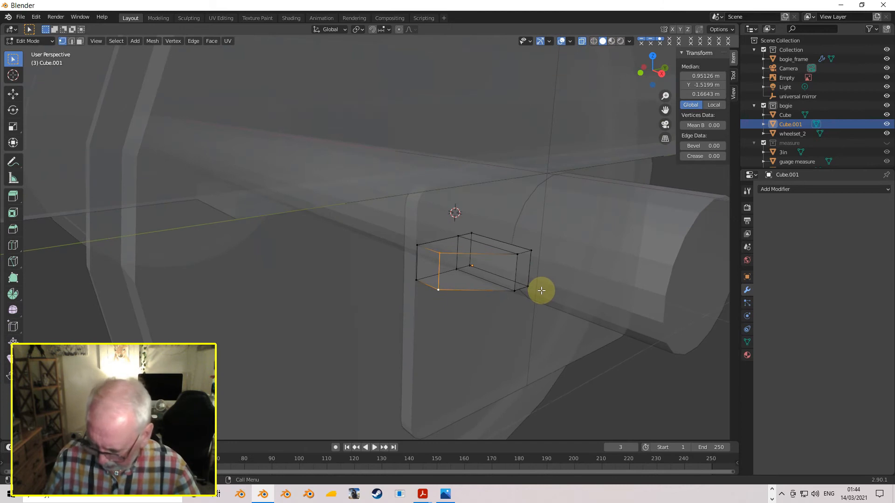
pyautogui.press('Tab')
pyautogui.moveTo(547, 295); pyautogui.dragTo(508, 287, button='middle')
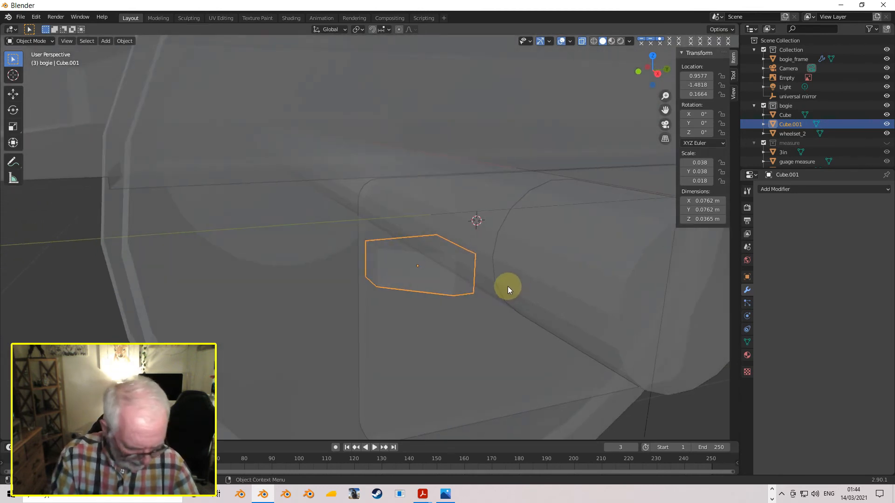
# Step: In the right orthographic view, move the tapered rib along Y to about -1.480 m
pyautogui.press('KP_3')
pyautogui.scroll(2, 485, 273)
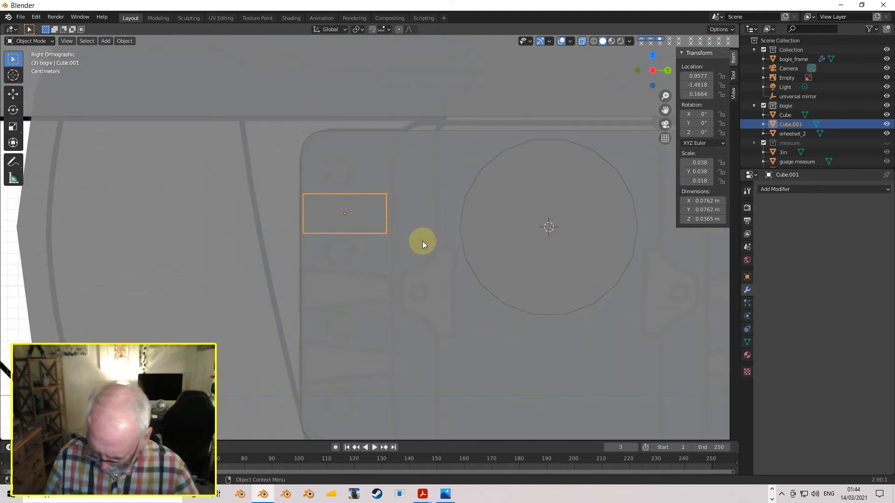
pyautogui.press('g')
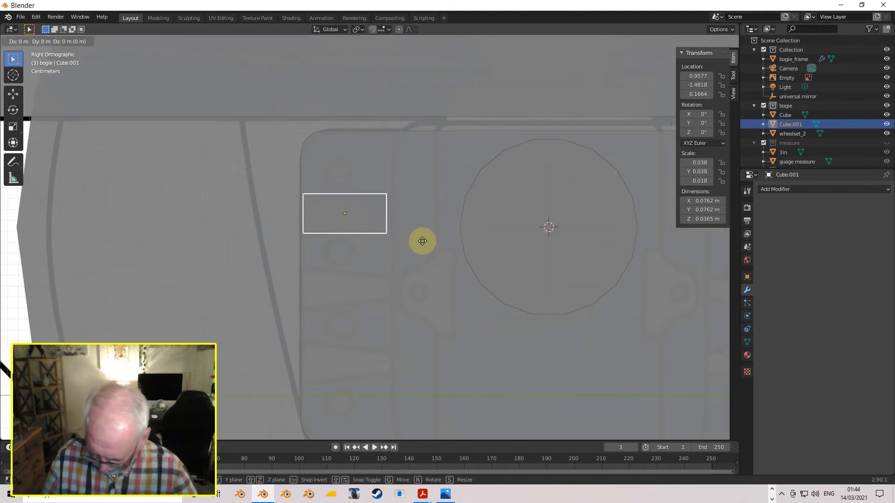
pyautogui.press('y')
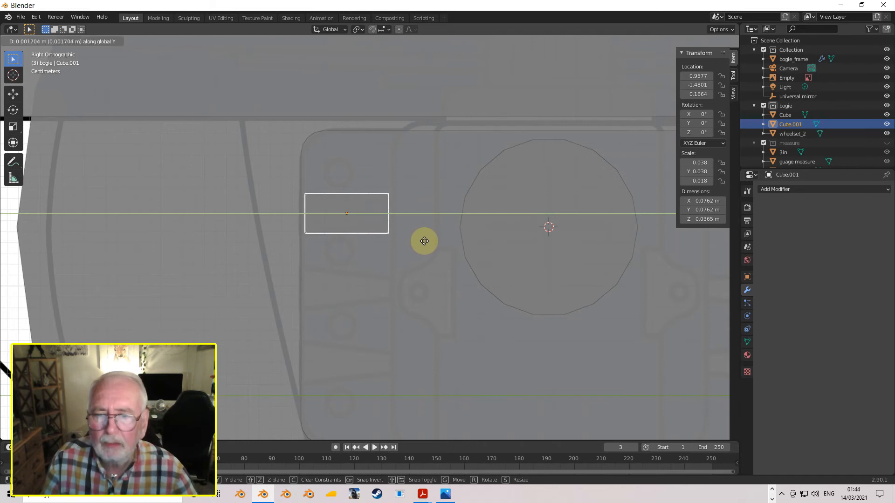
pyautogui.click(424, 241)
# Step: Duplicate the tapered rib and lower the copy along Z to about 0.096 m, over the middle drawn rib
pyautogui.scroll(-3, 424, 242)
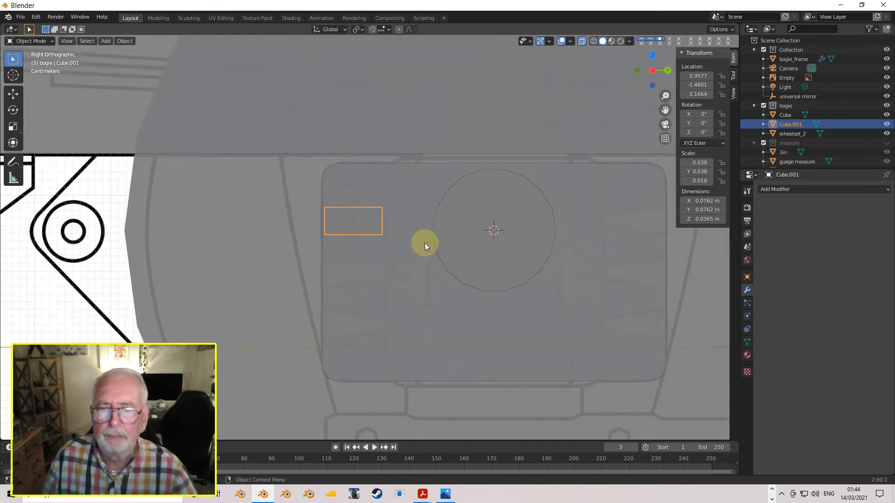
pyautogui.hotkey('shift', 'd')
pyautogui.rightClick(384, 234)
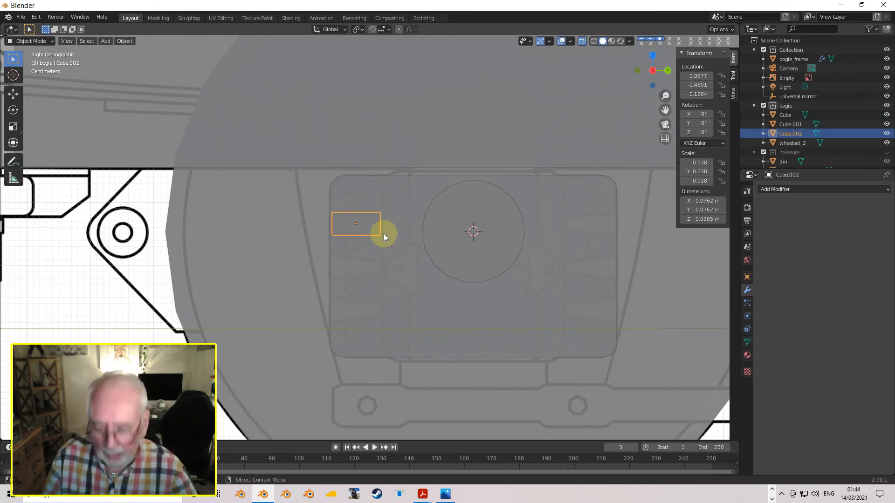
pyautogui.press('g')
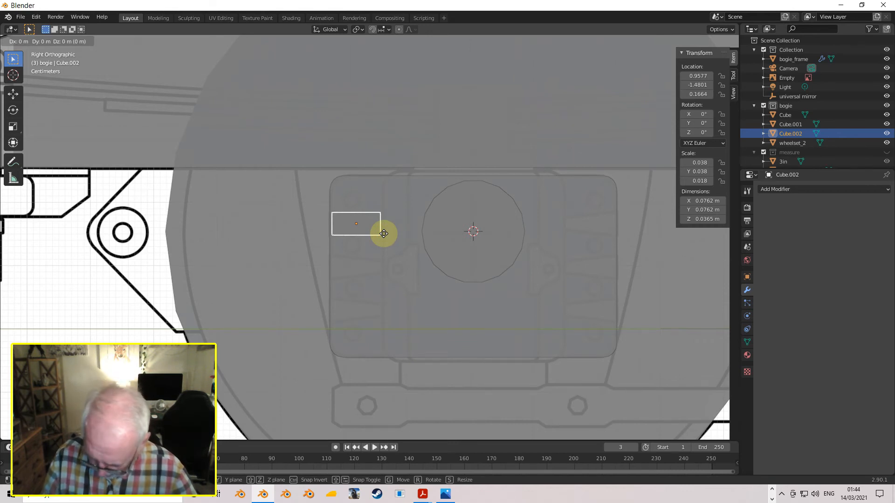
pyautogui.press('z')
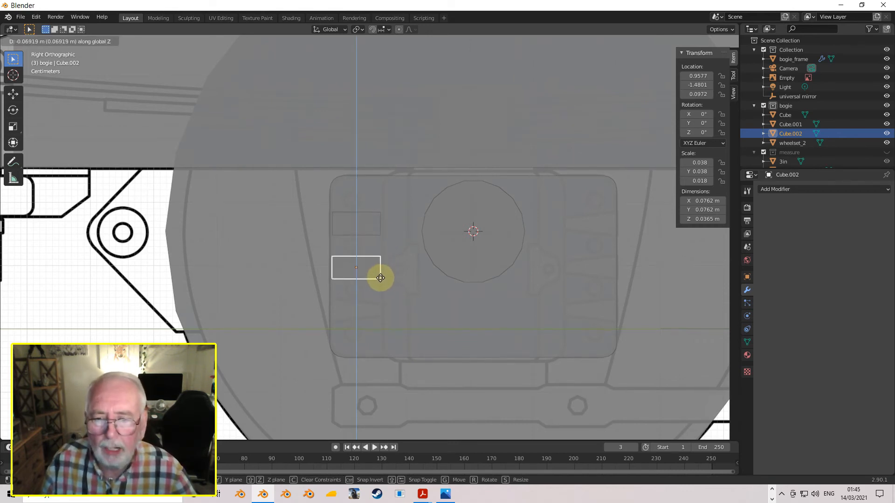
pyautogui.click(380, 278)
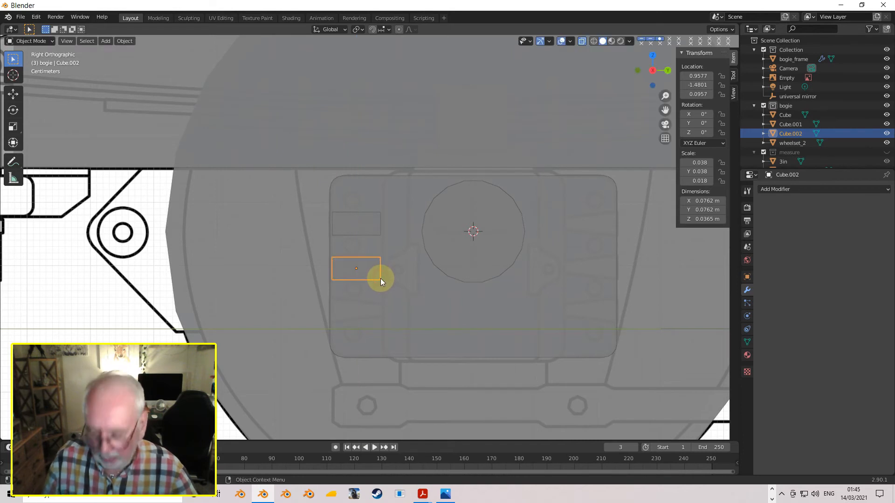
# Step: Duplicate the middle rib and lower the copy along Z to about 0.027 m, over the lowest drawn rib
pyautogui.hotkey('shift', 'd')
pyautogui.rightClick(383, 276)
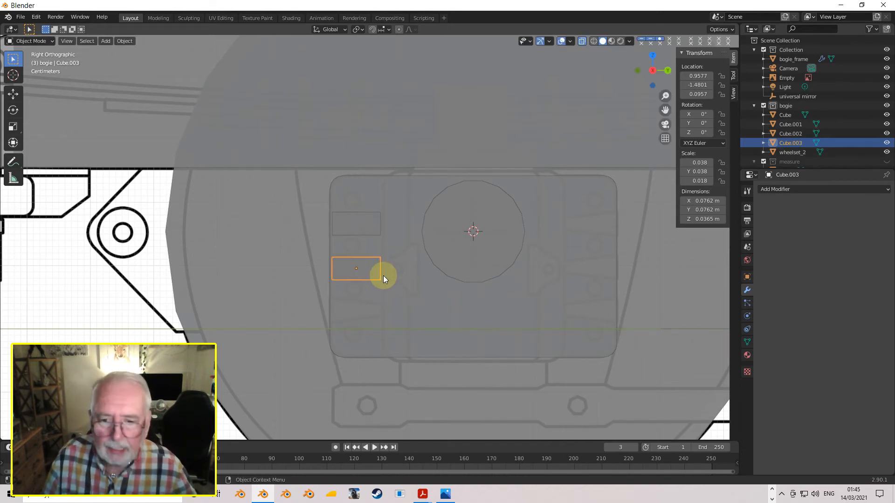
pyautogui.press('g')
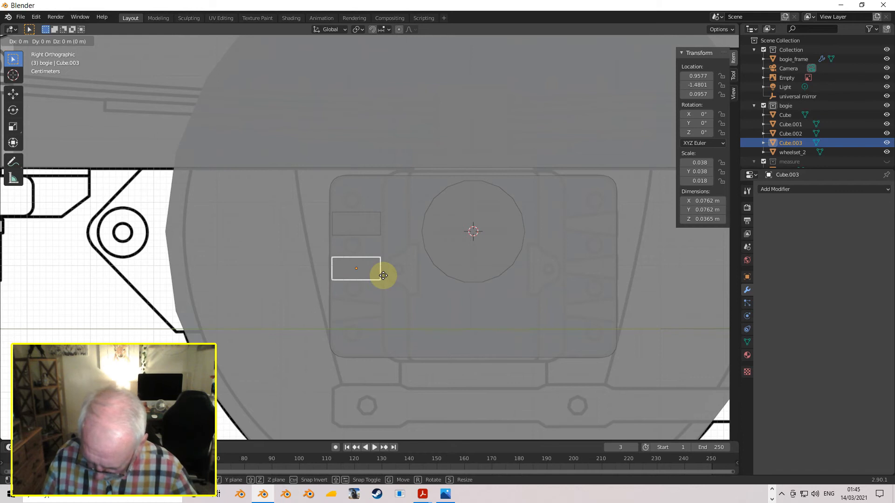
pyautogui.press('z')
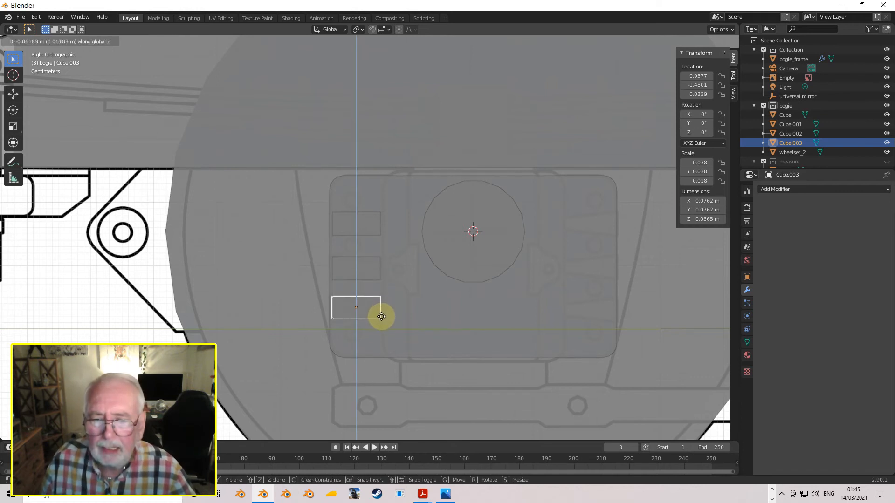
pyautogui.click(382, 317)
# Step: Duplicate all three tapered ribs in place and rotate the copies about 180° in the right orthographic view
pyautogui.moveTo(383, 314); pyautogui.dragTo(420, 272, button='middle')
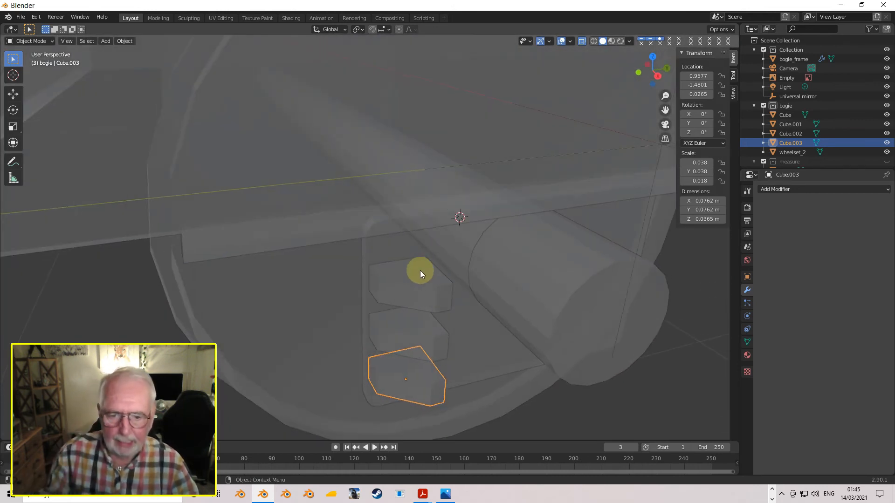
pyautogui.click(423, 301)
pyautogui.click(413, 295)
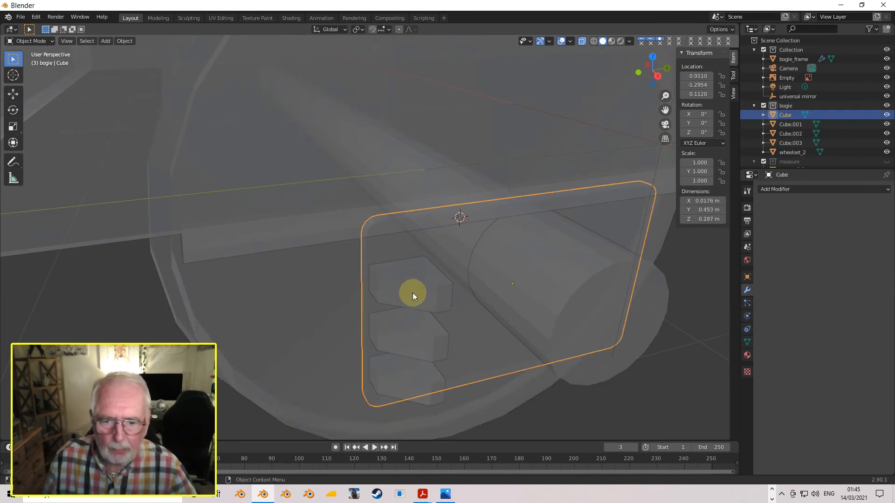
pyautogui.click(417, 296)
pyautogui.keyDown('shift'); pyautogui.click(403, 328); pyautogui.keyUp('shift')
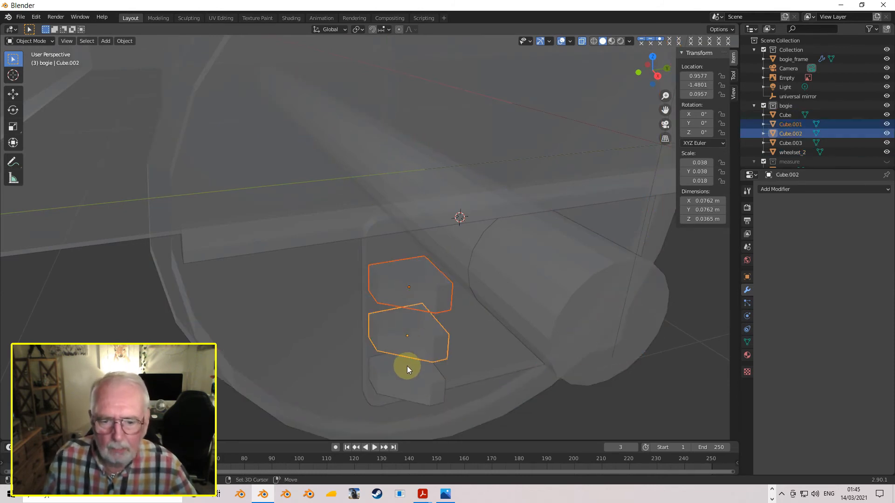
pyautogui.keyDown('shift'); pyautogui.click(406, 370); pyautogui.keyUp('shift')
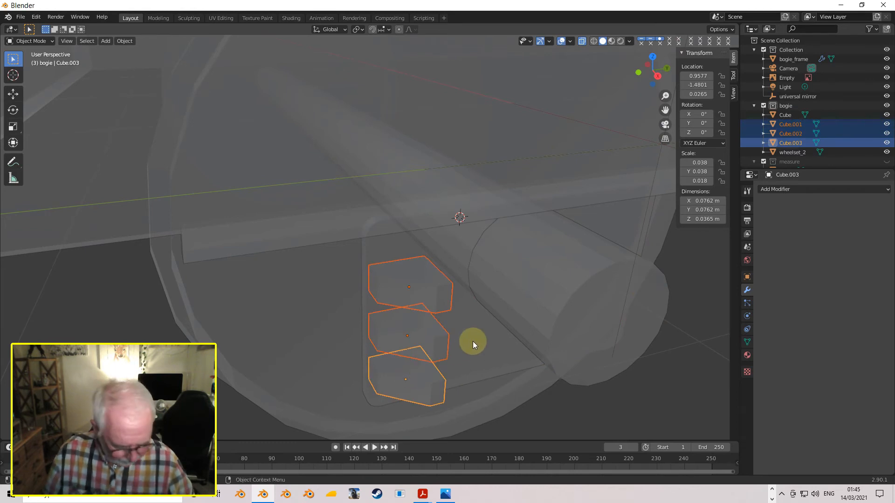
pyautogui.press('KP_3')
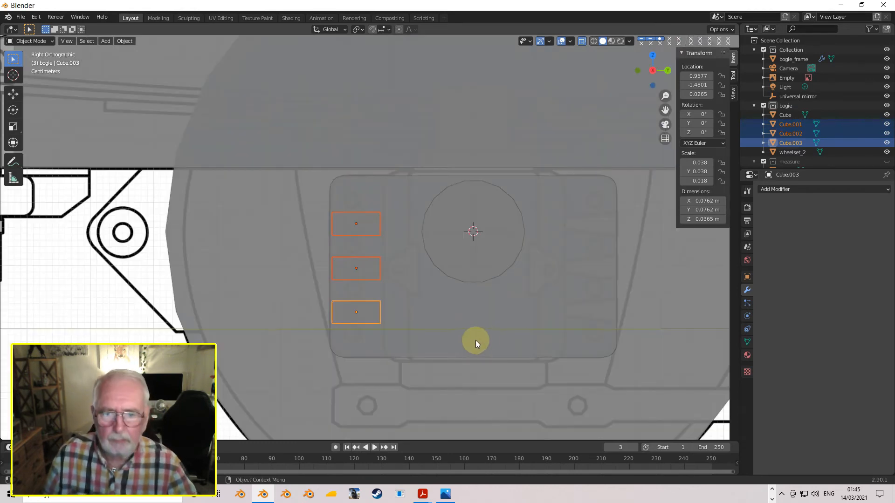
pyautogui.hotkey('shift', 'd')
pyautogui.rightClick(445, 240)
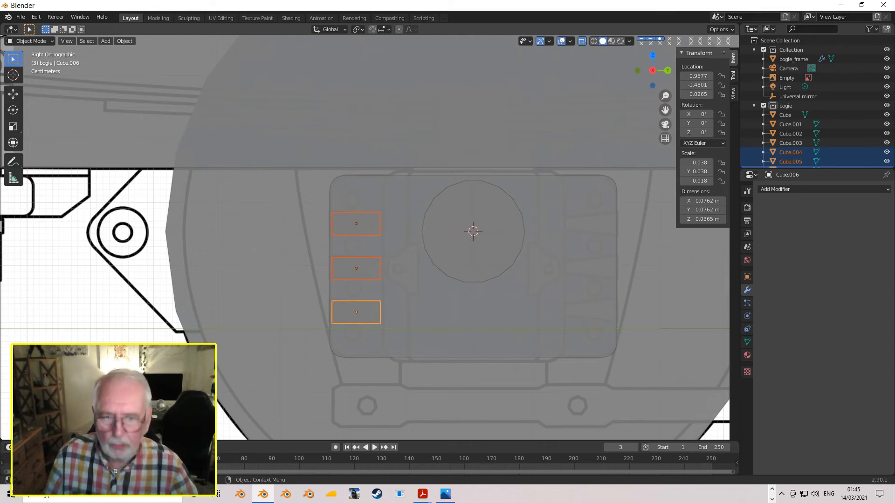
pyautogui.press('r')
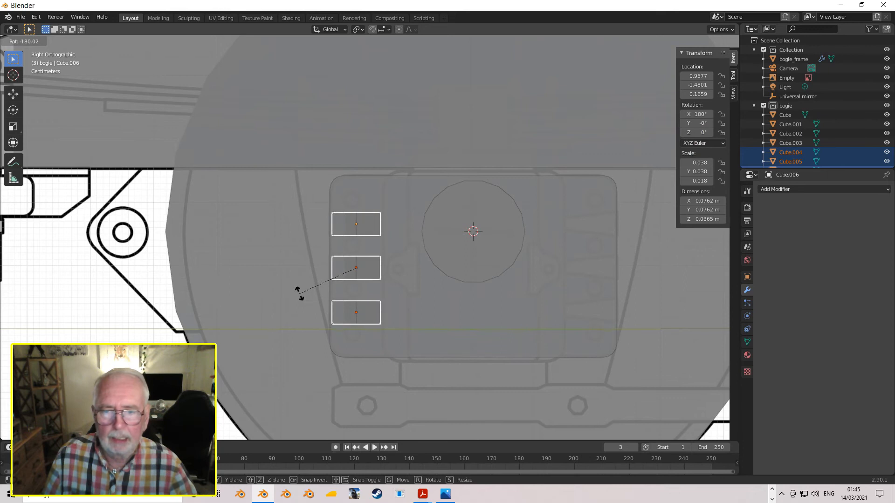
pyautogui.click(300, 294)
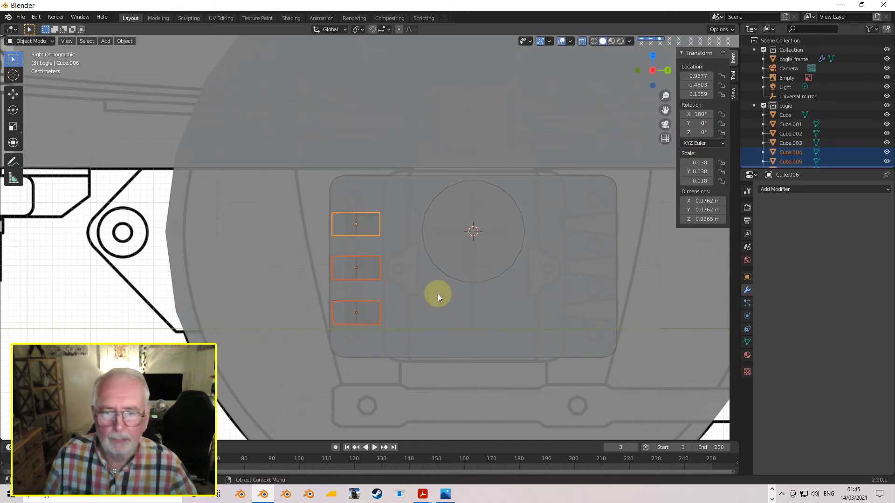
# Step: Move the three rotated ribs along Y to about -1.110 m, onto the drawn ribs at the back plate's opposite edge
pyautogui.press('g')
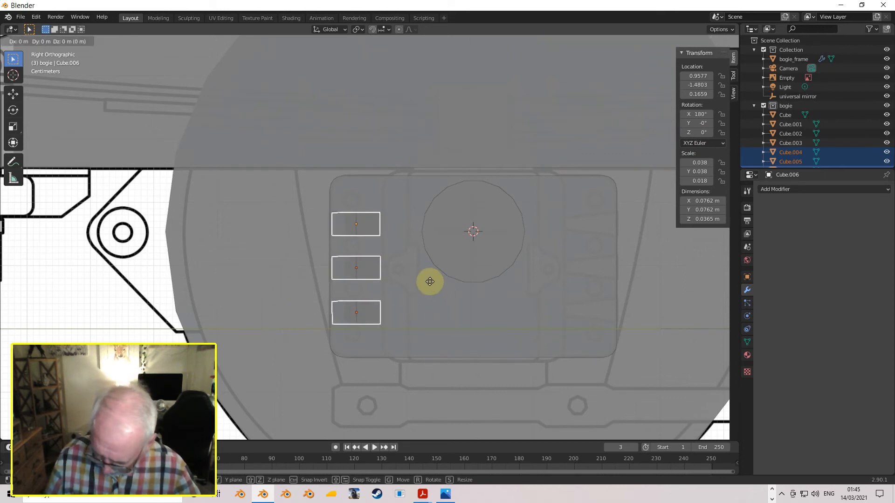
pyautogui.press('y')
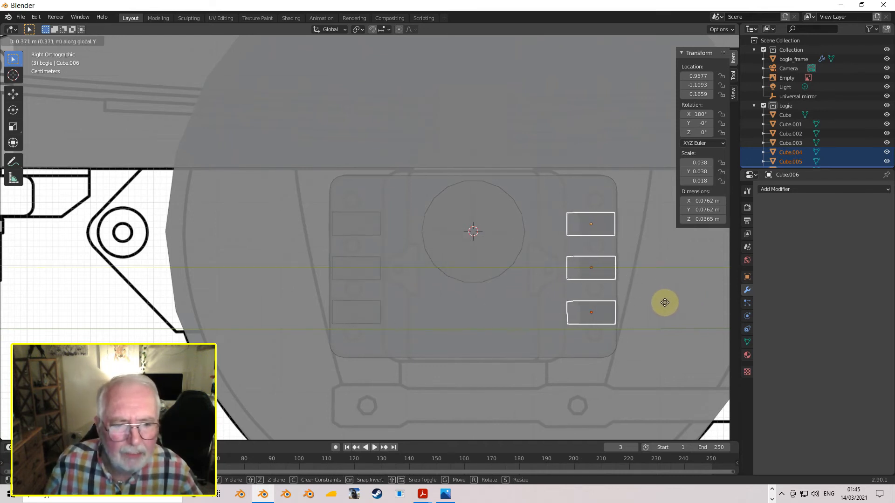
pyautogui.click(664, 303)
pyautogui.moveTo(666, 304); pyautogui.dragTo(670, 323, button='middle')
pyautogui.moveTo(583, 313); pyautogui.dragTo(557, 294, button='middle')
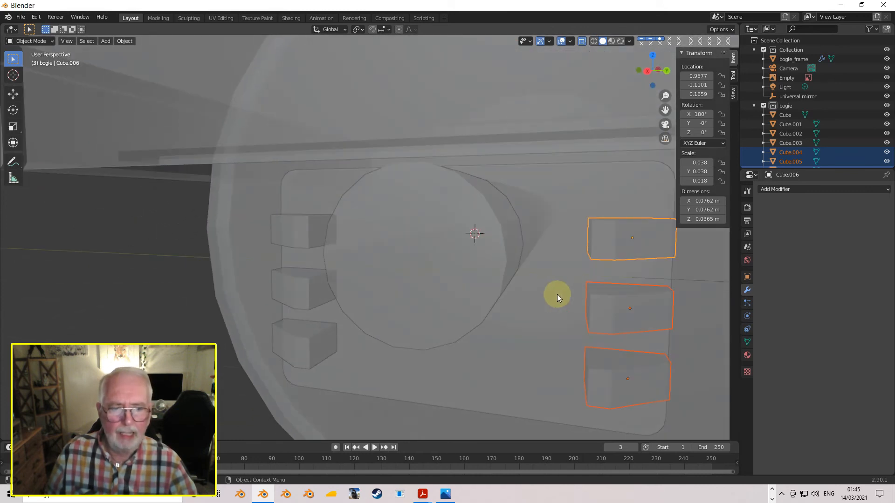
pyautogui.moveTo(469, 262); pyautogui.dragTo(480, 271, button='middle')
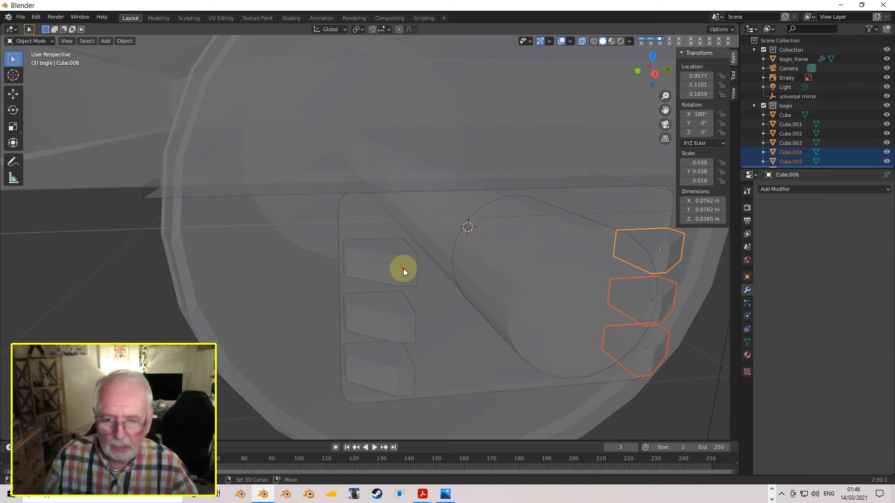
pyautogui.keyDown('shift'); pyautogui.click(401, 286); pyautogui.keyUp('shift')
pyautogui.click(401, 285)
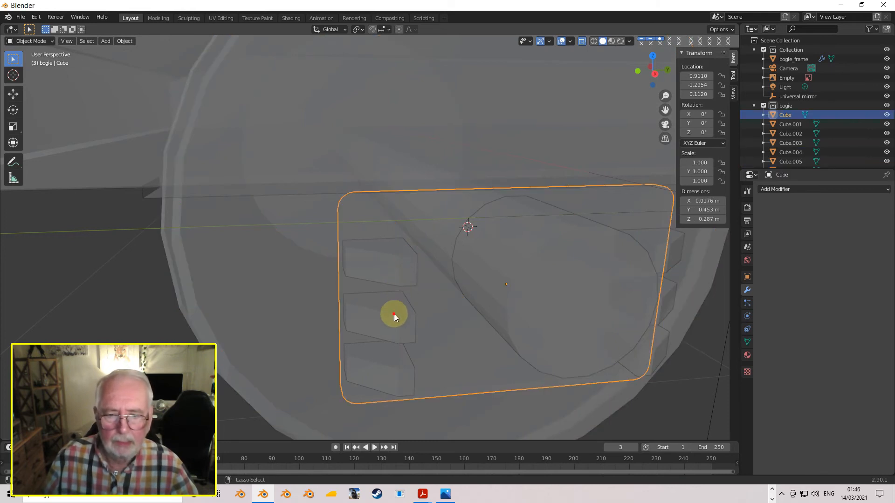
pyautogui.click(394, 315)
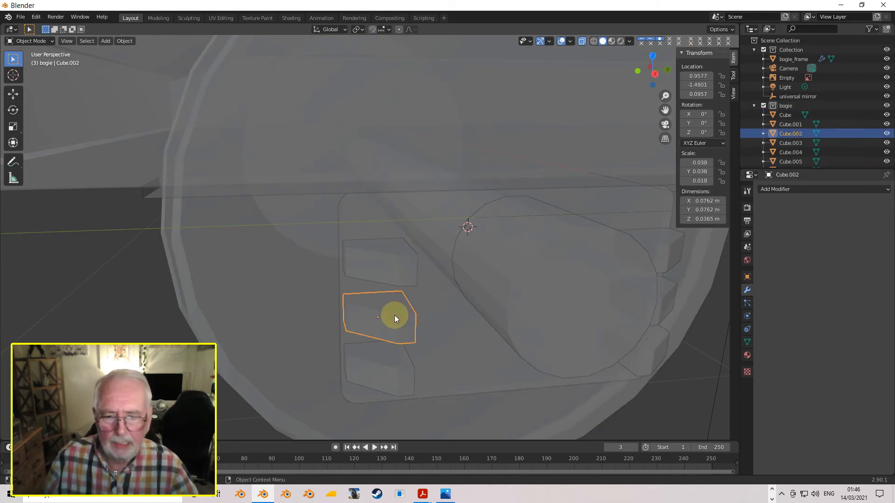
pyautogui.keyDown('shift'); pyautogui.click(396, 292); pyautogui.keyUp('shift')
pyautogui.click(398, 278)
pyautogui.moveTo(422, 288); pyautogui.dragTo(473, 275, button='middle')
# Step: Select the three unrotated tapered ribs together with the axlebox's back plate
pyautogui.click(482, 252)
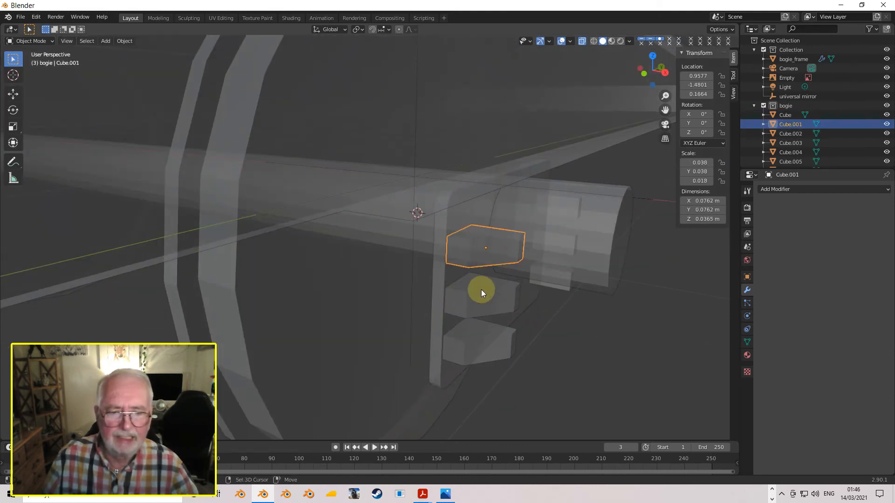
pyautogui.keyDown('shift'); pyautogui.click(482, 303); pyautogui.keyUp('shift')
pyautogui.keyDown('shift'); pyautogui.click(481, 339); pyautogui.keyUp('shift')
pyautogui.keyDown('shift'); pyautogui.click(464, 322); pyautogui.keyUp('shift')
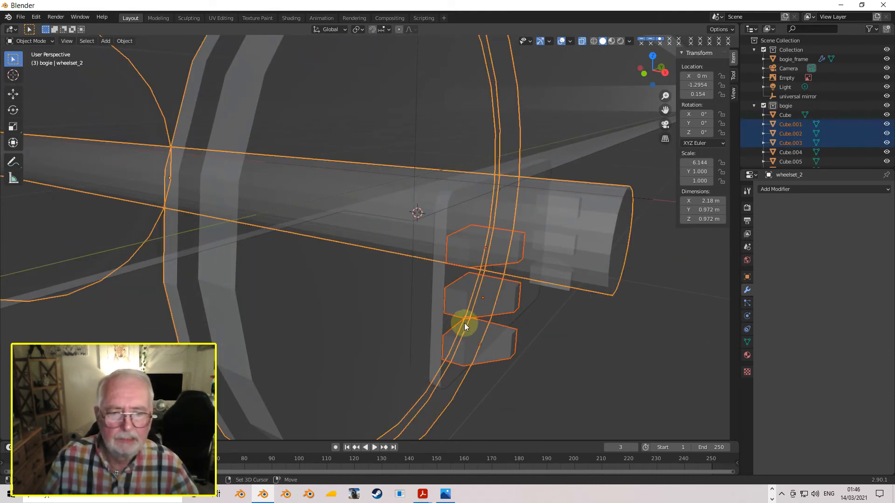
pyautogui.keyDown('shift'); pyautogui.click(441, 323); pyautogui.keyUp('shift')
pyautogui.keyDown('shift'); pyautogui.click(428, 388); pyautogui.keyUp('shift')
pyautogui.keyDown('shift'); pyautogui.click(433, 389); pyautogui.keyUp('shift')
# Step: Add the three rotated ribs at the back plate's opposite edge to the selection
pyautogui.moveTo(645, 256); pyautogui.dragTo(508, 316, button='middle')
pyautogui.keyDown('shift'); pyautogui.click(506, 333); pyautogui.keyUp('shift')
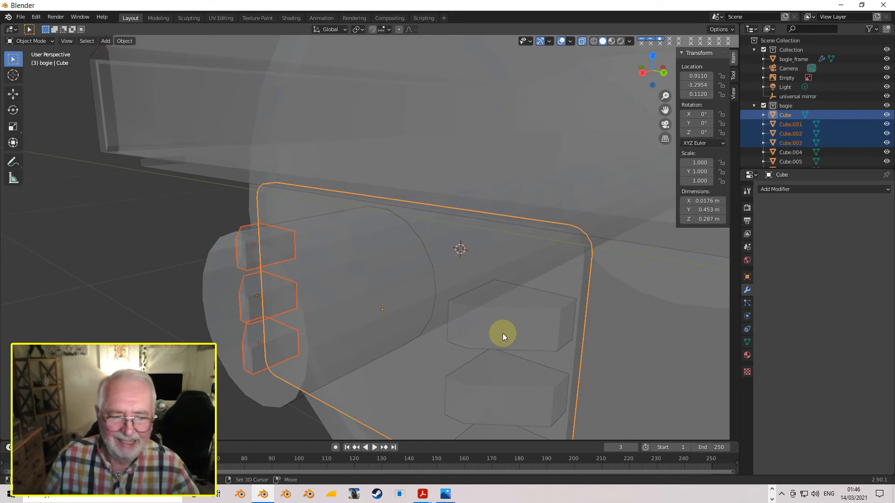
pyautogui.keyDown('shift'); pyautogui.click(502, 333); pyautogui.keyUp('shift')
pyautogui.keyDown('shift'); pyautogui.click(501, 402); pyautogui.keyUp('shift')
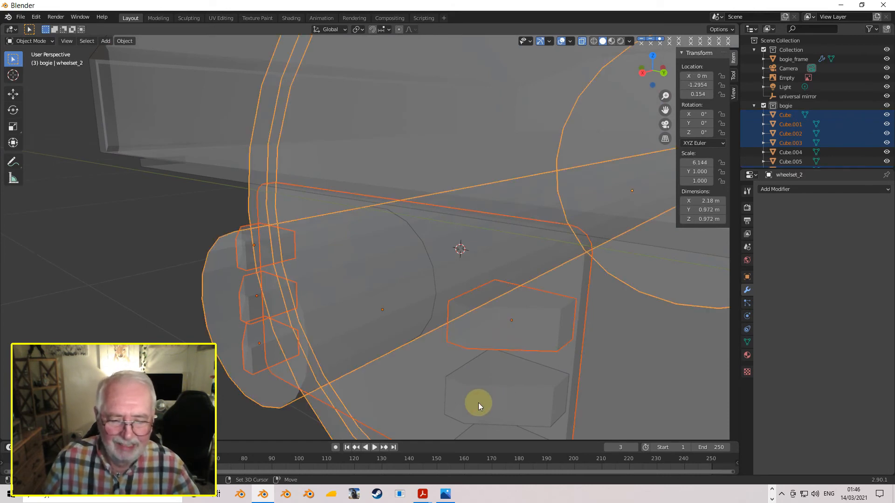
pyautogui.moveTo(478, 402); pyautogui.dragTo(457, 406, button='middle')
pyautogui.keyDown('shift'); pyautogui.click(451, 376); pyautogui.keyUp('shift')
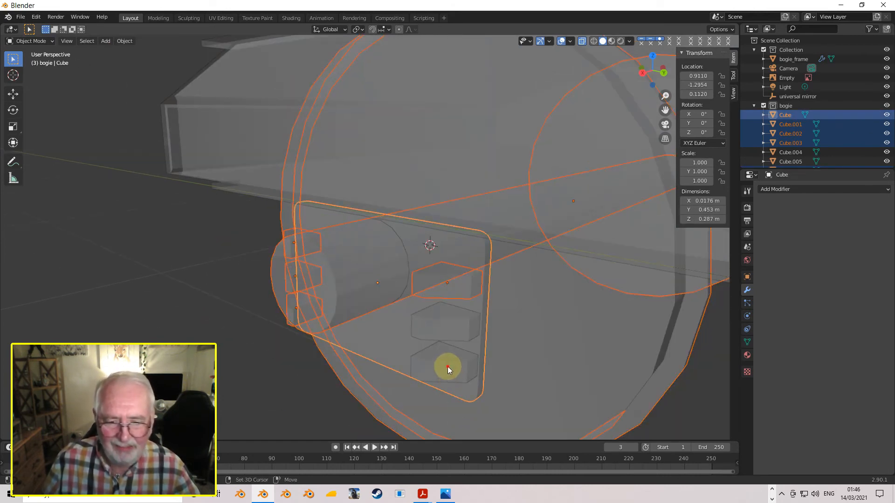
pyautogui.keyDown('shift'); pyautogui.click(448, 369); pyautogui.keyUp('shift')
pyautogui.keyDown('shift'); pyautogui.click(457, 328); pyautogui.keyUp('shift')
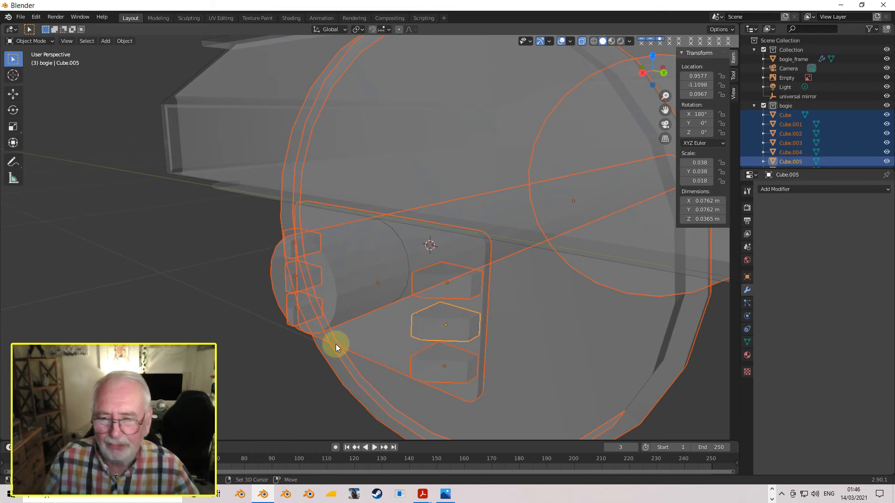
# Step: Remove the bogie frame and the wheelset from the selection, keeping only the back plate and its six ribs
pyautogui.keyDown('shift'); pyautogui.click(297, 153); pyautogui.keyUp('shift')
pyautogui.keyDown('shift'); pyautogui.click(298, 153); pyautogui.keyUp('shift')
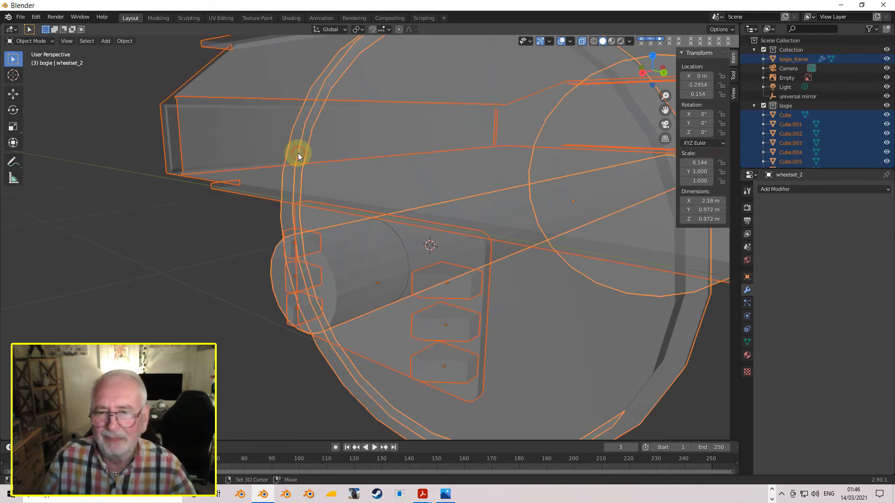
pyautogui.keyDown('shift'); pyautogui.click(299, 159); pyautogui.keyUp('shift')
pyautogui.keyDown('shift'); pyautogui.click(293, 163); pyautogui.keyUp('shift')
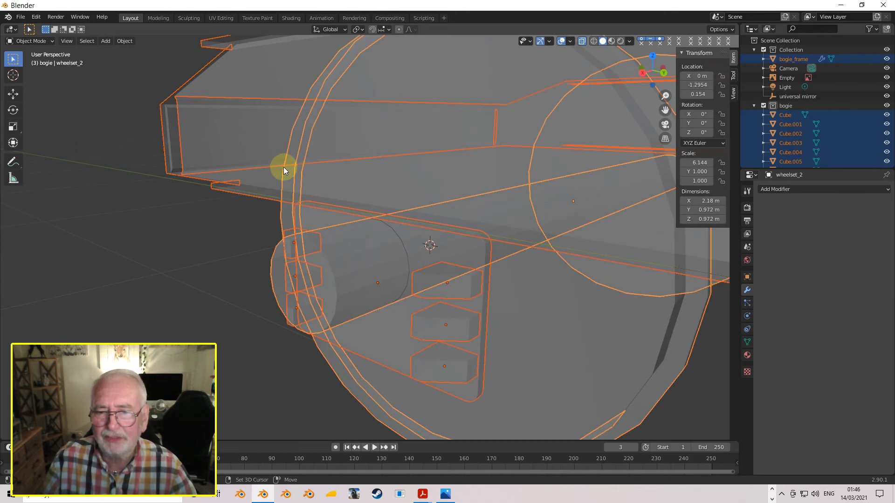
pyautogui.keyDown('shift'); pyautogui.click(295, 177); pyautogui.keyUp('shift')
pyautogui.keyDown('shift'); pyautogui.click(294, 178); pyautogui.keyUp('shift')
pyautogui.keyDown('shift'); pyautogui.click(248, 170); pyautogui.keyUp('shift')
pyautogui.keyDown('shift'); pyautogui.click(248, 170); pyautogui.keyUp('shift')
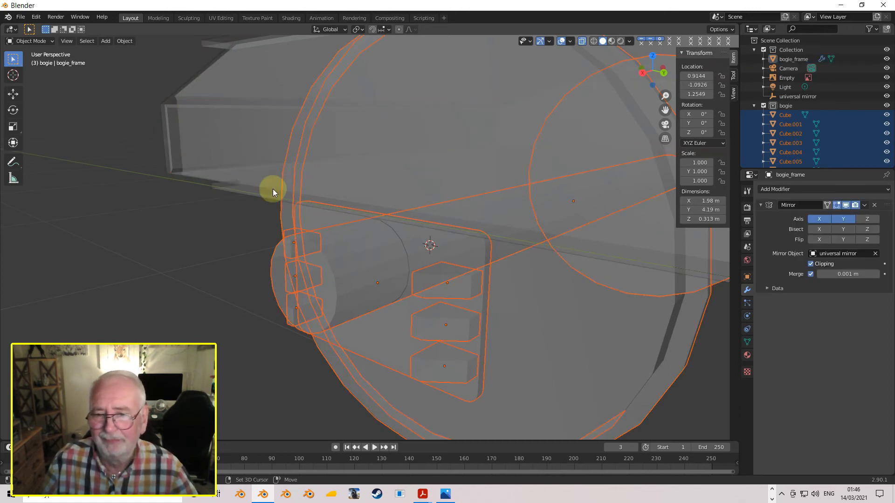
pyautogui.keyDown('shift'); pyautogui.click(279, 213); pyautogui.keyUp('shift')
pyautogui.keyDown('shift'); pyautogui.click(279, 214); pyautogui.keyUp('shift')
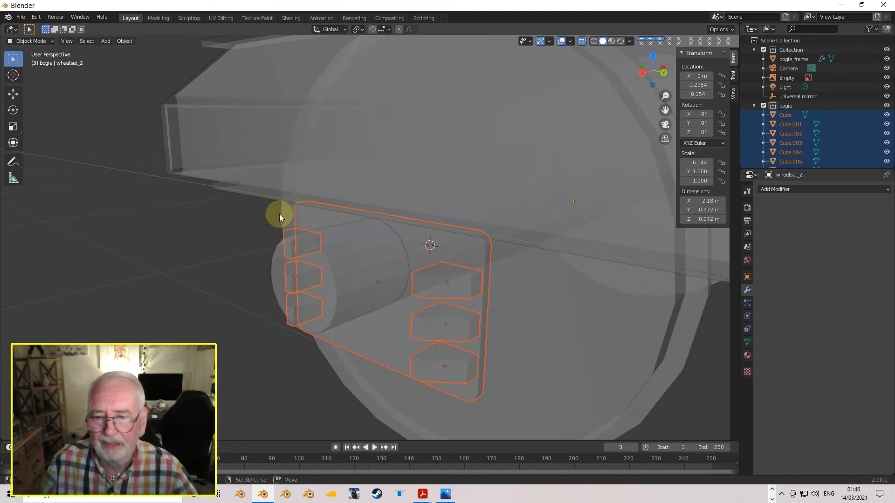
# Step: Try to join the selected back plate and six ribs into one object
pyautogui.moveTo(382, 289); pyautogui.dragTo(411, 360, button='middle')
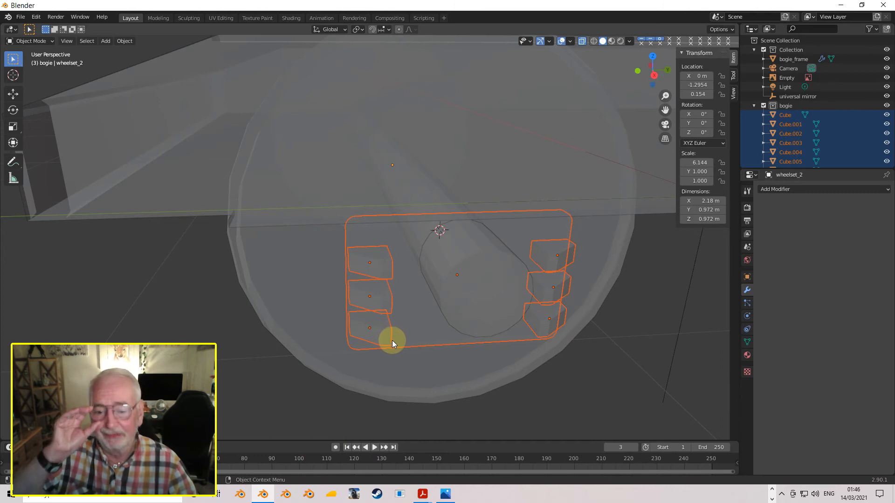
pyautogui.moveTo(406, 332); pyautogui.dragTo(473, 304, button='middle')
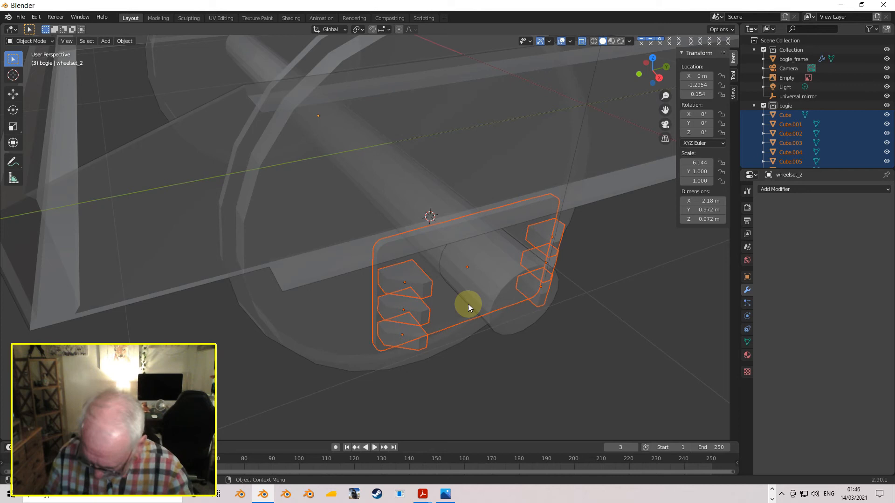
pyautogui.hotkey('ctrl', 'j')
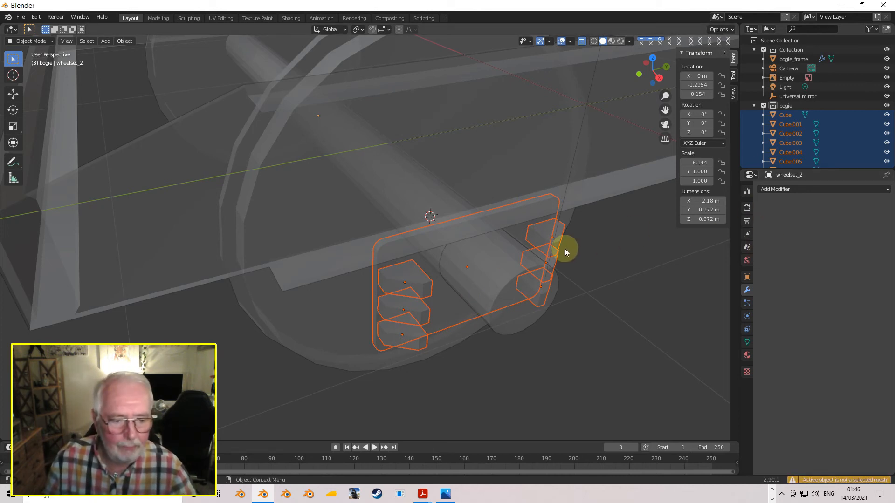
# Step: Select the back plate and its three unrotated ribs and join them into one object
pyautogui.moveTo(564, 248); pyautogui.dragTo(579, 228, button='middle')
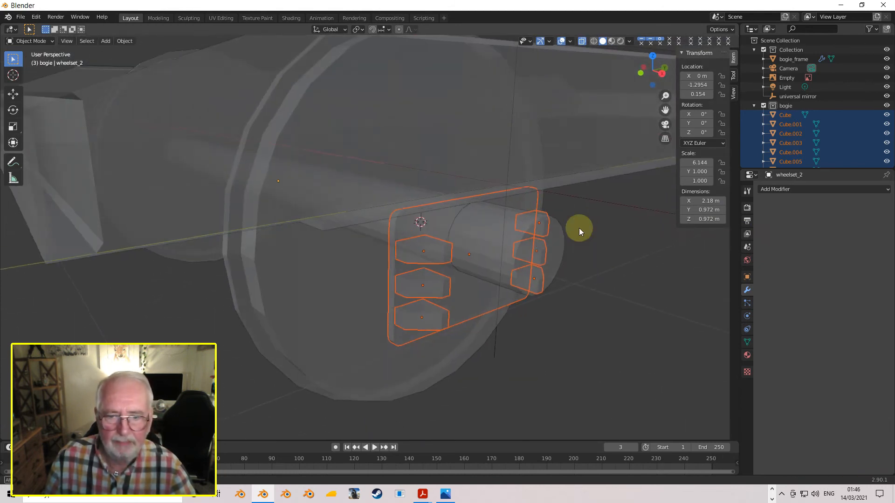
pyautogui.scroll(-6, 495, 220)
pyautogui.moveTo(501, 230); pyautogui.dragTo(454, 242, button='middle')
pyautogui.scroll(2, 454, 241)
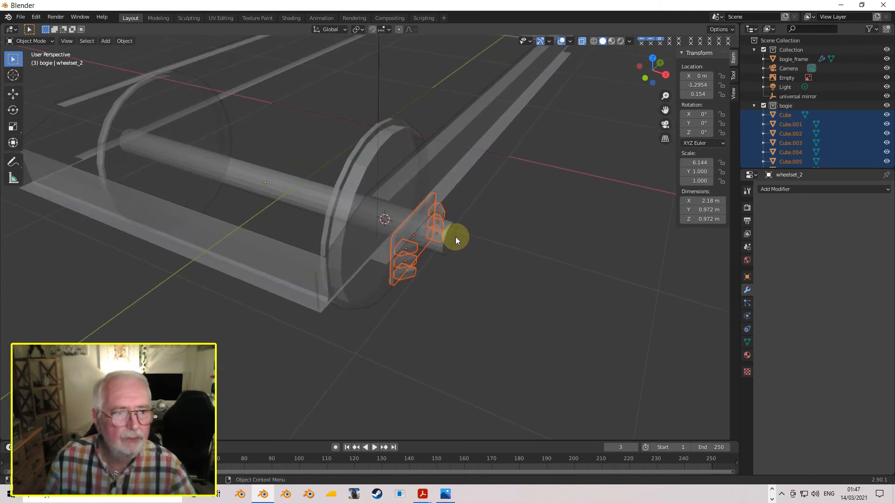
pyautogui.click(400, 249)
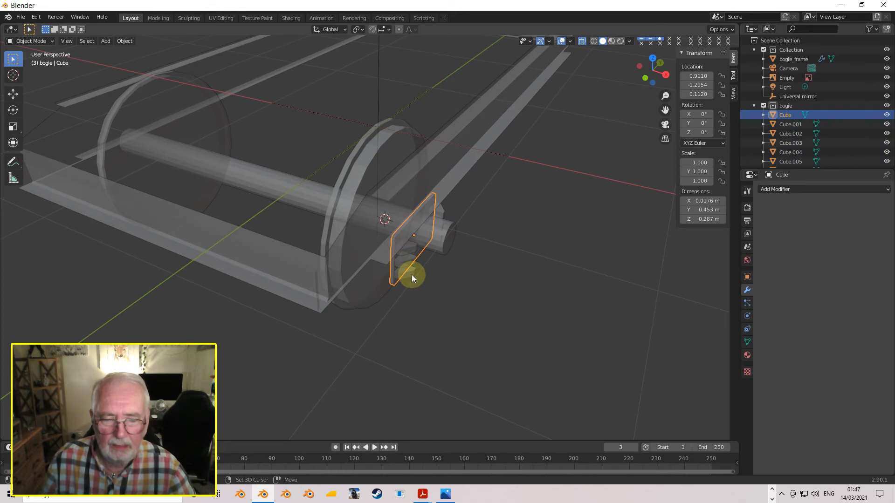
pyautogui.keyDown('shift'); pyautogui.click(415, 264); pyautogui.keyUp('shift')
pyautogui.keyDown('shift'); pyautogui.click(413, 264); pyautogui.keyUp('shift')
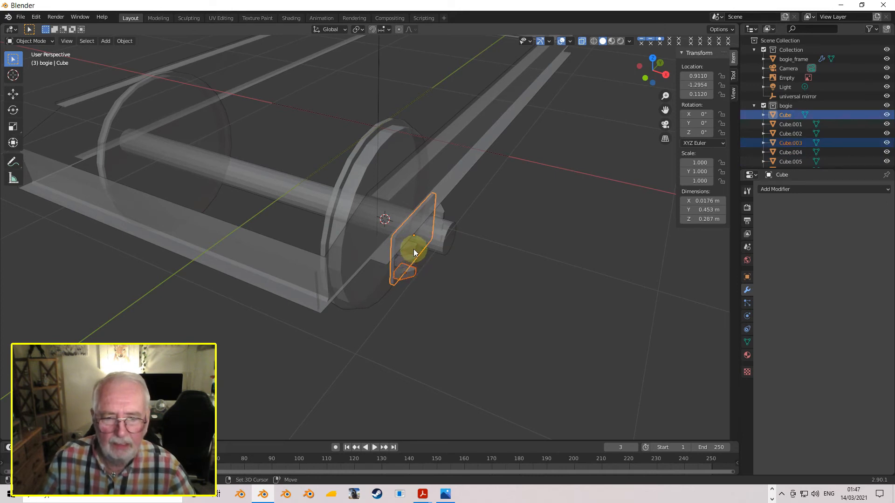
pyautogui.keyDown('shift'); pyautogui.click(413, 264); pyautogui.keyUp('shift')
pyautogui.keyDown('shift'); pyautogui.click(414, 266); pyautogui.keyUp('shift')
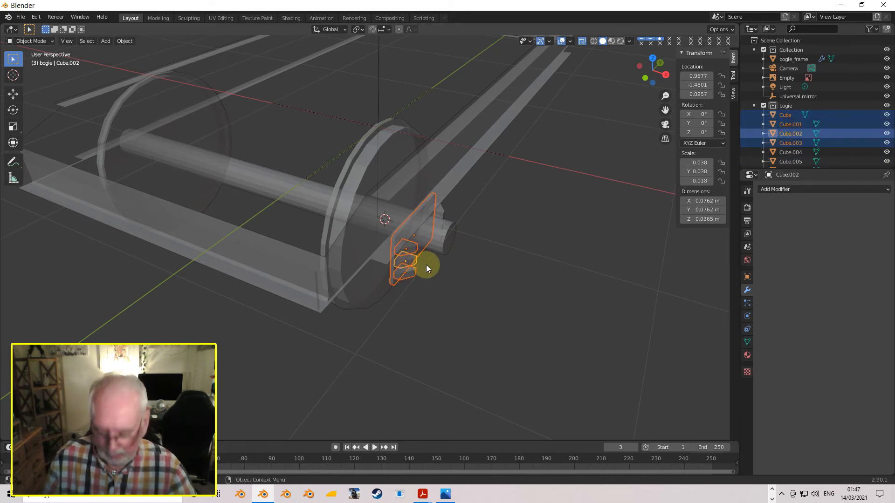
pyautogui.hotkey('ctrl', 'j')
# Step: Join the three rotated ribs with the combined back plate object
pyautogui.moveTo(435, 257); pyautogui.dragTo(317, 277, button='middle')
pyautogui.click(376, 292)
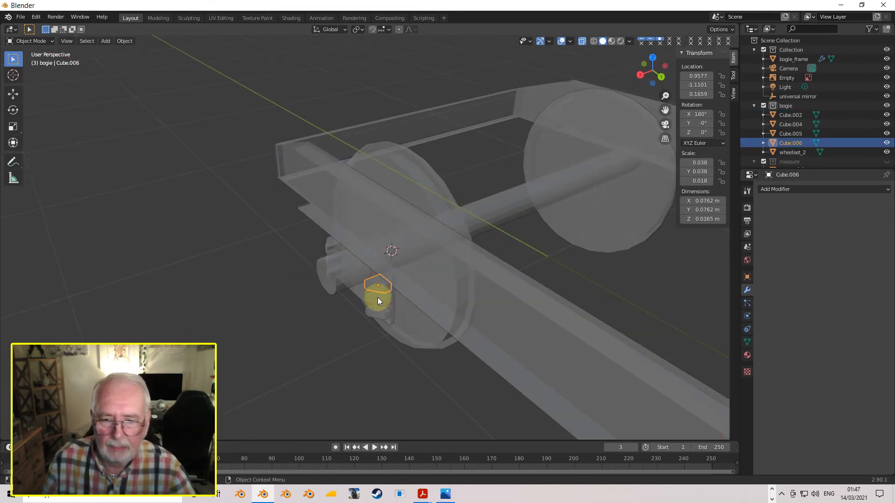
pyautogui.keyDown('shift'); pyautogui.click(377, 303); pyautogui.keyUp('shift')
pyautogui.click(372, 320)
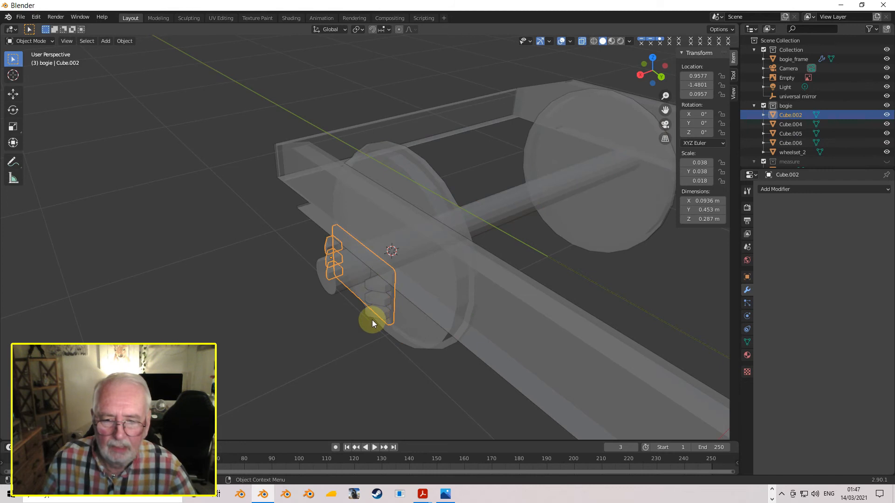
pyautogui.keyDown('shift'); pyautogui.click(369, 315); pyautogui.keyUp('shift')
pyautogui.keyDown('shift'); pyautogui.click(369, 301); pyautogui.keyUp('shift')
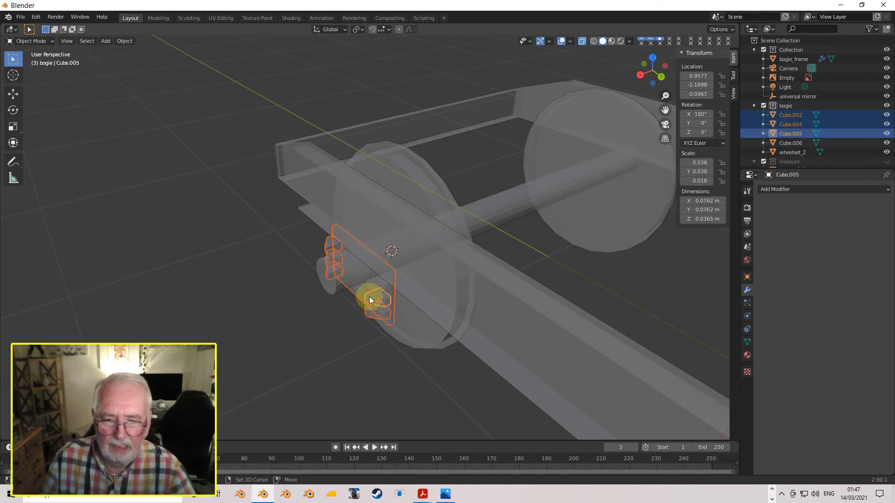
pyautogui.keyDown('shift'); pyautogui.click(371, 283); pyautogui.keyUp('shift')
pyautogui.hotkey('ctrl', 'j')
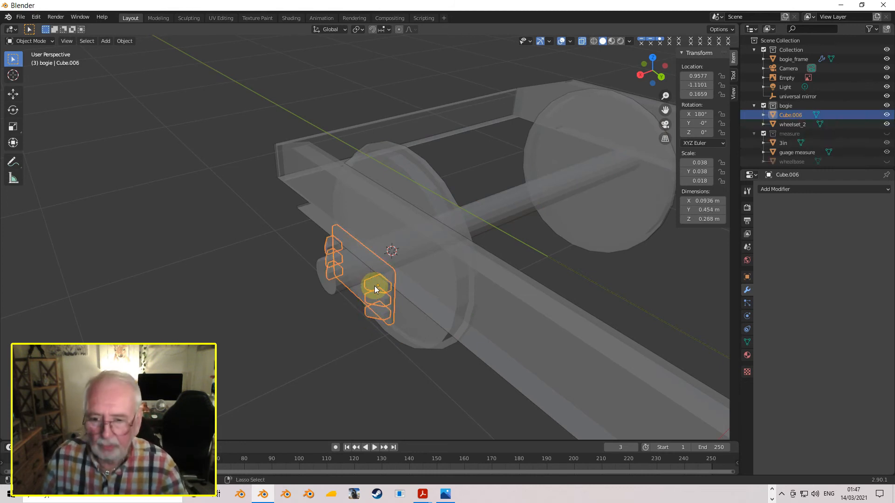
# Step: Rename the joined back plate and ribs object as axleplate
pyautogui.moveTo(331, 221); pyautogui.dragTo(523, 192, button='middle')
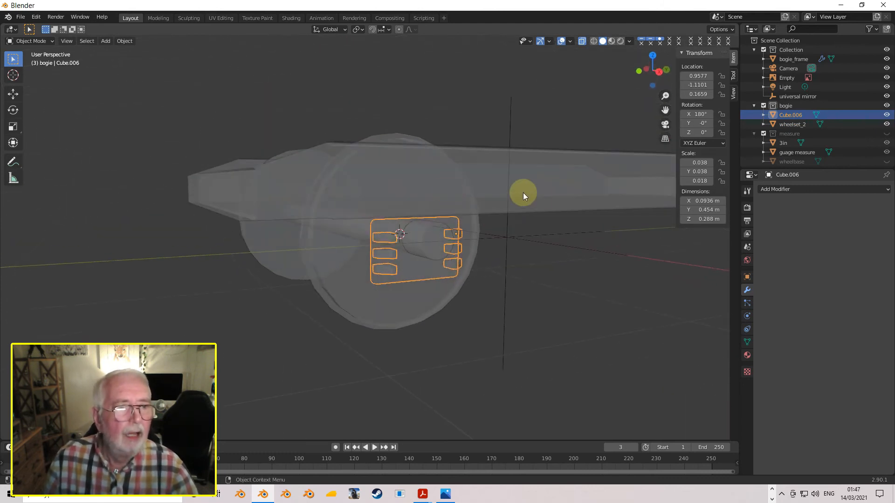
pyautogui.doubleClick(787, 114)
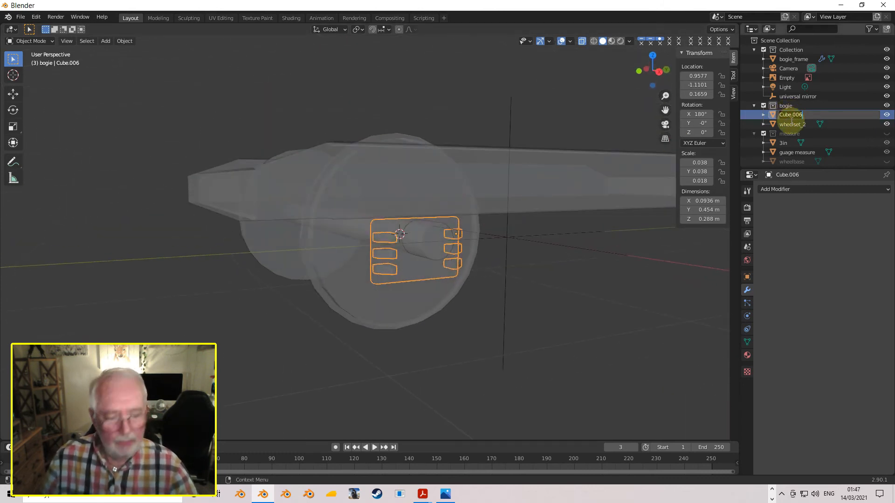
pyautogui.write('axleplate')
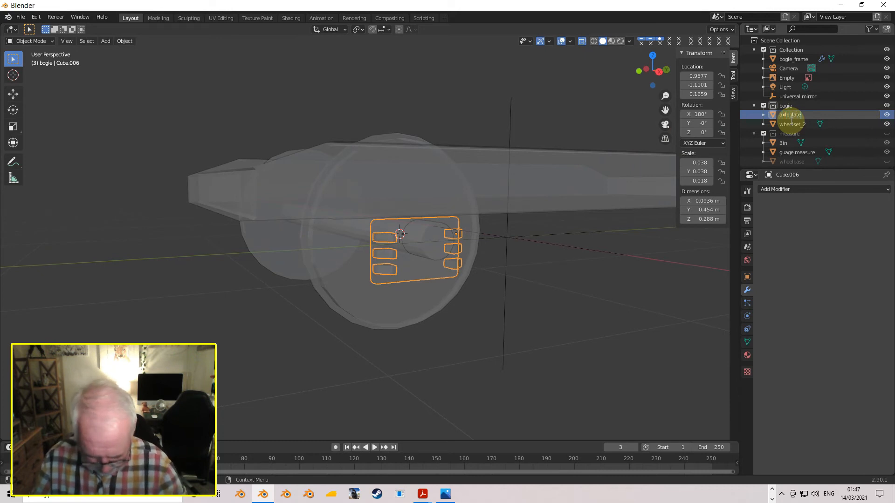
pyautogui.press('Return')
# Step: Add a Mirror modifier to the axleplate on the X and Y axes, using universal mirror as the mirror object
pyautogui.moveTo(501, 258); pyautogui.dragTo(482, 262, button='middle')
pyautogui.scroll(4, 446, 255)
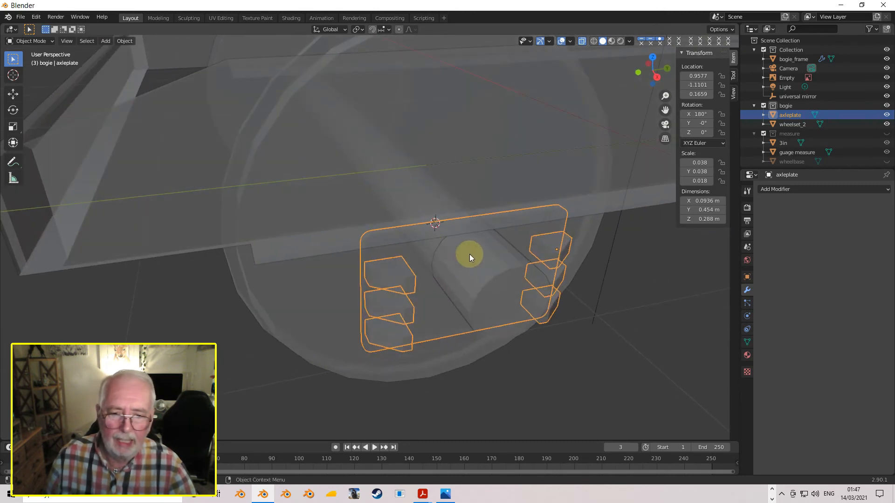
pyautogui.press('KP_3')
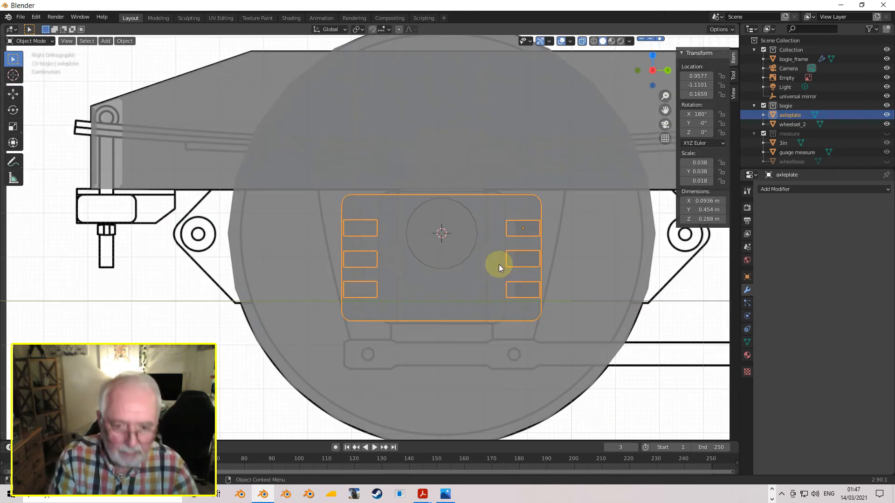
pyautogui.scroll(2, 514, 267)
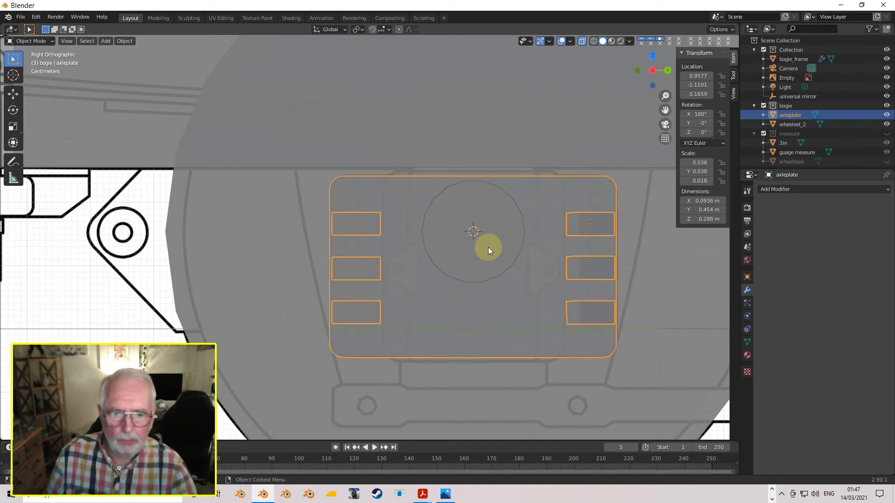
pyautogui.moveTo(508, 249); pyautogui.dragTo(445, 237, button='middle')
pyautogui.scroll(-3, 527, 254)
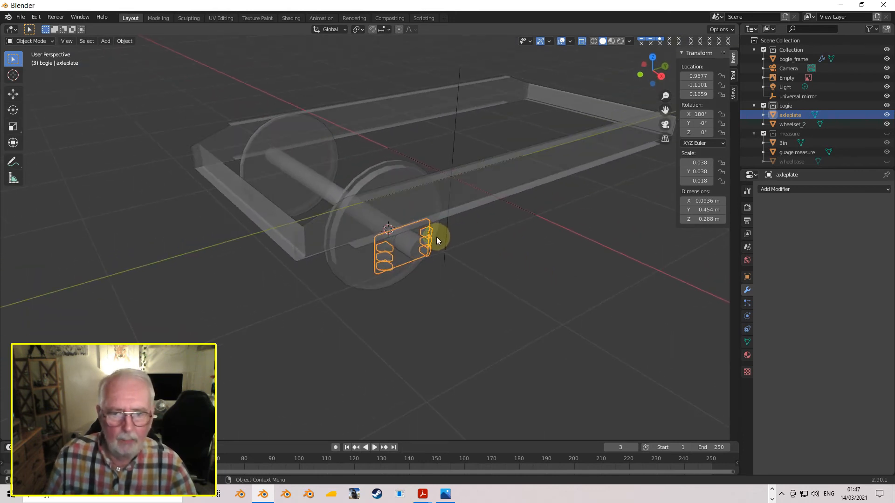
pyautogui.click(781, 189)
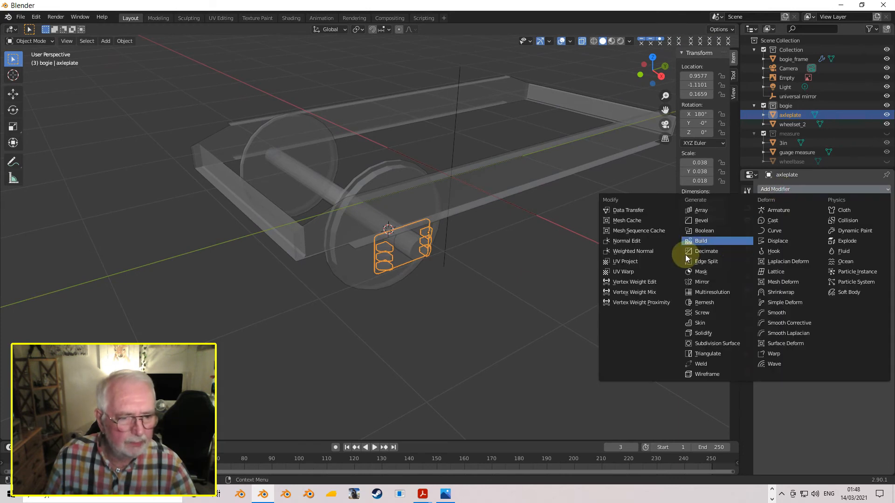
pyautogui.click(723, 282)
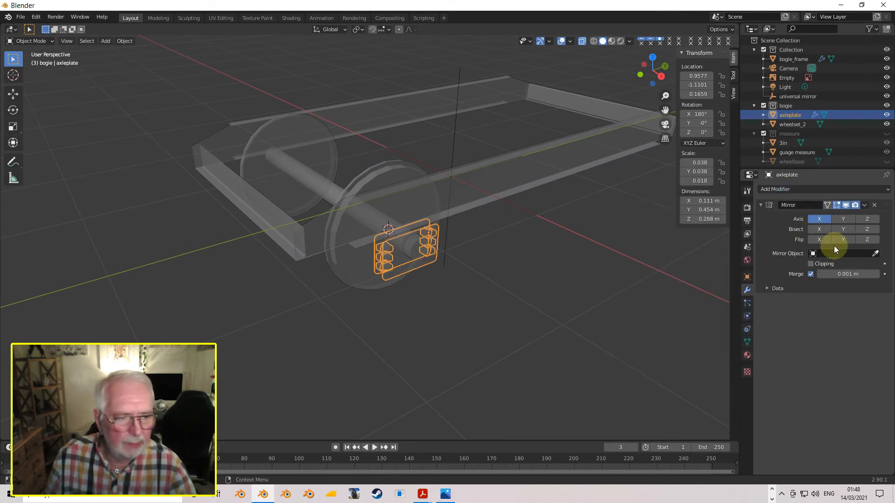
pyautogui.click(842, 219)
pyautogui.click(834, 253)
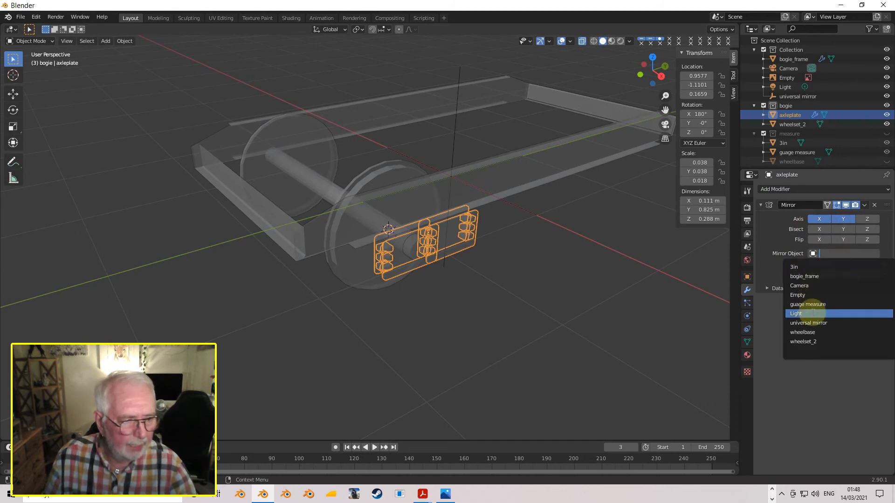
pyautogui.click(817, 324)
pyautogui.moveTo(656, 280)
pyautogui.mouseDown(button='middle')
pyautogui.moveTo(627, 240)
pyautogui.moveTo(493, 228)
pyautogui.moveTo(628, 258)
pyautogui.moveTo(683, 234)
pyautogui.moveTo(706, 253)
pyautogui.moveTo(10, 244)
pyautogui.moveTo(693, 251)
pyautogui.moveTo(699, 206)
pyautogui.mouseUp(button='middle')
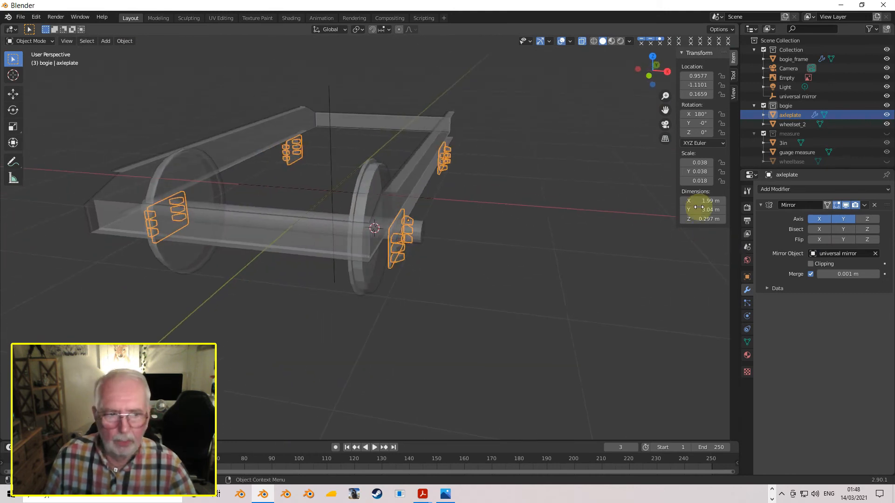
# Step: Turn off X-ray and examine the mirrored axleplates and their ribs around the bogie frame and wheelset
pyautogui.click(581, 41)
pyautogui.moveTo(531, 186); pyautogui.dragTo(436, 176, button='middle')
pyautogui.press('Tab')
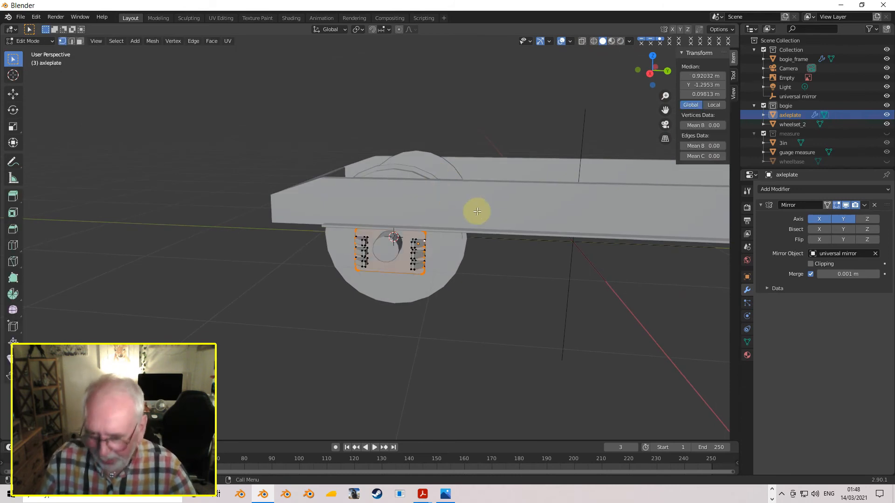
pyautogui.press('Tab')
pyautogui.moveTo(508, 241); pyautogui.dragTo(562, 257, button='middle')
pyautogui.scroll(-2, 564, 257)
pyautogui.scroll(3, 454, 246)
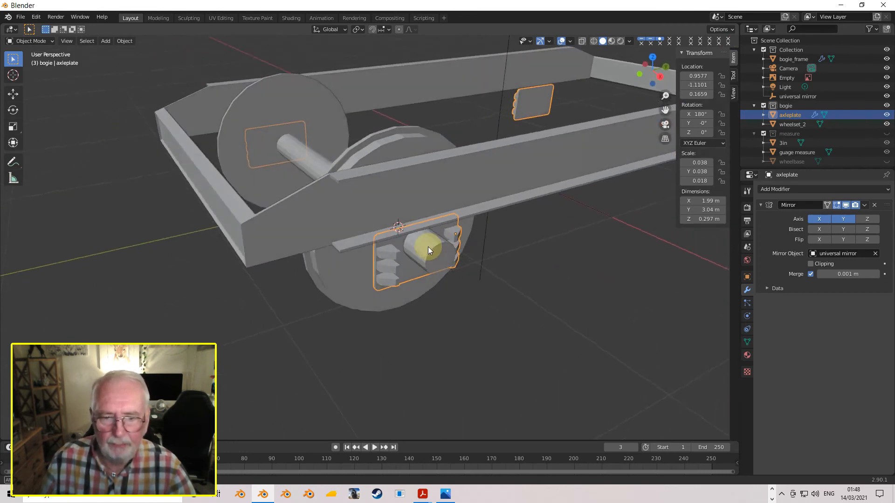
pyautogui.scroll(5, 428, 250)
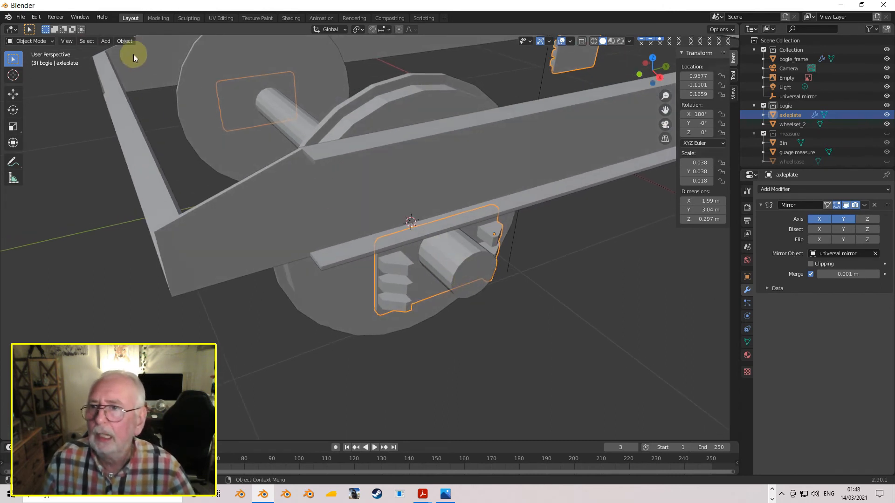
# Step: In the right orthographic view, add a cube at the 3D cursor on the axle and scale it uniformly to about 0.313 m
pyautogui.click(105, 41)
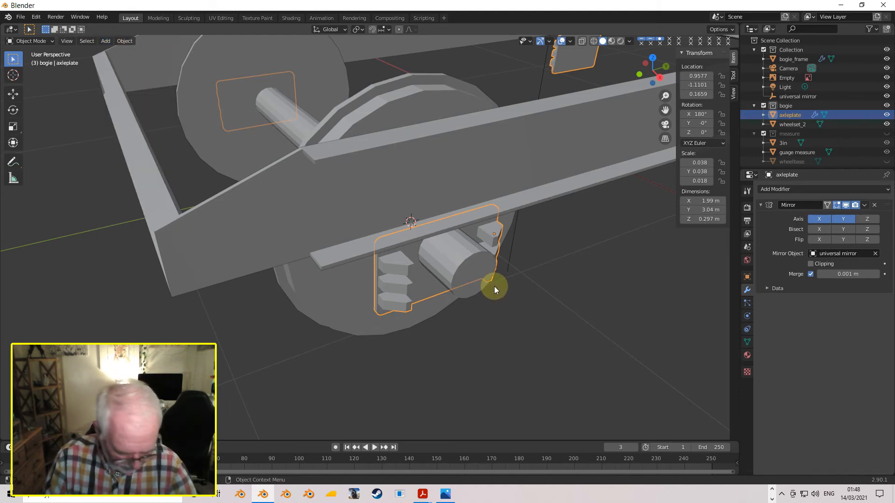
pyautogui.press('KP_3')
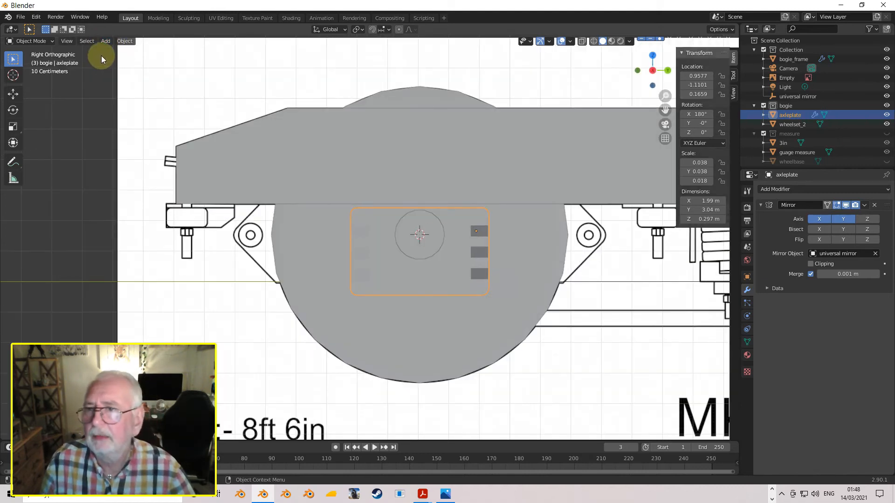
pyautogui.click(105, 41)
pyautogui.moveTo(114, 51)
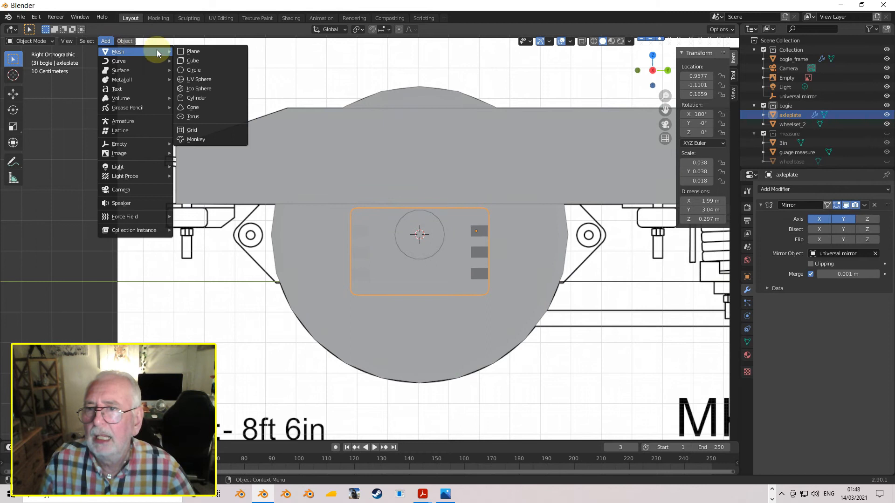
pyautogui.click(198, 61)
pyautogui.scroll(-3, 583, 235)
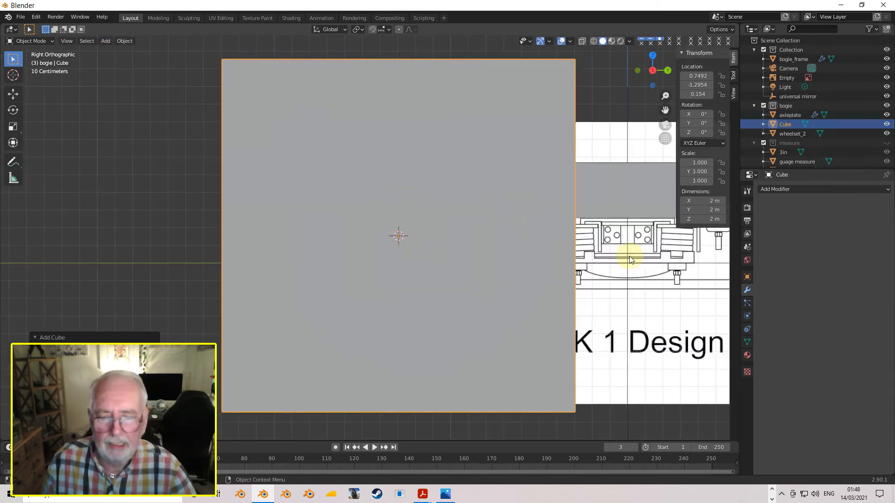
pyautogui.press('s')
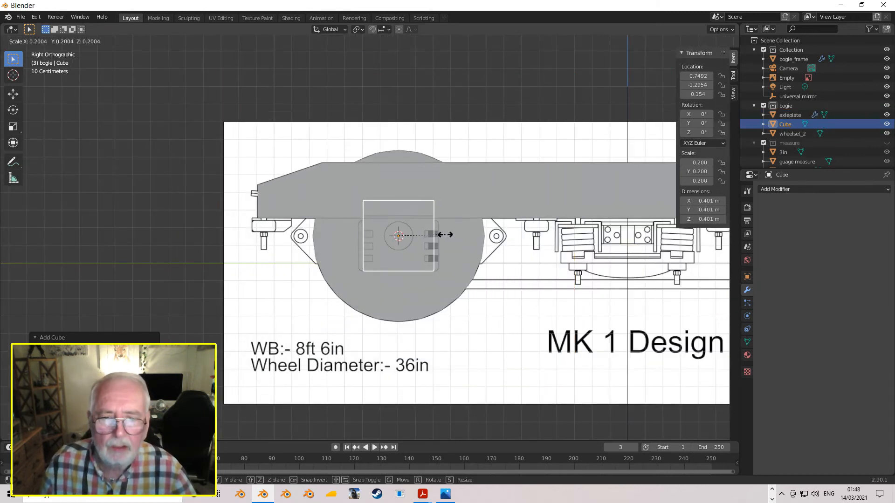
pyautogui.click(436, 234)
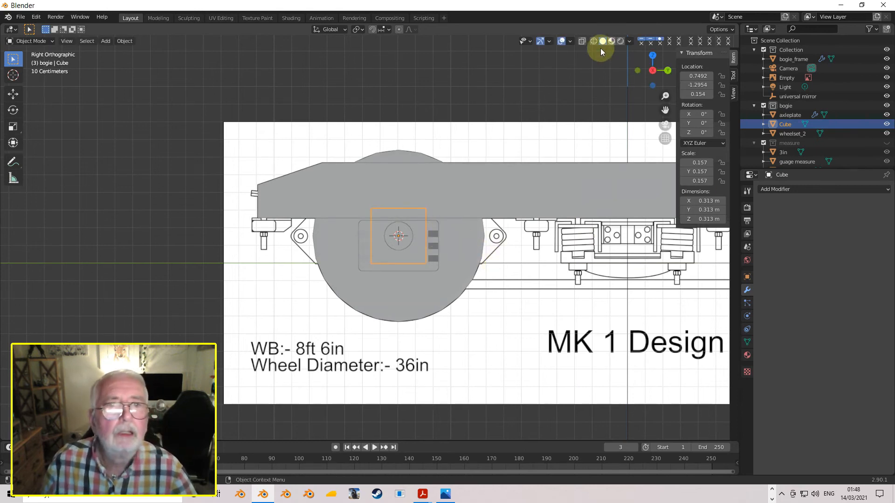
# Step: Show the model in wireframe and scale the cube uniformly to about 0.293 m to match the axlebox width on the drawing
pyautogui.click(582, 41)
pyautogui.scroll(6, 462, 231)
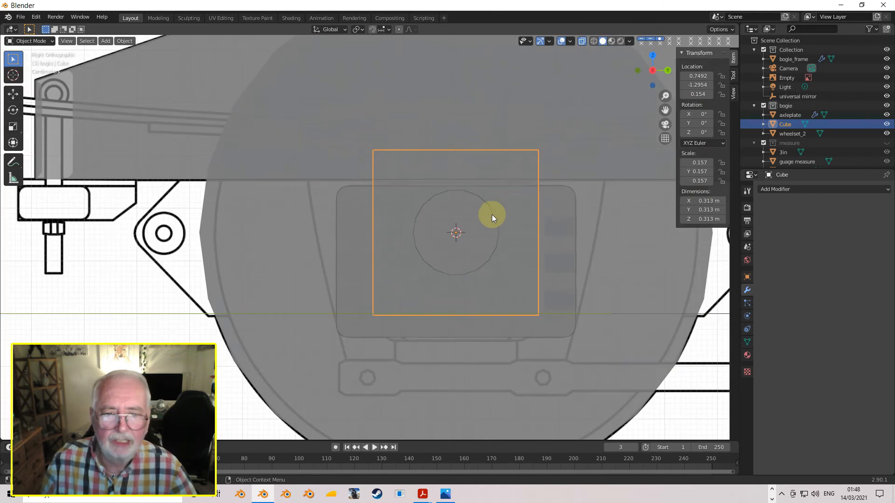
pyautogui.scroll(1, 558, 240)
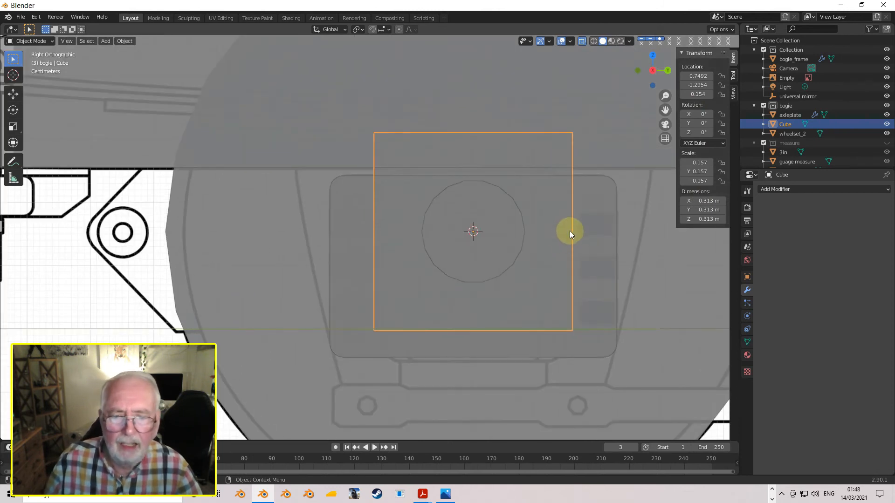
pyautogui.click(594, 41)
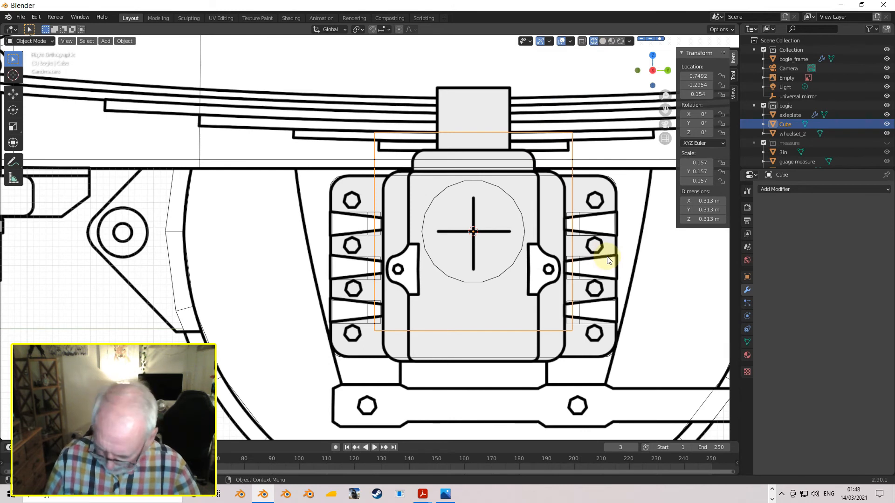
pyautogui.press('s')
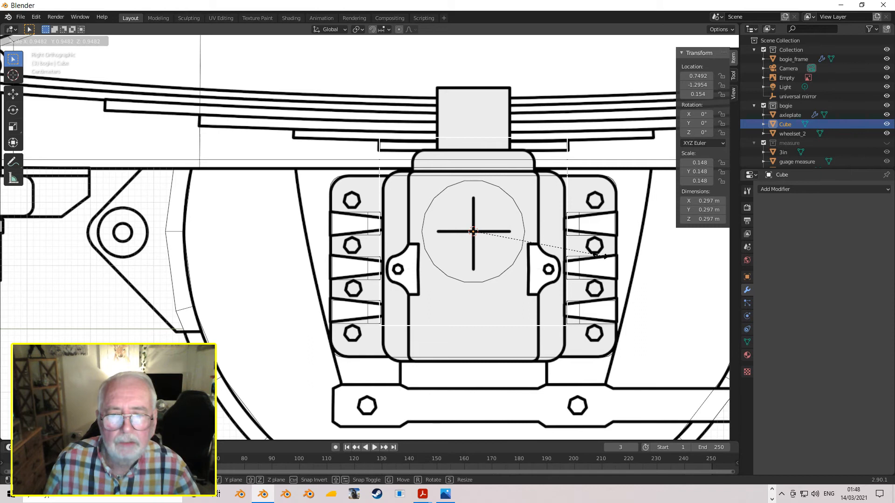
pyautogui.click(598, 252)
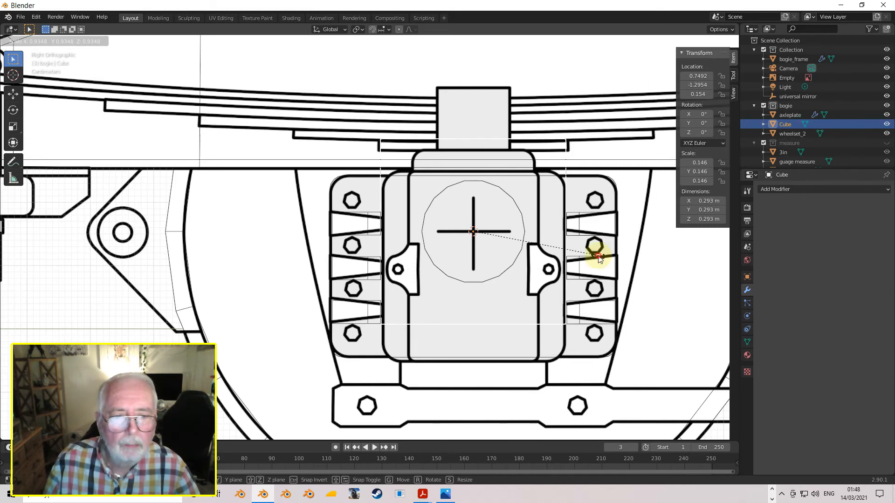
pyautogui.click(490, 173)
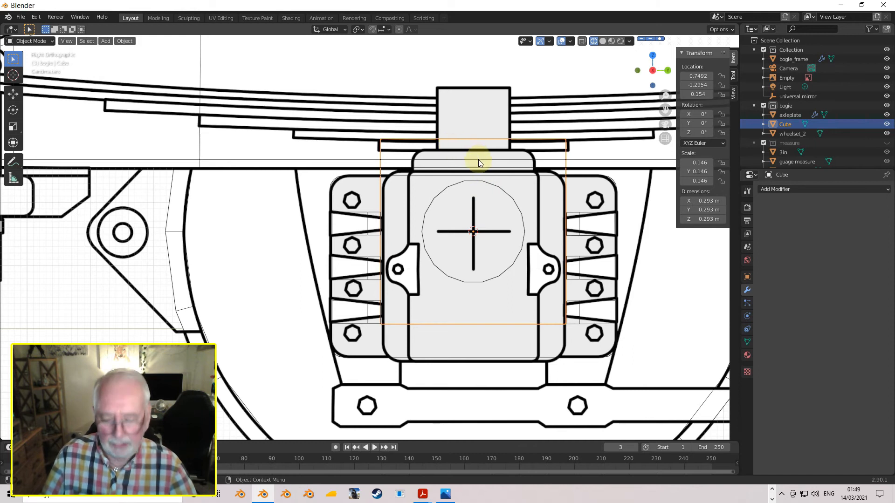
# Step: Lower the cube along Z to about 0.1002 m and scale its height to about 0.301 m to fit the drawn axlebox
pyautogui.press('g')
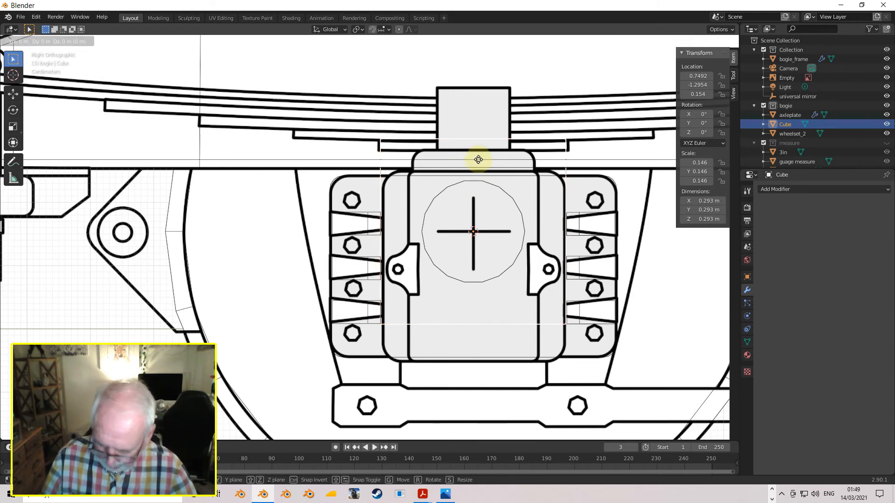
pyautogui.press('z')
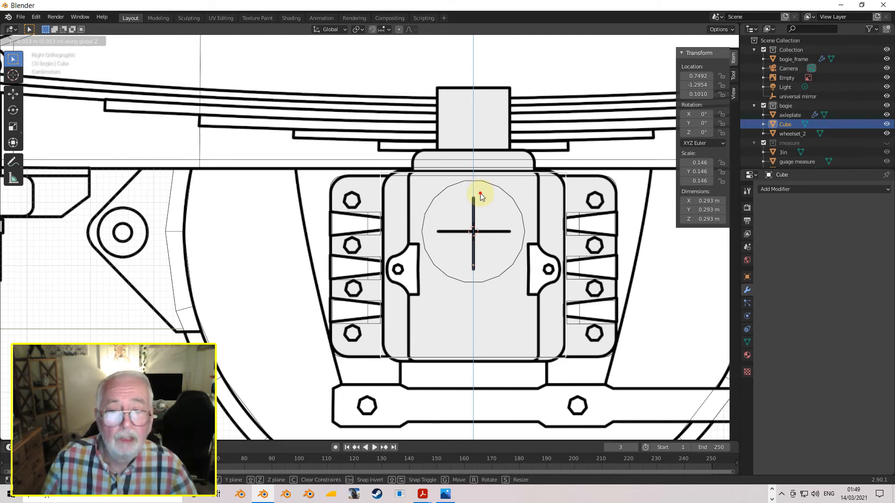
pyautogui.click(481, 194)
pyautogui.press('s')
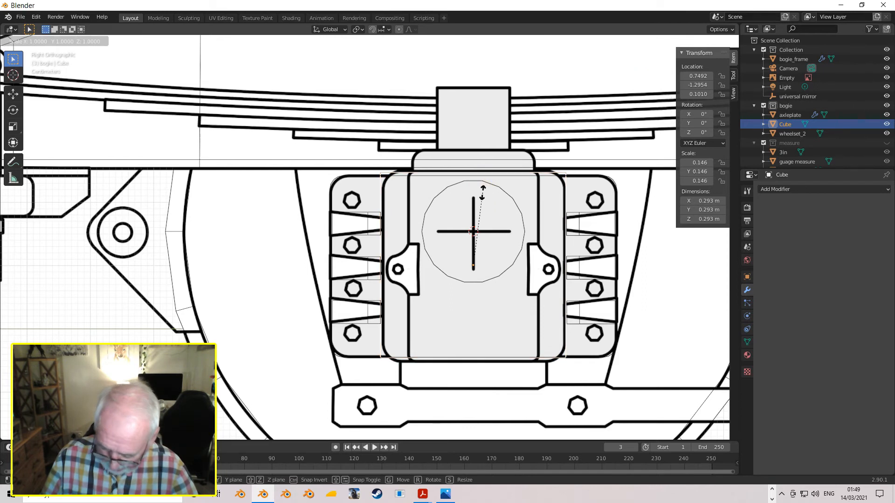
pyautogui.press('z')
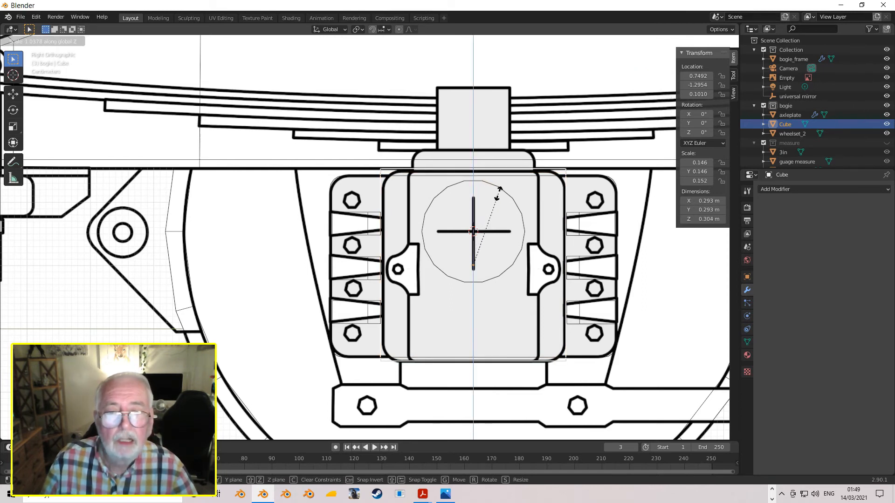
pyautogui.click(496, 194)
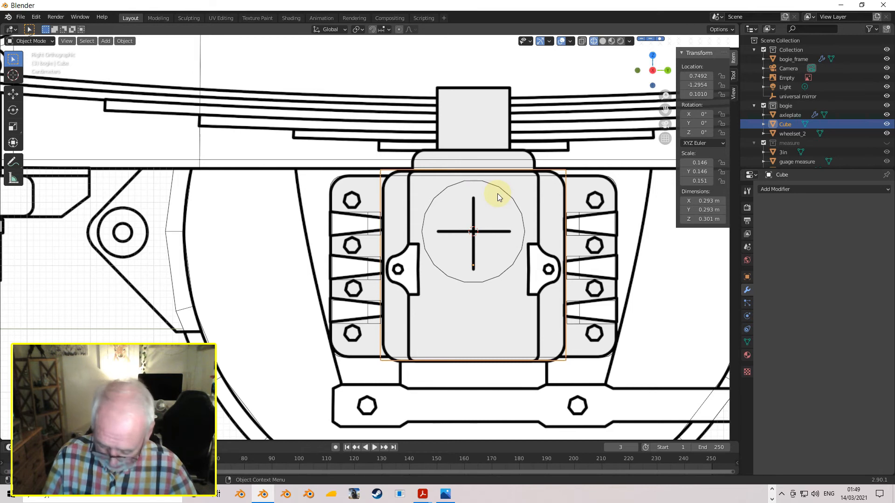
pyautogui.press('g')
pyautogui.press('z')
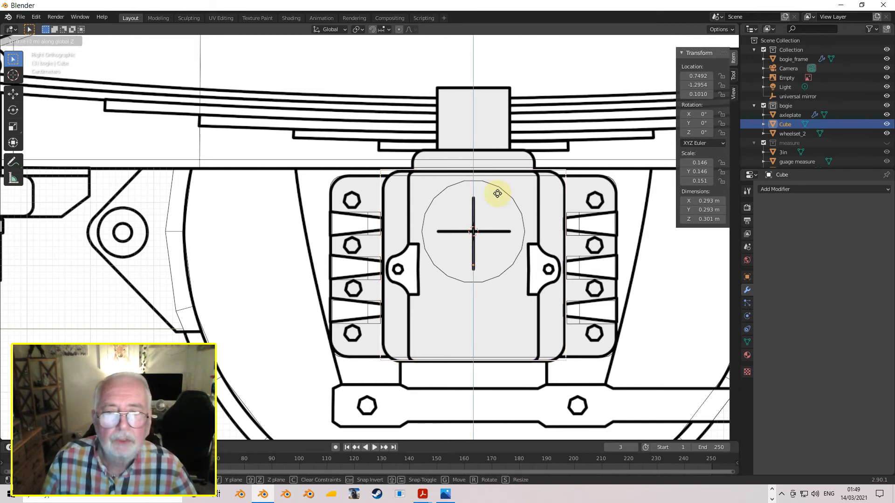
pyautogui.click(497, 194)
# Step: In the front orthographic view, scale the cube along X to a thickness of about 0.111 m
pyautogui.scroll(-3, 480, 193)
pyautogui.moveTo(479, 194); pyautogui.dragTo(499, 237, button='middle')
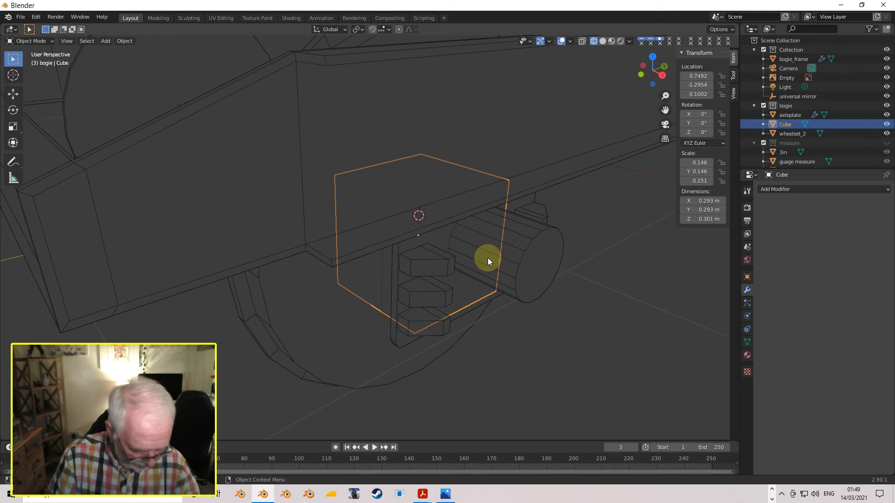
pyautogui.press('KP_1')
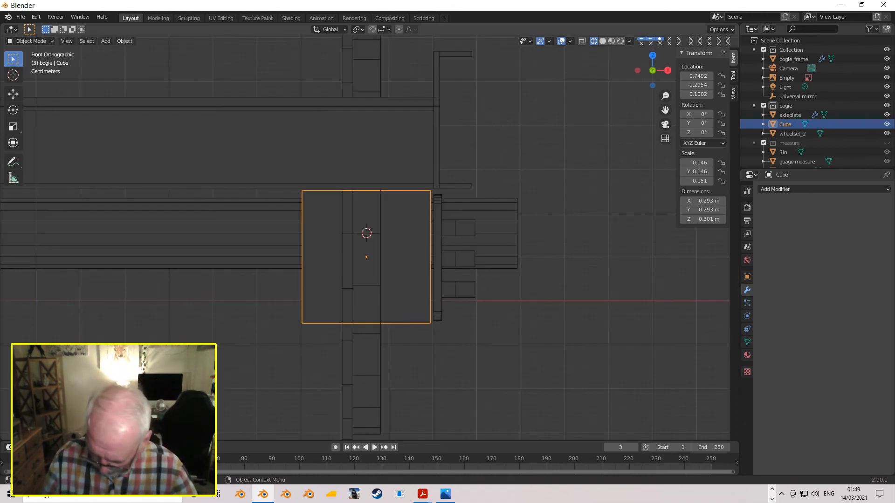
pyautogui.press('s')
pyautogui.press('x')
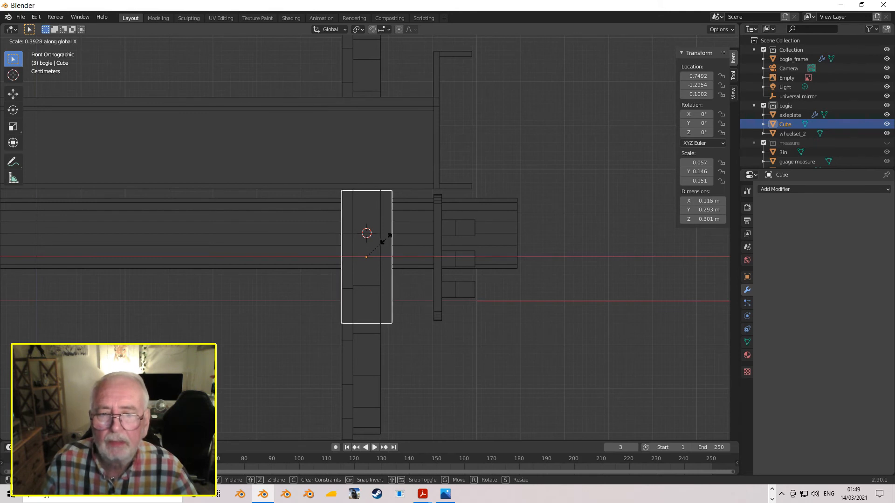
pyautogui.click(385, 239)
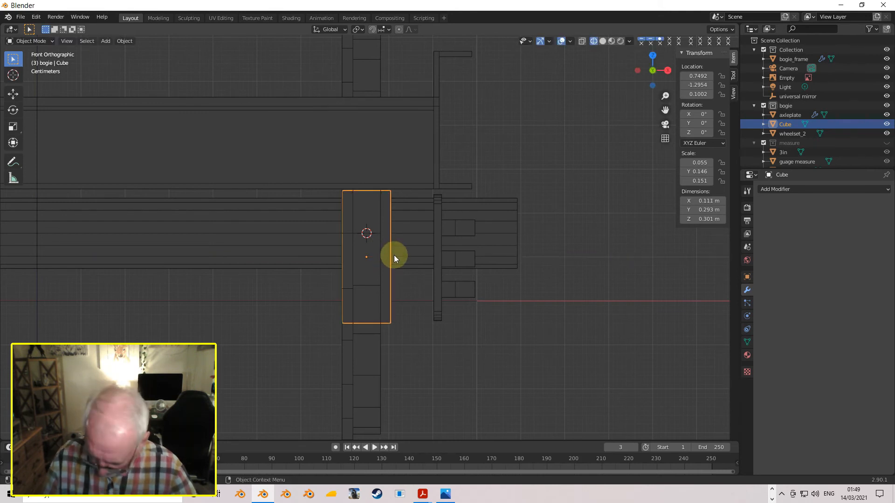
# Step: Move the cube outward along X to about 0.9400 m so that it sits over the axleplate and its ribs
pyautogui.press('g')
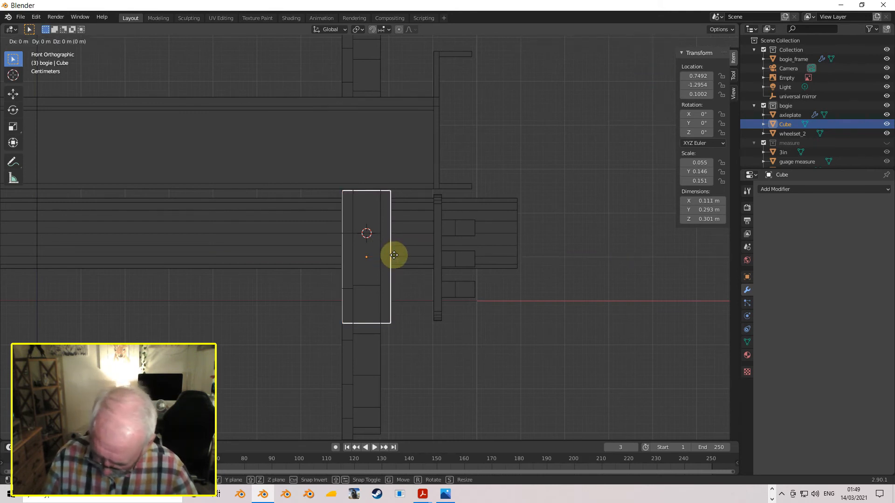
pyautogui.press('x')
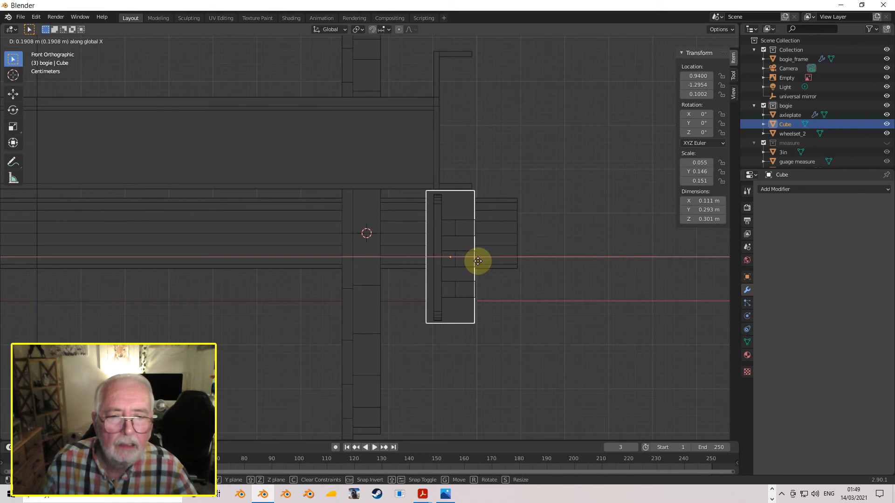
pyautogui.click(477, 261)
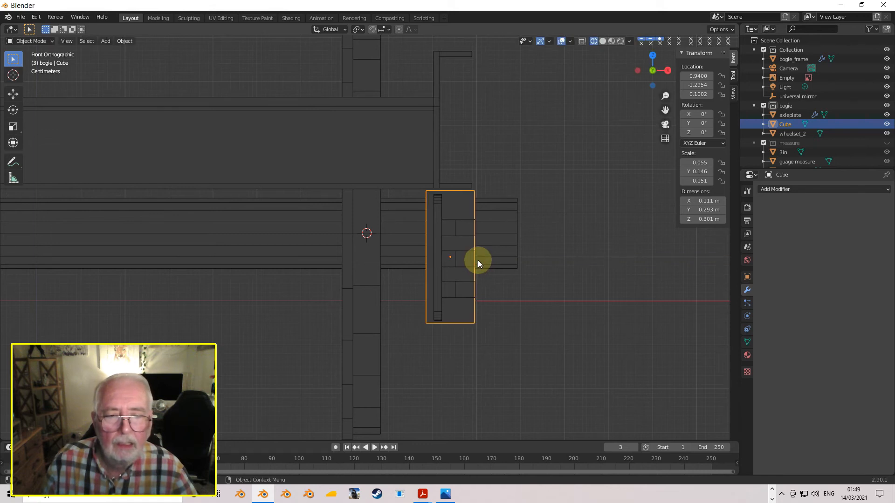
pyautogui.moveTo(475, 256); pyautogui.dragTo(447, 311, button='middle')
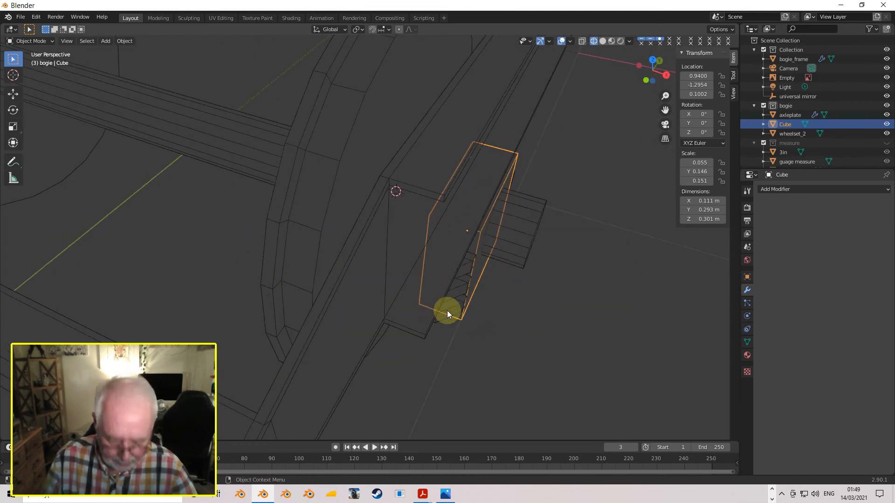
# Step: Fine-tune the cube's X location to about 0.9404 m so that its outer face lines up with the rib ends
pyautogui.press('KP_1')
pyautogui.scroll(8, 471, 296)
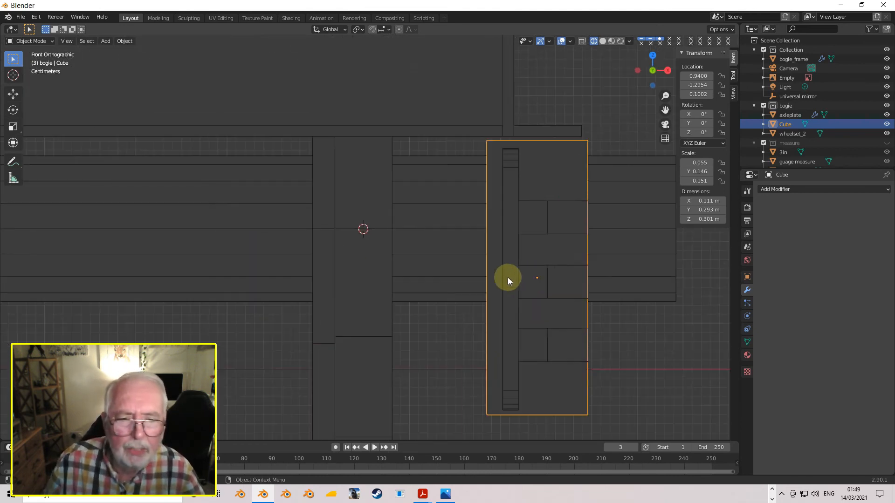
pyautogui.keyDown('shift'); pyautogui.moveTo(637, 266); pyautogui.dragTo(307, 210, button='middle'); pyautogui.keyUp('shift')
pyautogui.scroll(7, 421, 222)
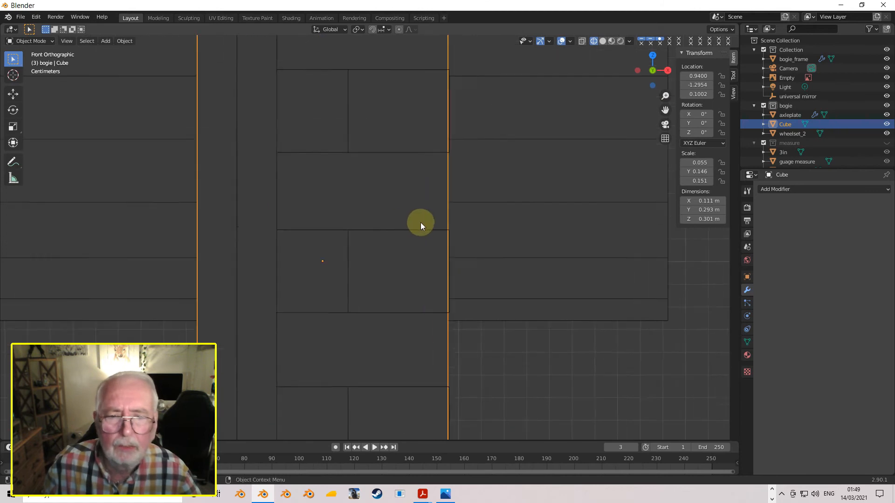
pyautogui.keyDown('shift'); pyautogui.moveTo(482, 232); pyautogui.dragTo(392, 315, button='middle'); pyautogui.keyUp('shift')
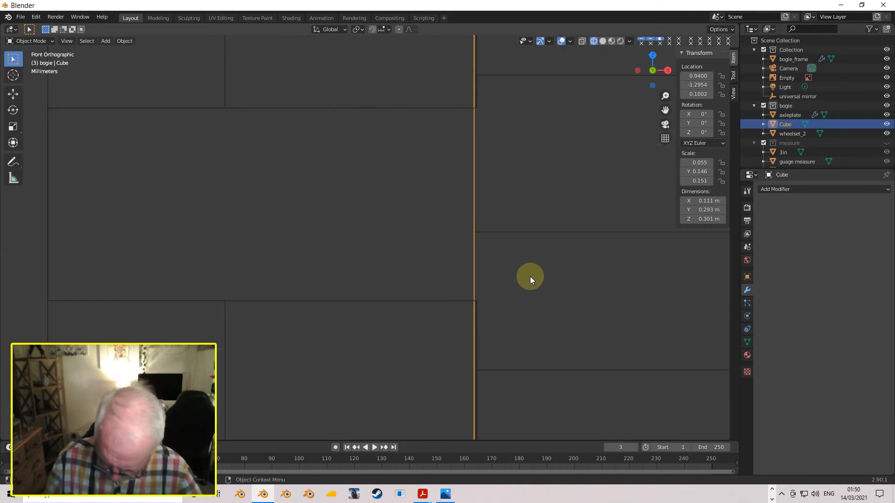
pyautogui.press('g')
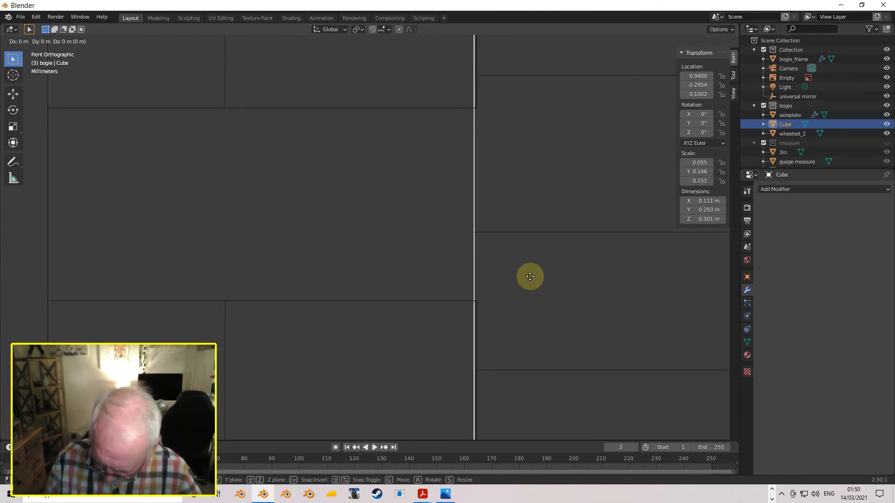
pyautogui.press('x')
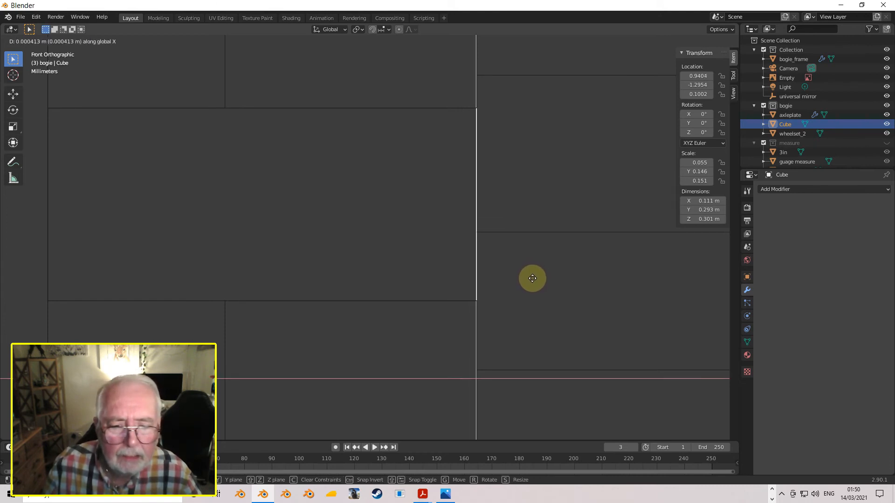
pyautogui.click(532, 277)
pyautogui.scroll(-3, 532, 279)
pyautogui.moveTo(532, 278); pyautogui.dragTo(465, 295, button='middle')
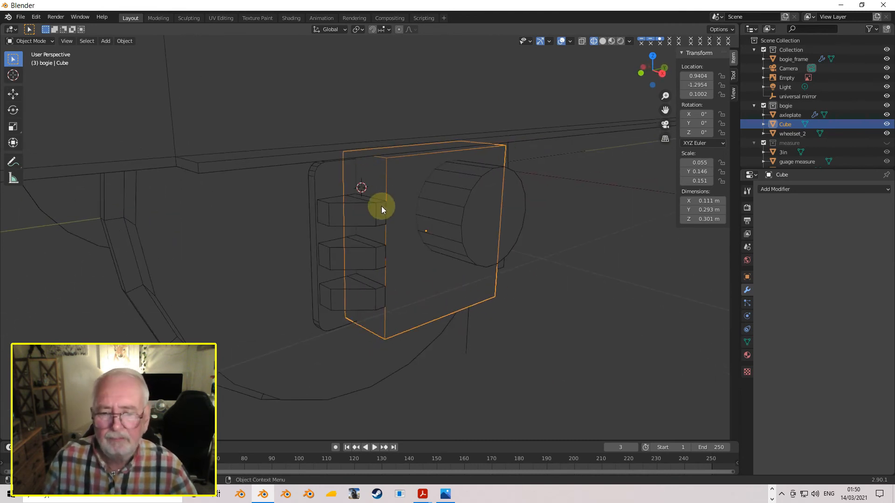
# Step: Apply the scale of the axlebox cube in Object Mode
pyautogui.press('Tab')
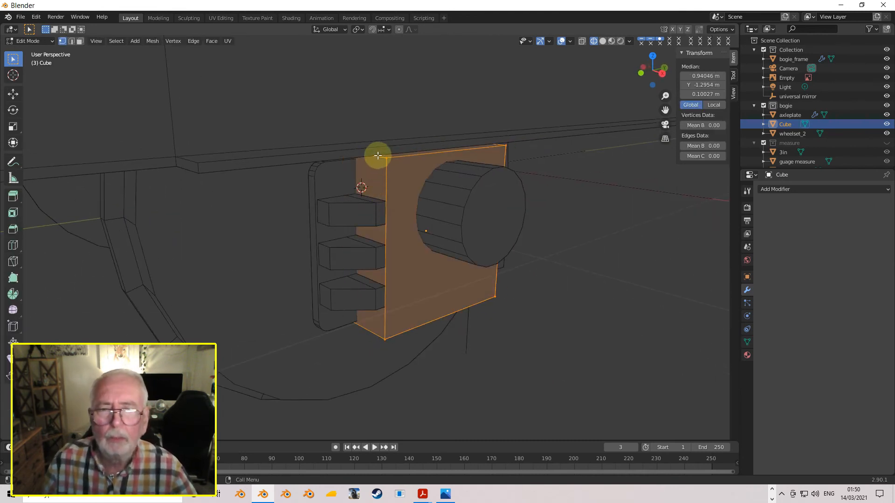
pyautogui.press('Tab')
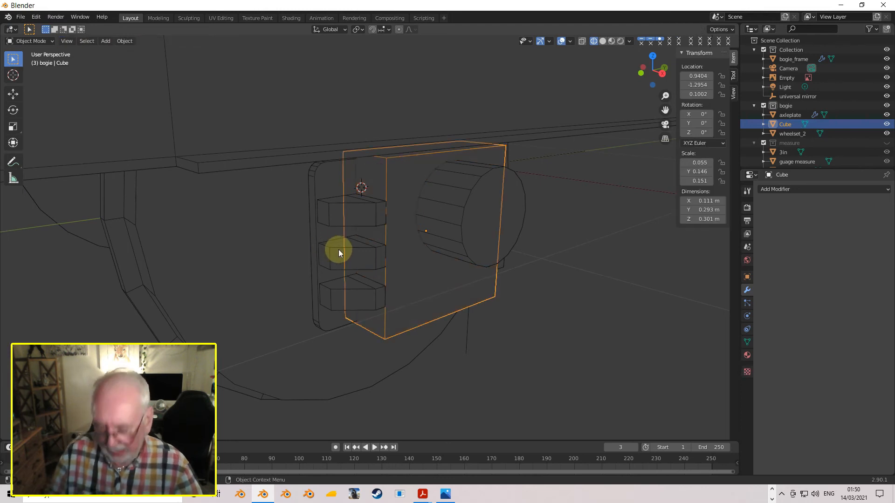
pyautogui.hotkey('ctrl', 'a')
pyautogui.click(325, 250)
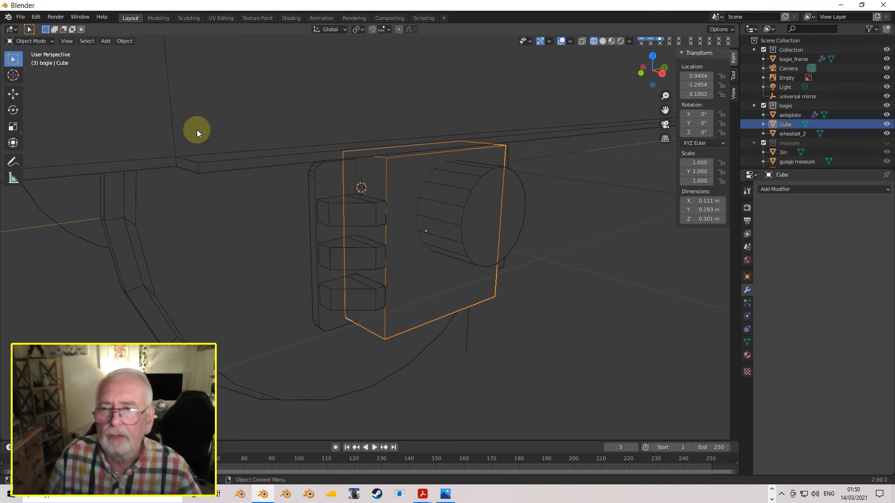
# Step: Bevel the cube's four corner edges running along X by about 0.0387 m with 4 segments to match the drawn axlebox
pyautogui.press('Tab')
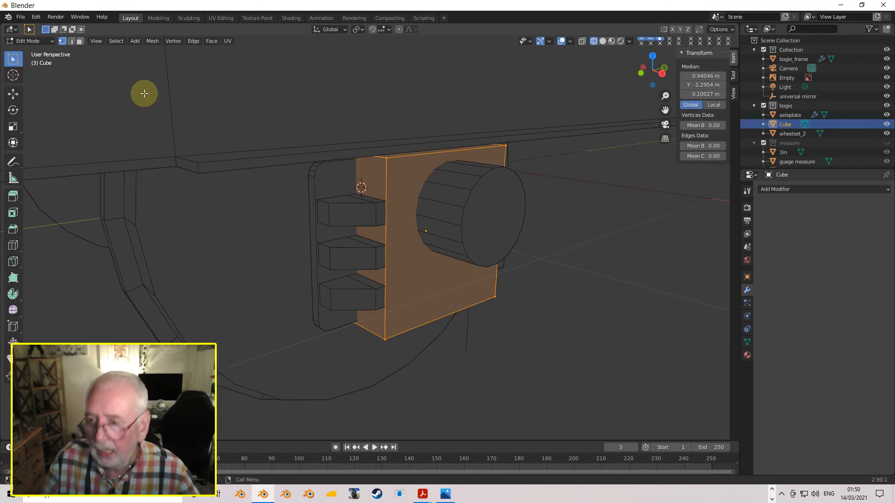
pyautogui.click(71, 41)
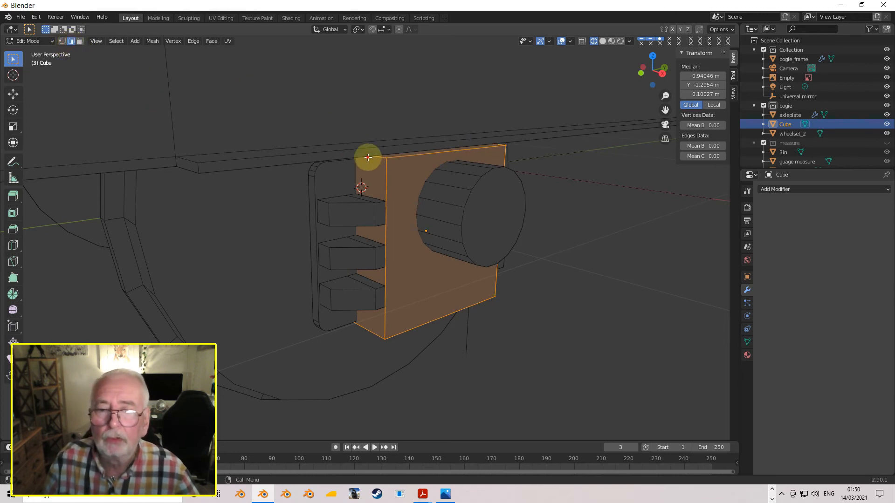
pyautogui.click(376, 156)
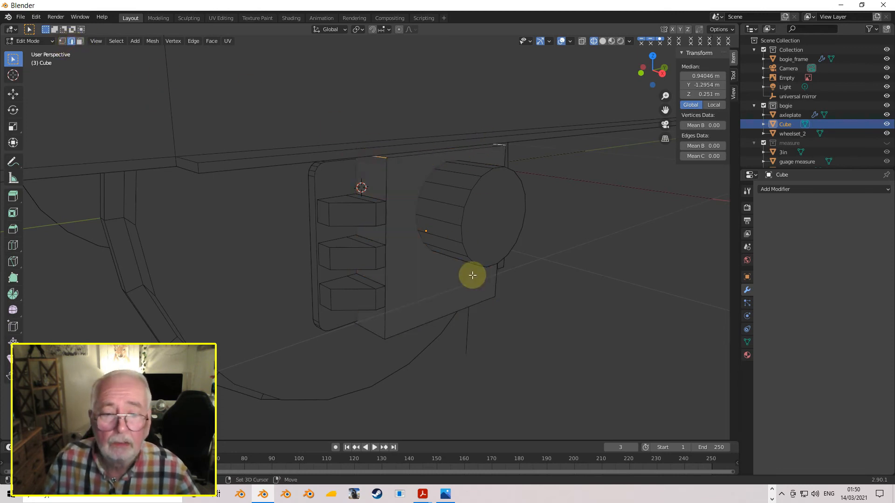
pyautogui.keyDown('shift'); pyautogui.click(480, 292); pyautogui.keyUp('shift')
pyautogui.keyDown('shift'); pyautogui.click(362, 325); pyautogui.keyUp('shift')
pyautogui.moveTo(514, 317); pyautogui.dragTo(567, 363, button='middle')
pyautogui.keyDown('shift'); pyautogui.click(436, 356); pyautogui.keyUp('shift')
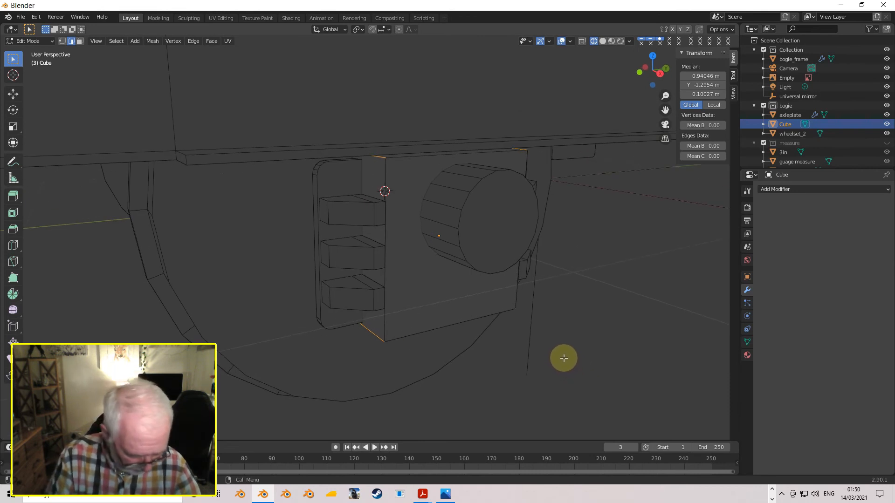
pyautogui.press('KP_3')
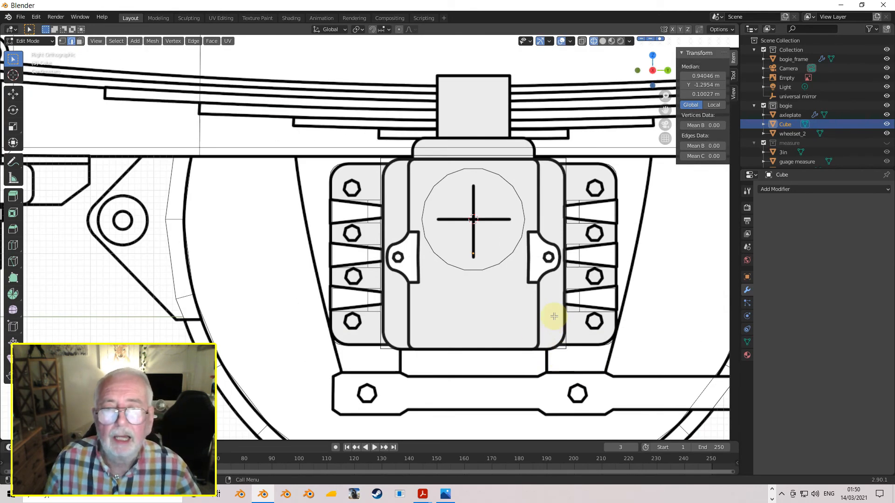
pyautogui.hotkey('ctrl', 'b')
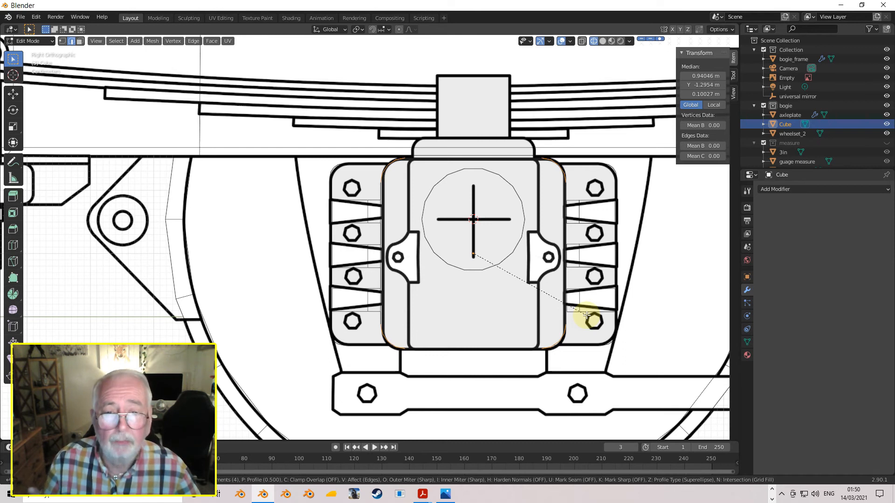
pyautogui.click(586, 315)
pyautogui.moveTo(495, 300); pyautogui.dragTo(527, 295, button='middle')
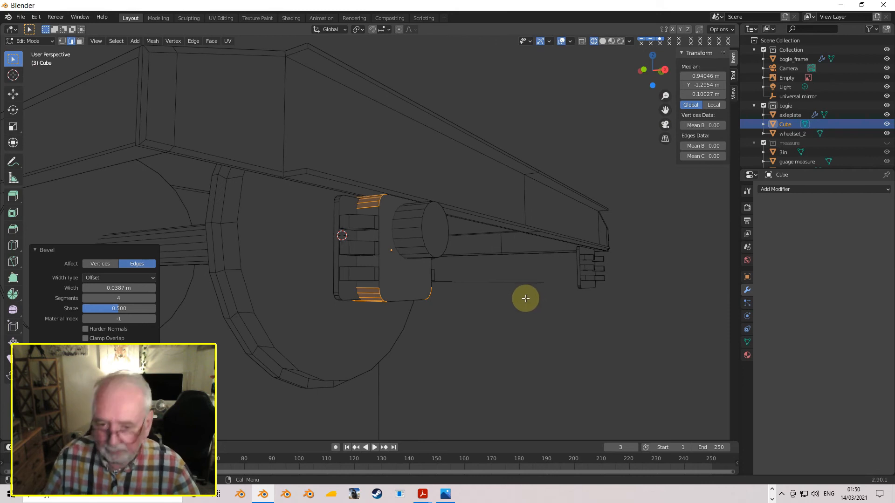
pyautogui.press('Tab')
# Step: Join the rounded axlebox cube into the axleplate object so that it takes on the axleplate's mirroring
pyautogui.moveTo(411, 283); pyautogui.dragTo(364, 263, button='middle')
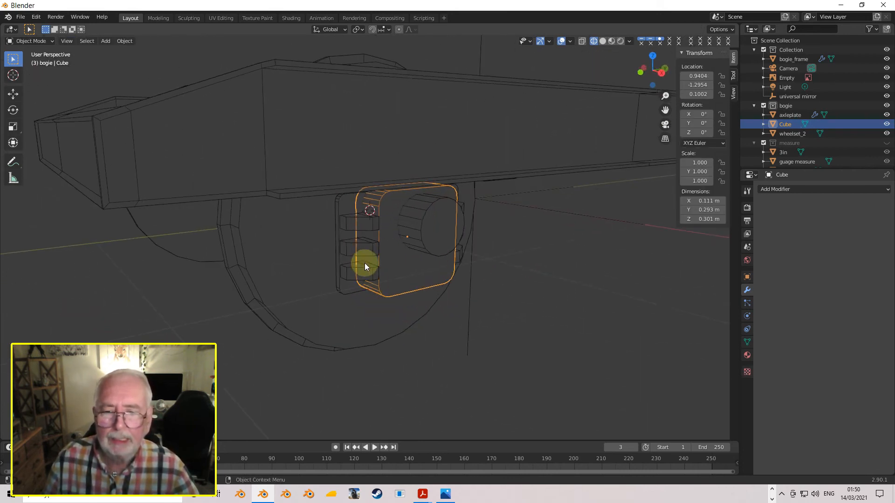
pyautogui.keyDown('shift'); pyautogui.click(356, 225); pyautogui.keyUp('shift')
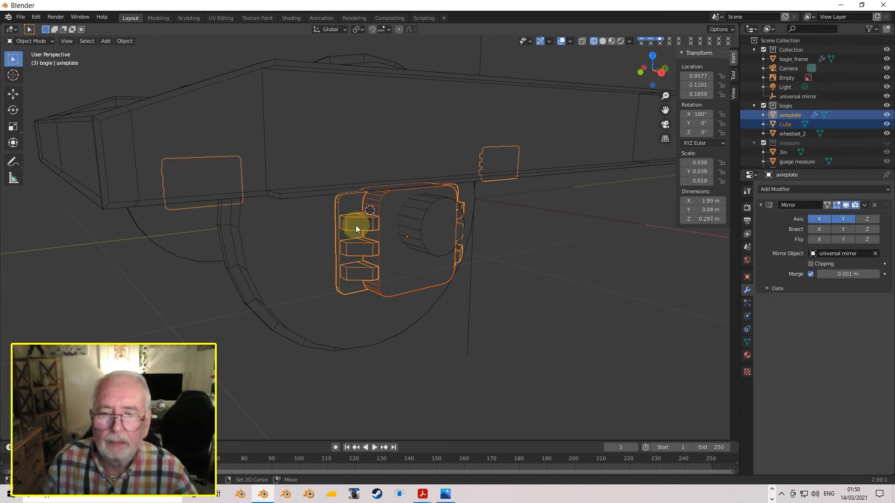
pyautogui.hotkey('ctrl', 'j')
pyautogui.moveTo(339, 244); pyautogui.dragTo(468, 253, button='middle')
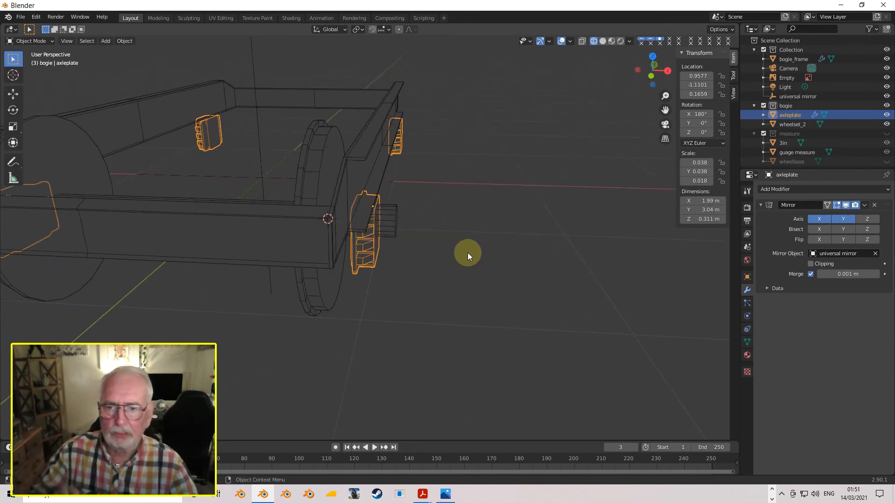
# Step: Show the model in solid shading without X-ray and view the mirrored axleboxes on the bogie
pyautogui.click(603, 41)
pyautogui.moveTo(571, 167)
pyautogui.mouseDown(button='middle')
pyautogui.moveTo(535, 211)
pyautogui.moveTo(553, 180)
pyautogui.moveTo(434, 183)
pyautogui.moveTo(370, 172)
pyautogui.moveTo(390, 151)
pyautogui.moveTo(356, 85)
pyautogui.moveTo(446, 163)
pyautogui.moveTo(492, 172)
pyautogui.moveTo(420, 205)
pyautogui.moveTo(413, 221)
pyautogui.moveTo(426, 234)
pyautogui.moveTo(409, 227)
pyautogui.mouseUp(button='middle')
pyautogui.click(582, 42)
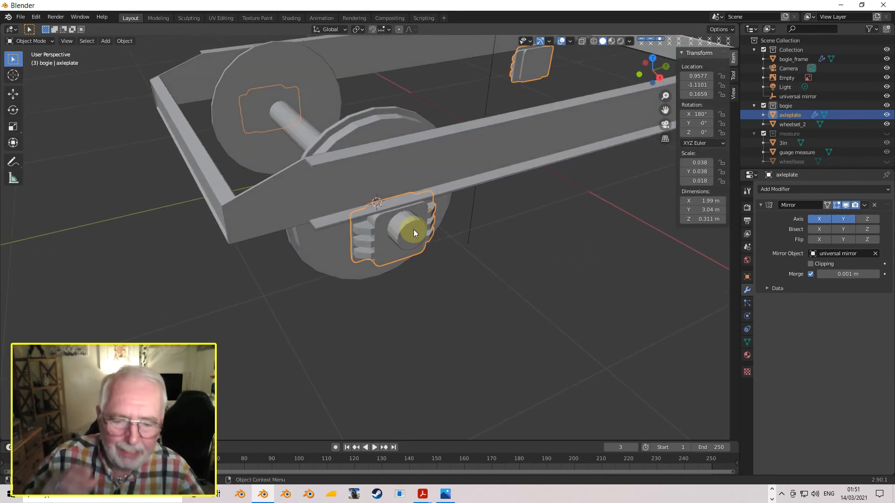
pyautogui.moveTo(397, 200); pyautogui.dragTo(432, 181, button='middle')
# Step: Duplicate wheelset_2 in place and set the copy's Y location to 1.2954 m at the other end of the bogie
pyautogui.click(354, 124)
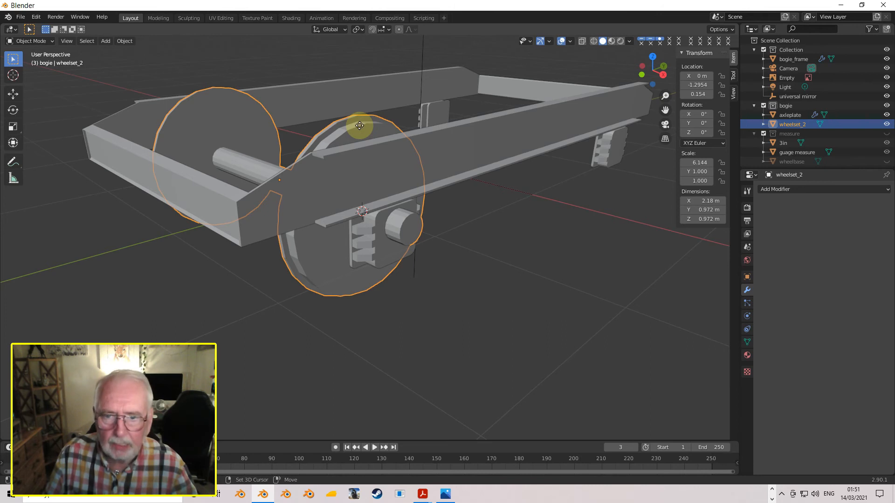
pyautogui.hotkey('shift', 'd')
pyautogui.rightClick(360, 124)
pyautogui.click(686, 85)
pyautogui.click(685, 84)
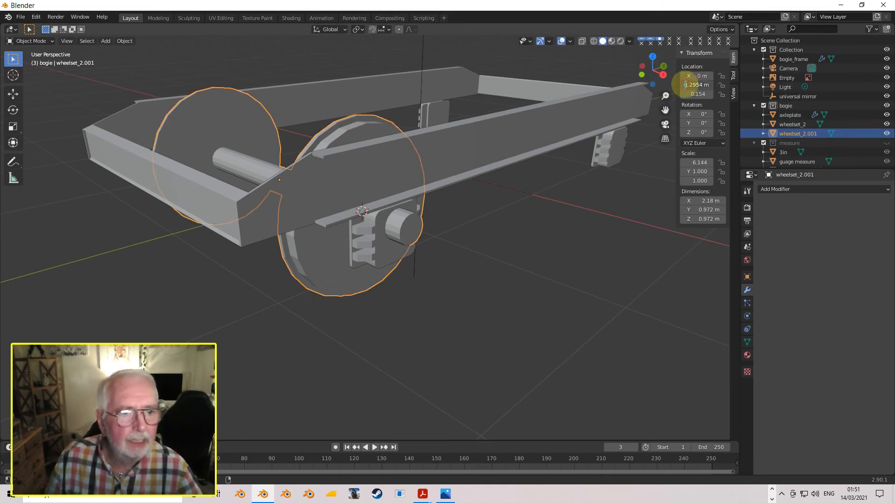
pyautogui.press('BackSpace')
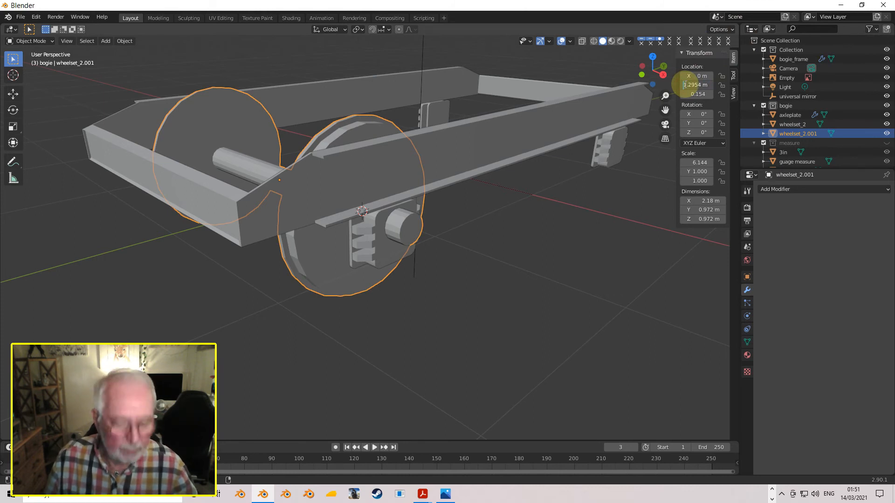
pyautogui.press('Return')
pyautogui.moveTo(550, 145); pyautogui.dragTo(532, 164, button='middle')
pyautogui.scroll(-4, 552, 130)
pyautogui.scroll(3, 531, 161)
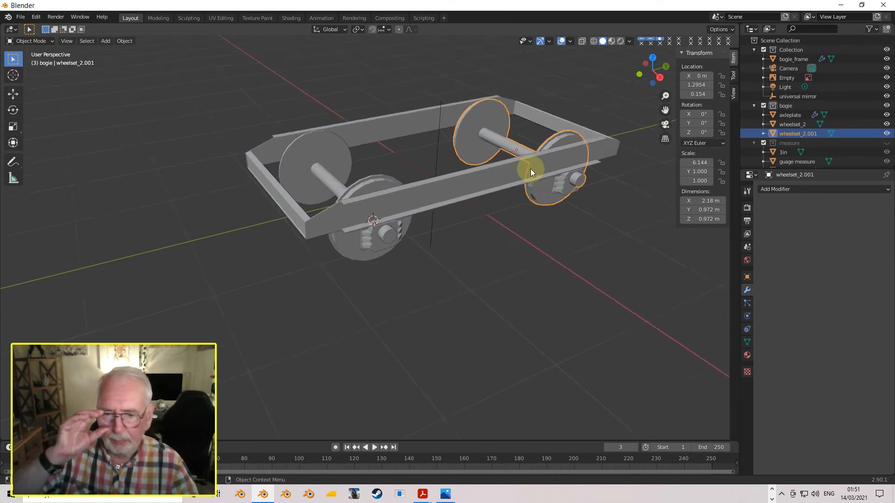
# Step: Select the axleplate and show it side-on in wireframe against the reference drawing
pyautogui.scroll(2, 441, 220)
pyautogui.click(415, 213)
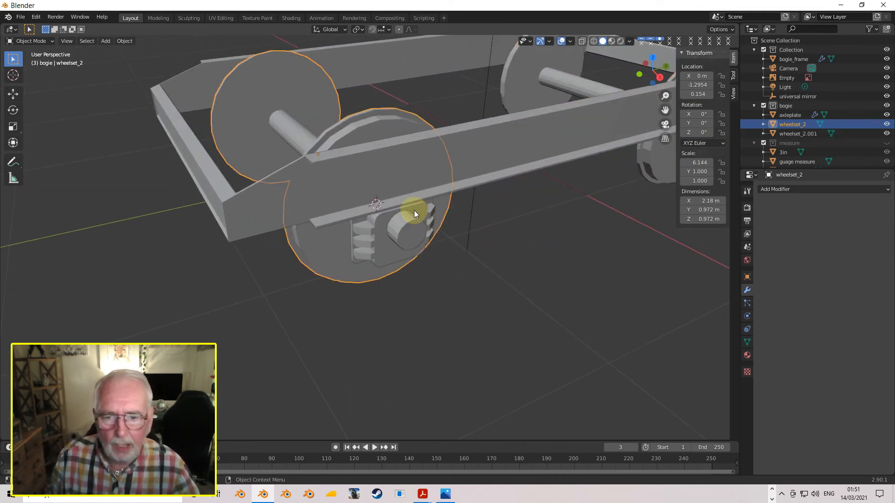
pyautogui.click(415, 209)
pyautogui.scroll(3, 416, 210)
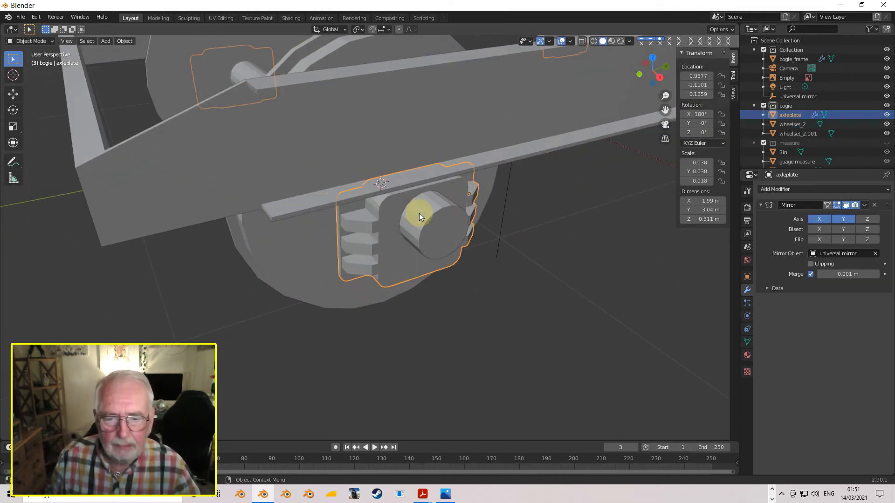
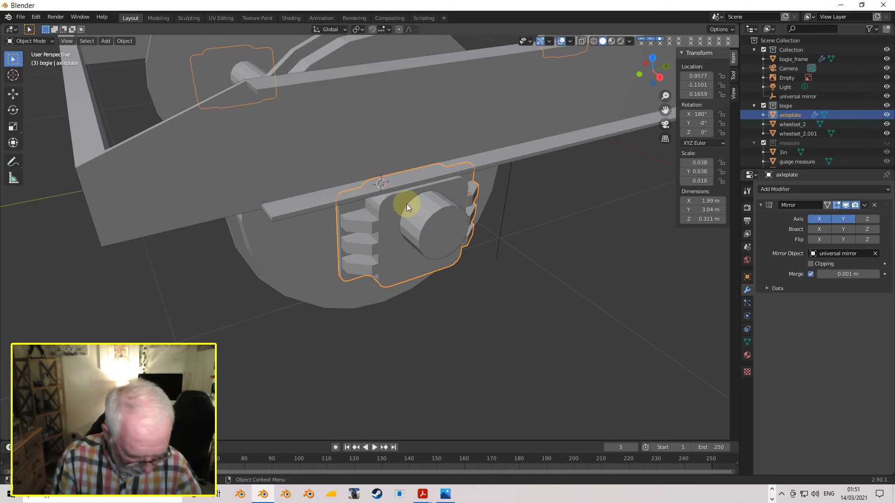
pyautogui.press('KP_3')
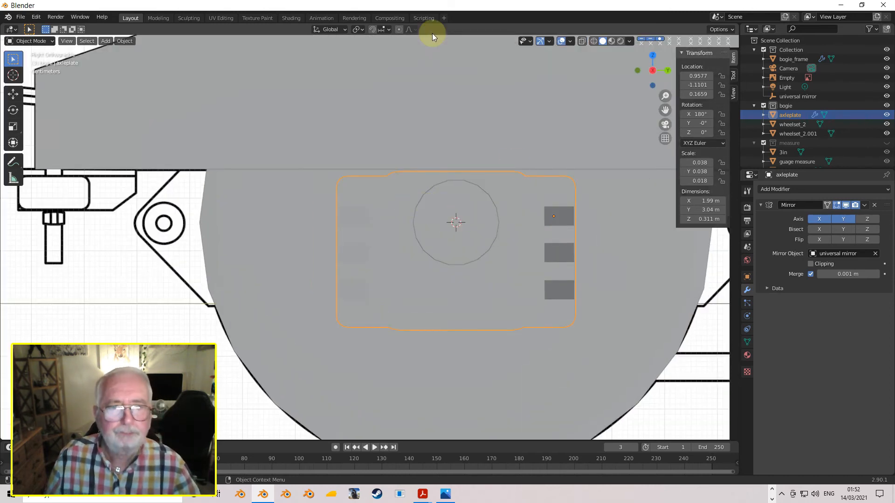
pyautogui.click(582, 41)
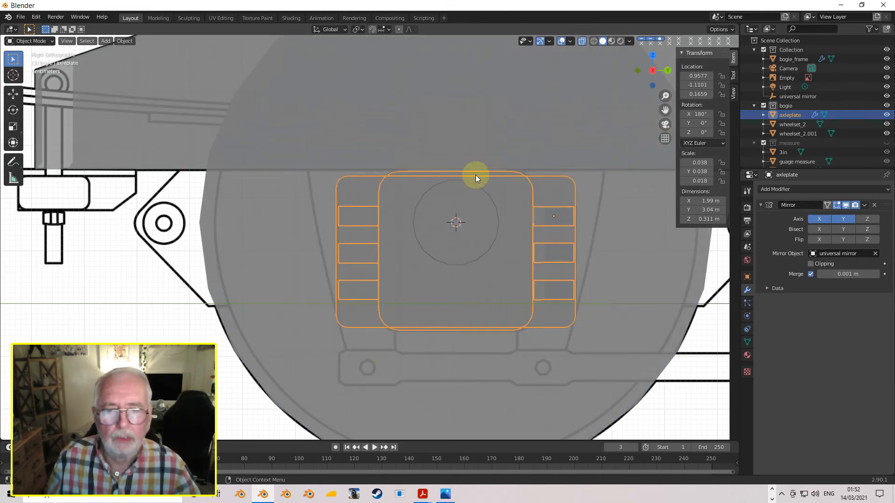
pyautogui.click(592, 41)
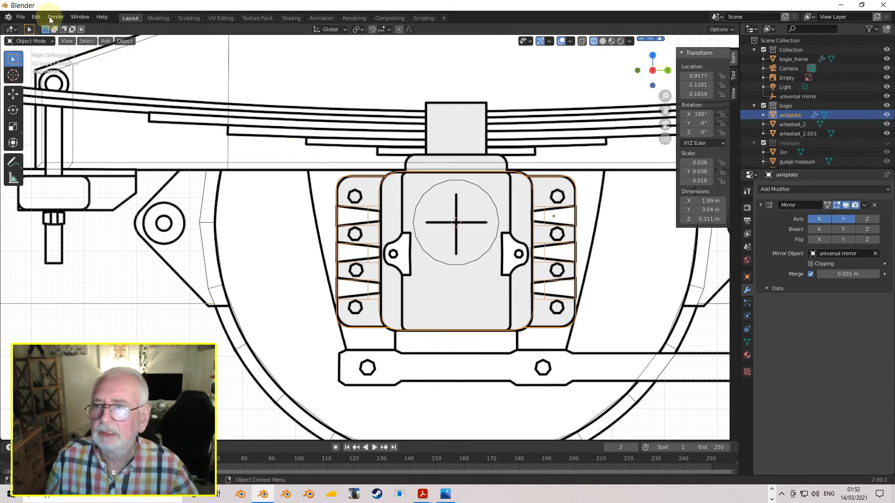
# Step: Add a cube at the axle centre and scale it uniformly to about 0.211 m, matching the drawn axlebox cover's width
pyautogui.click(124, 41)
pyautogui.moveTo(122, 54)
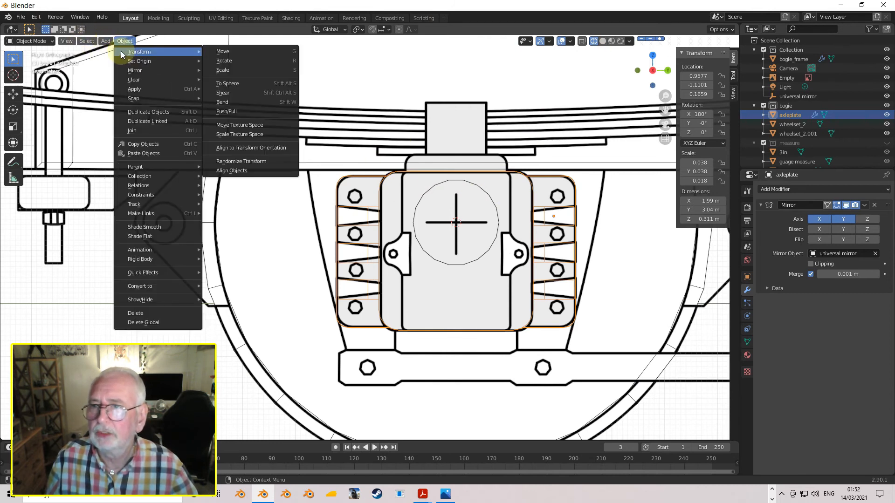
pyautogui.moveTo(106, 41)
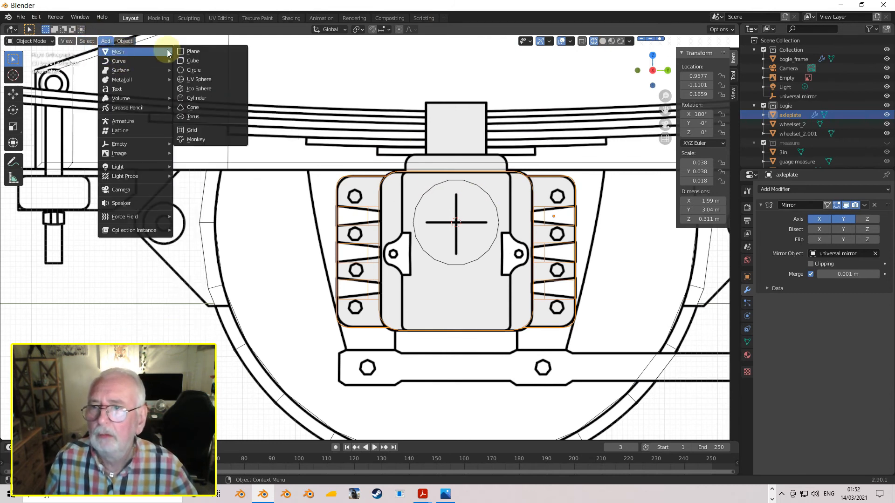
pyautogui.click(193, 60)
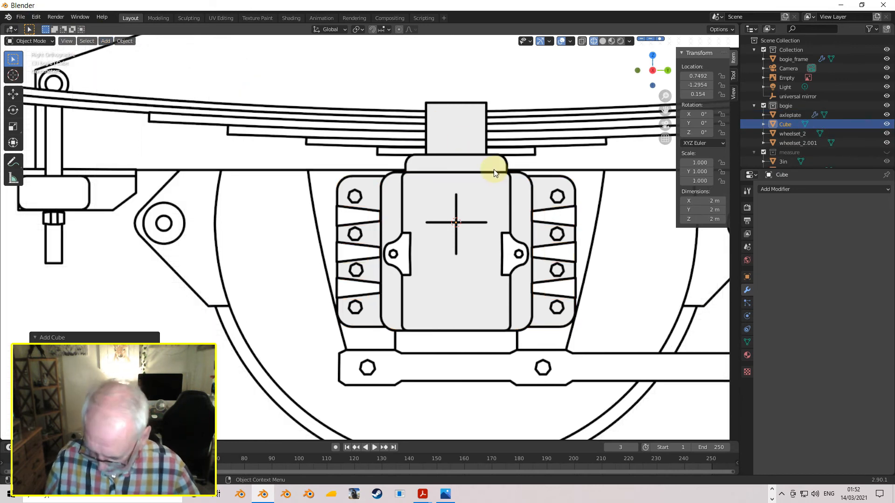
pyautogui.press('s')
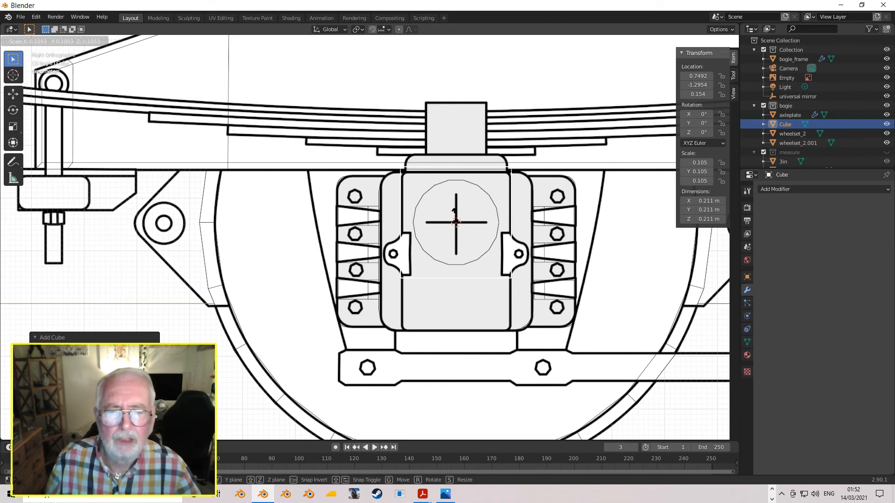
pyautogui.click(455, 222)
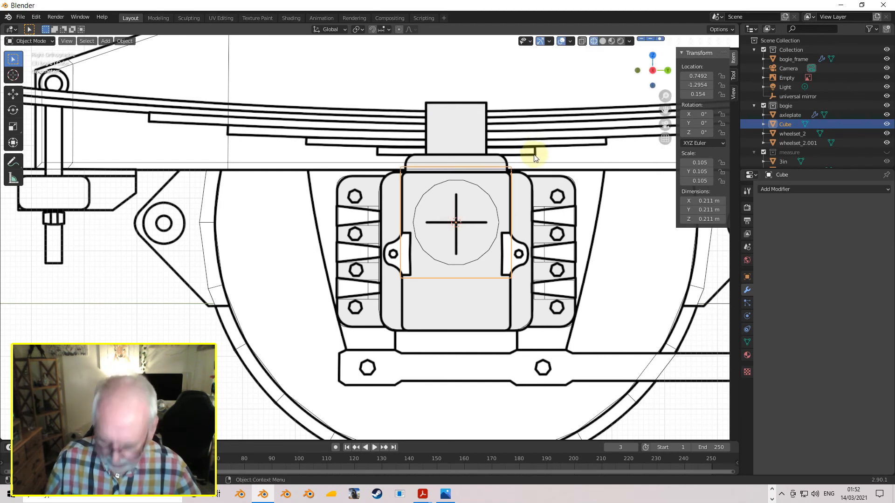
# Step: Lower the cube to about Z 0.093 m and scale it along Z to about 0.294 m to match the drawn cover's height
pyautogui.press('g')
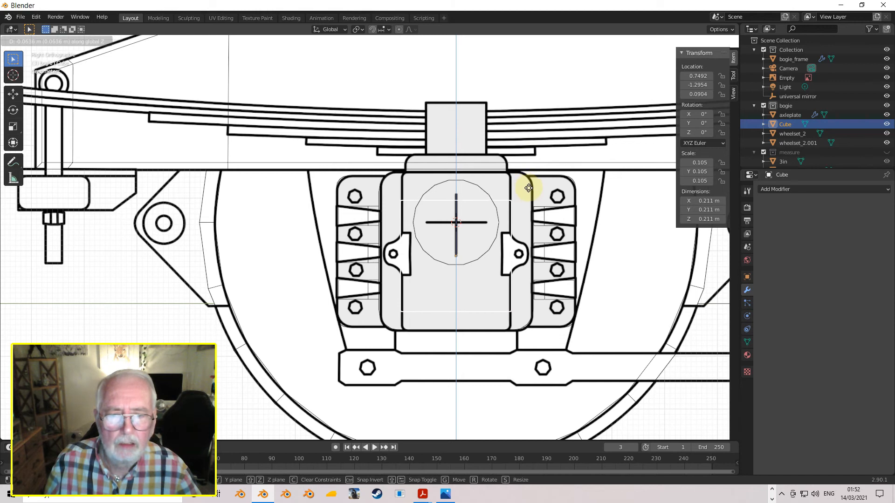
pyautogui.click(530, 188)
pyautogui.press('s')
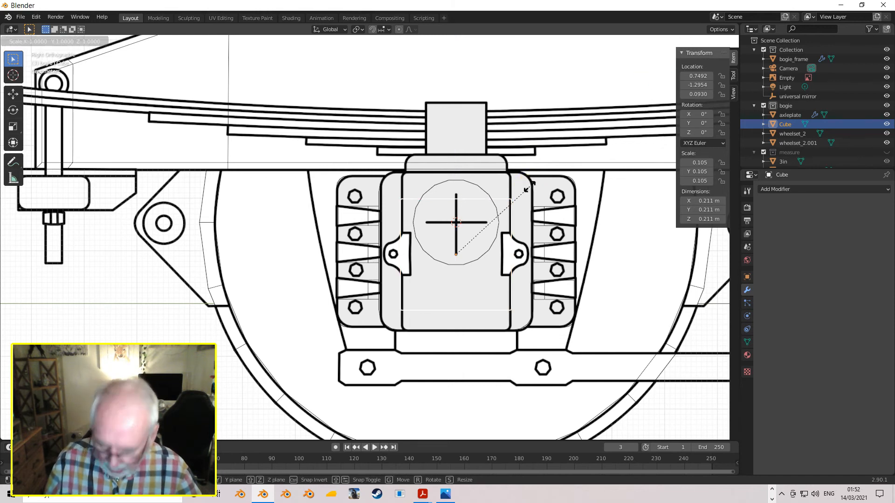
pyautogui.press('z')
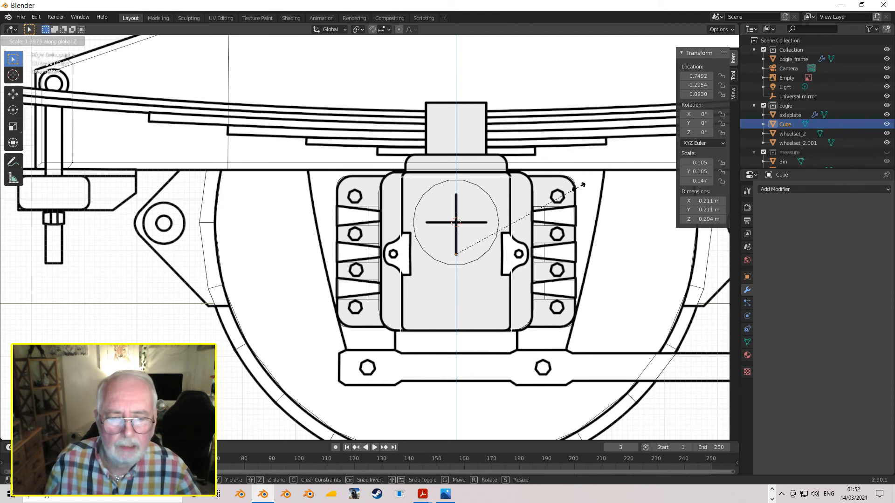
pyautogui.click(579, 188)
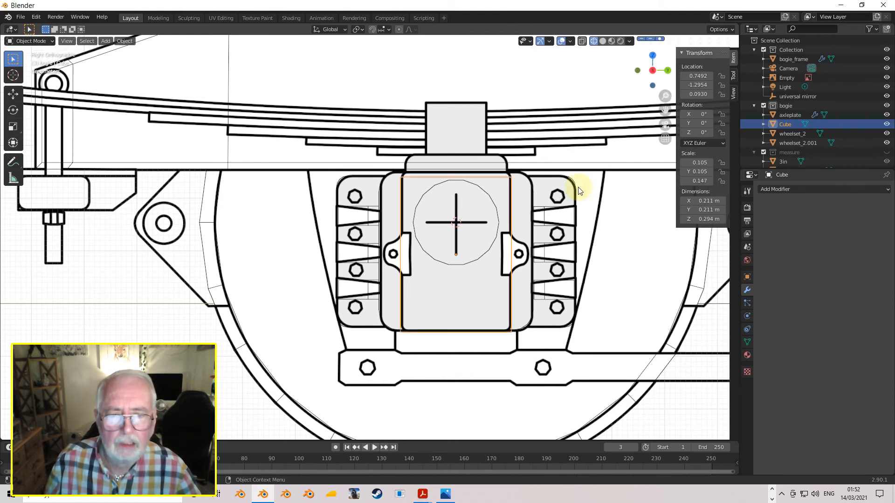
# Step: In front view, move the cube along X to about 1.1011 m so that it sits against the axlebox's outer face
pyautogui.press('KP_1')
pyautogui.scroll(3, 393, 175)
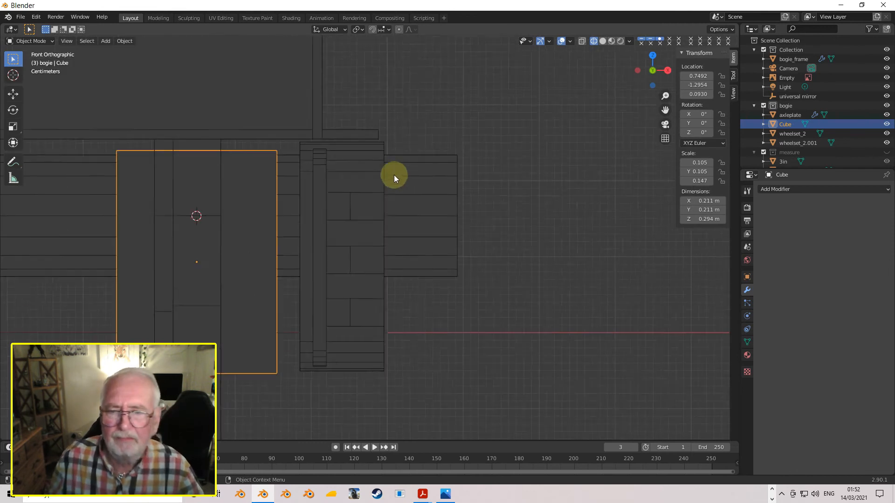
pyautogui.scroll(-2, 264, 195)
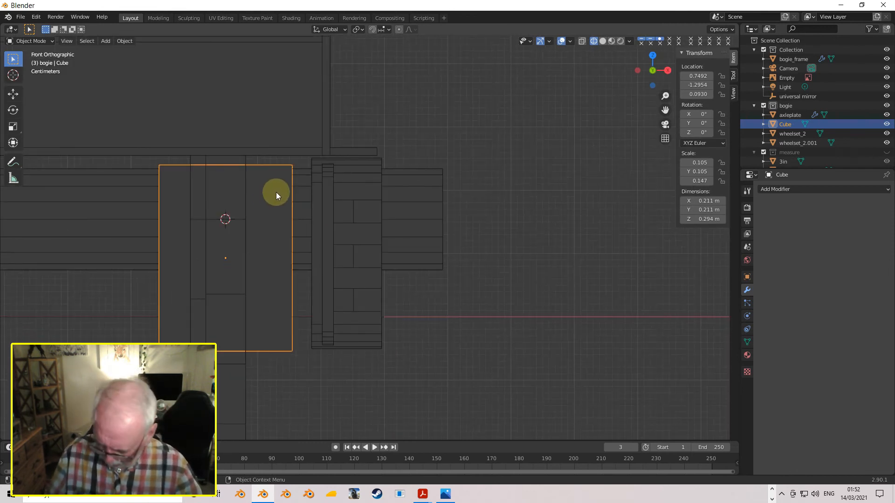
pyautogui.press('g')
pyautogui.press('x')
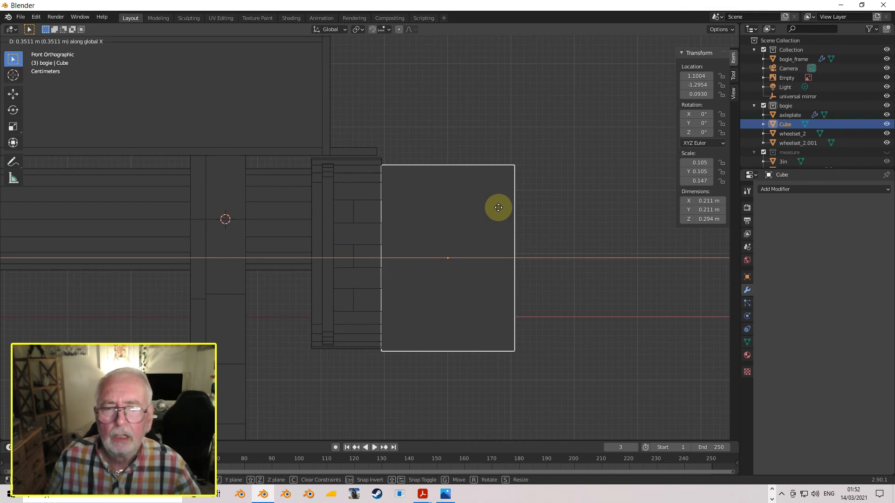
pyautogui.click(498, 207)
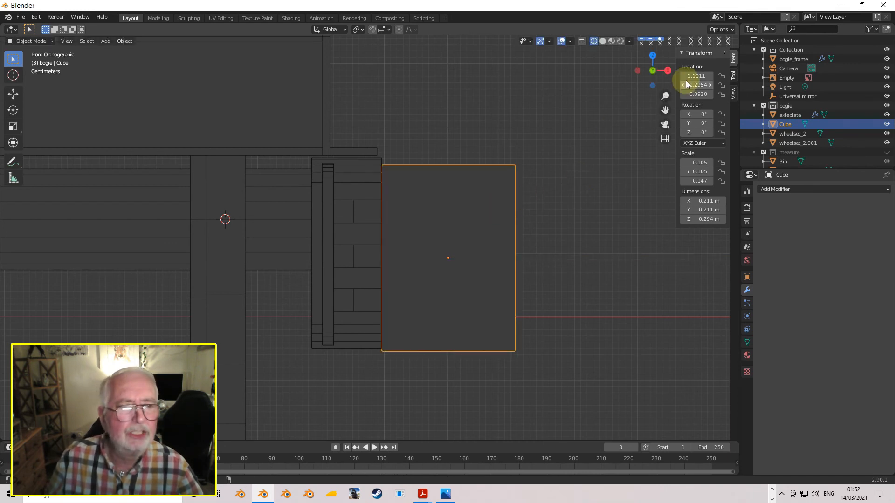
# Step: With X-ray on, move the cube's outer vertices about 0.107 m inward along X to just beyond the axle end
pyautogui.click(582, 41)
pyautogui.scroll(3, 456, 178)
pyautogui.scroll(1, 486, 176)
pyautogui.keyDown('shift'); pyautogui.moveTo(480, 166); pyautogui.dragTo(440, 138, button='middle'); pyautogui.keyUp('shift')
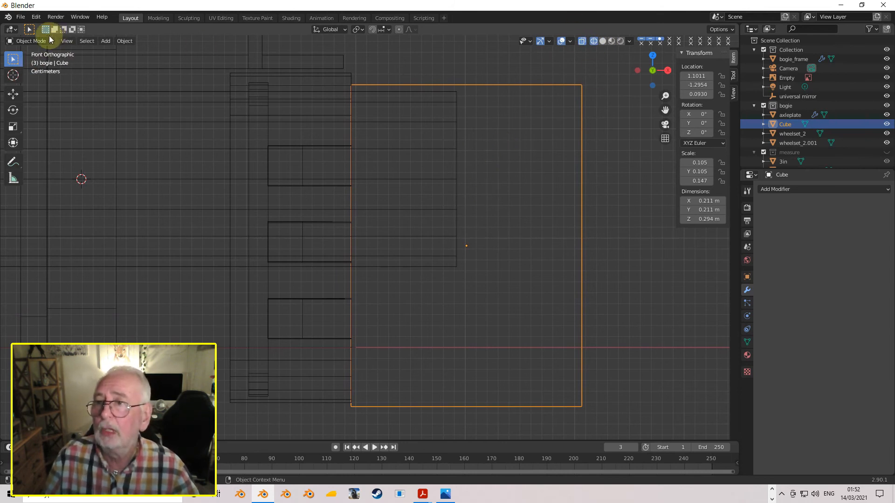
pyautogui.press('Tab')
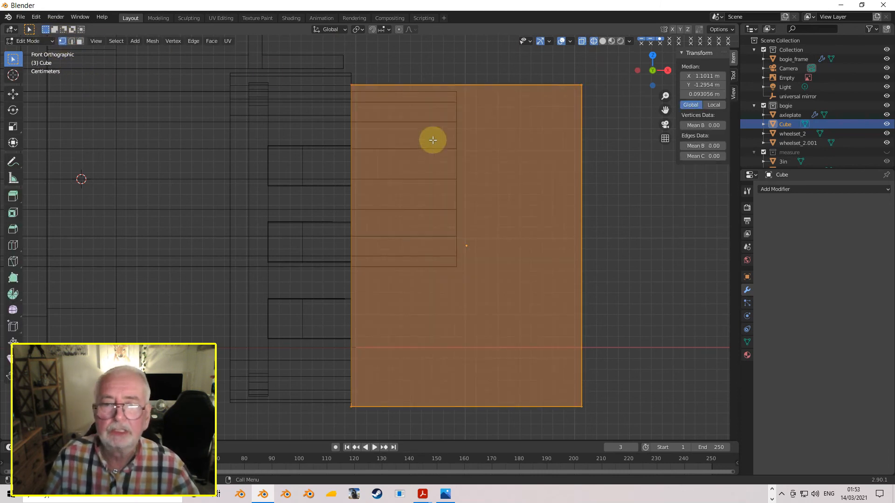
pyautogui.scroll(-2, 404, 135)
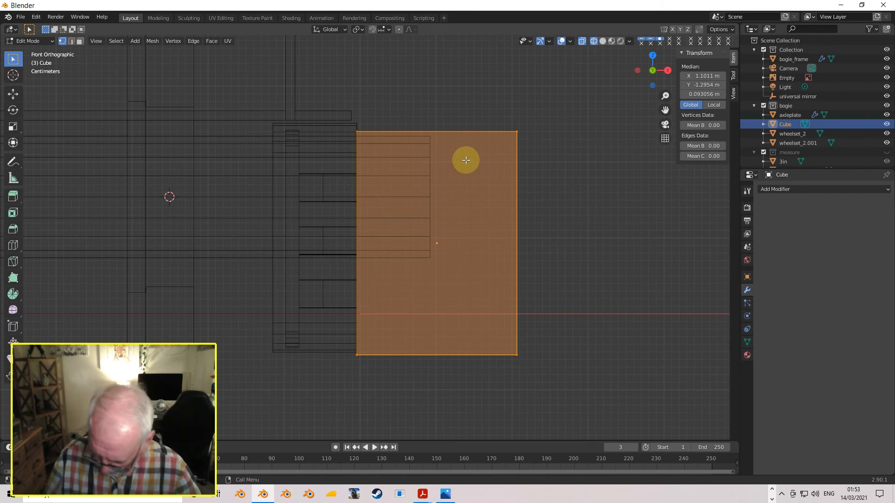
pyautogui.click(464, 160)
pyautogui.moveTo(485, 105); pyautogui.dragTo(557, 399)
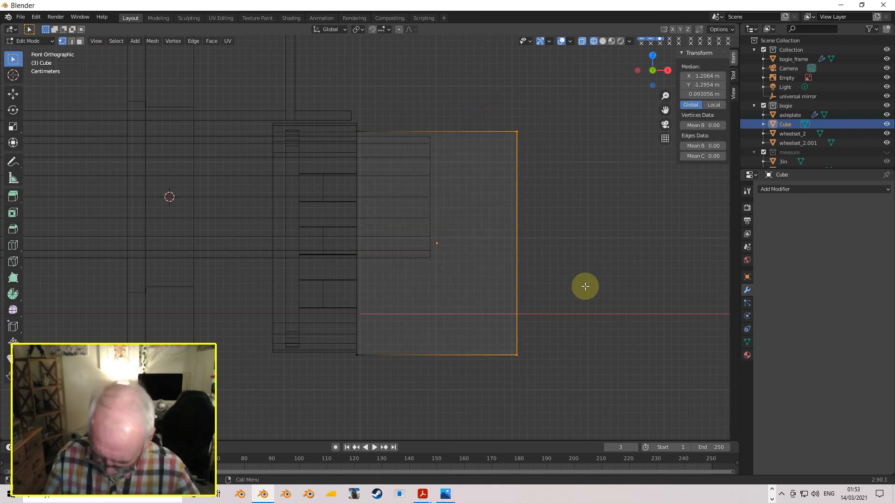
pyautogui.press('g')
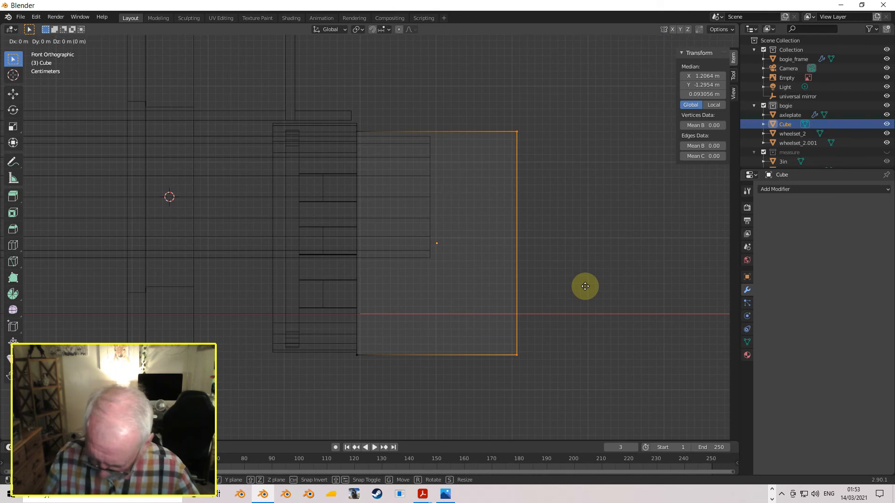
pyautogui.press('x')
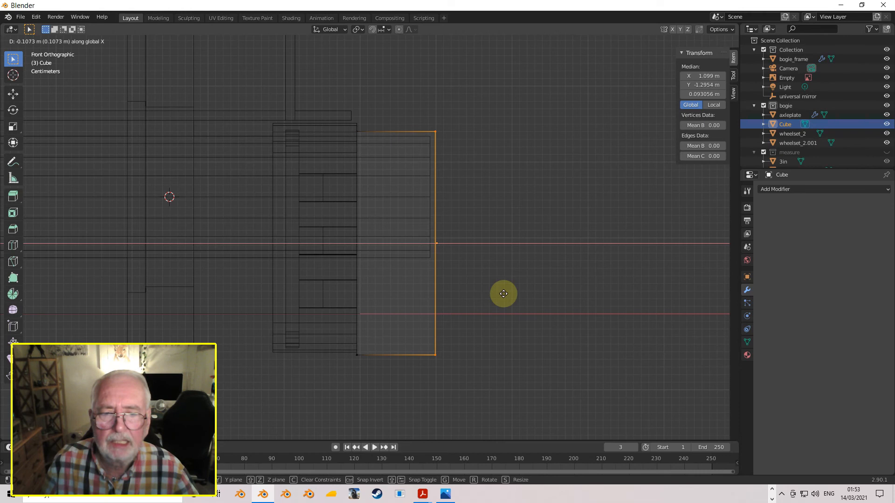
pyautogui.click(504, 293)
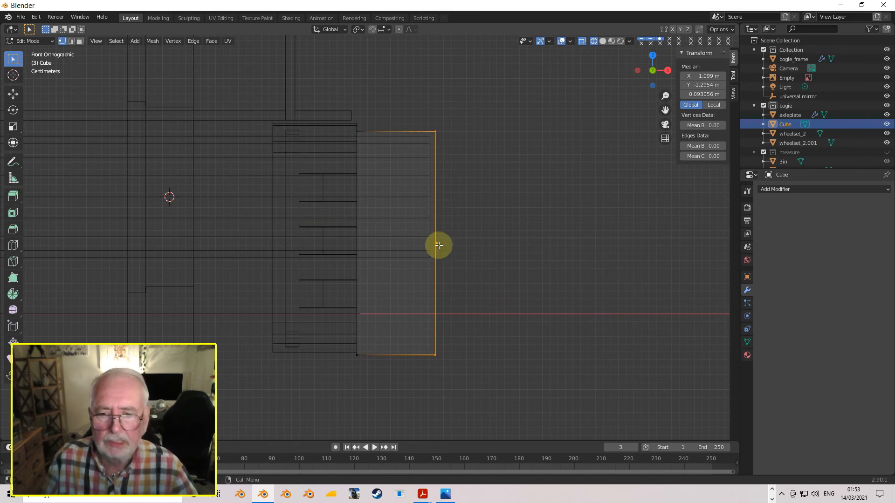
# Step: Raise the cube's bottom vertices along Z to about -0.0503 m, level with the axlebox's lower edge
pyautogui.scroll(5, 397, 341)
pyautogui.scroll(3, 371, 270)
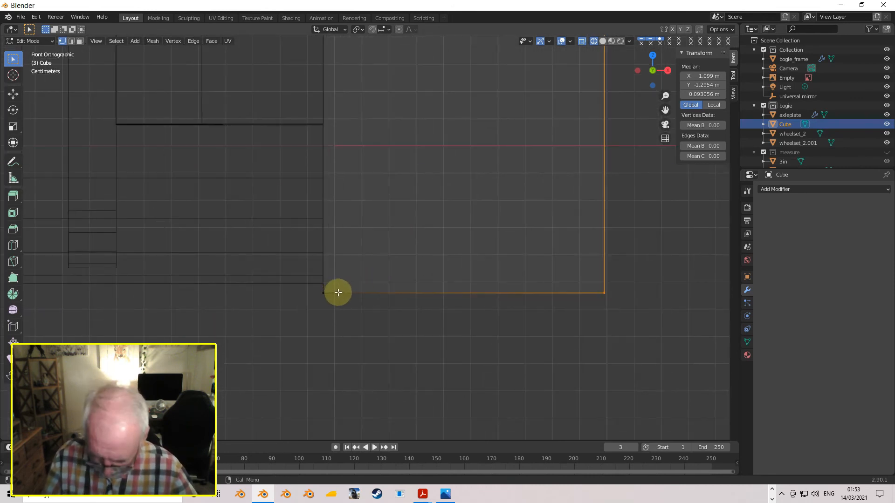
pyautogui.hotkey('alt', 'a')
pyautogui.press('b')
pyautogui.moveTo(304, 280); pyautogui.dragTo(622, 316)
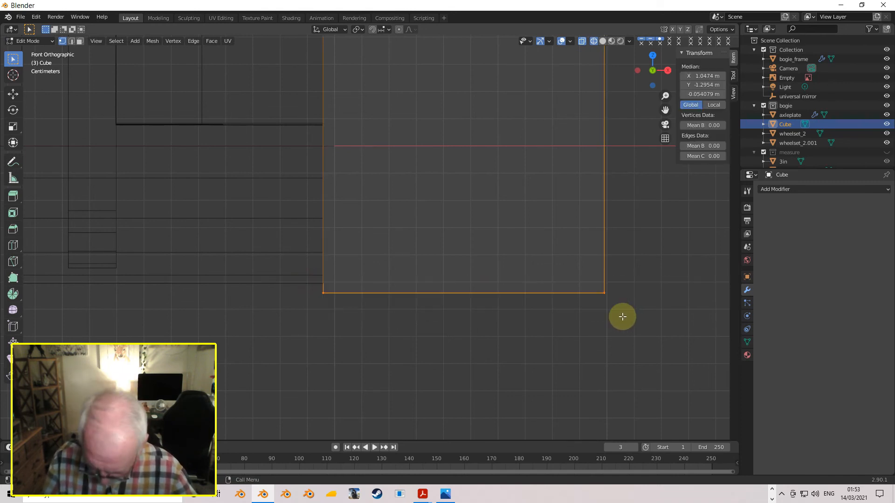
pyautogui.press('g')
pyautogui.press('z')
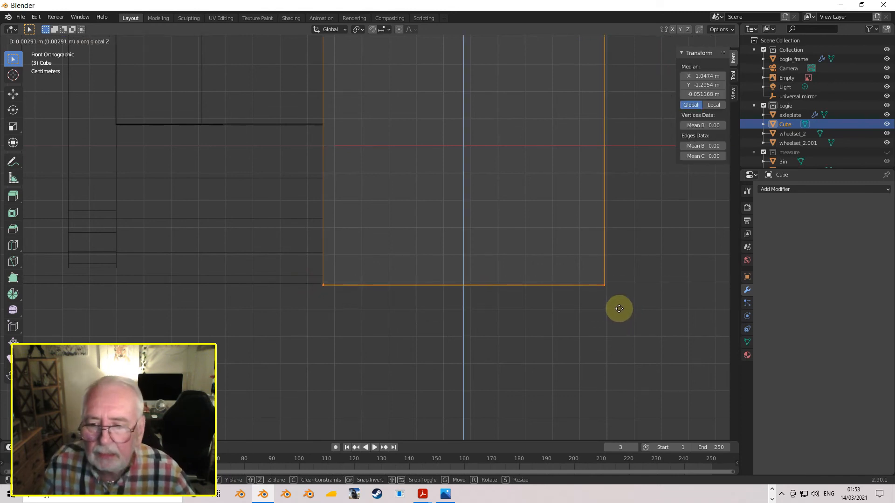
pyautogui.click(619, 306)
# Step: Raise the cube's top vertices about 0.011 m along Z, level with the axlebox's upper edge
pyautogui.scroll(-3, 531, 236)
pyautogui.keyDown('shift'); pyautogui.moveTo(443, 189); pyautogui.dragTo(397, 418, button='middle'); pyautogui.keyUp('shift')
pyautogui.keyDown('shift'); pyautogui.moveTo(357, 124); pyautogui.dragTo(387, 301, button='middle'); pyautogui.keyUp('shift')
pyautogui.scroll(3, 387, 257)
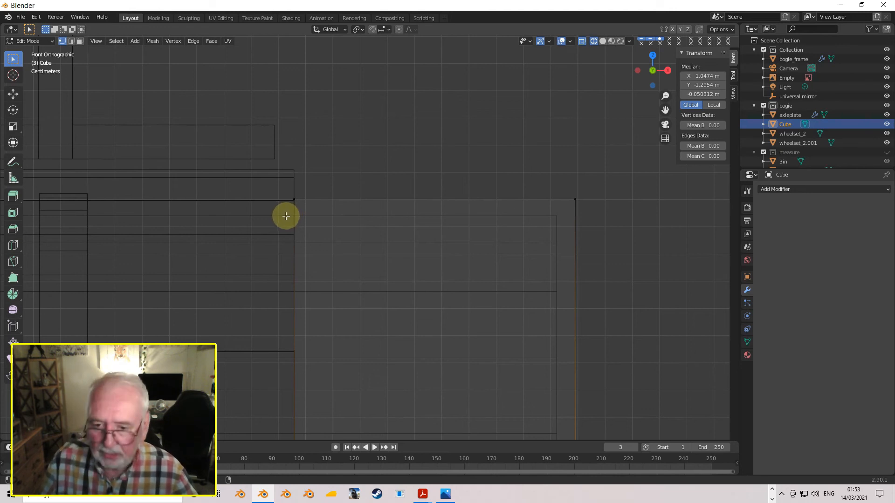
pyautogui.hotkey('alt', 'a')
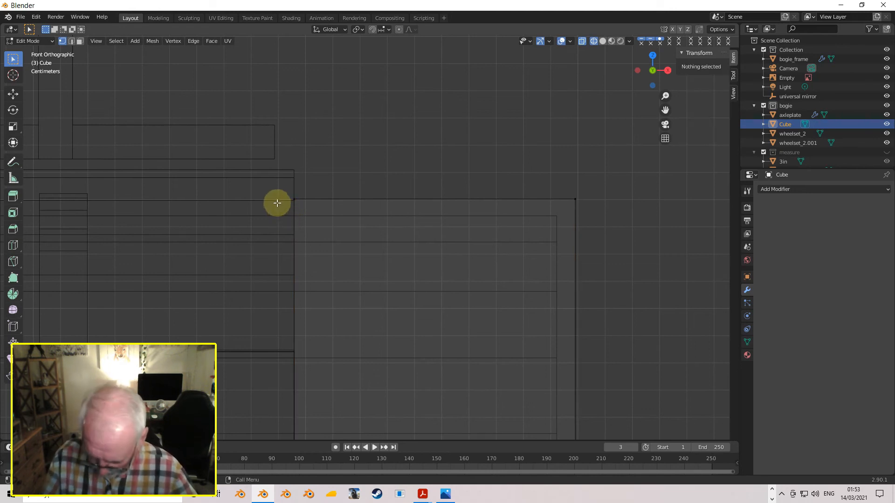
pyautogui.press('b')
pyautogui.moveTo(267, 189); pyautogui.dragTo(614, 214)
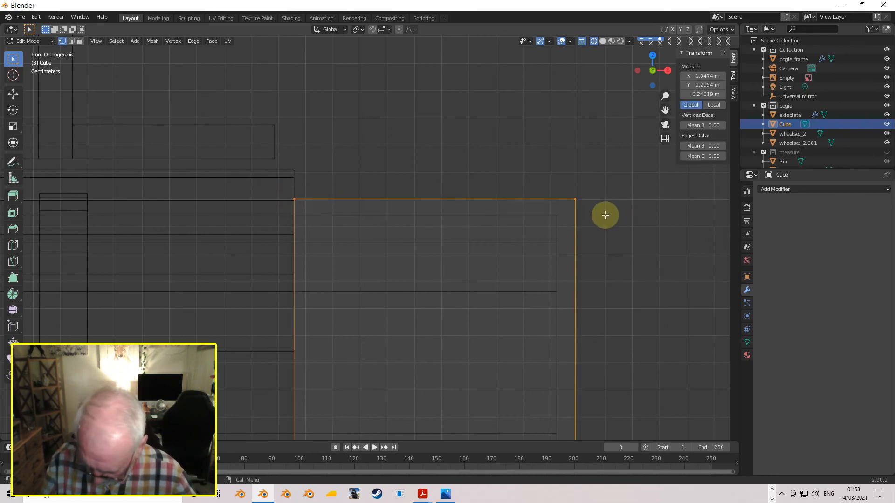
pyautogui.press('g')
pyautogui.press('z')
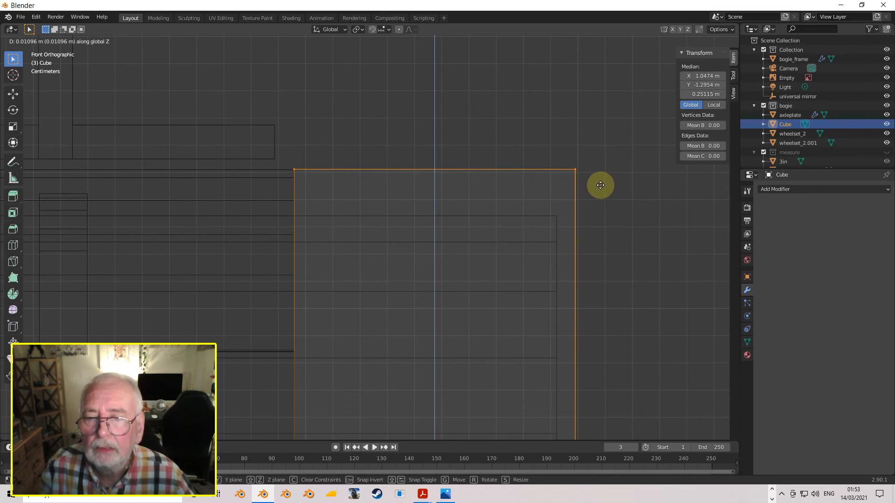
pyautogui.click(600, 186)
# Step: Switch to edge selection and select the cube's upper corner edge running along X
pyautogui.moveTo(599, 189); pyautogui.dragTo(410, 229, button='middle')
pyautogui.click(412, 227)
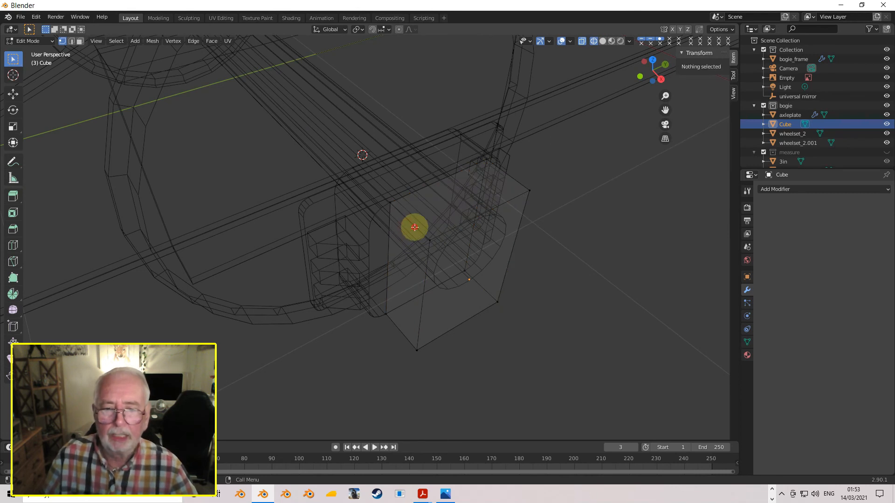
pyautogui.click(414, 227)
pyautogui.click(71, 41)
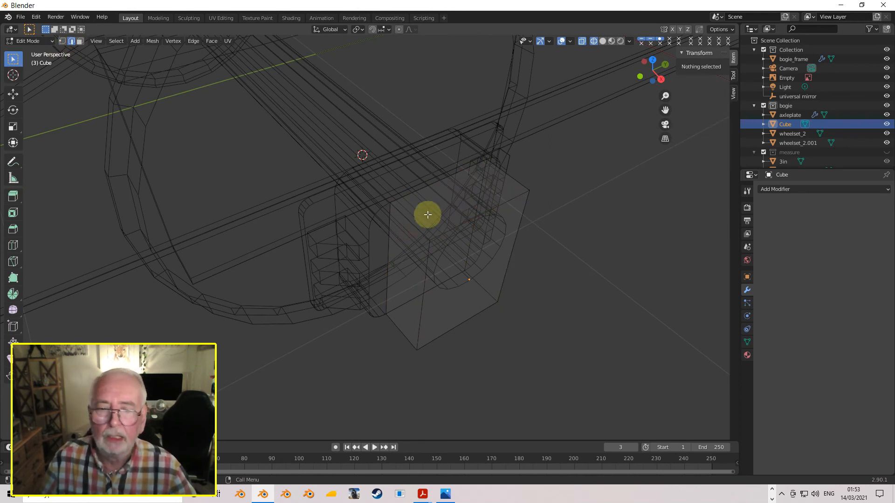
pyautogui.click(406, 215)
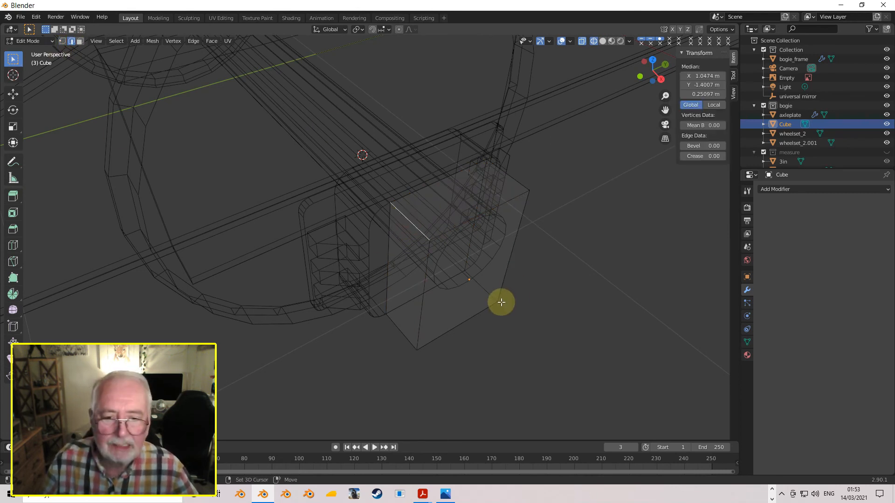
# Step: Apply the cube's scale in Object Mode
pyautogui.press('Tab')
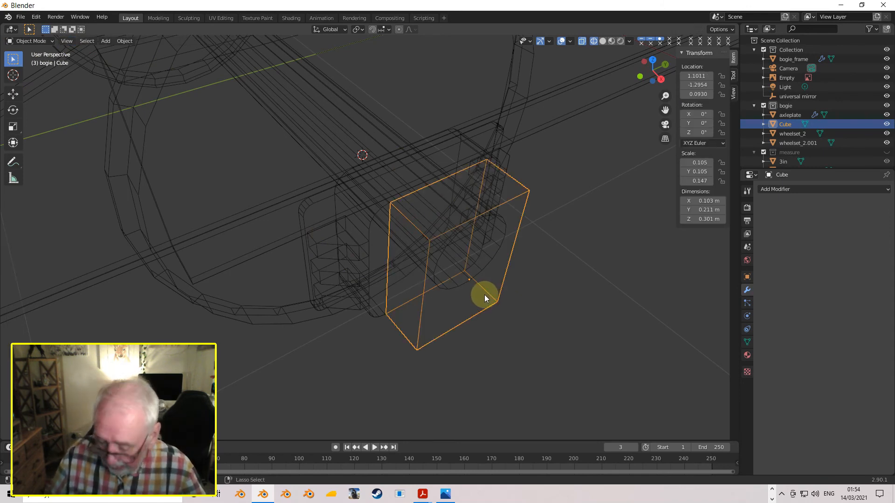
pyautogui.hotkey('ctrl', 'a')
pyautogui.click(478, 296)
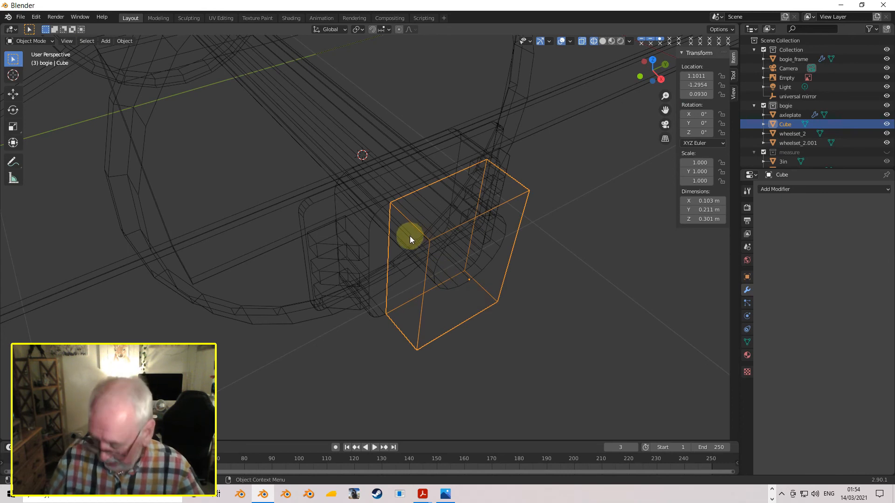
# Step: Bevel the cube's four corner edges running along X by about 0.0128 m with 4 segments, matching the drawing's rounded corners
pyautogui.press('Tab')
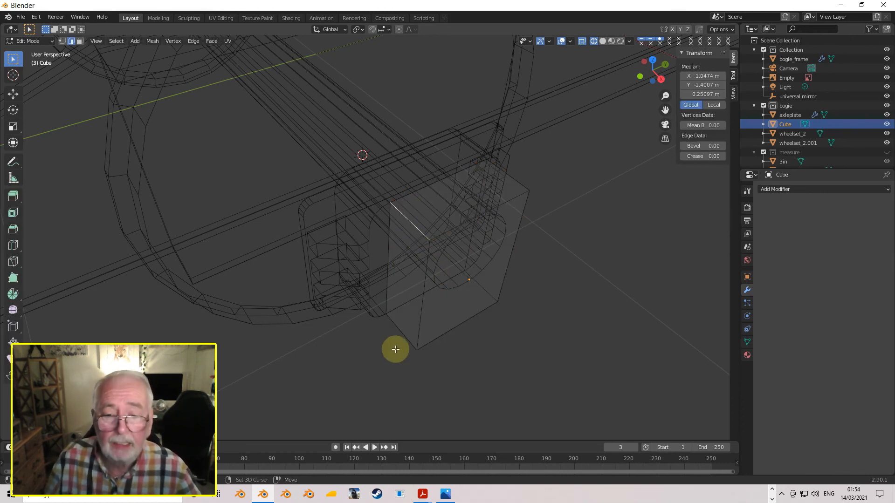
pyautogui.keyDown('shift'); pyautogui.click(403, 330); pyautogui.keyUp('shift')
pyautogui.keyDown('shift'); pyautogui.click(483, 288); pyautogui.keyUp('shift')
pyautogui.keyDown('shift'); pyautogui.click(535, 187); pyautogui.keyUp('shift')
pyautogui.press('KP_3')
pyautogui.scroll(2, 513, 257)
pyautogui.keyDown('shift'); pyautogui.moveTo(590, 276); pyautogui.dragTo(404, 198, button='middle'); pyautogui.keyUp('shift')
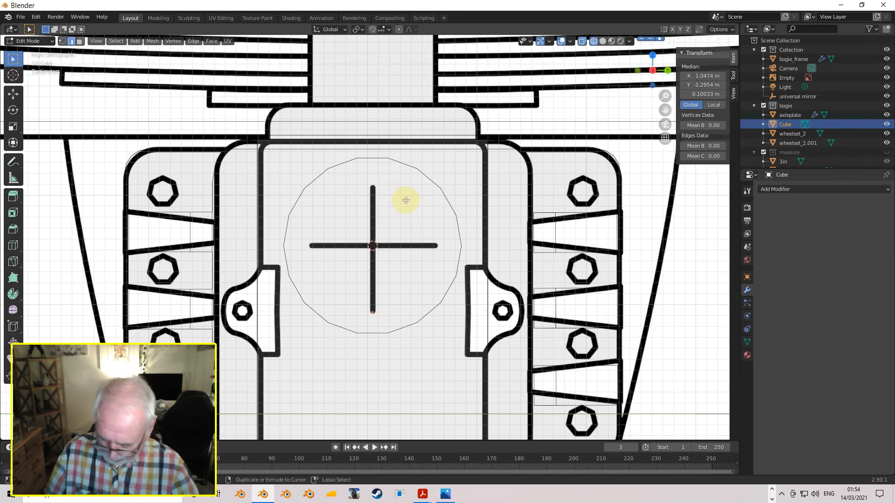
pyautogui.hotkey('ctrl', 'b')
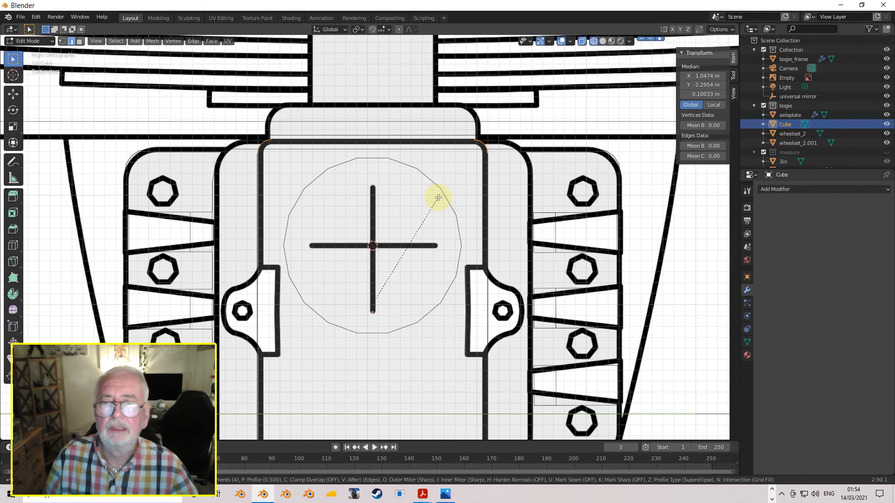
pyautogui.click(438, 197)
pyautogui.scroll(-3, 466, 212)
pyautogui.moveTo(470, 214); pyautogui.dragTo(299, 200, button='middle')
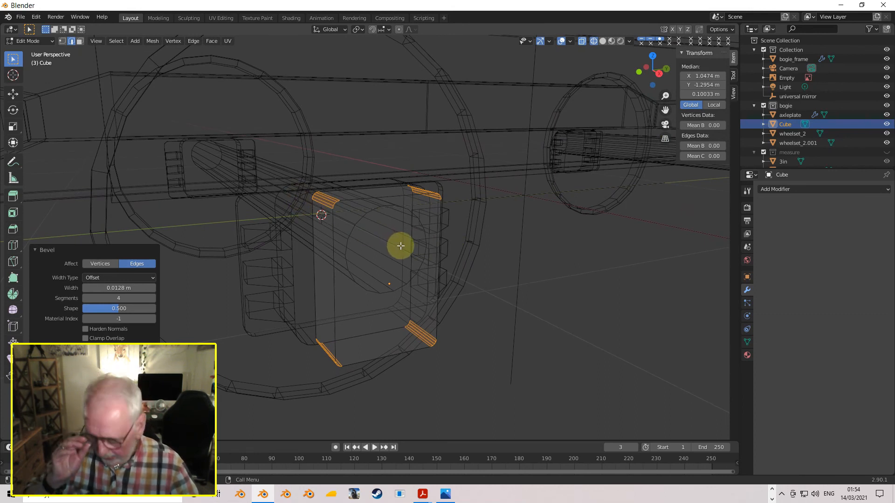
# Step: Join the cube to the axleplate object so that it shares the axleplate's Mirror modifier
pyautogui.press('Tab')
pyautogui.moveTo(393, 248); pyautogui.dragTo(312, 245, button='middle')
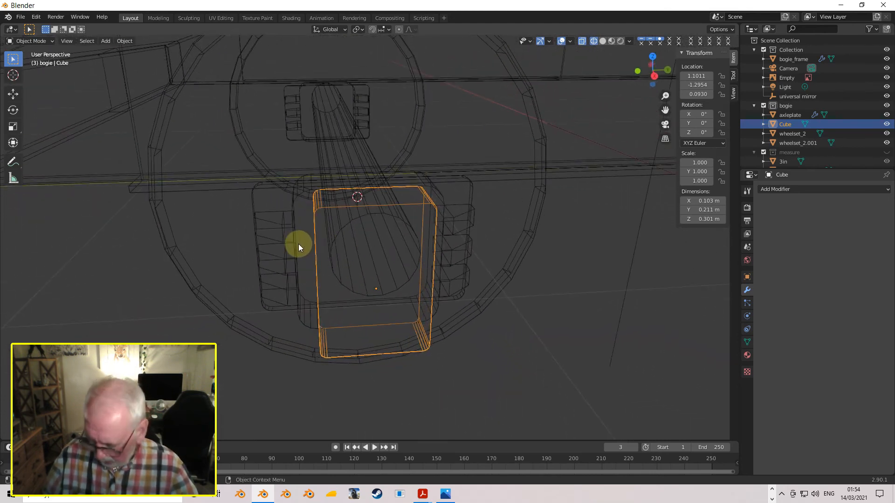
pyautogui.keyDown('shift'); pyautogui.click(298, 244); pyautogui.keyUp('shift')
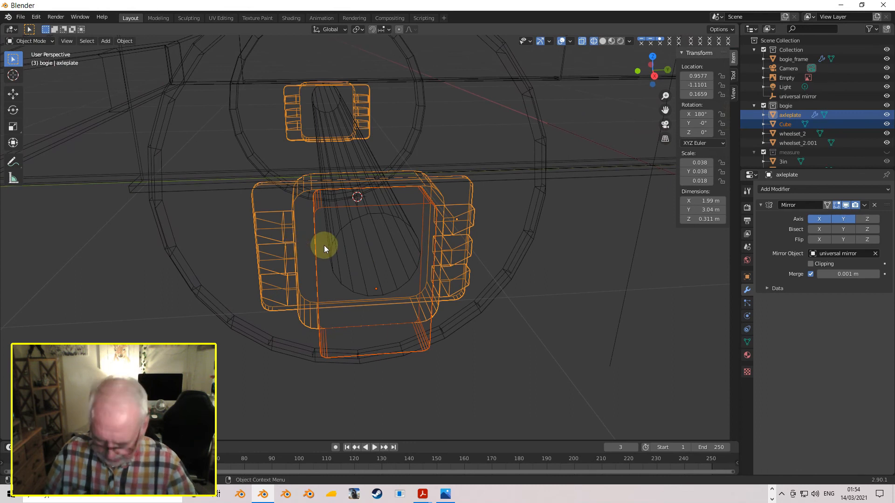
pyautogui.hotkey('ctrl', 'j')
pyautogui.moveTo(339, 242); pyautogui.dragTo(371, 244, button='middle')
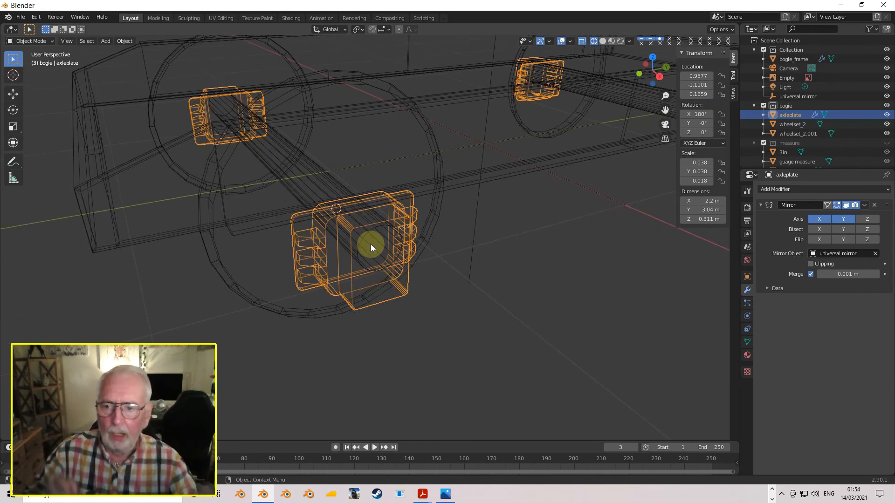
pyautogui.moveTo(401, 263)
pyautogui.mouseDown(button='middle')
pyautogui.moveTo(359, 244)
pyautogui.moveTo(401, 246)
pyautogui.mouseUp(button='middle')
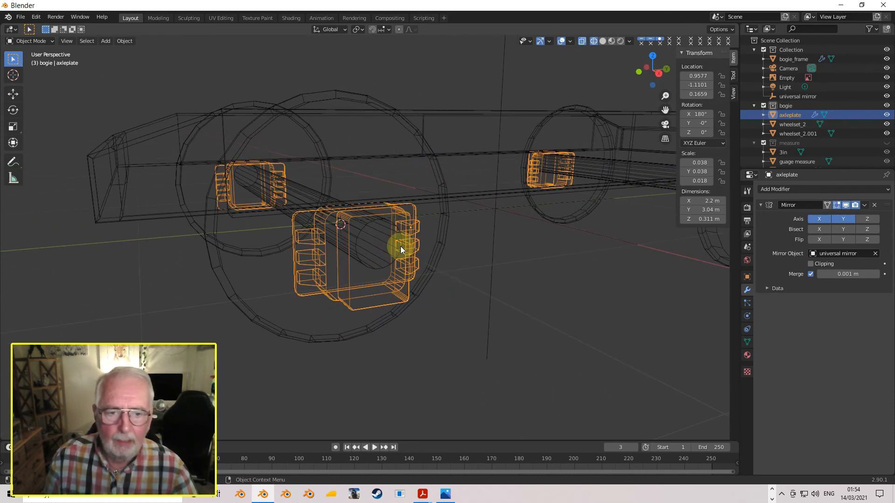
# Step: Show the model in solid shading with X-ray off and examine the bogie against the reference drawing in right view
pyautogui.click(602, 41)
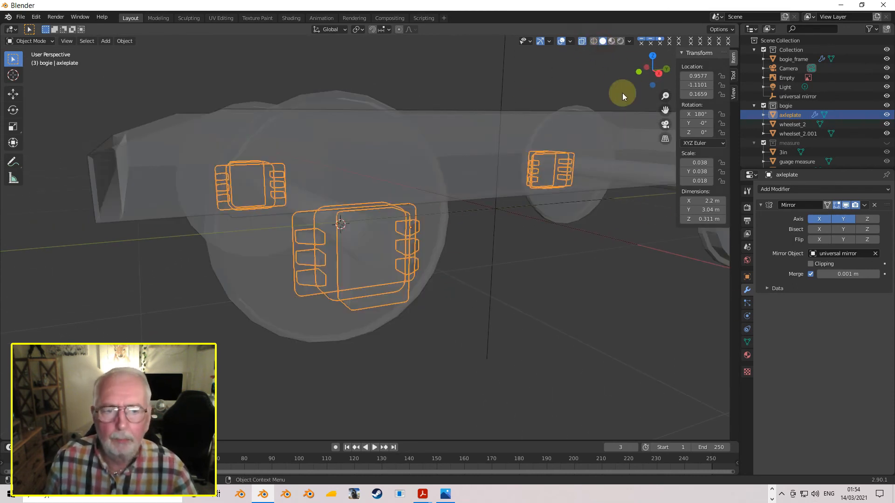
pyautogui.click(581, 41)
pyautogui.moveTo(476, 184); pyautogui.dragTo(459, 202, button='middle')
pyautogui.scroll(-5, 539, 211)
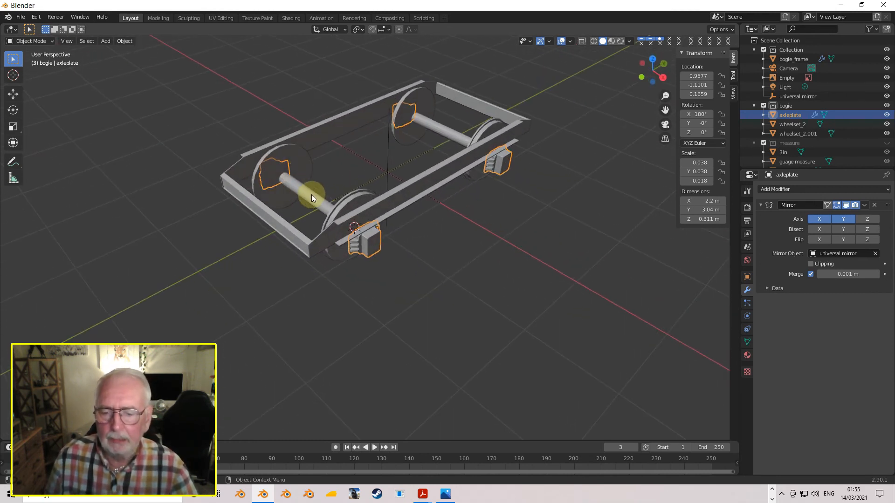
pyautogui.scroll(3, 305, 192)
pyautogui.scroll(2, 272, 180)
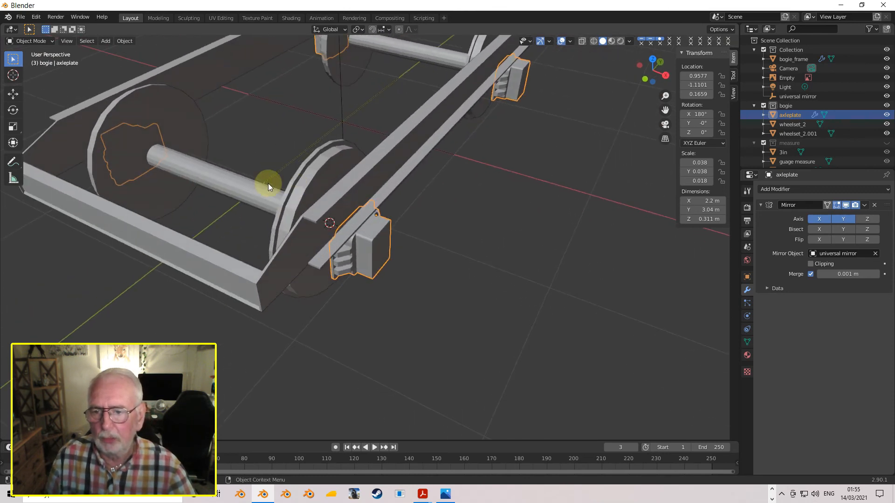
pyautogui.scroll(-5, 426, 242)
pyautogui.moveTo(426, 242)
pyautogui.mouseDown(button='middle')
pyautogui.moveTo(312, 198)
pyautogui.moveTo(367, 211)
pyautogui.moveTo(449, 213)
pyautogui.moveTo(421, 203)
pyautogui.moveTo(418, 178)
pyautogui.moveTo(405, 202)
pyautogui.moveTo(447, 228)
pyautogui.moveTo(418, 227)
pyautogui.mouseUp(button='middle')
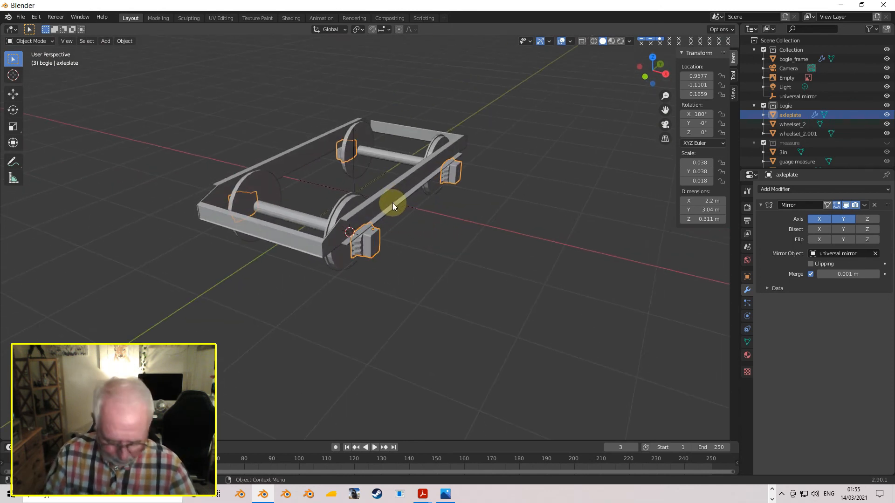
pyautogui.press('KP_3')
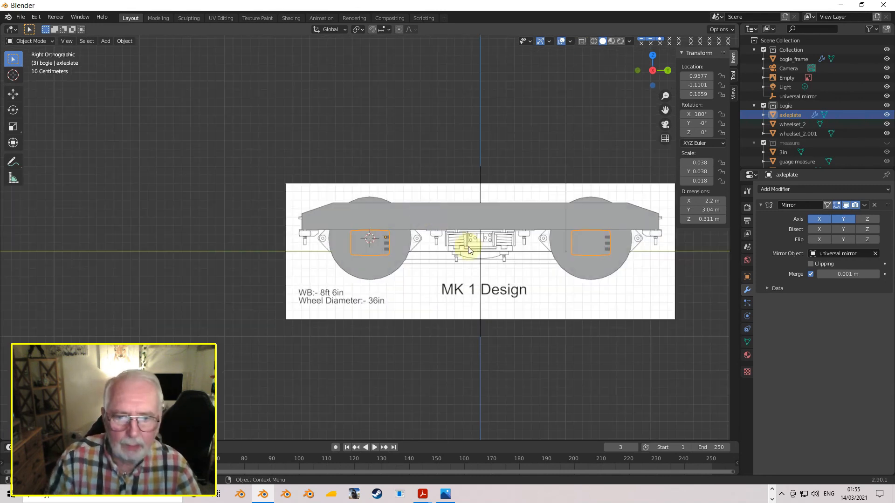
pyautogui.moveTo(499, 233)
pyautogui.mouseDown(button='middle')
pyautogui.moveTo(429, 227)
pyautogui.moveTo(485, 231)
pyautogui.mouseUp(button='middle')
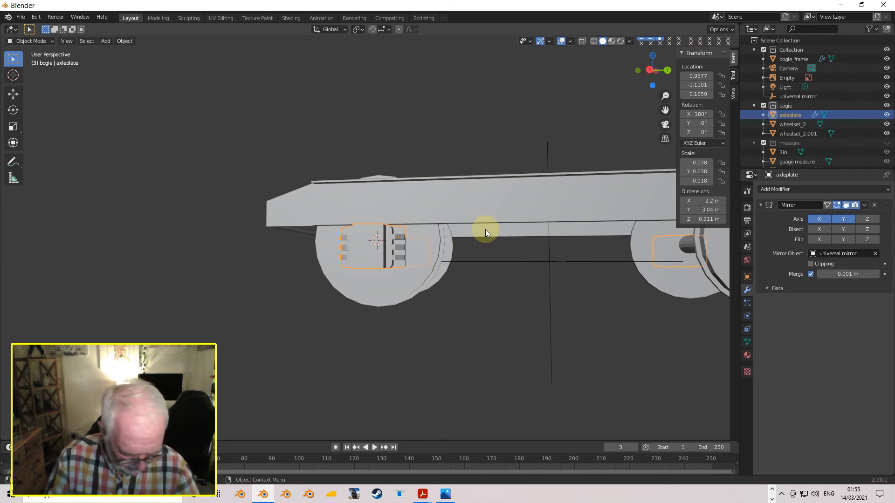
pyautogui.press('KP_3')
pyautogui.scroll(3, 493, 230)
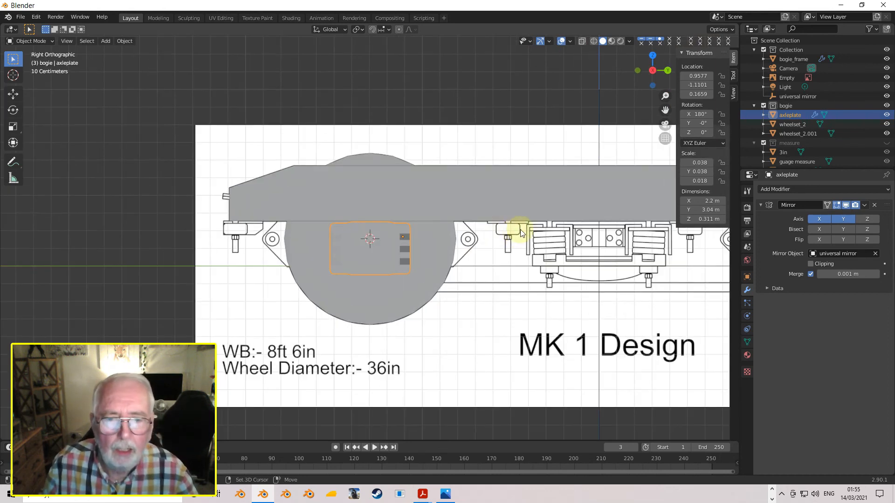
pyautogui.scroll(1, 387, 214)
pyautogui.click(405, 184)
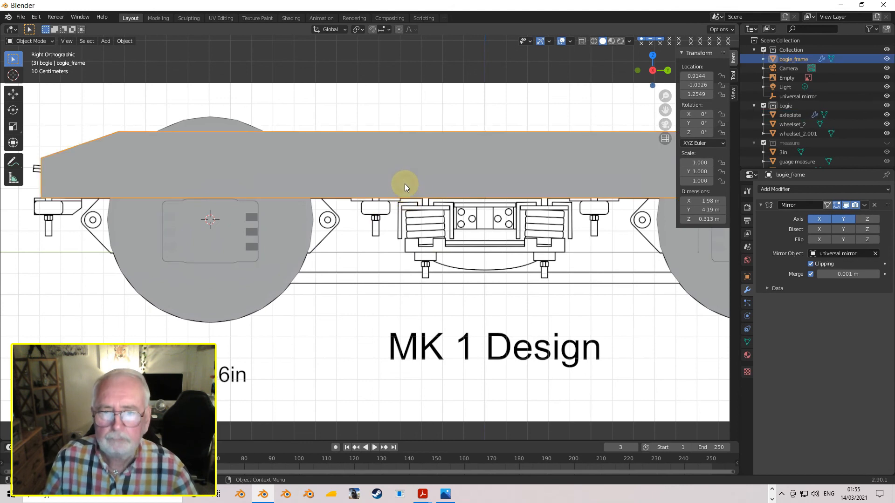
pyautogui.press('Tab')
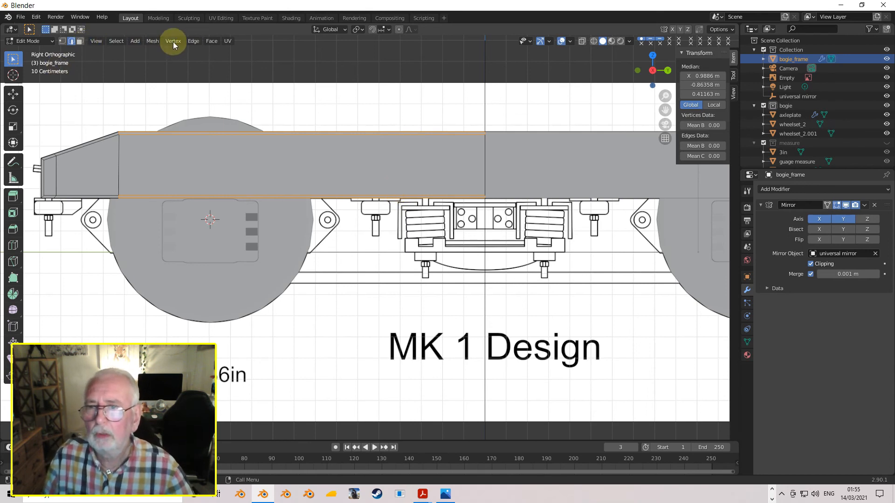
pyautogui.press('Tab')
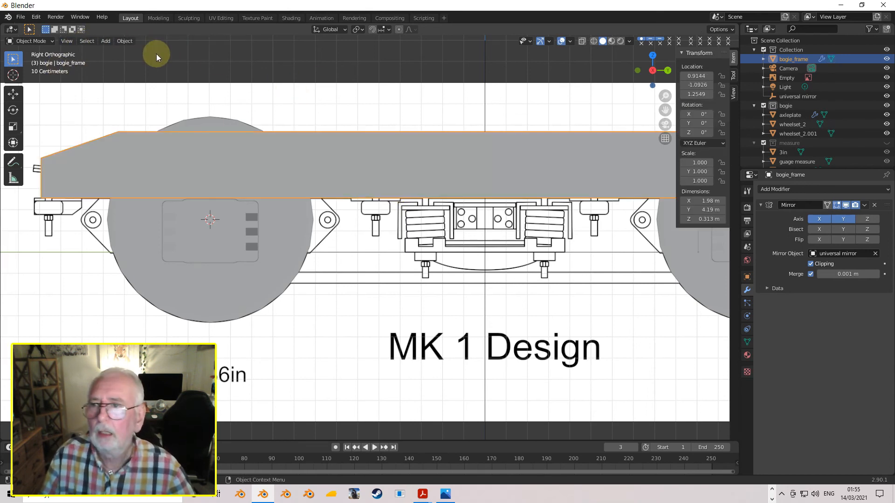
# Step: Add a cube mesh and scale it uniformly to about 0.097, giving sides of about 0.194 m
pyautogui.click(104, 42)
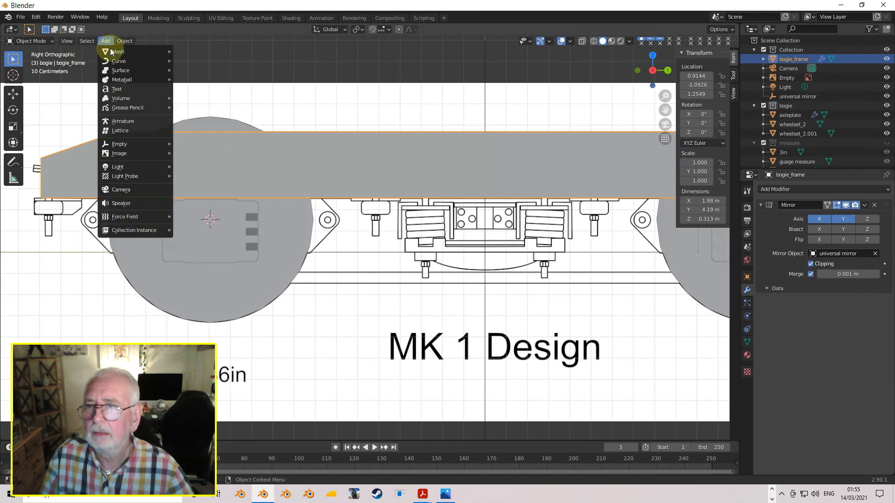
pyautogui.moveTo(158, 52)
pyautogui.click(190, 60)
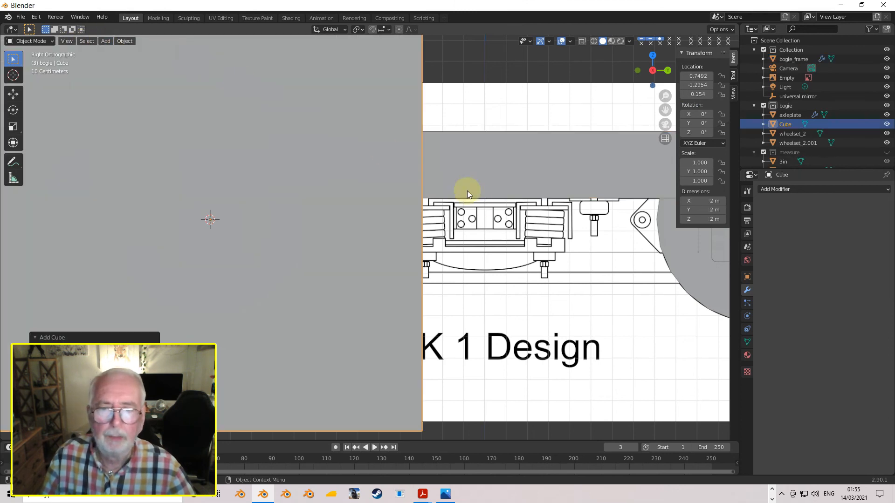
pyautogui.press('s')
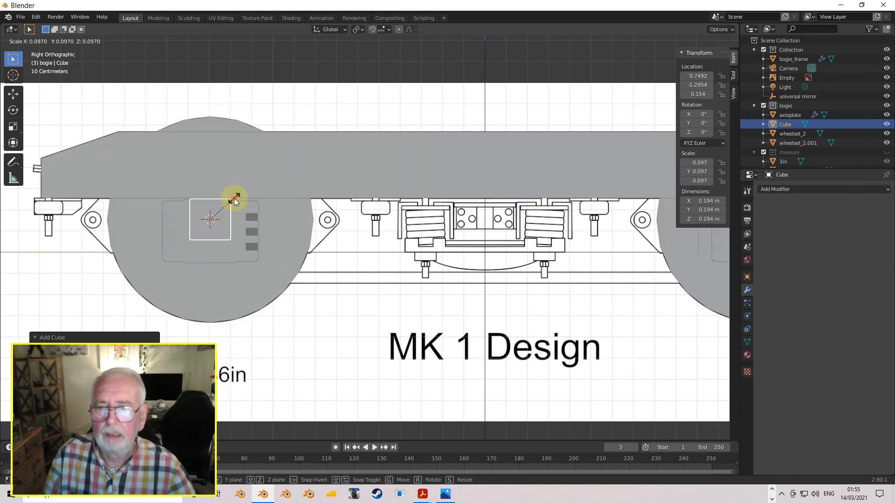
pyautogui.click(238, 202)
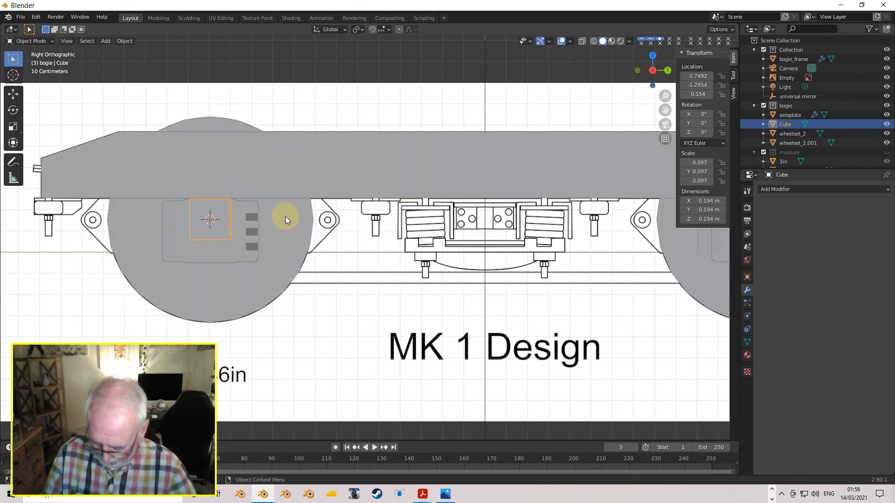
# Step: Move the cube to about Y -0.2272 m, Z 0.4727 m near the frame's middle and set its X location to 0 m
pyautogui.press('g')
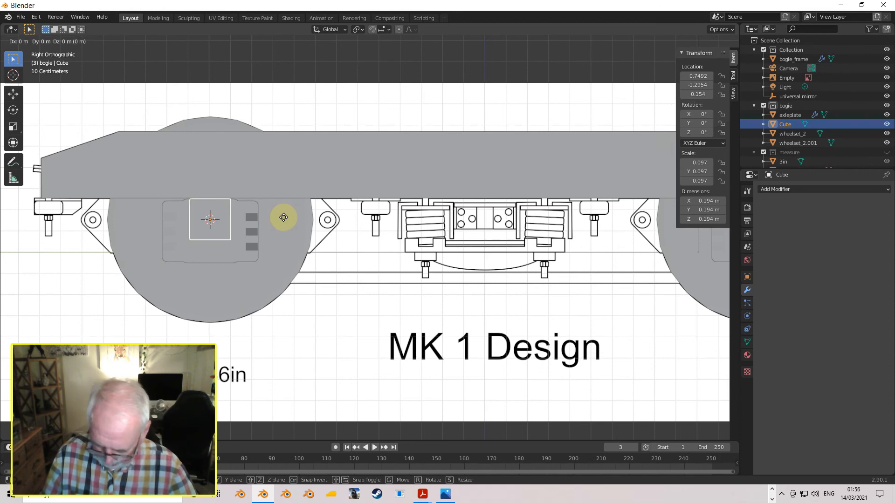
pyautogui.click(510, 149)
pyautogui.moveTo(507, 153); pyautogui.dragTo(555, 211, button='middle')
pyautogui.scroll(2, 559, 211)
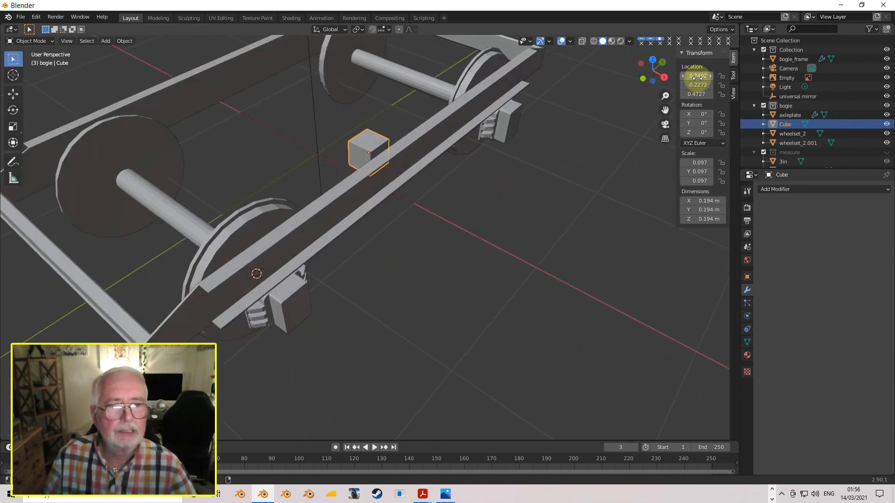
pyautogui.click(697, 76)
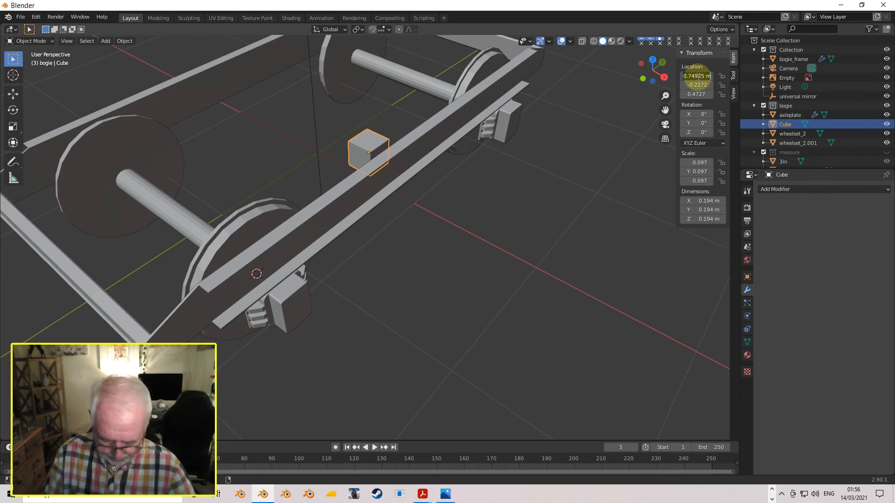
pyautogui.press('Return')
pyautogui.moveTo(409, 164); pyautogui.dragTo(423, 218, button='middle')
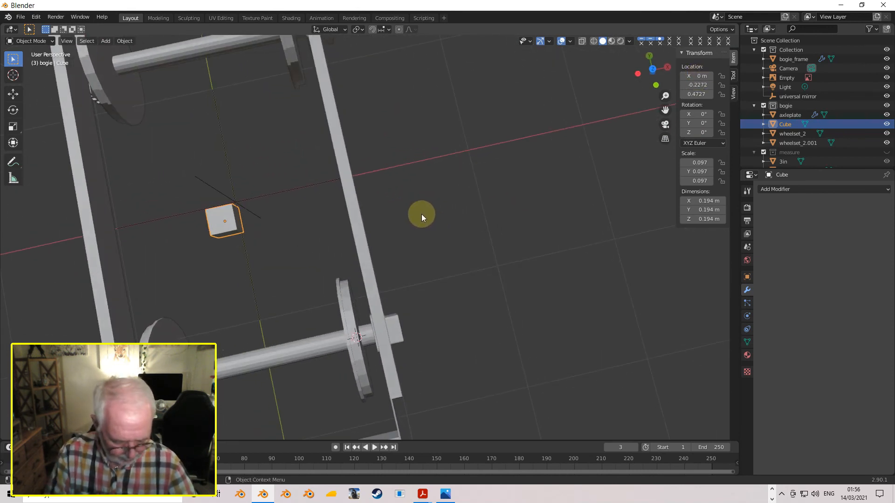
# Step: In top view, scale the cube along X to about 1.81 m so that it spans between the two side frames
pyautogui.press('KP_7')
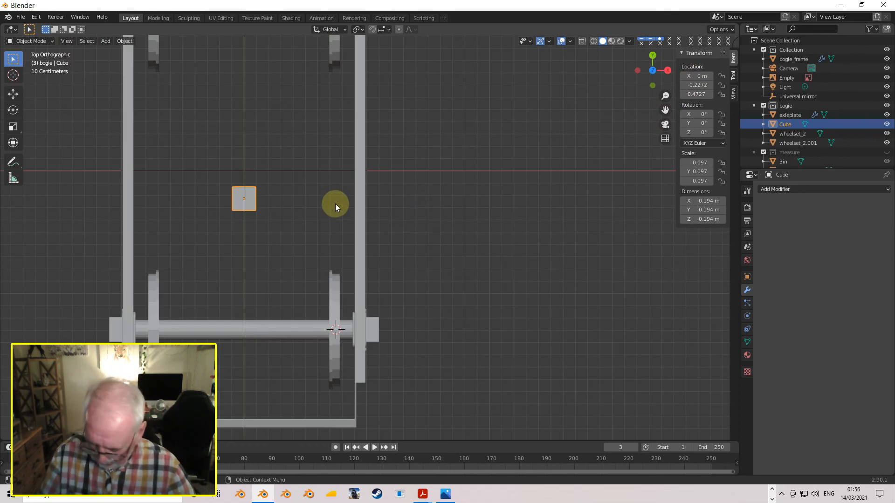
pyautogui.press('s')
pyautogui.press('x')
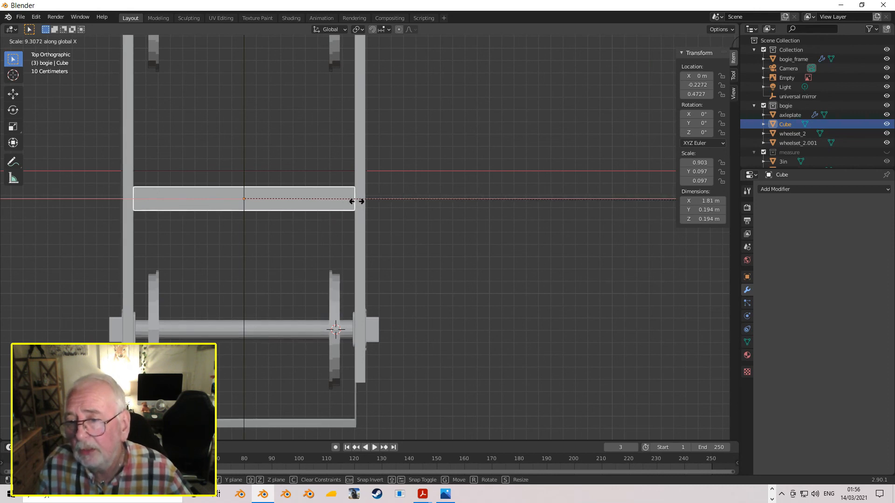
pyautogui.click(357, 201)
pyautogui.moveTo(338, 206); pyautogui.dragTo(410, 170, button='middle')
pyautogui.scroll(3, 409, 170)
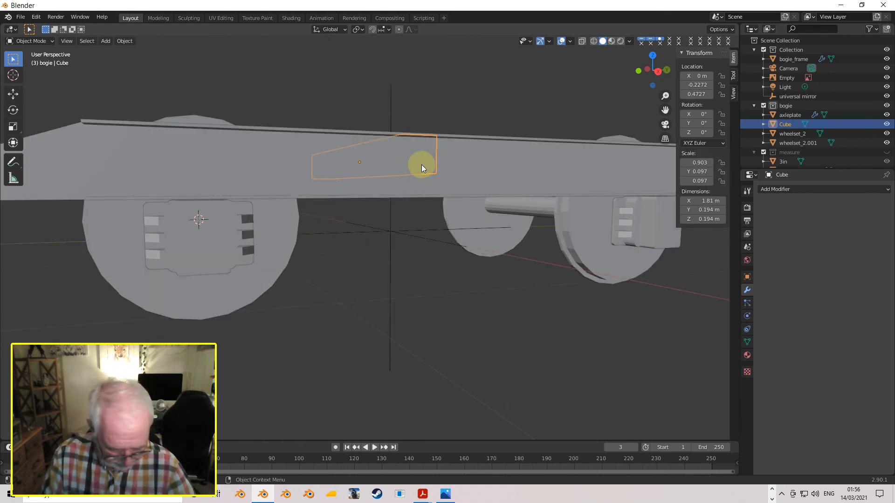
pyautogui.press('KP_3')
pyautogui.scroll(4, 434, 150)
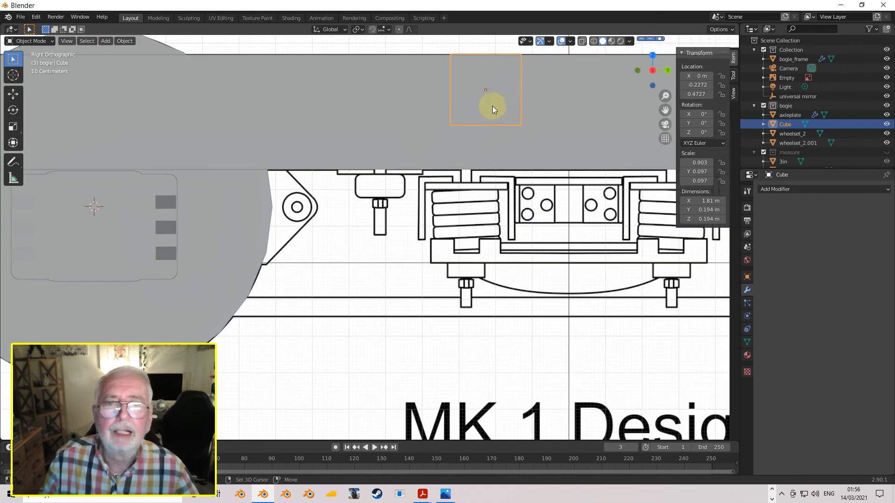
# Step: Lower the cube along Z to about 0.4713 m so that its top lines up with the underside of the frame's top line
pyautogui.scroll(6, 425, 215)
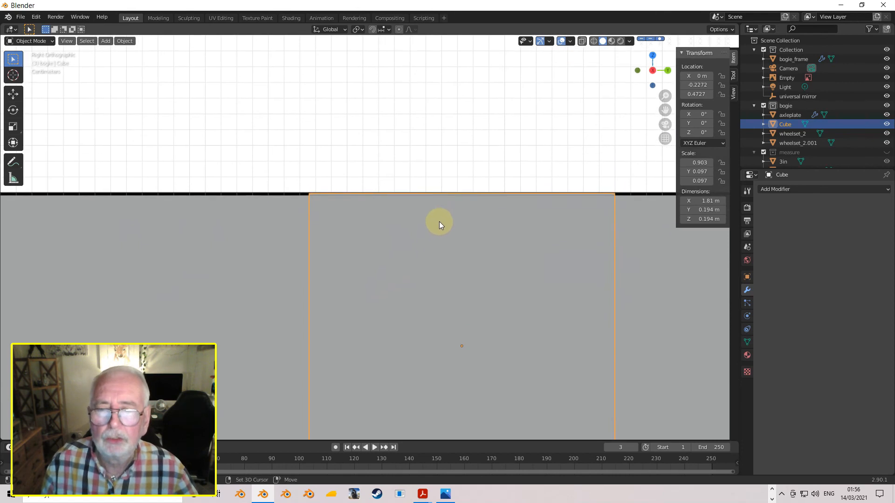
pyautogui.keyDown('shift'); pyautogui.moveTo(438, 198); pyautogui.dragTo(509, 270, button='middle'); pyautogui.keyUp('shift')
pyautogui.scroll(4, 437, 247)
pyautogui.press('g')
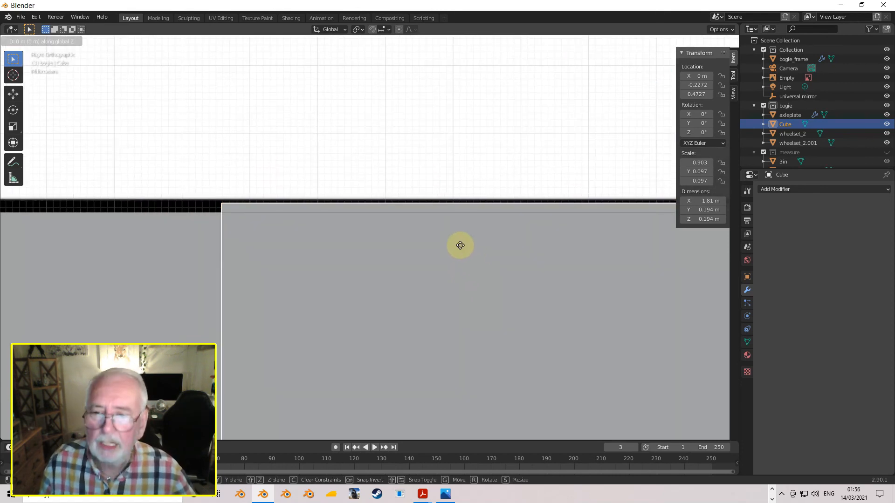
pyautogui.press('z')
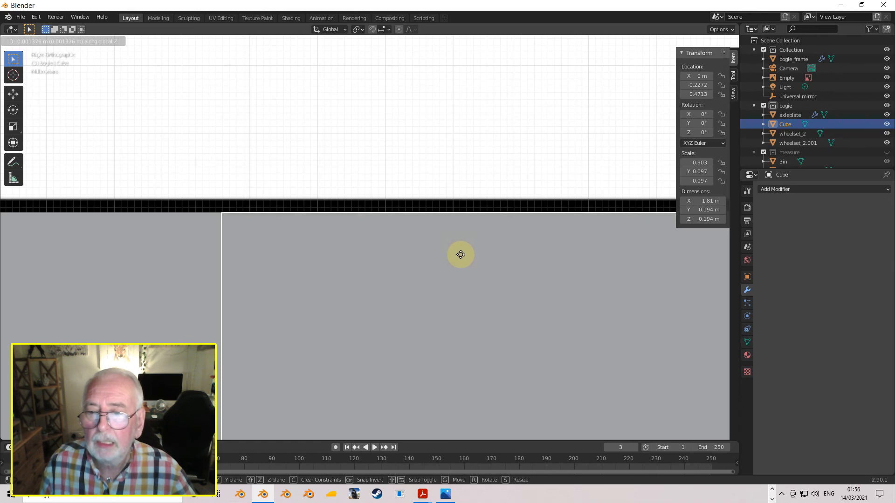
pyautogui.click(460, 253)
pyautogui.scroll(-10, 460, 253)
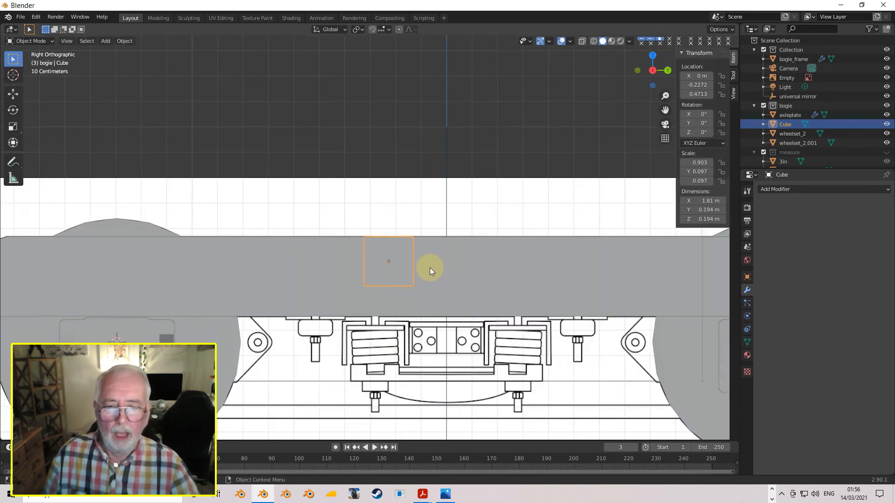
# Step: Add a lengthwise loop cut around the cross member's sides, slid up close to its top at about Z 0.537 m
pyautogui.moveTo(418, 273)
pyautogui.mouseDown(button='middle')
pyautogui.moveTo(434, 281)
pyautogui.moveTo(407, 287)
pyautogui.moveTo(427, 287)
pyautogui.mouseUp(button='middle')
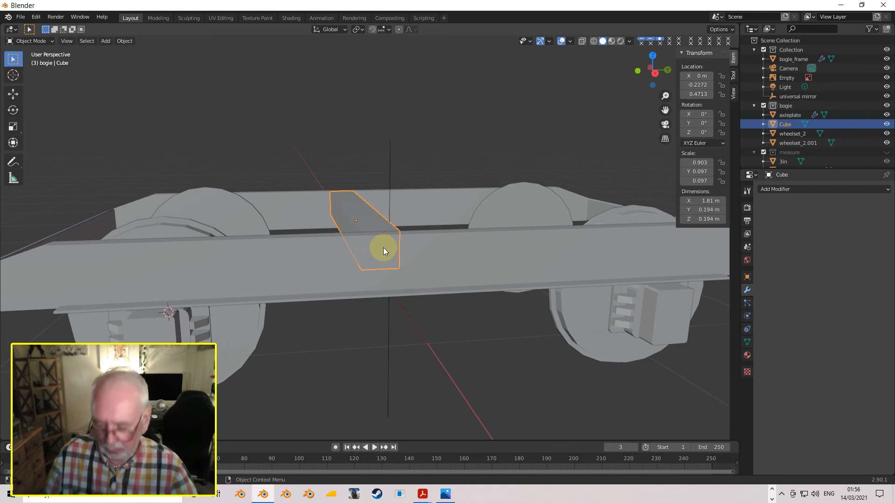
pyautogui.press('Tab')
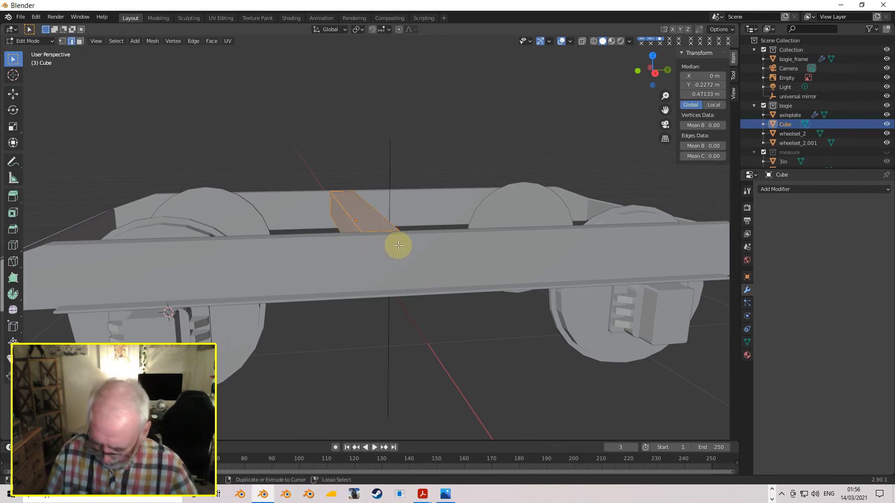
pyautogui.hotkey('ctrl', 'r')
pyautogui.click(400, 241)
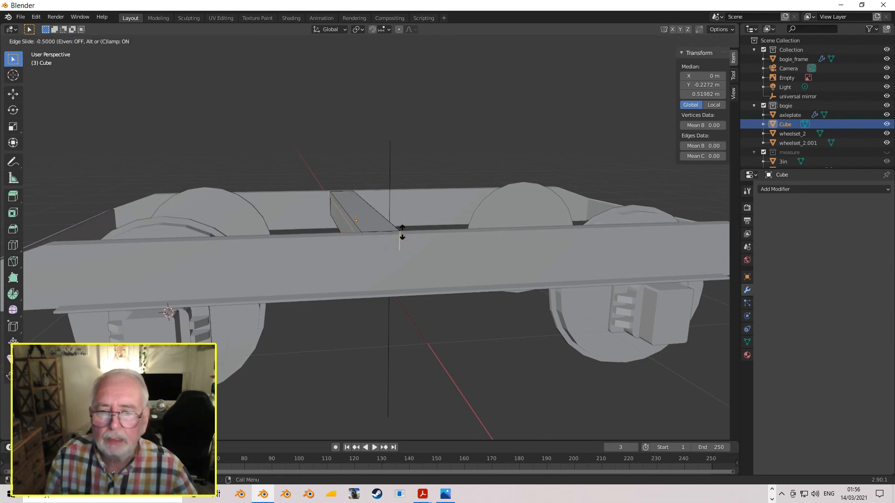
pyautogui.click(388, 236)
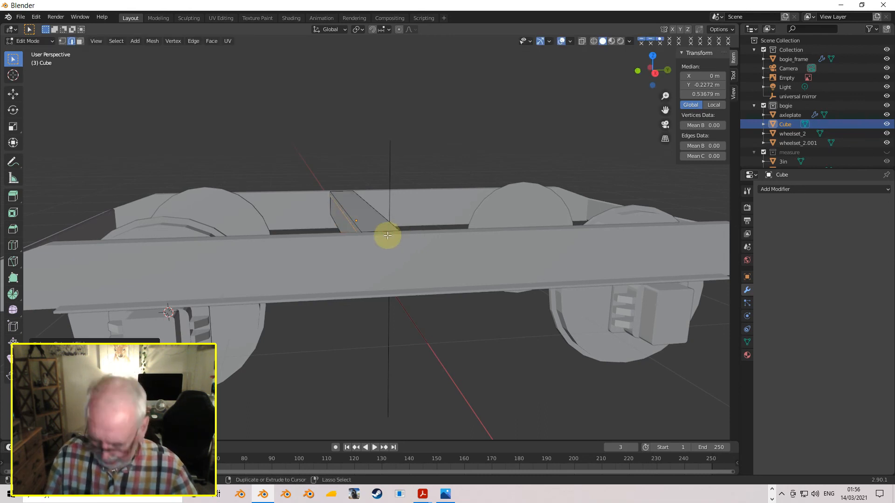
# Step: Add a second lengthwise loop cut over the cross member's top and bottom, slid towards its +Y side at about Y -0.165 m
pyautogui.press('g')
pyautogui.press('g')
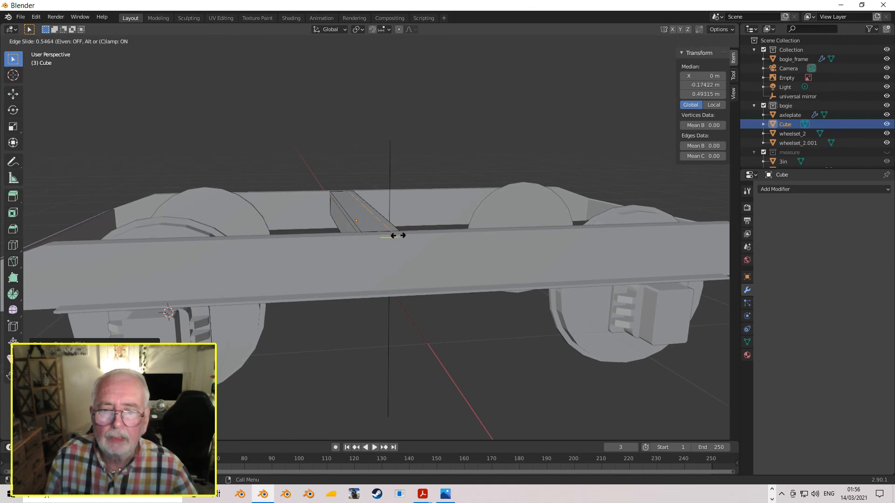
pyautogui.click(401, 239)
pyautogui.moveTo(402, 240); pyautogui.dragTo(523, 252, button='middle')
pyautogui.moveTo(202, 290); pyautogui.dragTo(169, 306, button='middle')
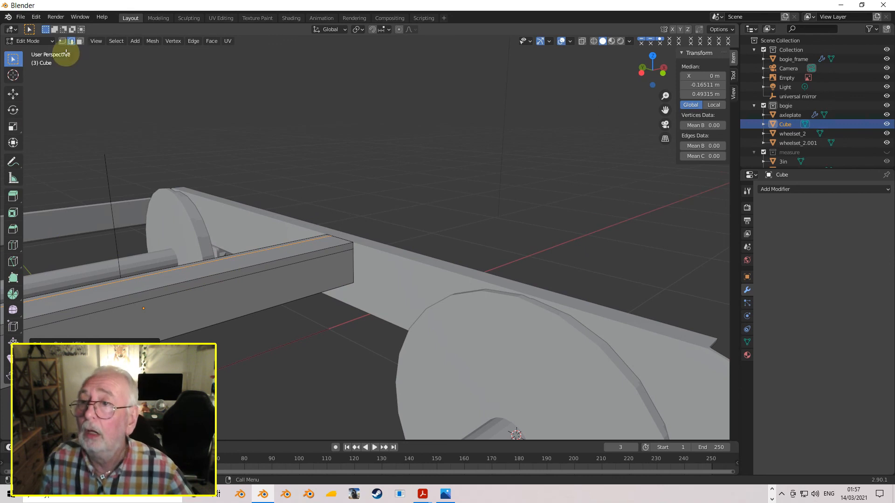
# Step: In face selection, delete the cross member's large -Y side face and the wide bottom face beside it
pyautogui.click(79, 41)
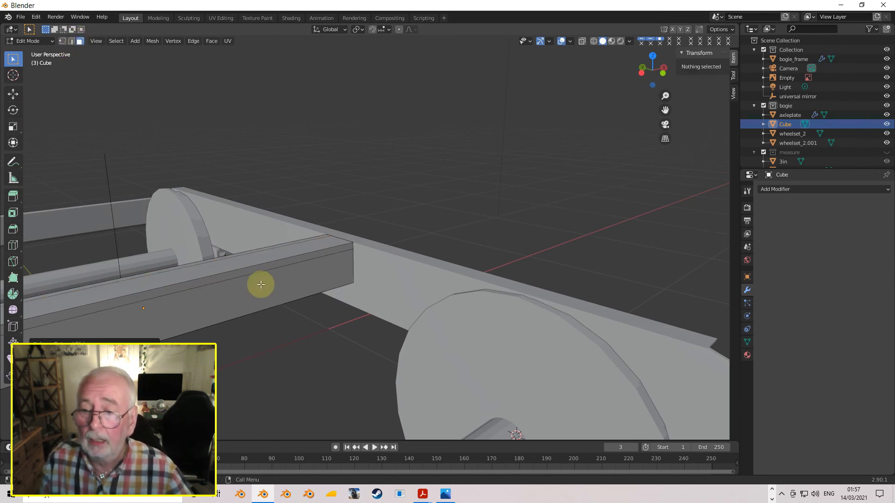
pyautogui.click(198, 302)
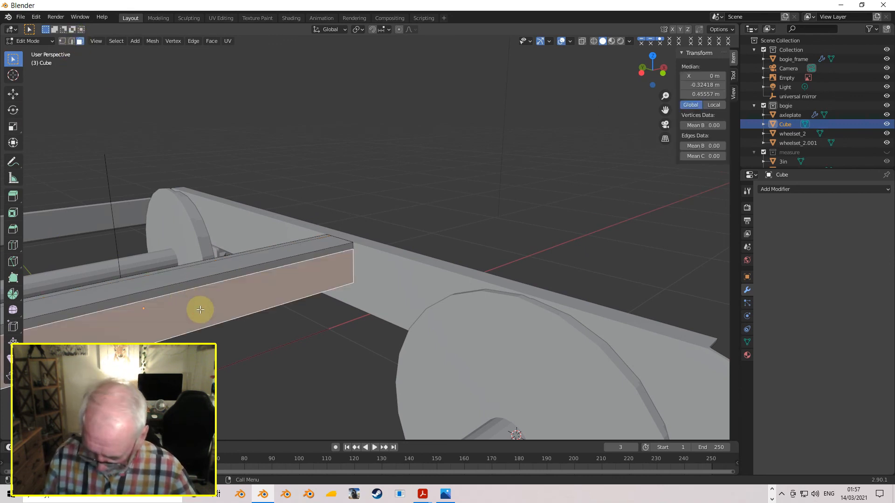
pyautogui.press('x')
pyautogui.click(189, 312)
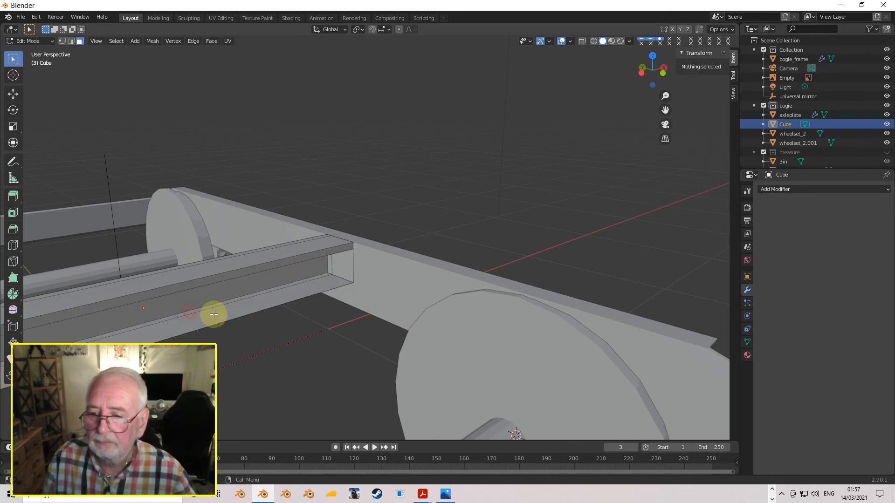
pyautogui.click(245, 315)
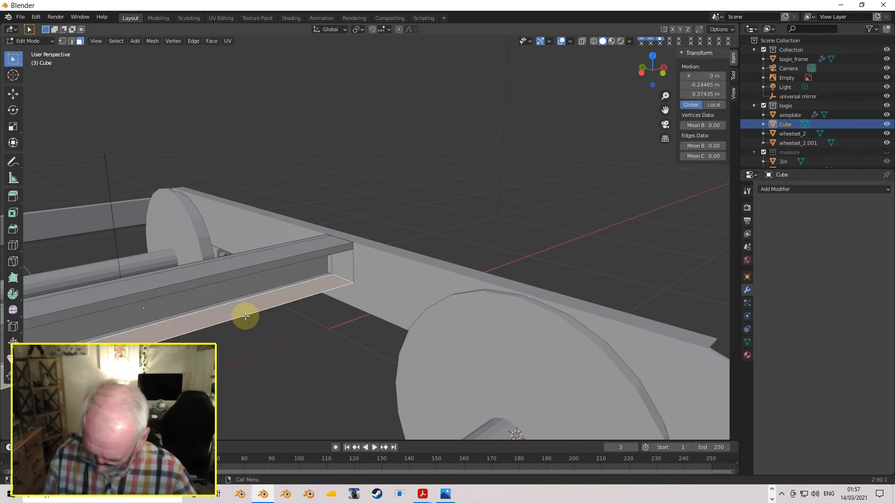
pyautogui.press('x')
pyautogui.click(242, 317)
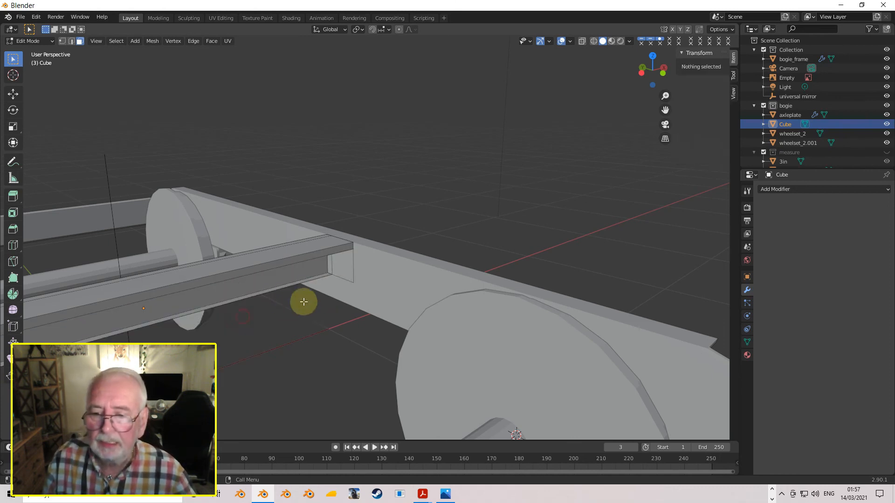
# Step: Delete the matching large end faces at both ends of the cross member to leave an L-shaped section
pyautogui.click(344, 267)
pyautogui.moveTo(323, 296); pyautogui.dragTo(222, 296, button='middle')
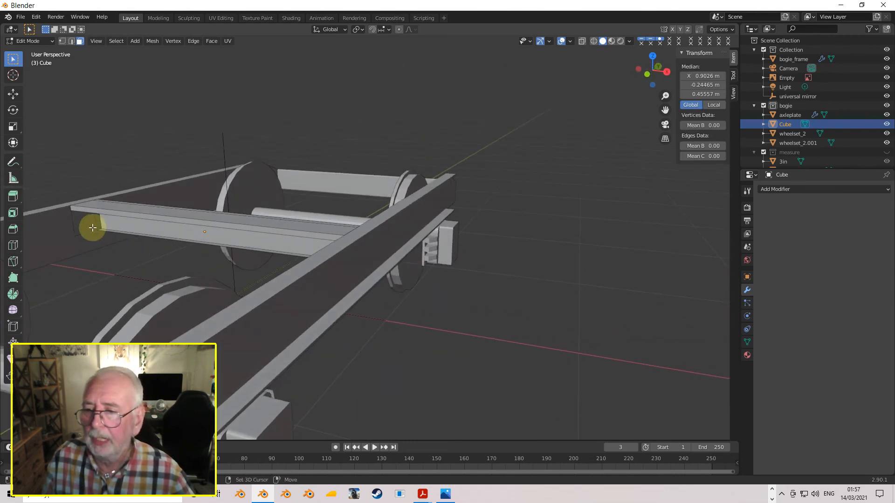
pyautogui.press('x')
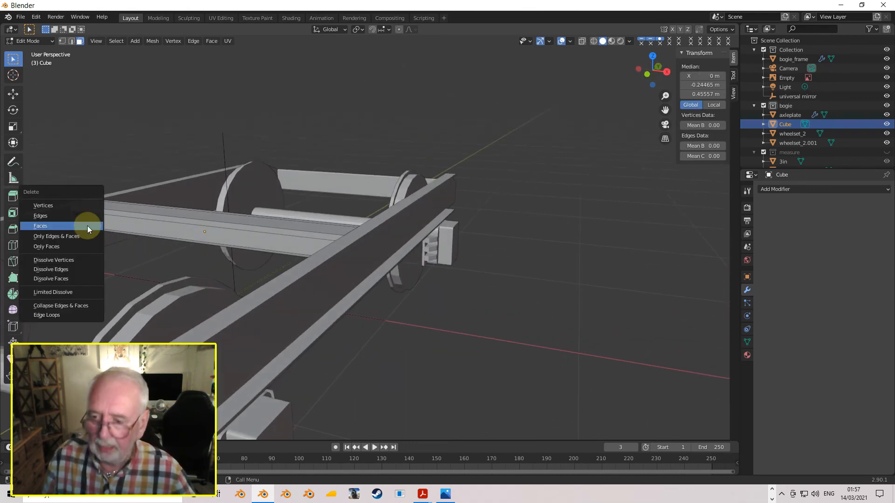
pyautogui.click(79, 229)
pyautogui.moveTo(80, 226); pyautogui.dragTo(141, 224, button='middle')
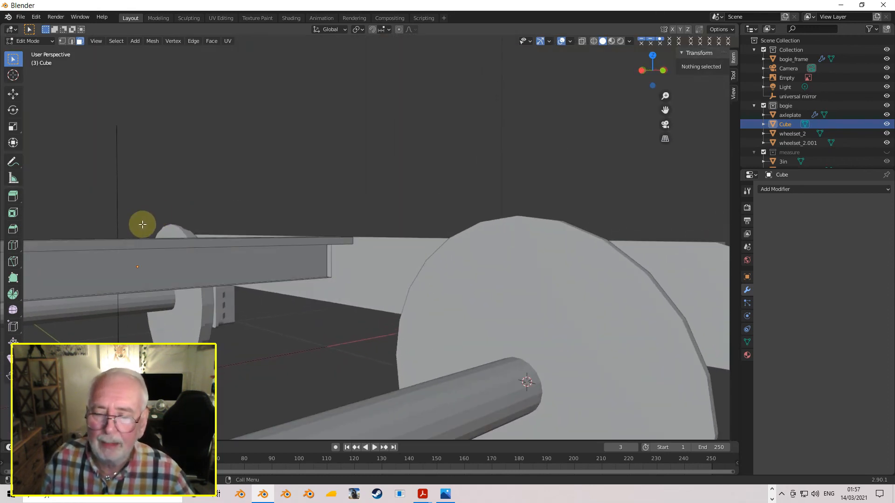
# Step: Select the four inner corner vertices of the vertical web at both ends and fill the web's open inner side
pyautogui.click(62, 41)
pyautogui.moveTo(327, 277); pyautogui.dragTo(331, 273, button='middle')
pyautogui.scroll(4, 334, 272)
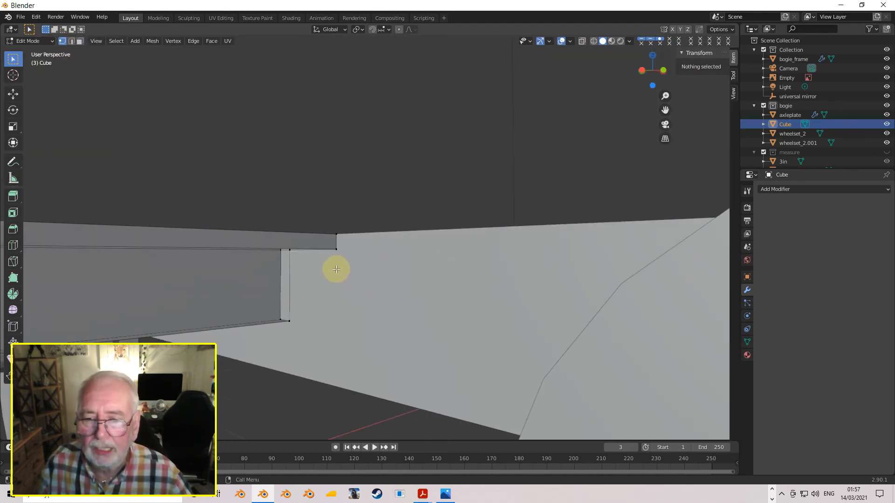
pyautogui.click(289, 250)
pyautogui.keyDown('shift'); pyautogui.click(290, 322); pyautogui.keyUp('shift')
pyautogui.moveTo(224, 313); pyautogui.dragTo(152, 334, button='middle')
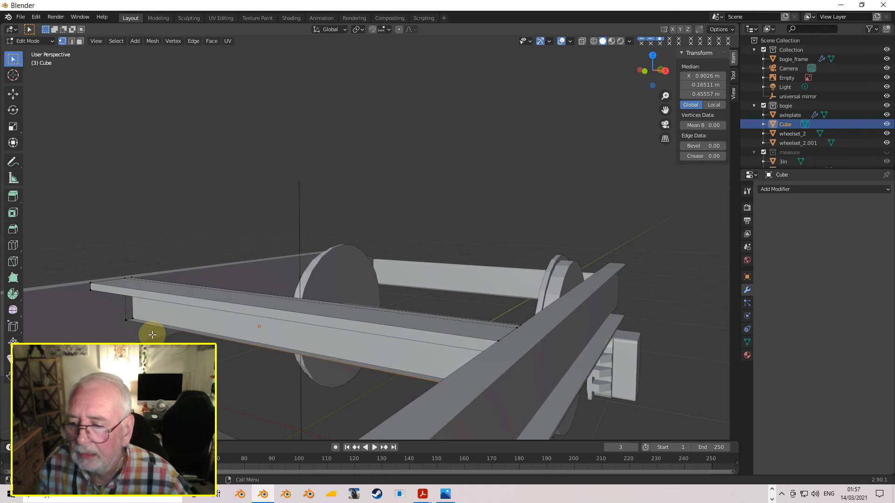
pyautogui.keyDown('shift'); pyautogui.click(125, 323); pyautogui.keyUp('shift')
pyautogui.moveTo(129, 320); pyautogui.dragTo(320, 369, button='middle')
pyautogui.click(301, 378)
pyautogui.hotkey('ctrl', 'l')
pyautogui.moveTo(344, 403); pyautogui.dragTo(319, 419, button='middle')
# Step: Fill a face between the four vertices on the underside of the top flange and return to Object Mode
pyautogui.click(393, 312)
pyautogui.keyDown('shift'); pyautogui.click(370, 309); pyautogui.keyUp('shift')
pyautogui.moveTo(441, 351); pyautogui.dragTo(499, 326, button='middle')
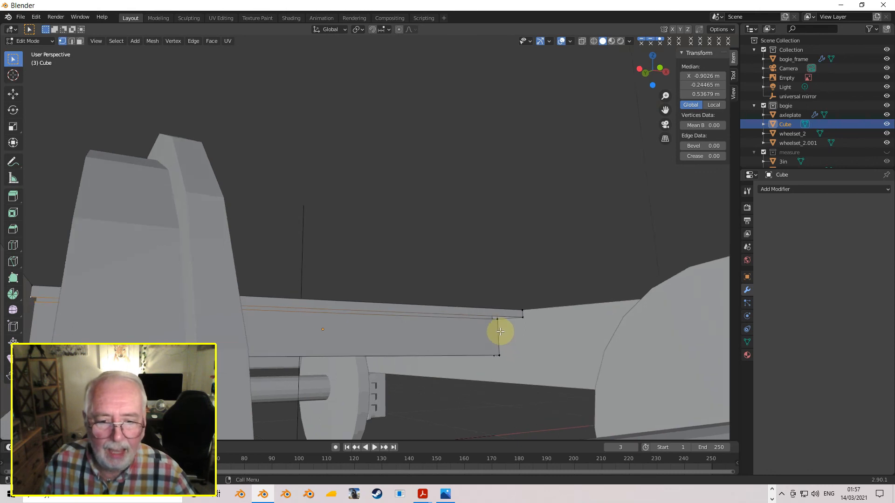
pyautogui.keyDown('shift'); pyautogui.click(530, 321); pyautogui.keyUp('shift')
pyautogui.keyDown('shift'); pyautogui.click(525, 325); pyautogui.keyUp('shift')
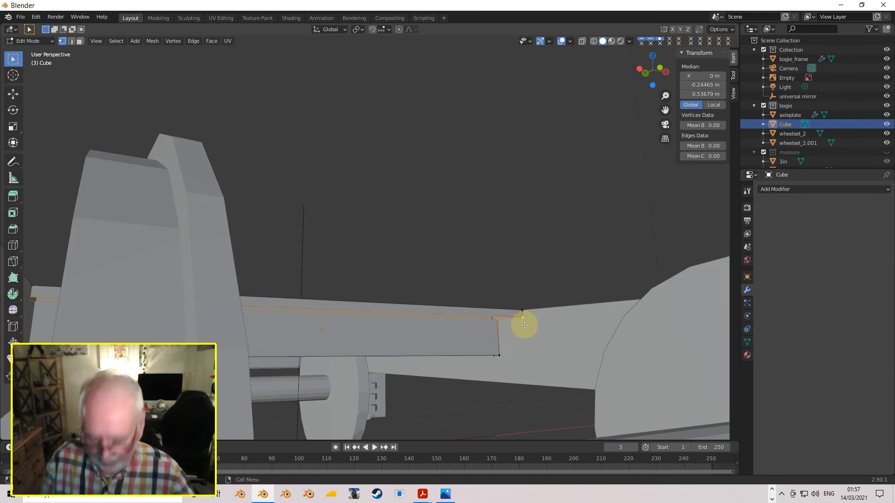
pyautogui.press('f')
pyautogui.scroll(-1, 496, 352)
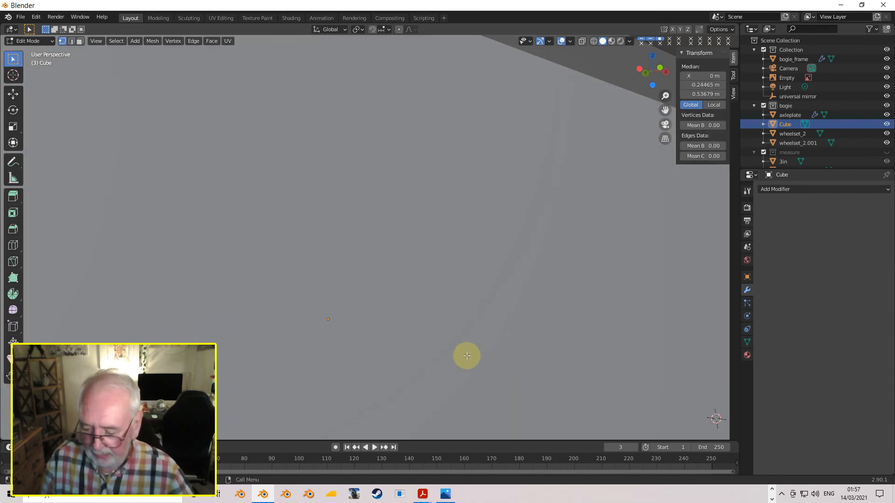
pyautogui.scroll(-3, 451, 362)
pyautogui.moveTo(460, 359); pyautogui.dragTo(399, 340, button='middle')
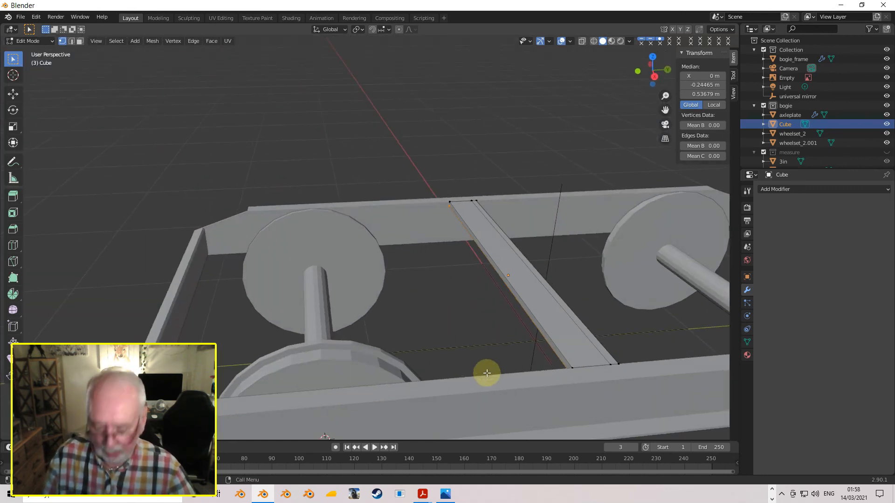
pyautogui.press('Tab')
pyautogui.moveTo(531, 365); pyautogui.dragTo(559, 365, button='middle')
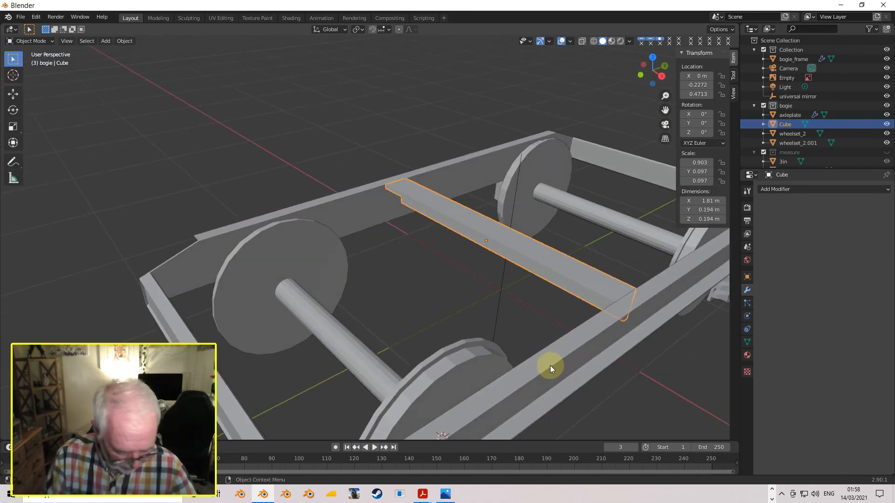
# Step: In right view, move the L-shaped cross member along Y to about -0.4637 m
pyautogui.press('KP_3')
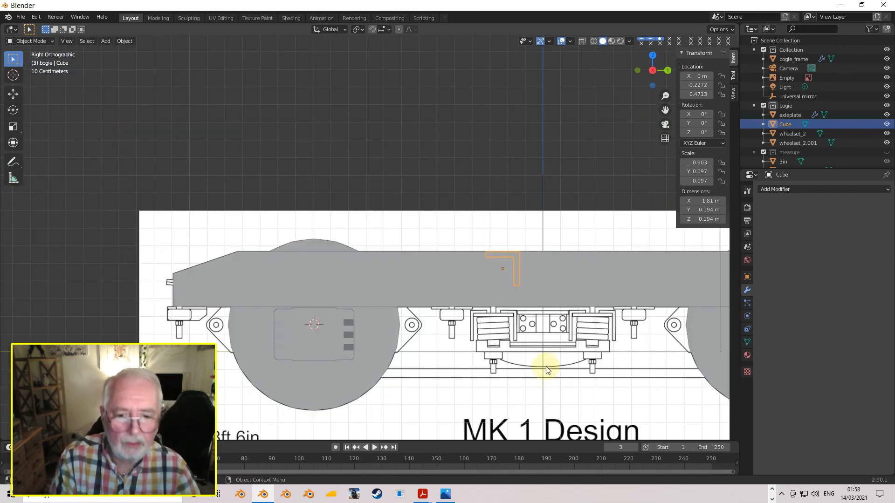
pyautogui.scroll(2, 550, 363)
pyautogui.scroll(1, 562, 332)
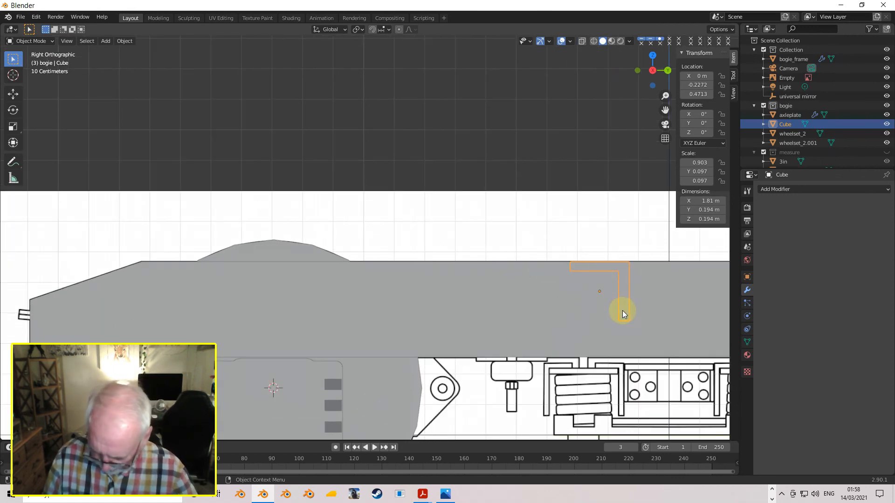
pyautogui.press('g')
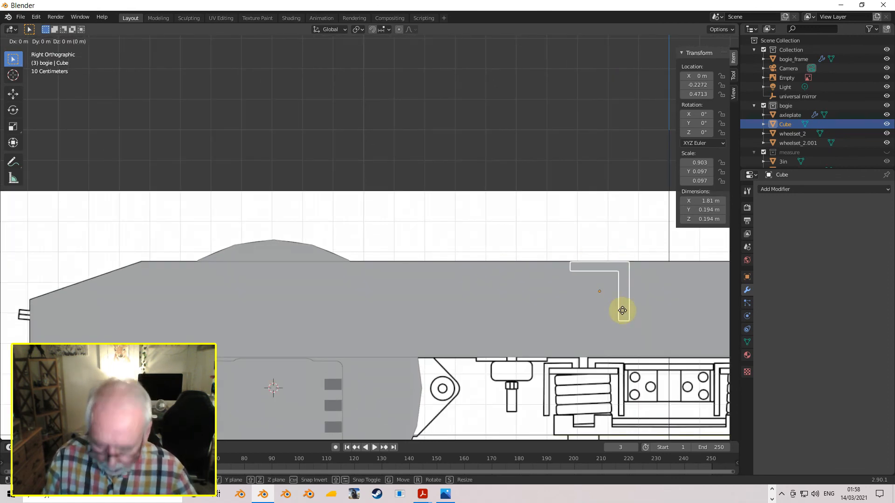
pyautogui.press('y')
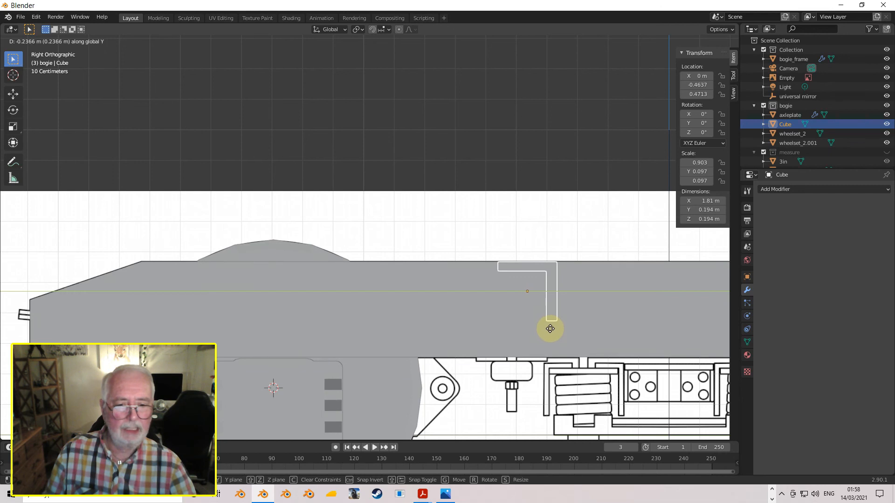
pyautogui.click(550, 330)
# Step: In wireframe with X-ray on, thin the top flange by raising its underside vertices along Z to about 0.5447 m
pyautogui.scroll(3, 545, 328)
pyautogui.keyDown('shift'); pyautogui.moveTo(576, 321); pyautogui.dragTo(413, 302, button='middle'); pyautogui.keyUp('shift')
pyautogui.press('Tab')
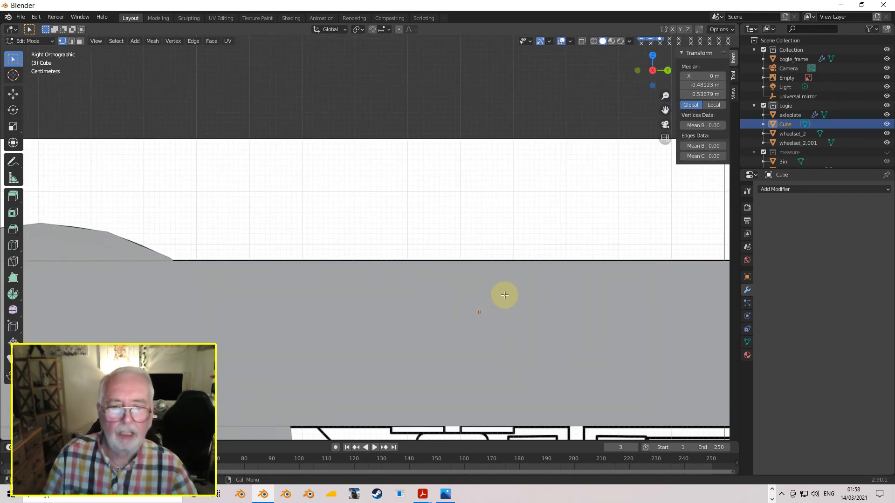
pyautogui.click(594, 41)
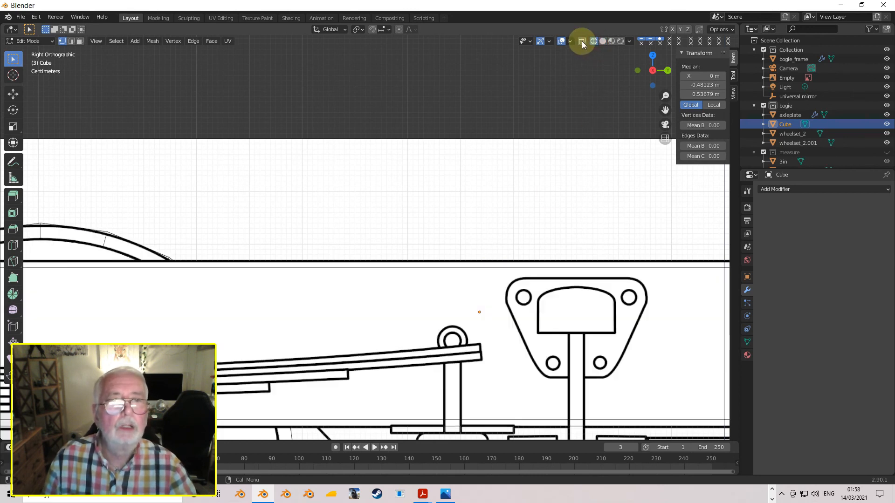
pyautogui.click(414, 282)
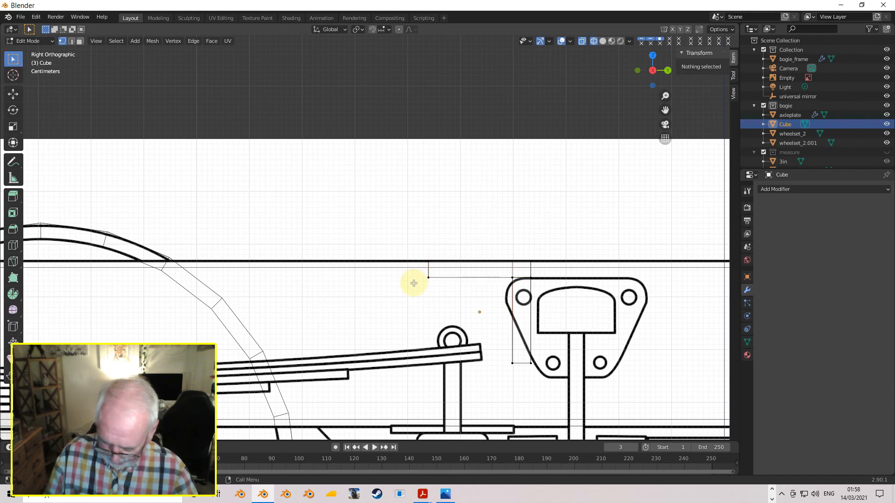
pyautogui.moveTo(408, 270); pyautogui.dragTo(556, 296)
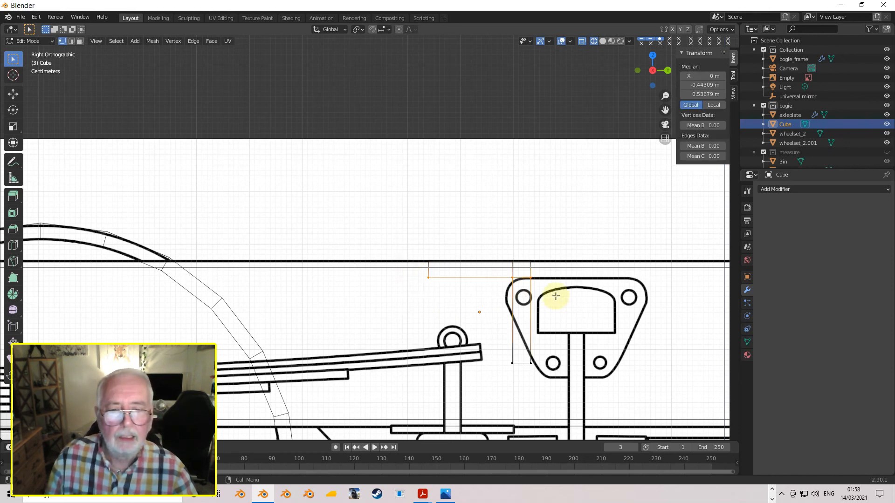
pyautogui.press('g')
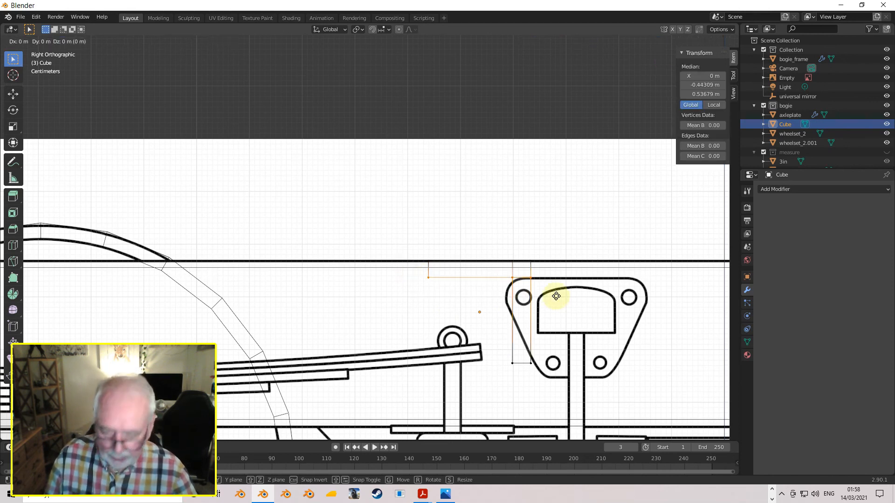
pyautogui.press('z')
pyautogui.click(555, 292)
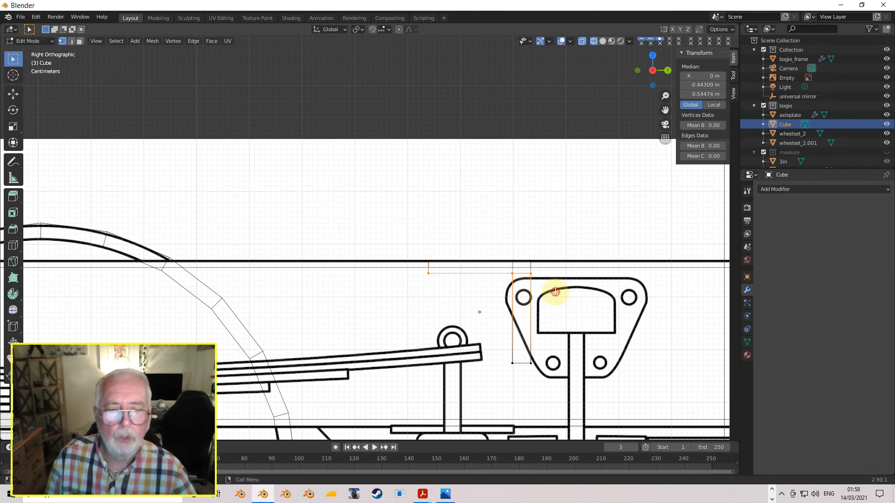
# Step: Thin the vertical web by moving its inner-side vertices along Y to about -0.3929 m, and return to Object Mode
pyautogui.click(506, 299)
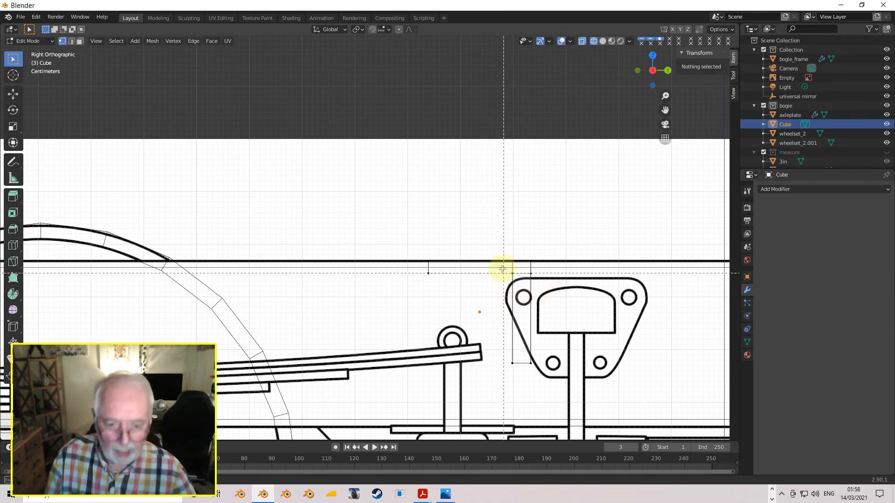
pyautogui.moveTo(507, 242); pyautogui.dragTo(519, 380)
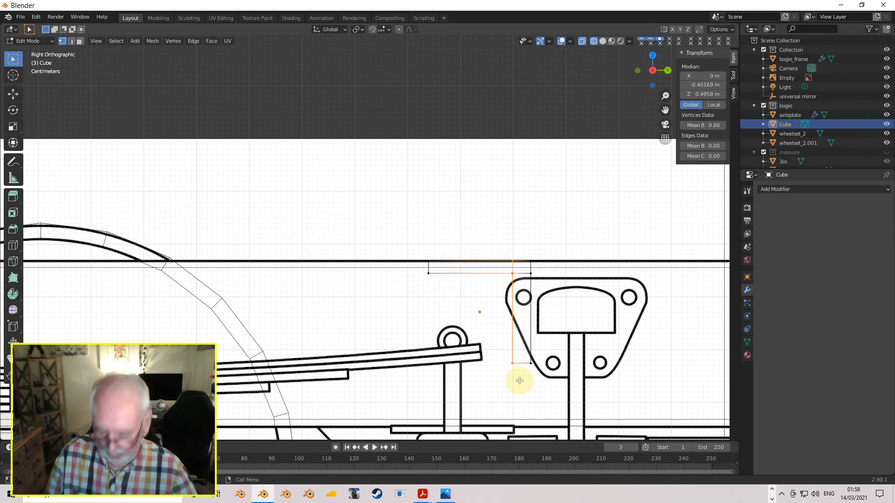
pyautogui.press('g')
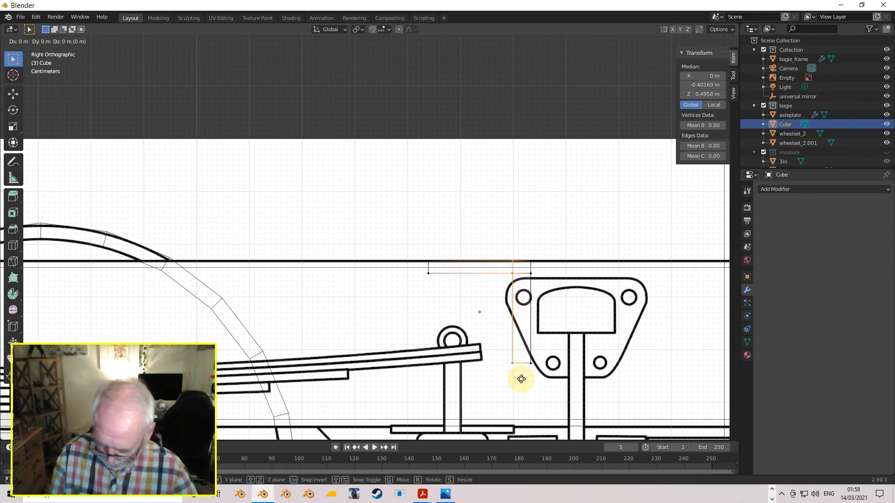
pyautogui.press('y')
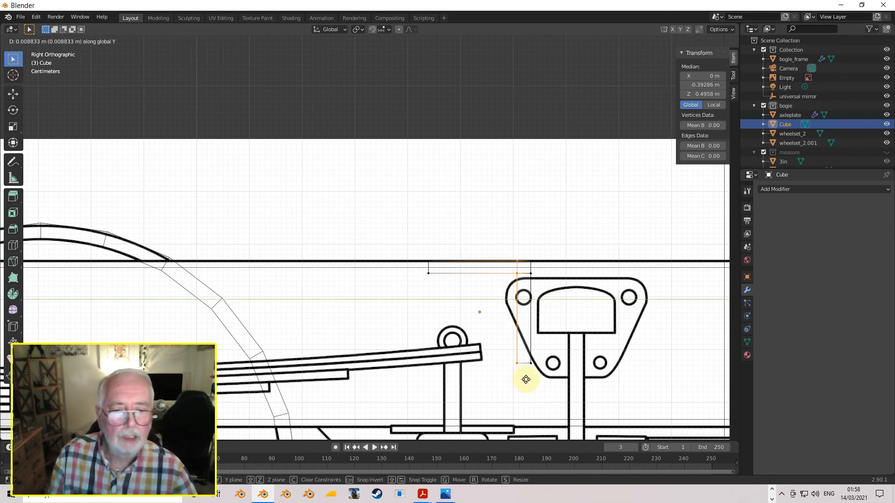
pyautogui.click(526, 380)
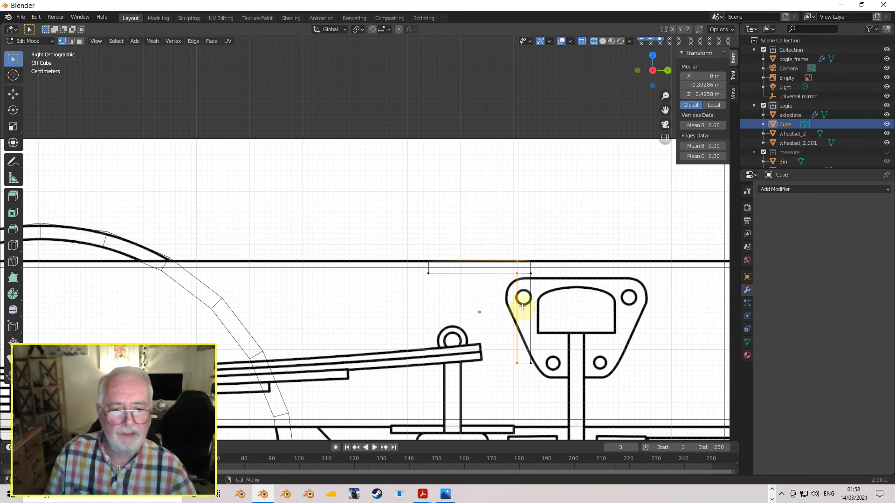
pyautogui.press('Tab')
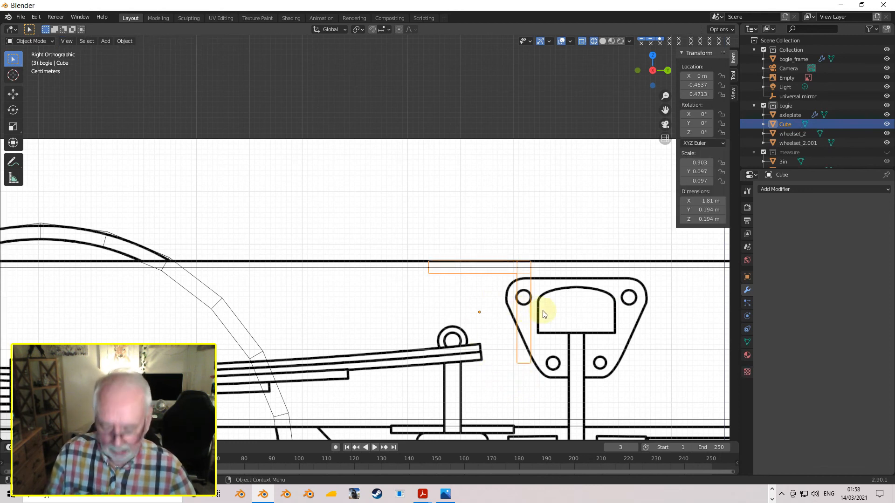
# Step: Move the L-shaped cross member along the Y axis to about -0.5273 m
pyautogui.press('g')
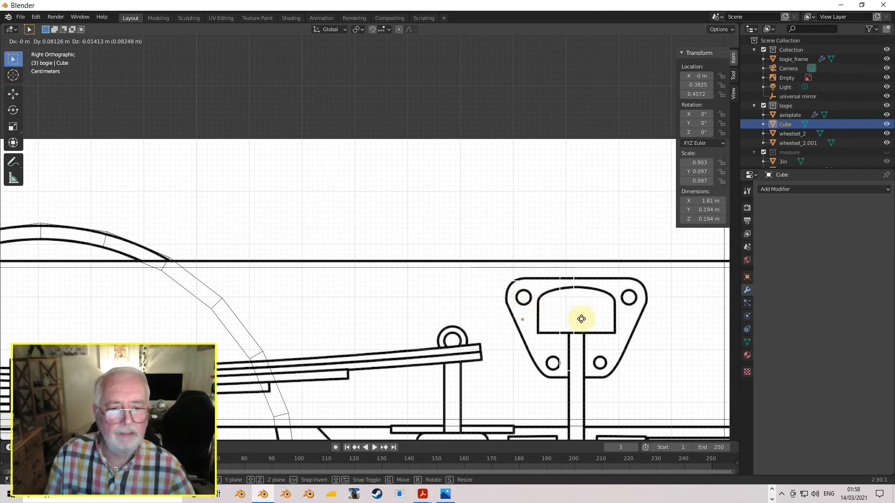
pyautogui.click(559, 312)
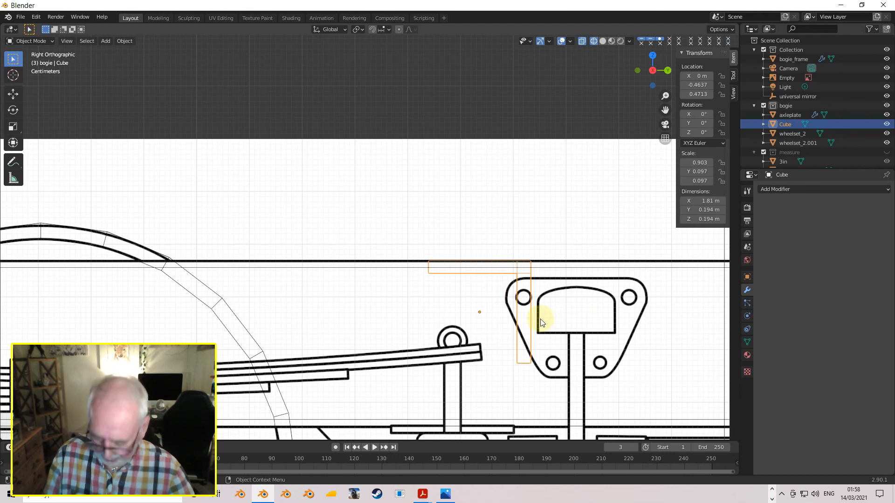
pyautogui.press('g')
pyautogui.press('y')
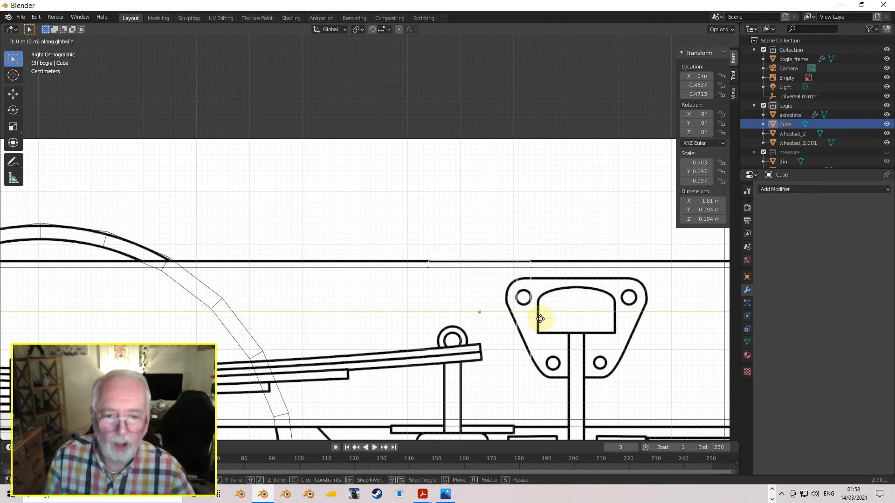
pyautogui.click(503, 320)
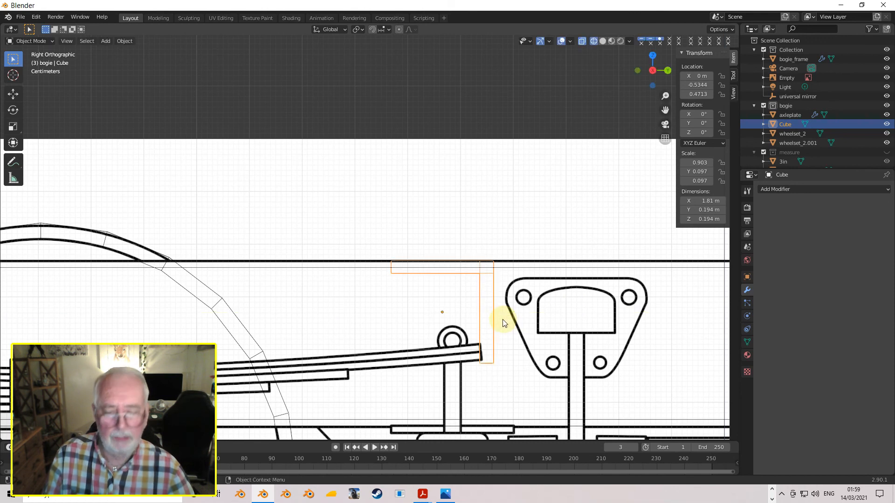
pyautogui.press('g')
pyautogui.press('y')
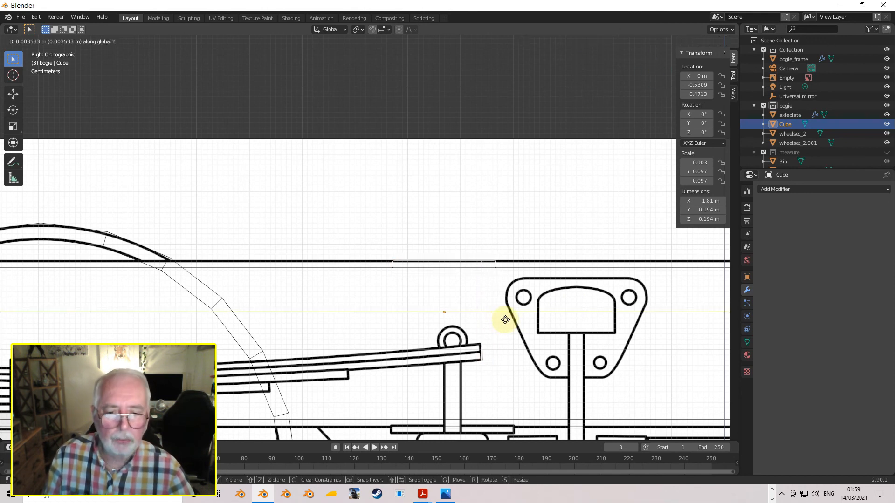
pyautogui.click(506, 320)
# Step: Add a Mirror modifier to the cross member on the Y axis only, using universal mirror as the mirror object
pyautogui.moveTo(500, 320); pyautogui.dragTo(547, 345, button='middle')
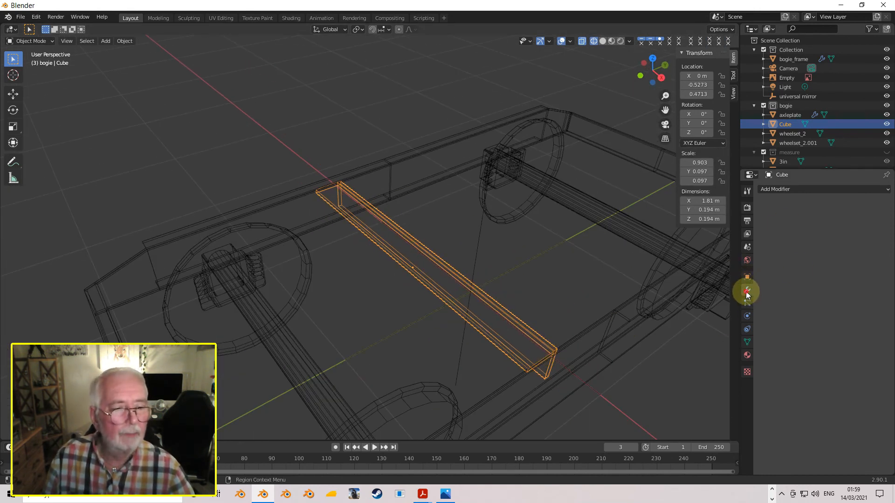
pyautogui.click(786, 189)
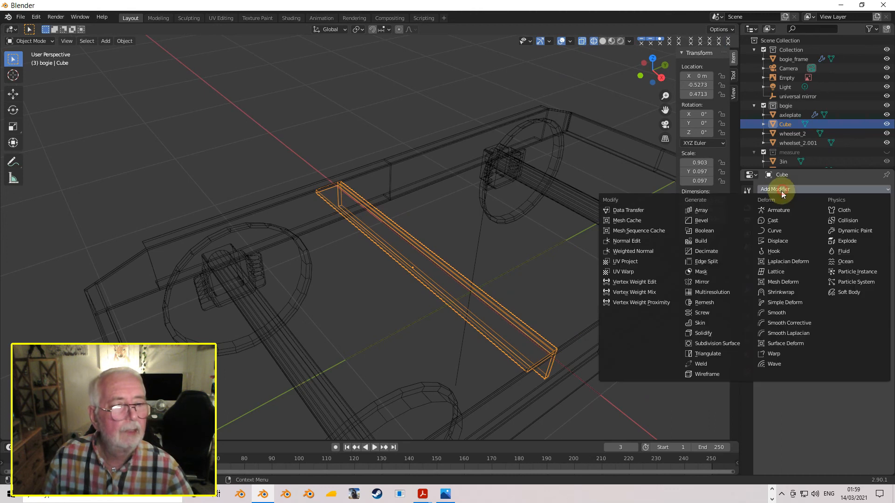
pyautogui.click(711, 282)
pyautogui.click(840, 219)
pyautogui.click(820, 219)
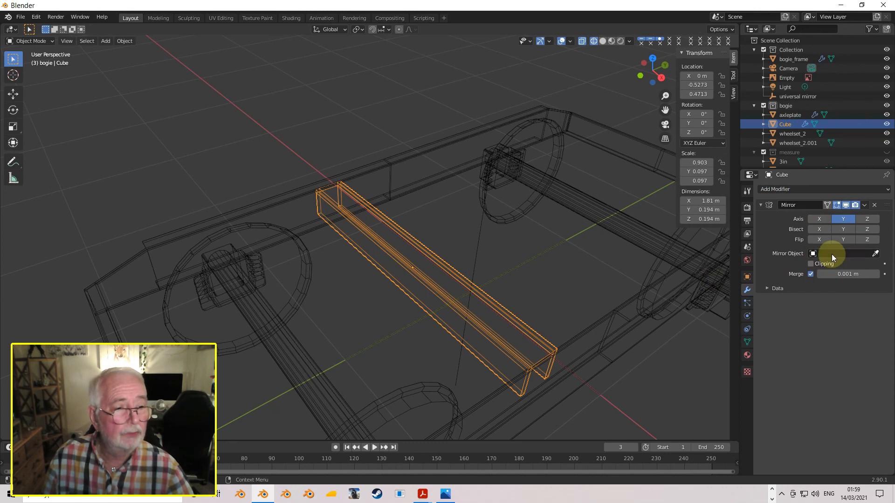
pyautogui.click(832, 254)
pyautogui.click(813, 332)
pyautogui.moveTo(622, 332); pyautogui.dragTo(591, 314, button='middle')
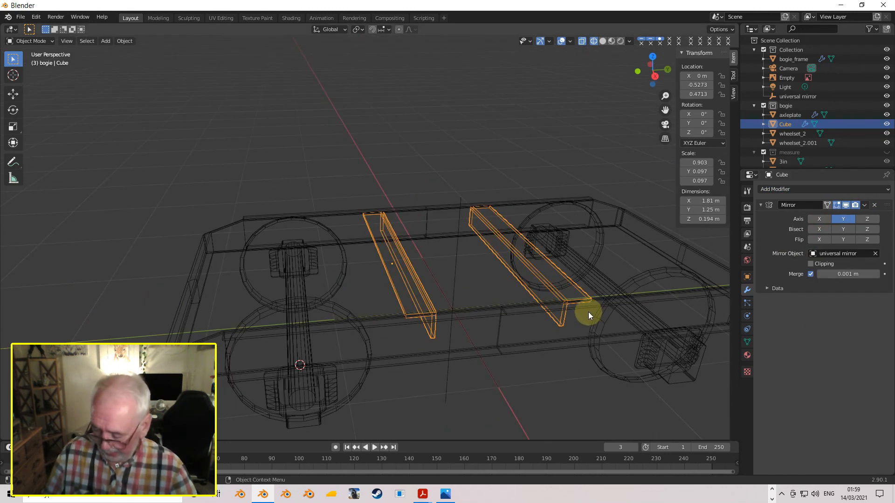
# Step: Switch the viewport to solid shading and inspect the mirrored cross members between the bogie side frames
pyautogui.click(602, 41)
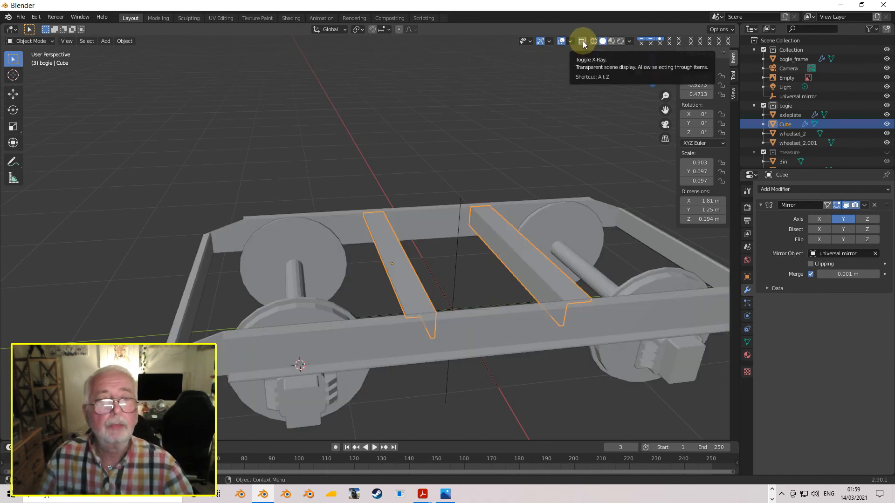
pyautogui.scroll(-2, 527, 242)
pyautogui.moveTo(527, 241); pyautogui.dragTo(452, 270, button='middle')
pyautogui.press('a')
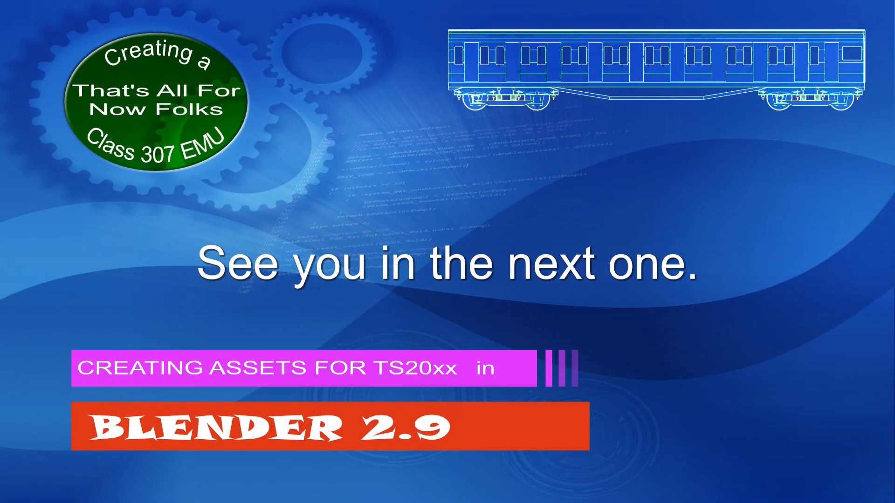